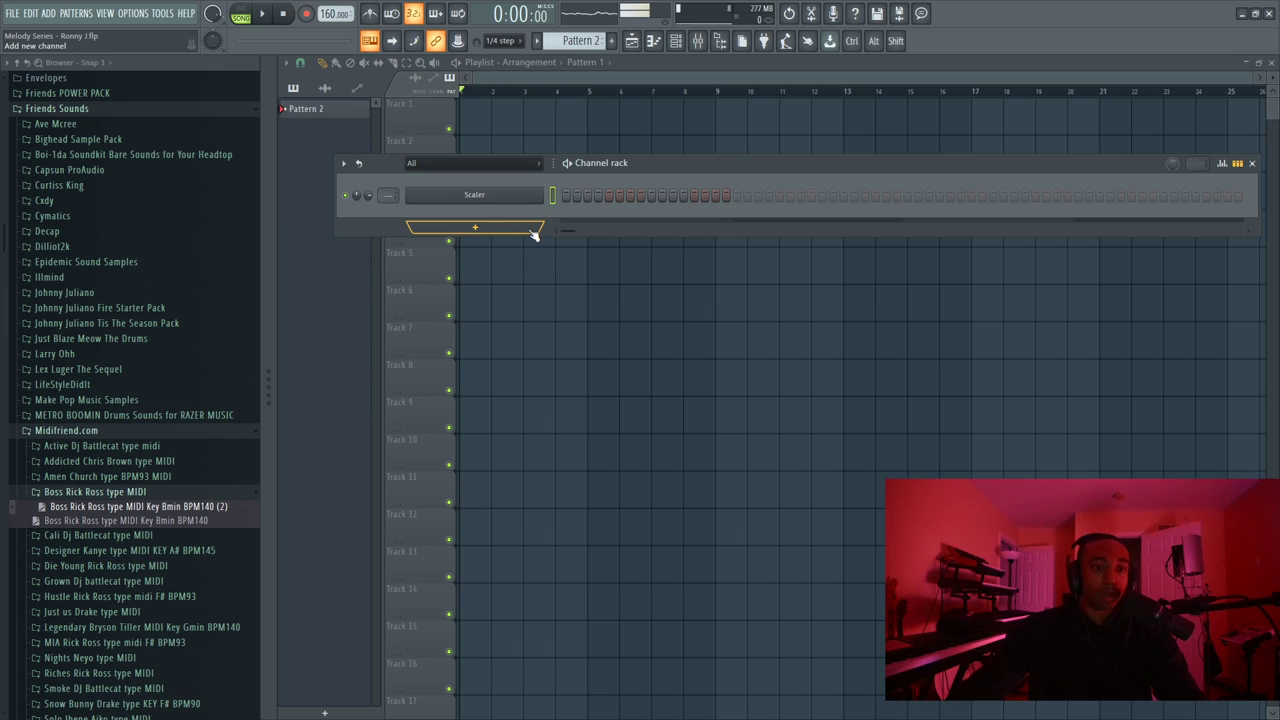
Open Scaler, move its window up and left, and switch from the Detect view to the Scales browser
{"action": "left_click", "coordinate": [505, 195]}
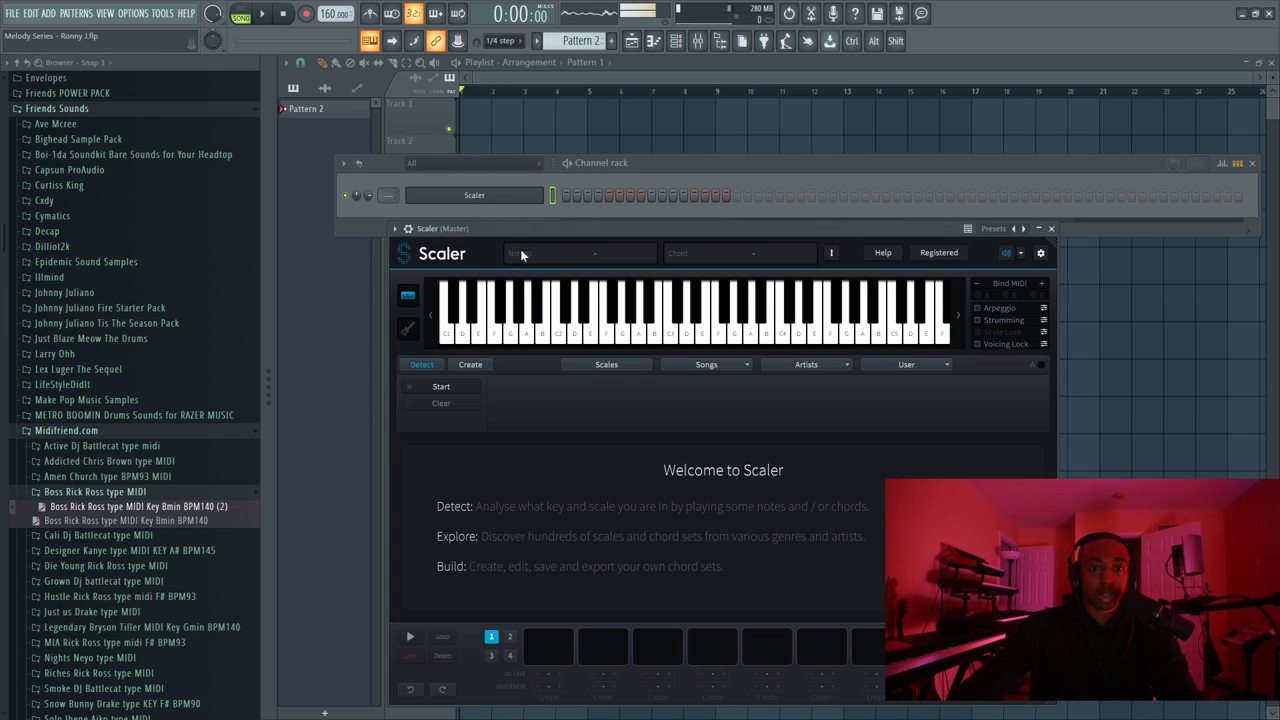
{"action": "left_click_drag", "start_coordinate": [538, 235], "coordinate": [506, 104]}
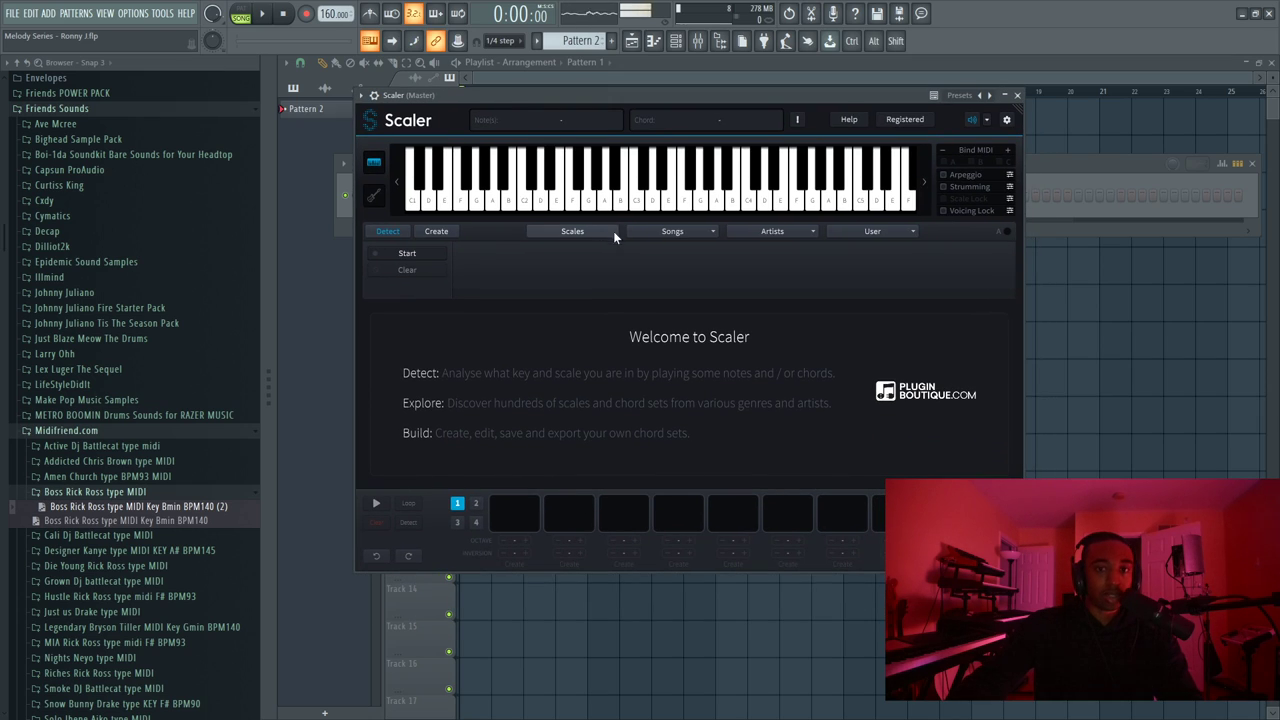
{"action": "left_click", "coordinate": [441, 231]}
{"action": "left_click", "coordinate": [433, 231]}
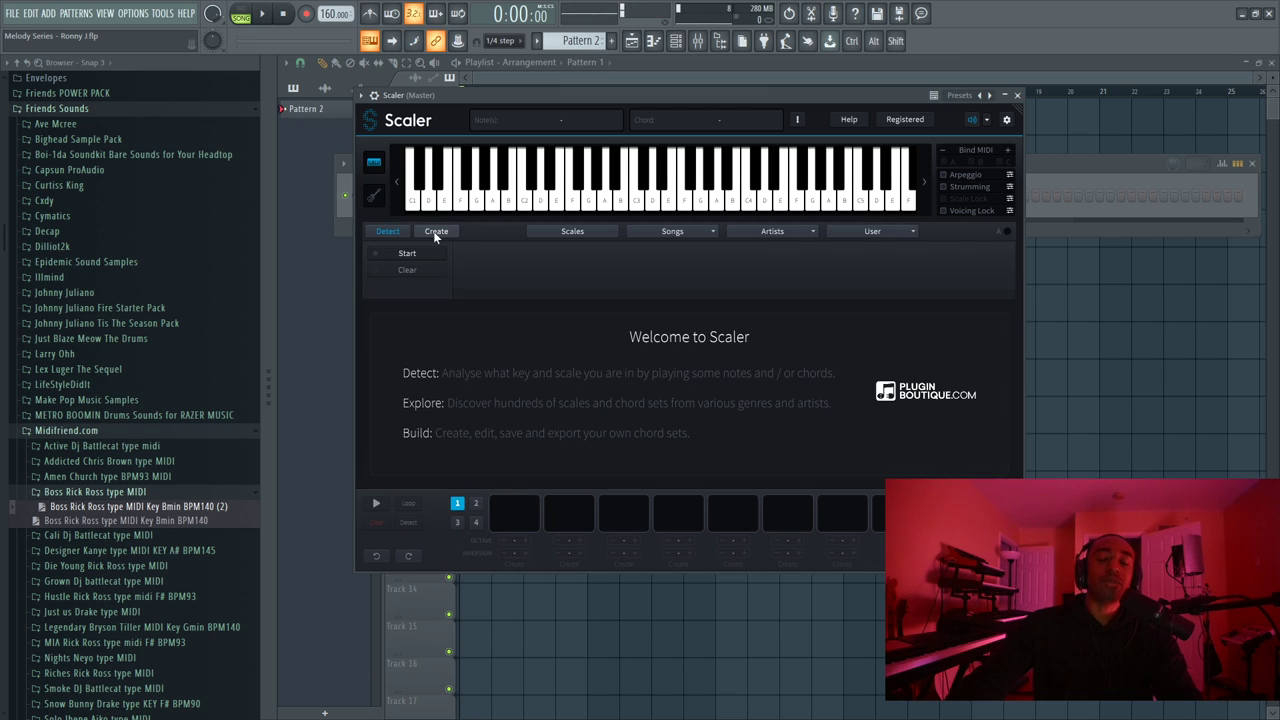
{"action": "left_click", "coordinate": [542, 233]}
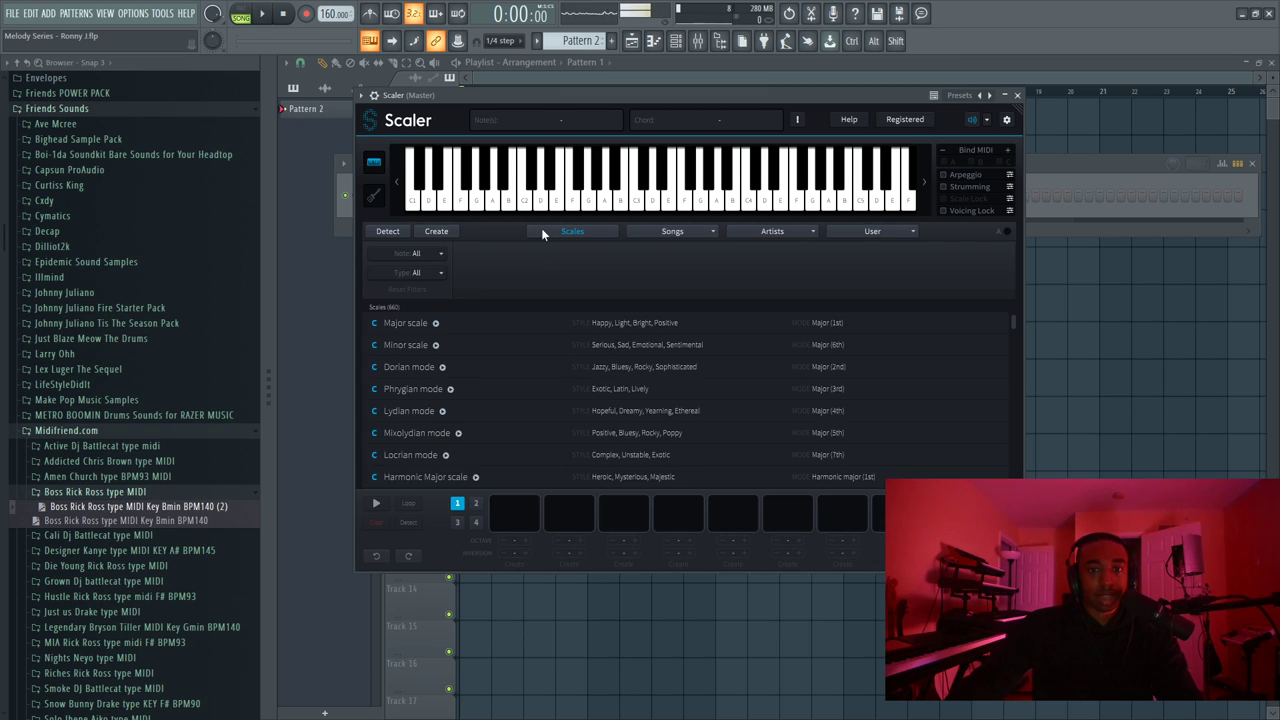
Choose the Minor scale and audition its C min, D dim and Ab maj chord pads
{"action": "left_click", "coordinate": [484, 346]}
{"action": "left_click", "coordinate": [459, 452]}
{"action": "left_click", "coordinate": [518, 455]}
{"action": "left_click", "coordinate": [740, 457]}
{"action": "left_click", "coordinate": [516, 444]}
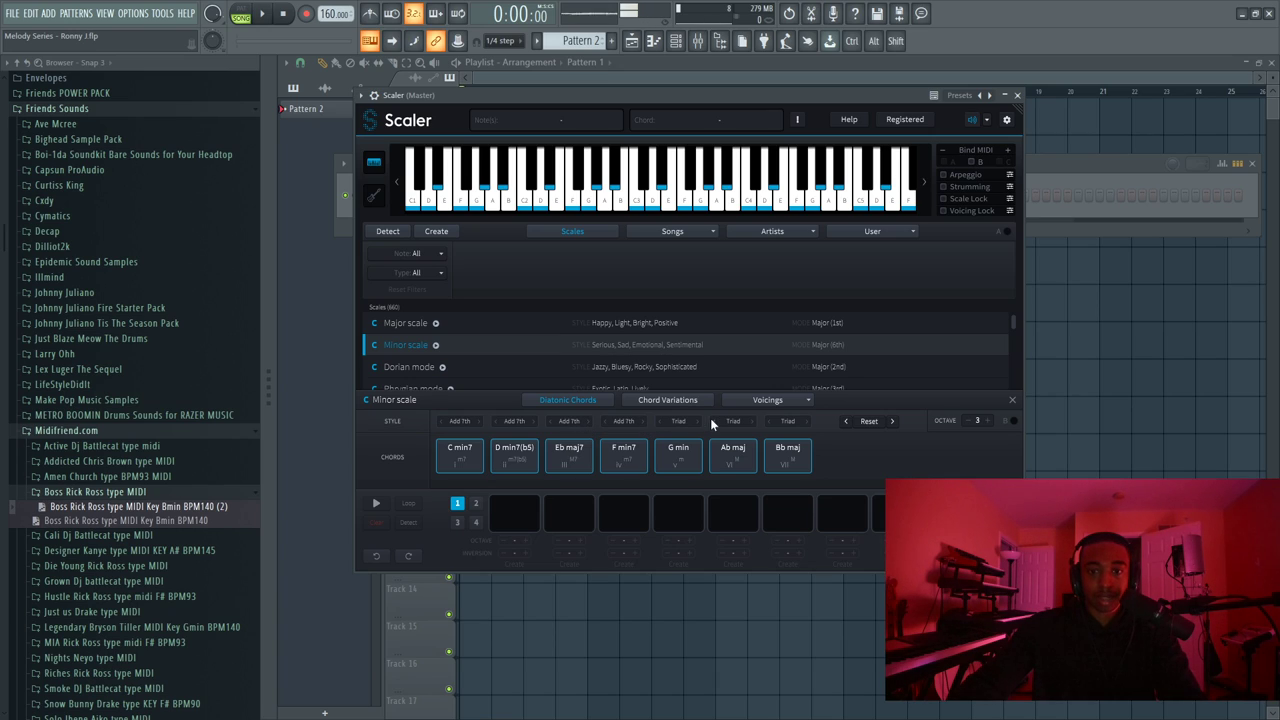
Make the last scale chord a Bb 7 and audition the scale chords
{"action": "left_click", "coordinate": [804, 422]}
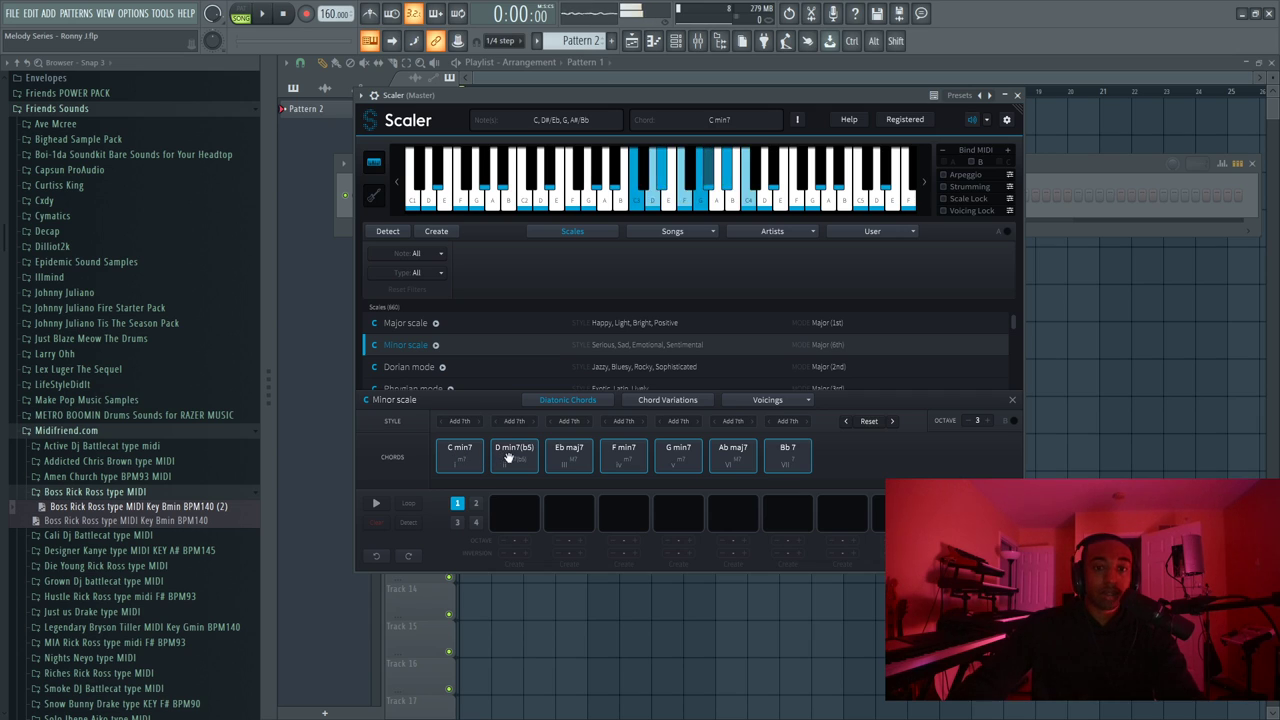
{"action": "left_click", "coordinate": [622, 455]}
{"action": "left_click", "coordinate": [677, 455]}
{"action": "left_click", "coordinate": [787, 455]}
{"action": "left_click_drag", "start_coordinate": [649, 109], "coordinate": [645, 135]}
Put G min7 and Eb maj7 into progression slots 1 and 2 and compare them
{"action": "left_click_drag", "start_coordinate": [675, 482], "coordinate": [505, 536]}
{"action": "left_click", "coordinate": [470, 483]}
{"action": "left_click", "coordinate": [506, 481]}
{"action": "left_click_drag", "start_coordinate": [562, 479], "coordinate": [568, 542]}
{"action": "left_click", "coordinate": [514, 538]}
{"action": "left_click", "coordinate": [562, 533]}
{"action": "left_click", "coordinate": [514, 533]}
{"action": "left_click", "coordinate": [570, 535]}
{"action": "left_click", "coordinate": [461, 487]}
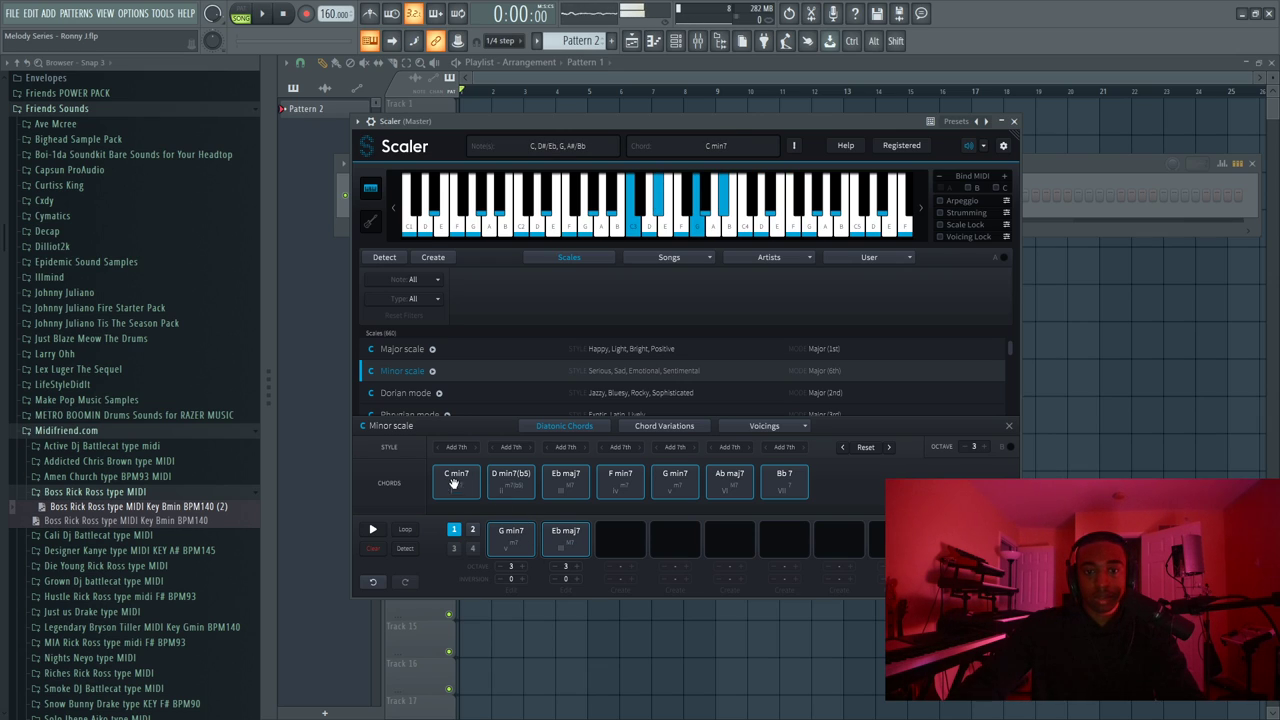
Add C min7 and G min7 to slots 3 and 4, then play the four-chord progression
{"action": "left_click_drag", "start_coordinate": [453, 483], "coordinate": [622, 540]}
{"action": "left_click", "coordinate": [564, 482]}
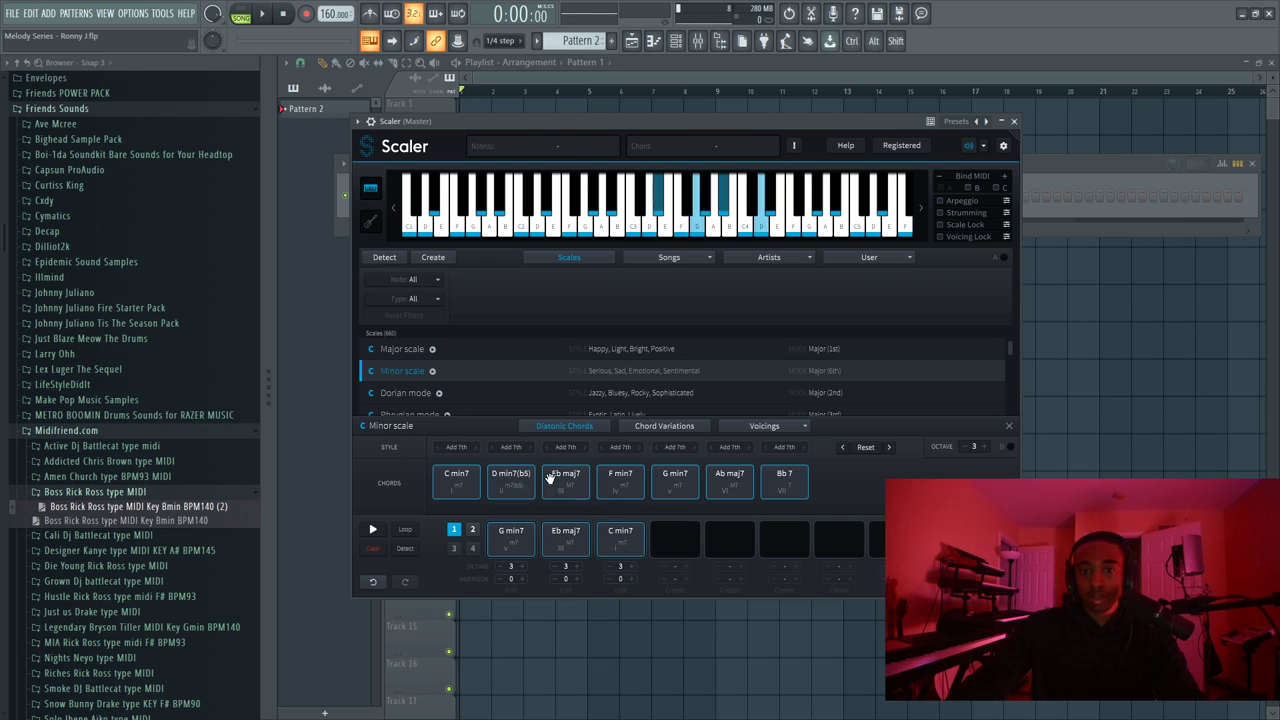
{"action": "left_click", "coordinate": [509, 531]}
{"action": "left_click", "coordinate": [563, 531]}
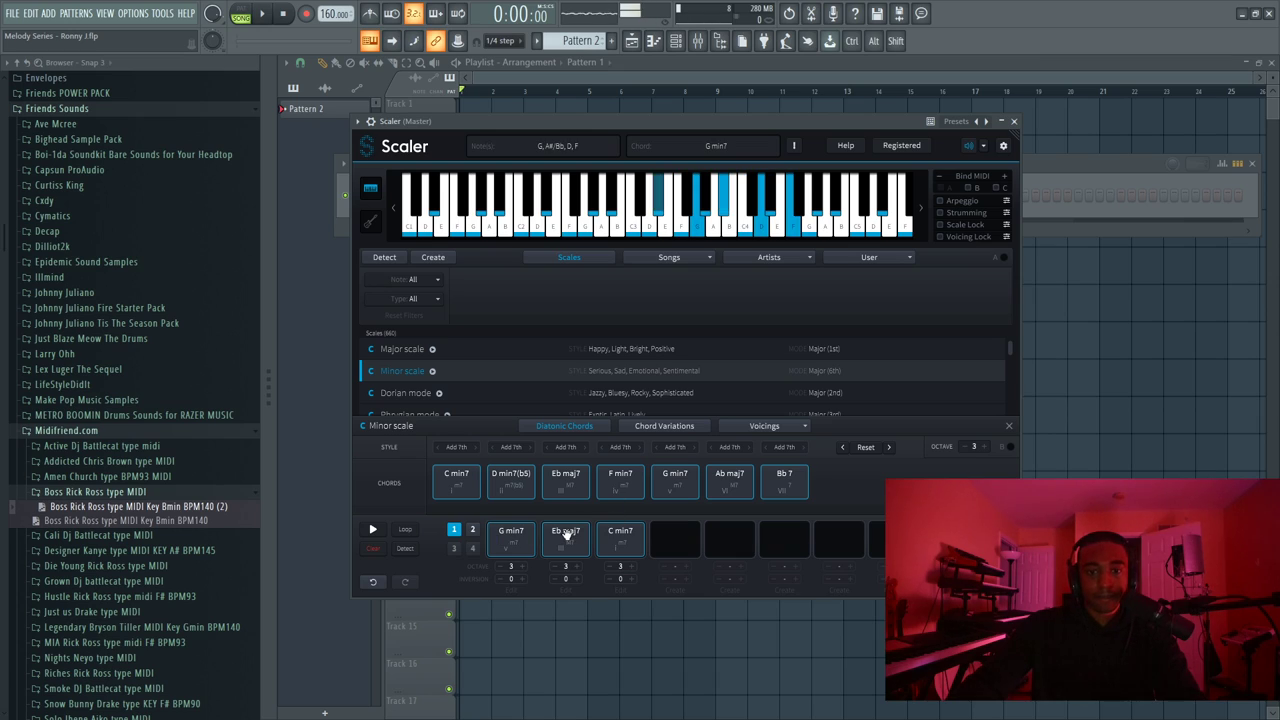
{"action": "left_click", "coordinate": [619, 535]}
{"action": "left_click", "coordinate": [680, 490]}
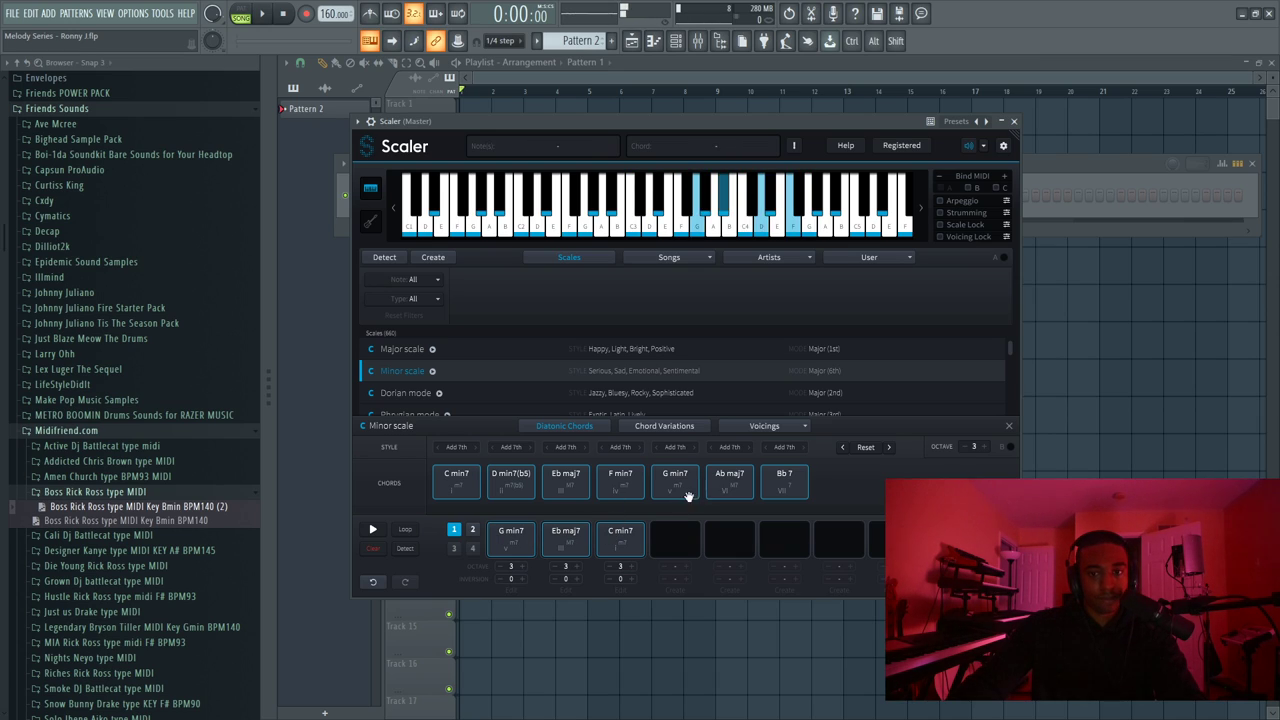
{"action": "left_click", "coordinate": [688, 495]}
{"action": "left_click_drag", "start_coordinate": [678, 487], "coordinate": [666, 543]}
{"action": "left_click", "coordinate": [497, 534]}
{"action": "left_click", "coordinate": [563, 534]}
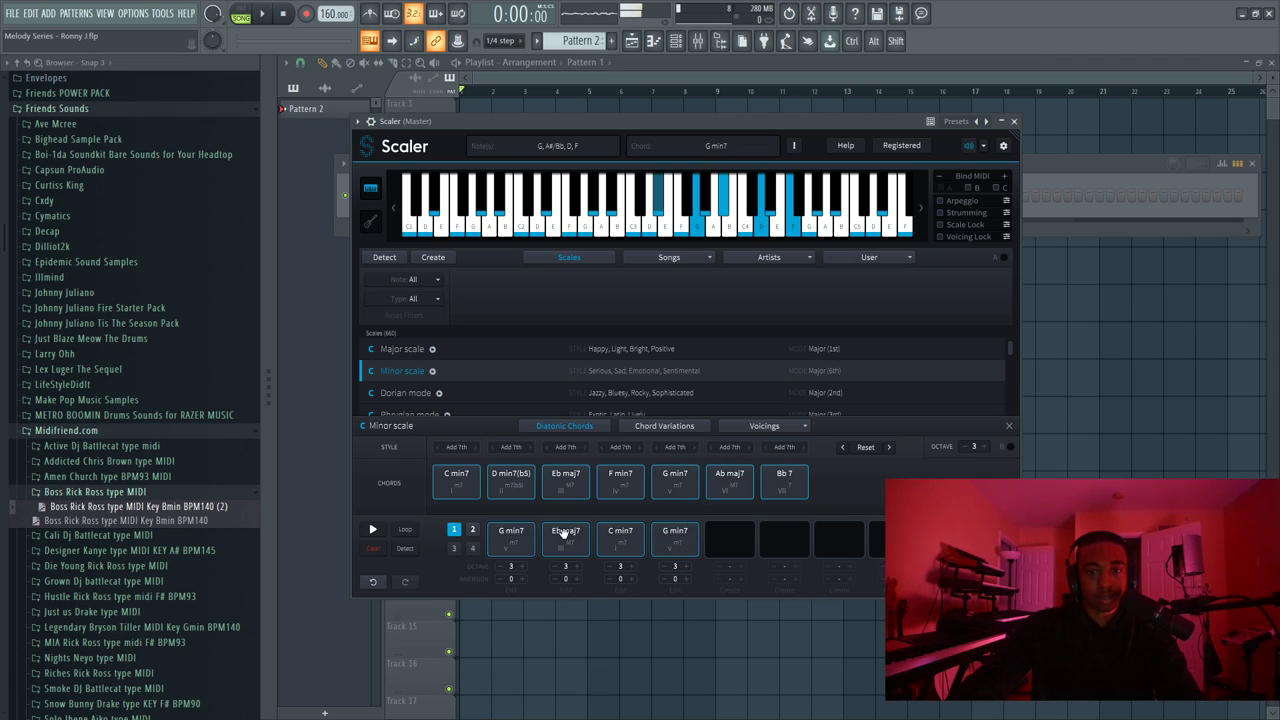
{"action": "left_click", "coordinate": [619, 535]}
{"action": "left_click", "coordinate": [674, 536]}
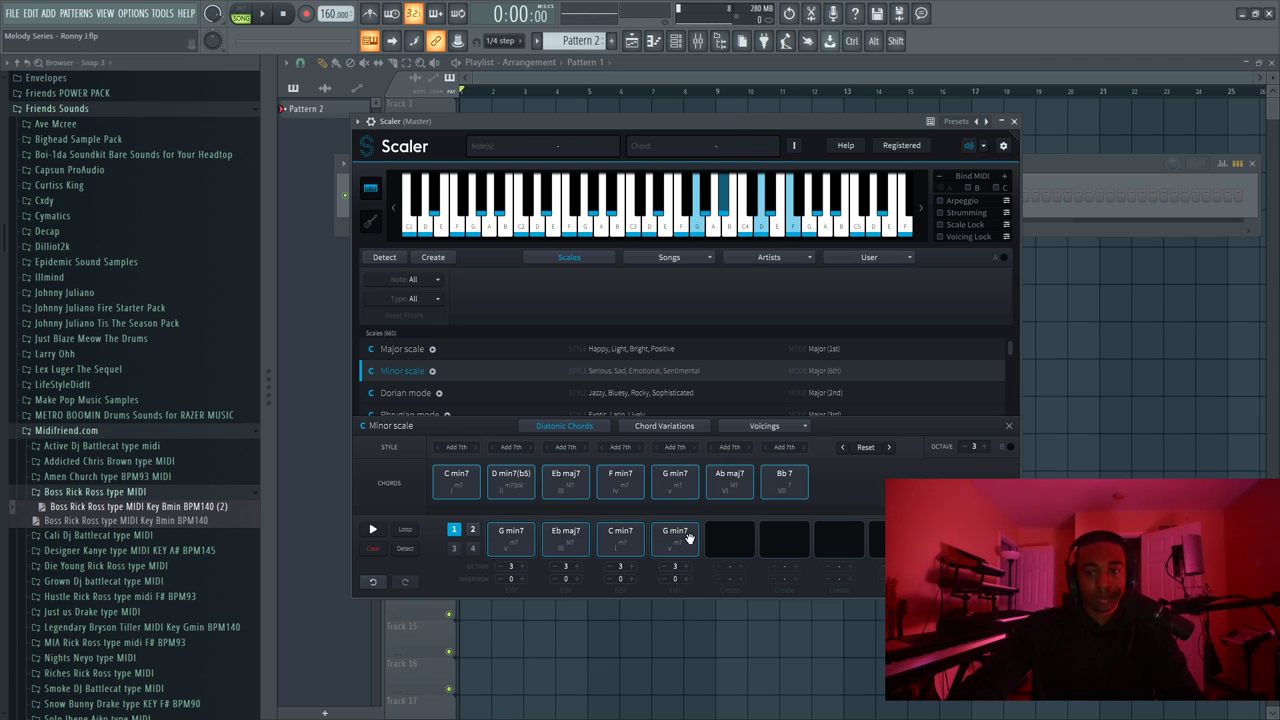
Add a Hermes instrument channel to the channel rack
{"action": "left_click_drag", "start_coordinate": [853, 126], "coordinate": [1018, 118]}
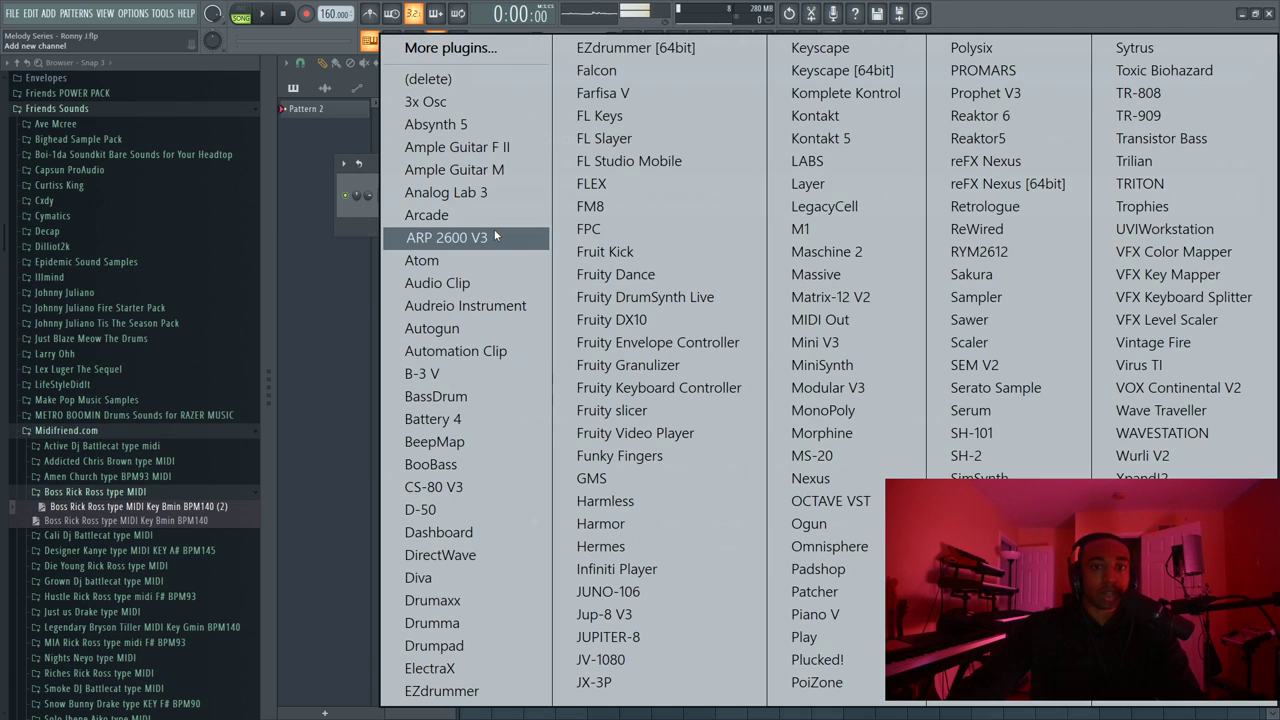
{"action": "left_click", "coordinate": [494, 229]}
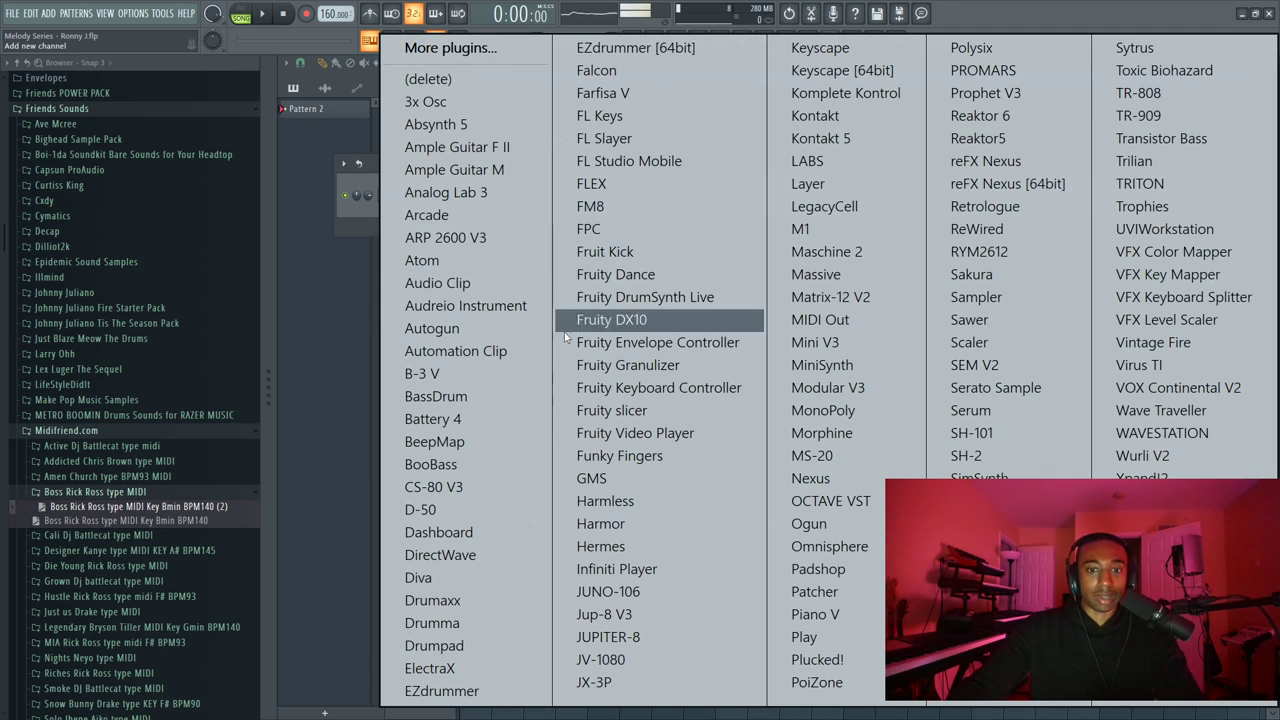
{"action": "left_click", "coordinate": [663, 555]}
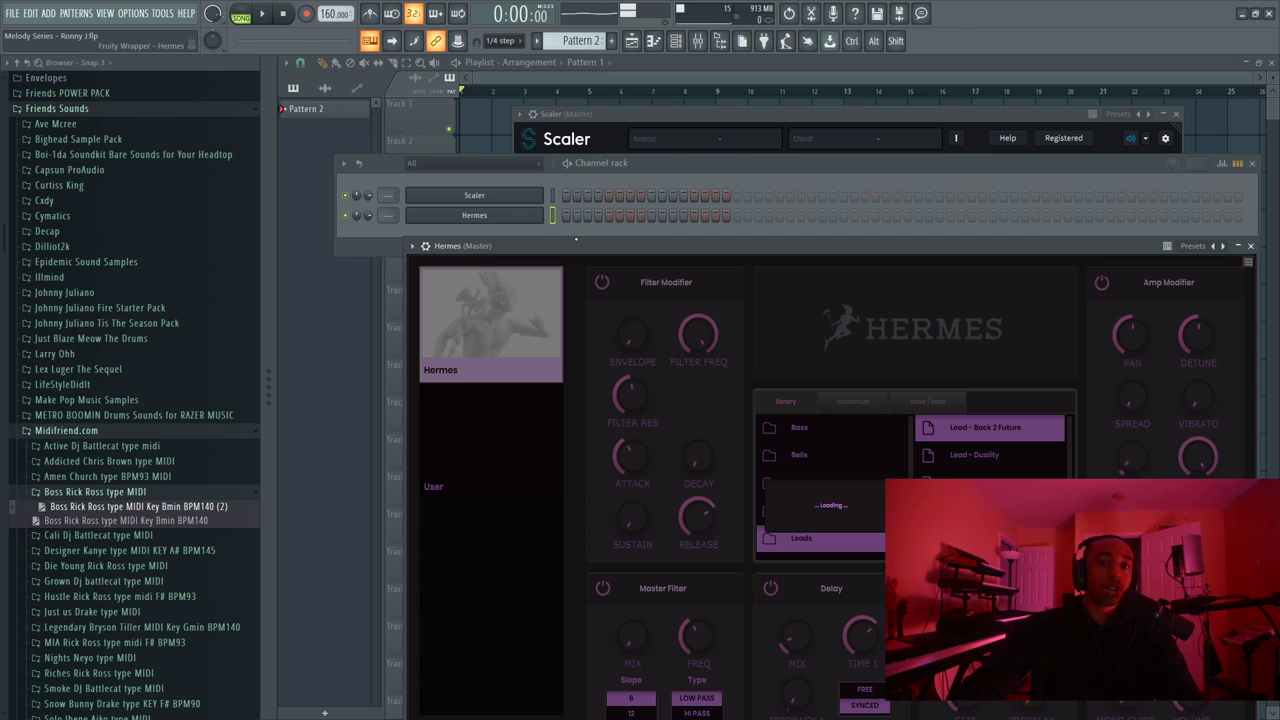
{"action": "left_click_drag", "start_coordinate": [576, 240], "coordinate": [467, 108]}
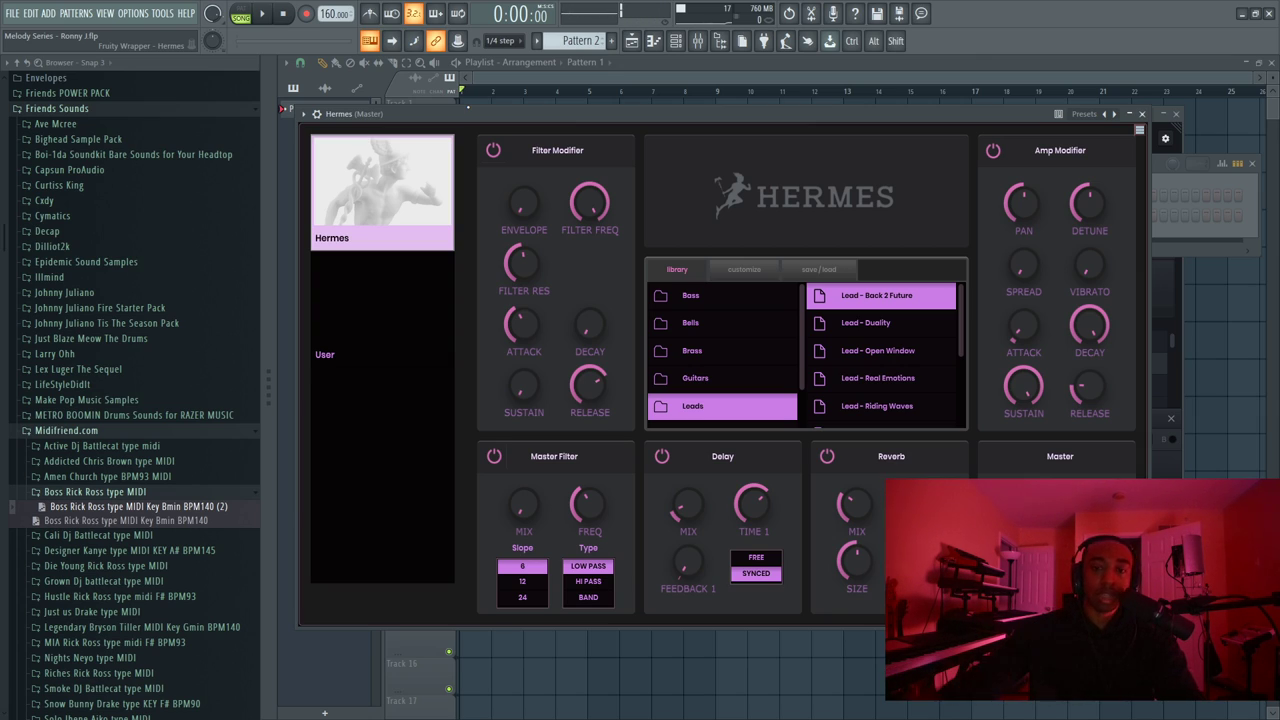
Load the Bells - Foreign Bells preset in Hermes and close its window
{"action": "left_click", "coordinate": [707, 326]}
{"action": "scroll", "coordinate": [889, 338], "scroll_direction": "down", "scroll_amount": 2}
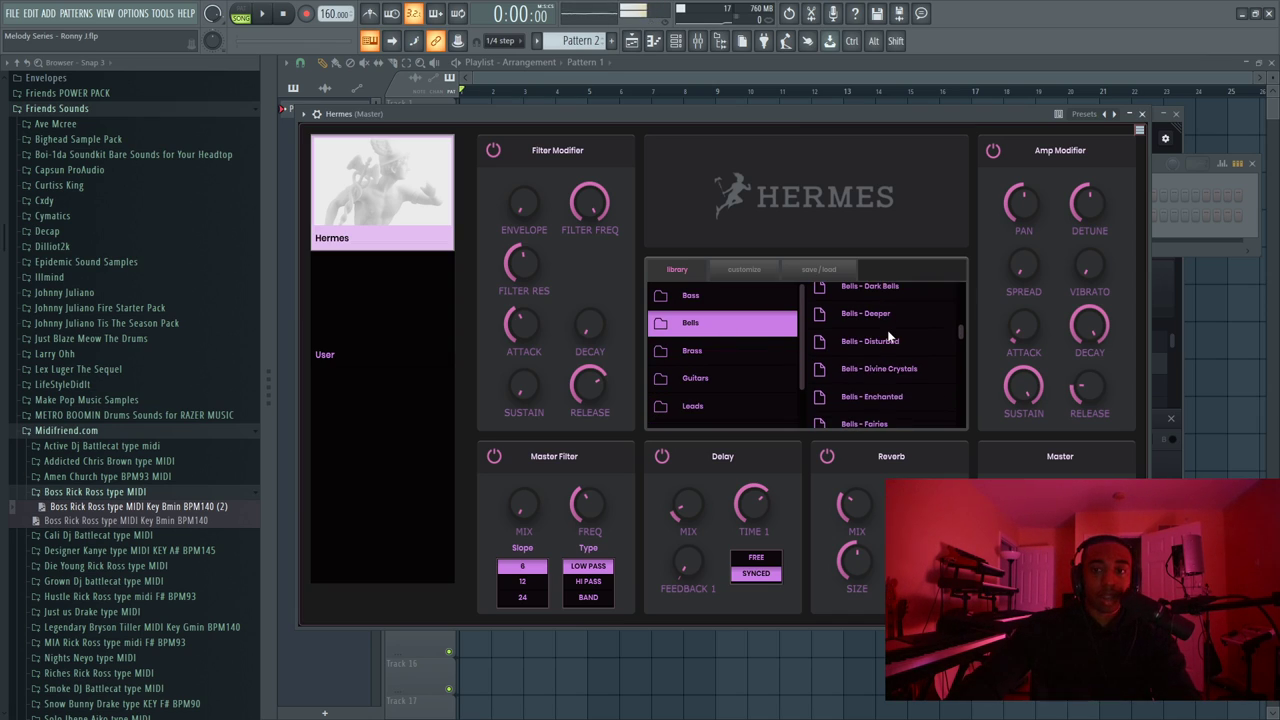
{"action": "scroll", "coordinate": [889, 338], "scroll_direction": "down", "scroll_amount": 1}
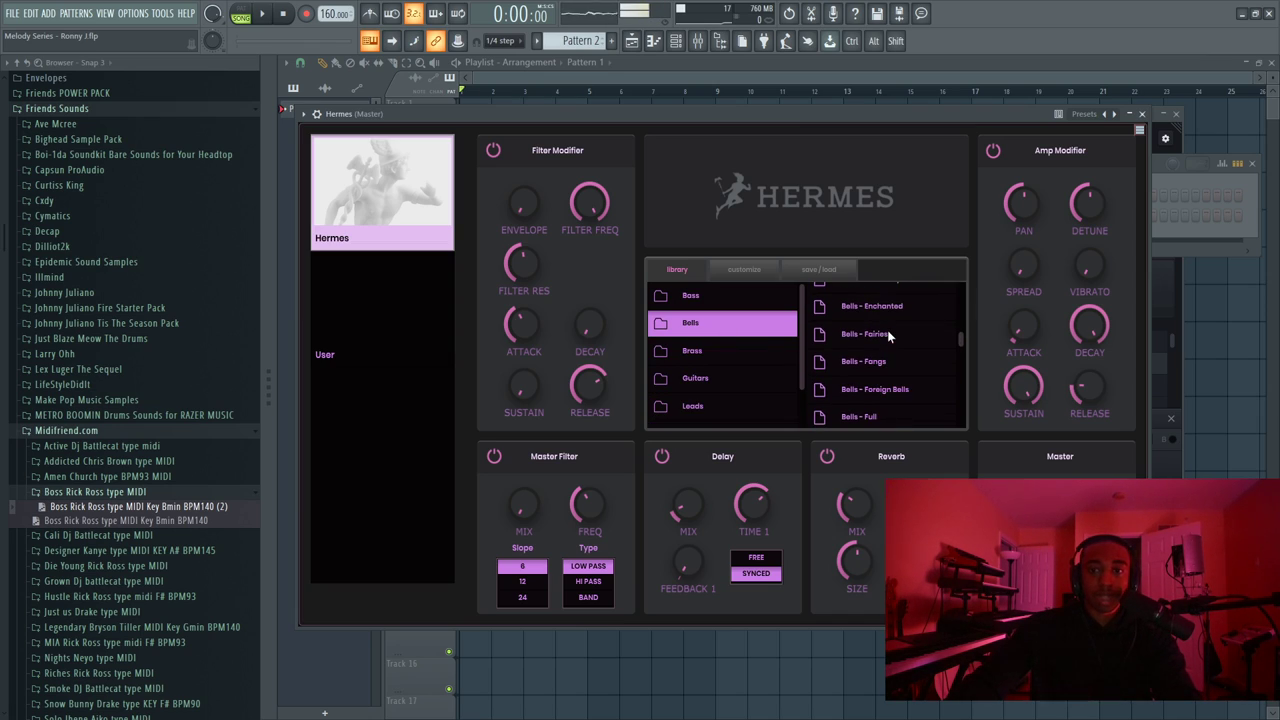
{"action": "left_click", "coordinate": [897, 393]}
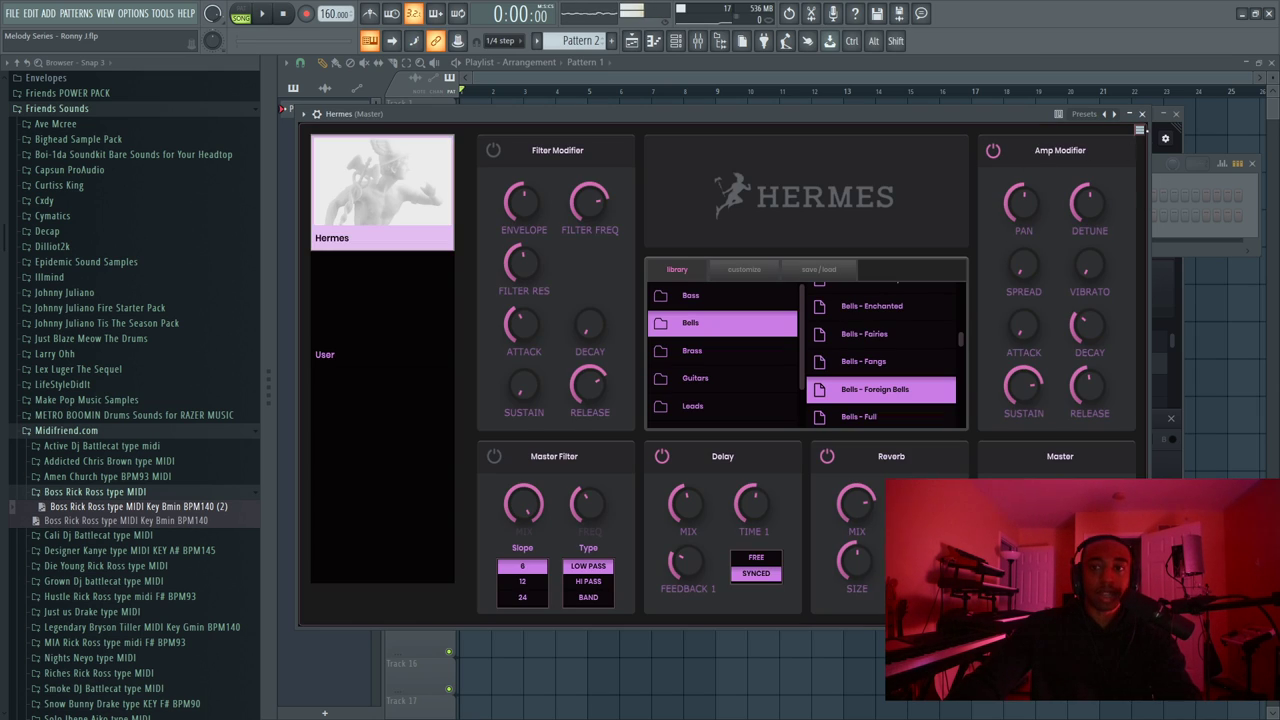
{"action": "left_click", "coordinate": [1141, 113]}
Reposition the Scaler window and open the Hermes channel's notes in the piano roll
{"action": "left_click", "coordinate": [531, 199]}
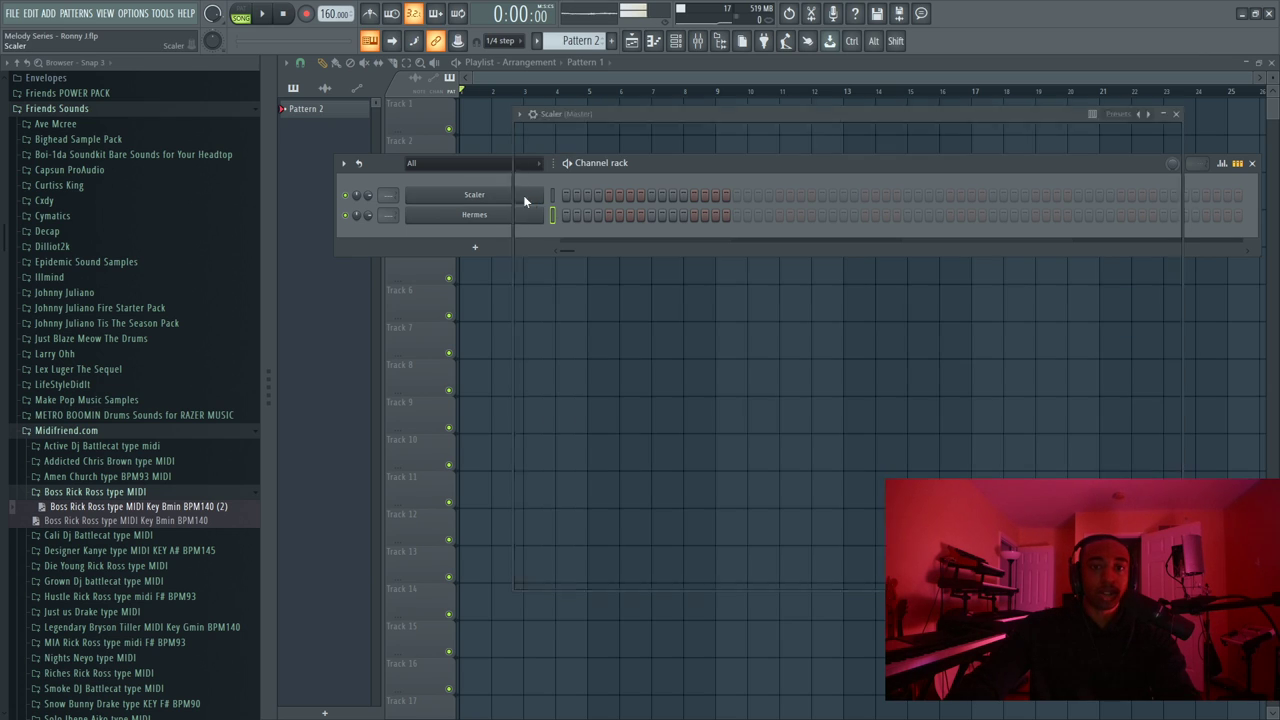
{"action": "left_click", "coordinate": [523, 195]}
{"action": "left_click_drag", "start_coordinate": [661, 117], "coordinate": [741, 114]}
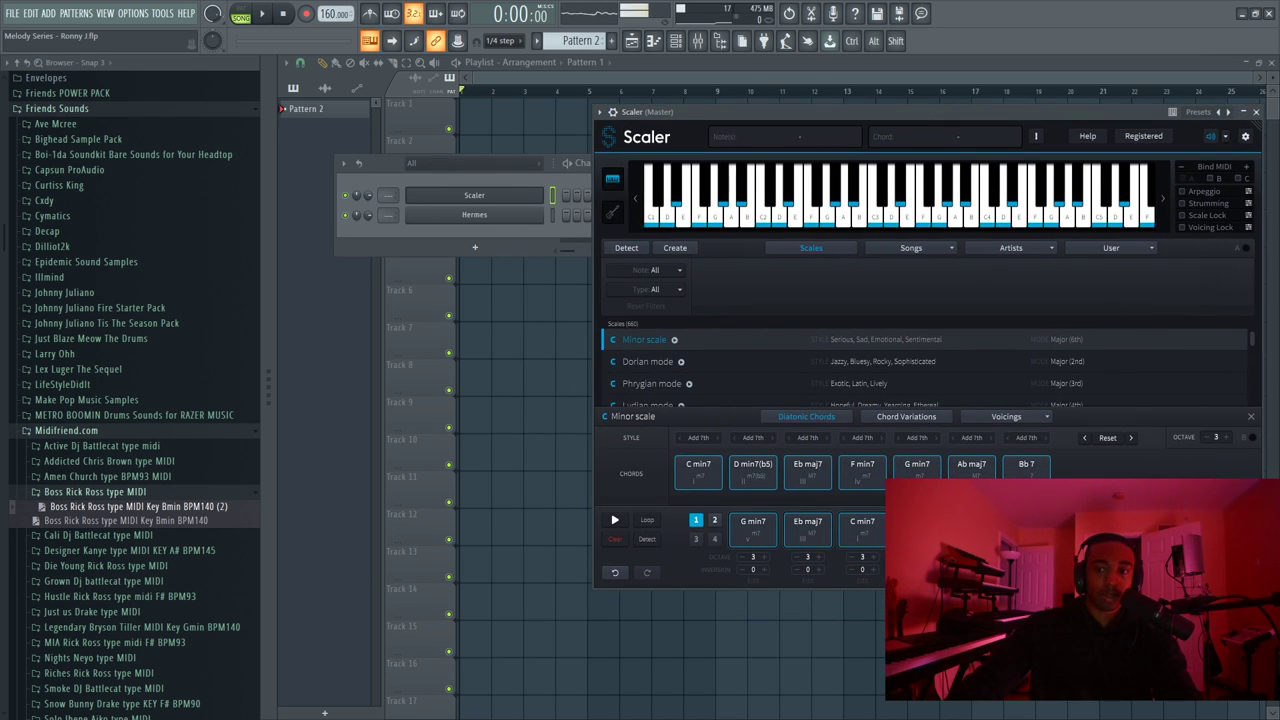
{"action": "left_click", "coordinate": [484, 216]}
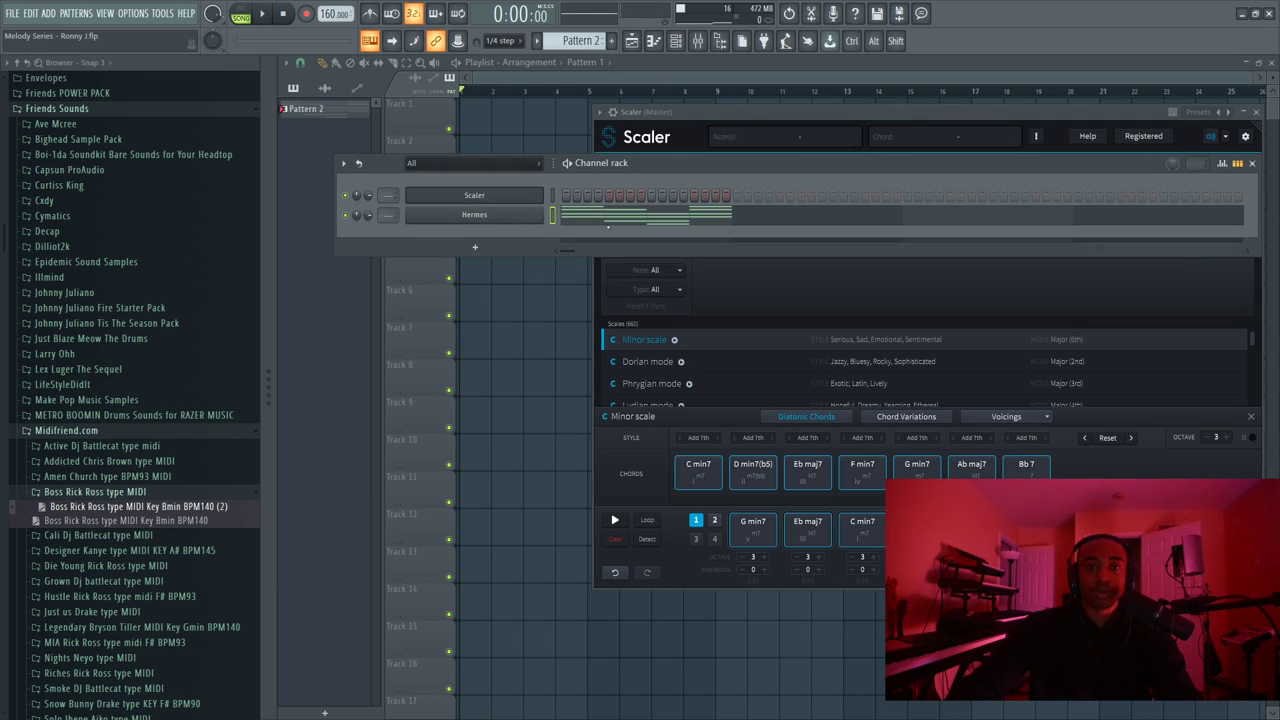
{"action": "left_click", "coordinate": [607, 222]}
{"action": "scroll", "coordinate": [381, 90], "scroll_direction": "up", "scroll_amount": 3}
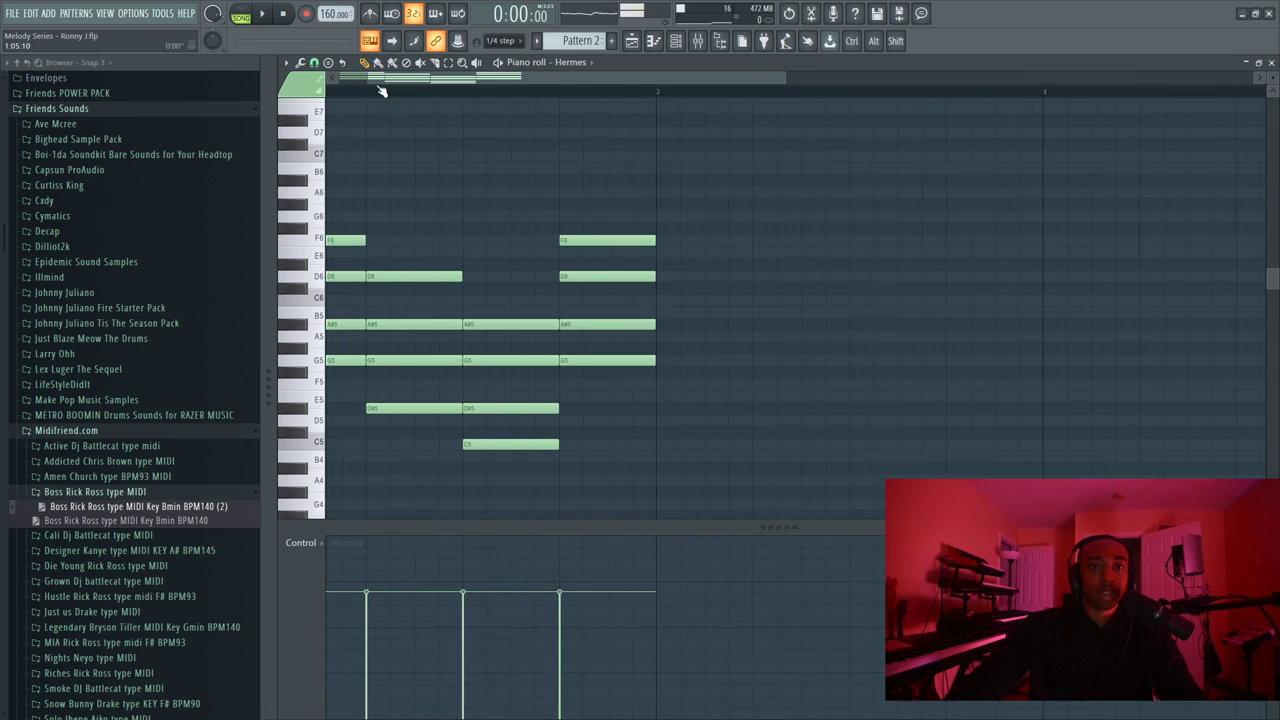
{"action": "scroll", "coordinate": [394, 91], "scroll_direction": "up", "scroll_amount": 2}
Stretch all chord notes from one bar to two, deselect them, and turn the metronome on
{"action": "key", "text": "ctrl+a"}
{"action": "scroll", "coordinate": [531, 97], "scroll_direction": "down", "scroll_amount": 3}
{"action": "left_click_drag", "start_coordinate": [531, 340], "coordinate": [726, 359]}
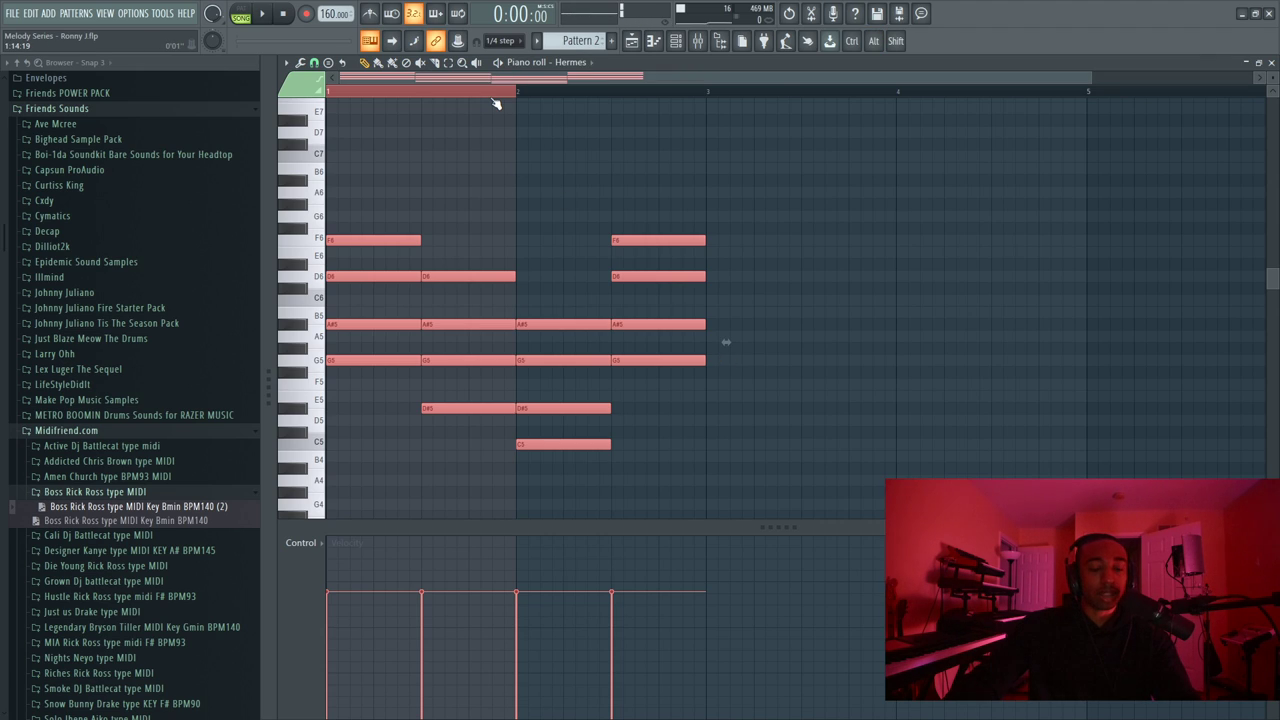
{"action": "left_click", "coordinate": [494, 98]}
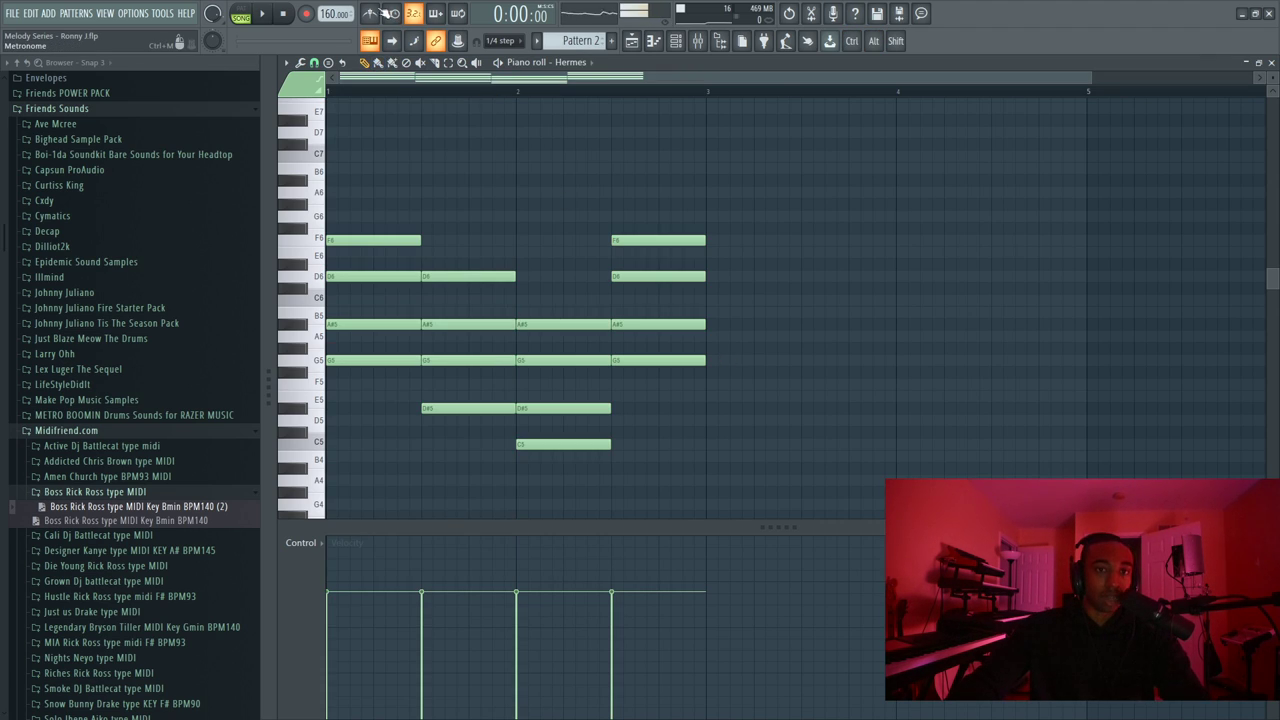
{"action": "key", "text": "ctrl+m"}
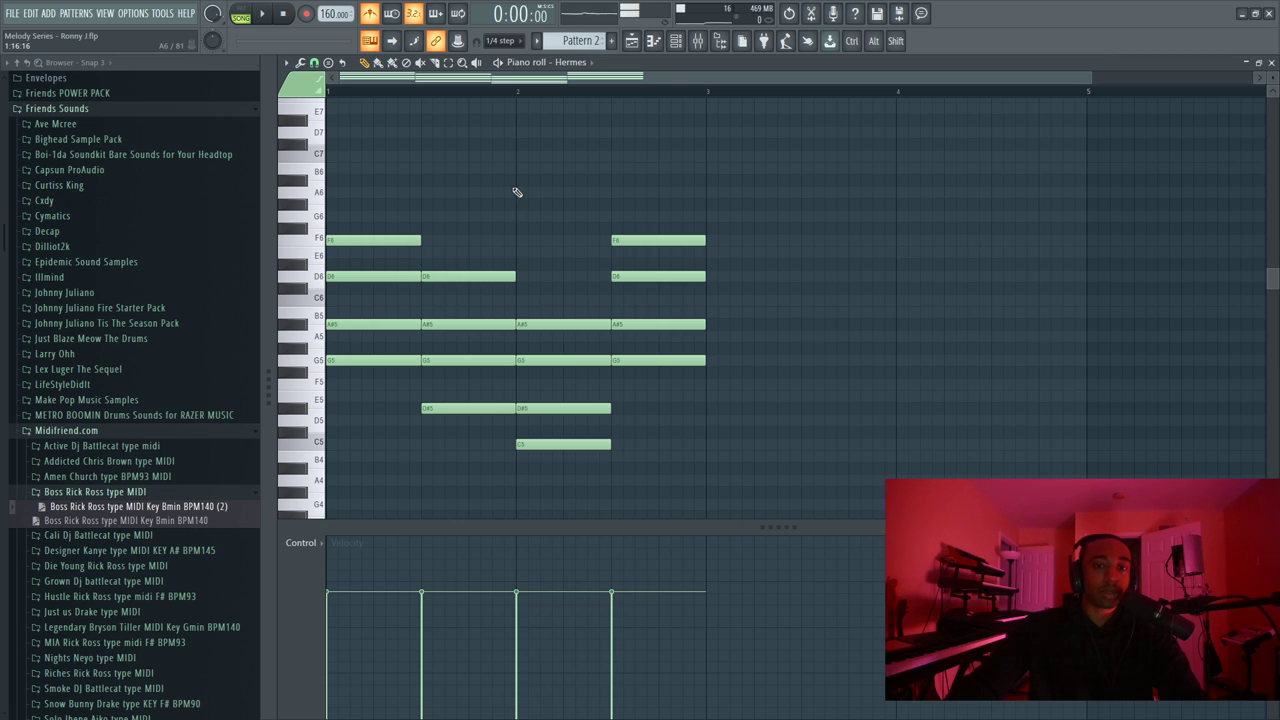
Drop all the Hermes chord notes one octave and play the pattern back
{"action": "left_click", "coordinate": [1271, 62]}
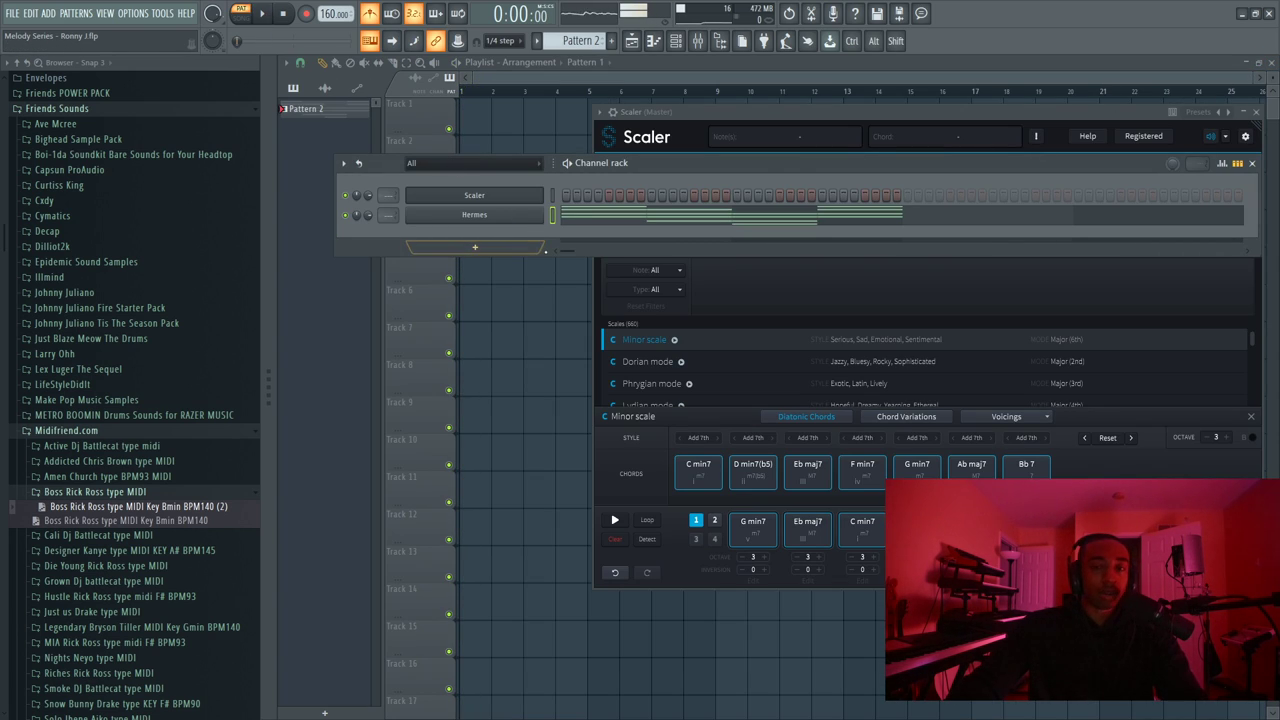
{"action": "key", "text": "space"}
{"action": "left_click", "coordinate": [645, 220]}
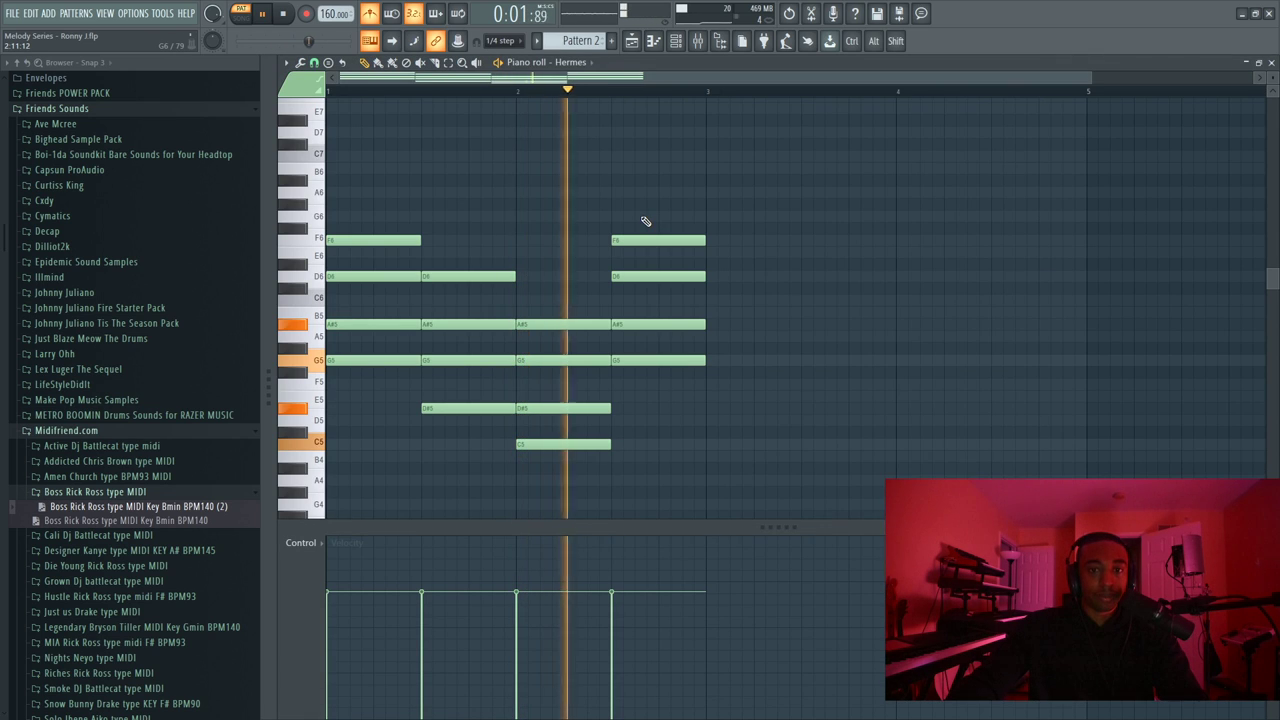
{"action": "key", "text": "space"}
{"action": "key", "text": "ctrl+Down"}
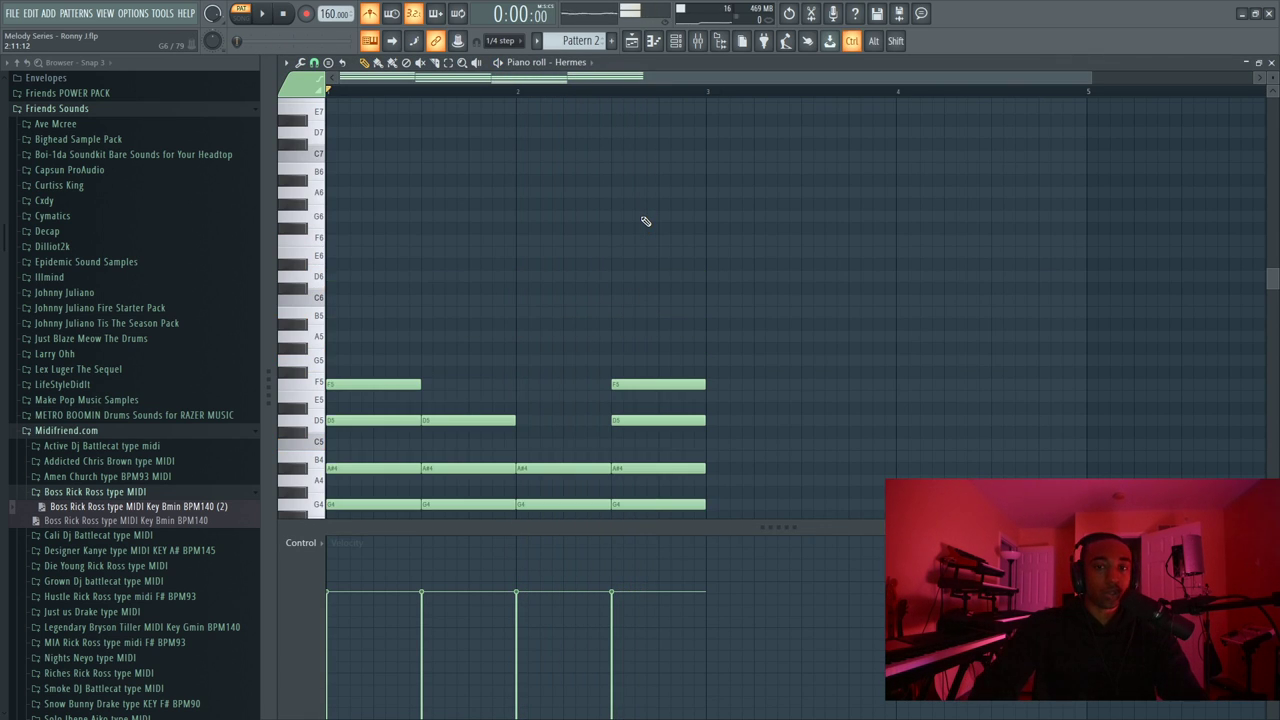
{"action": "key", "text": "space"}
Open the Hermes synth from the channel rack, then close it and the piano roll
{"action": "left_click", "coordinate": [670, 44]}
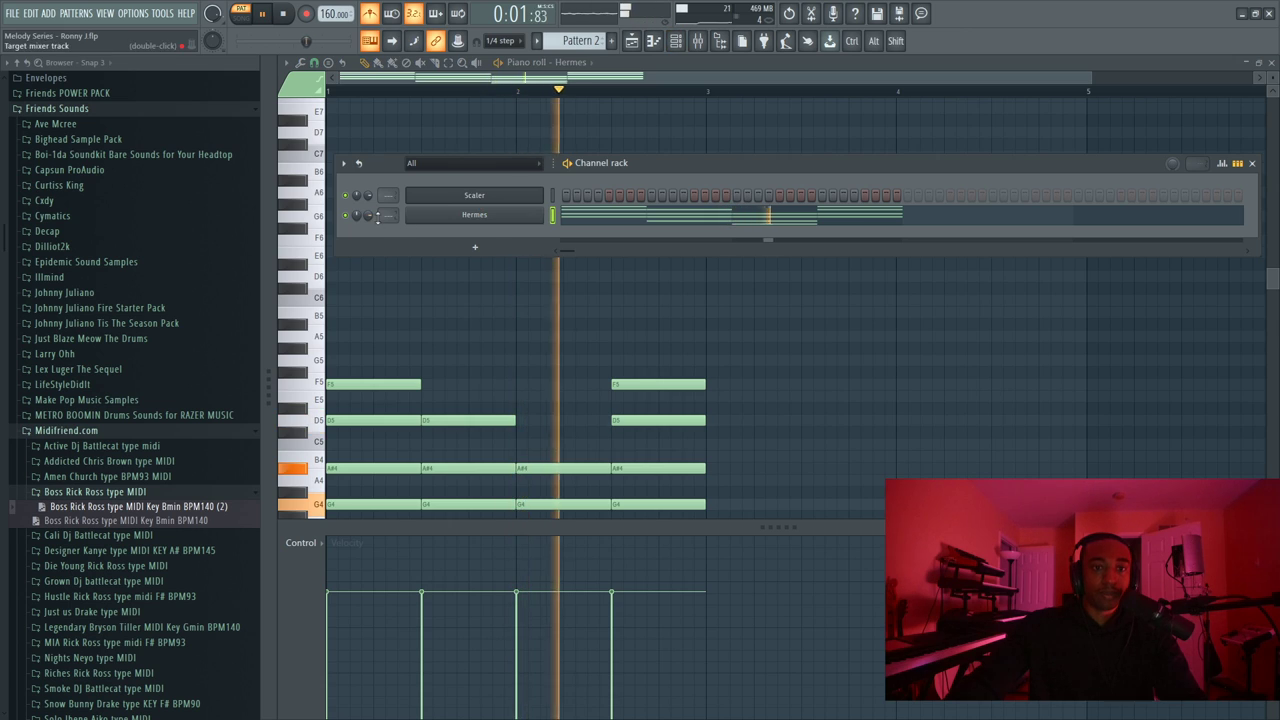
{"action": "key", "text": "F6"}
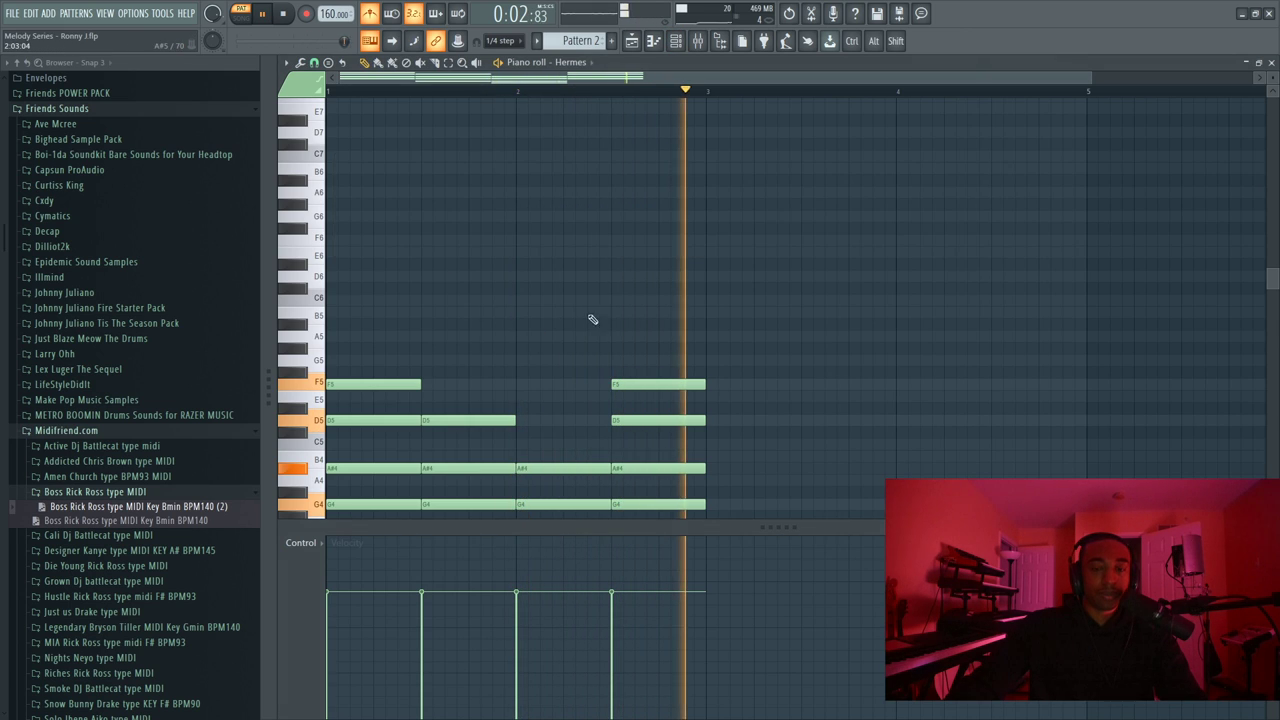
{"action": "left_click", "coordinate": [676, 46]}
{"action": "left_click", "coordinate": [470, 218]}
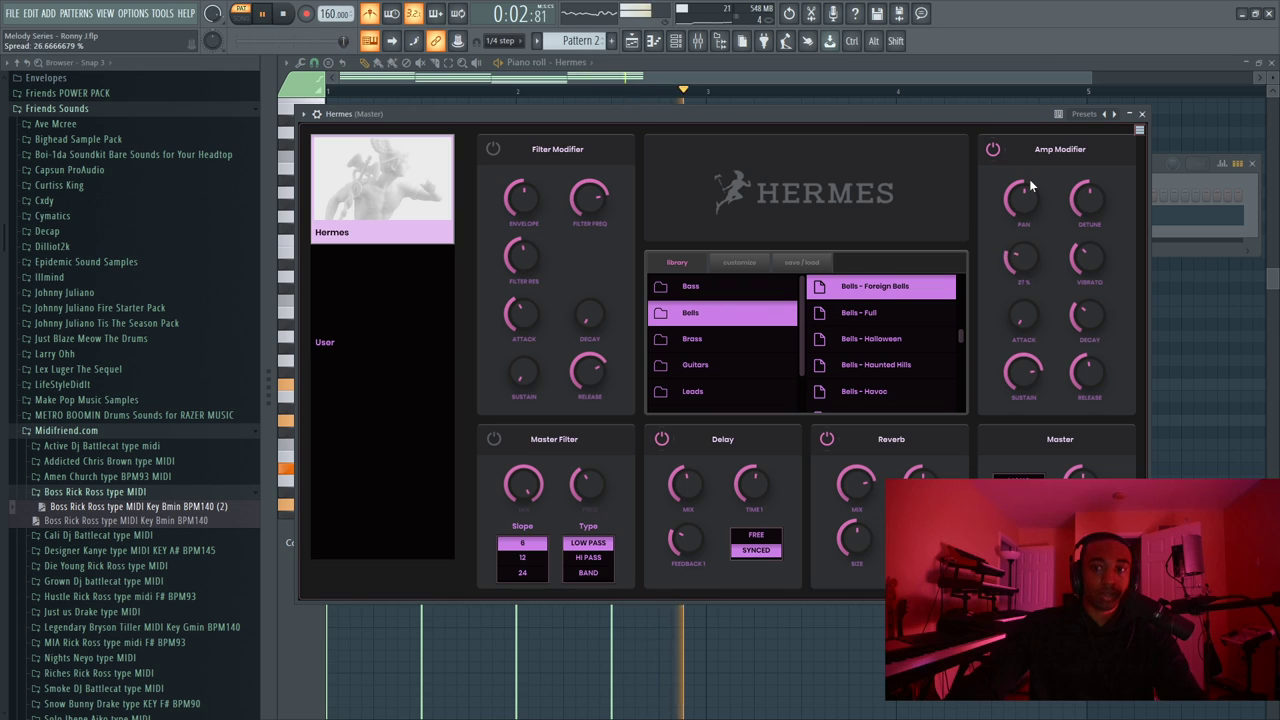
{"action": "left_click", "coordinate": [1142, 113]}
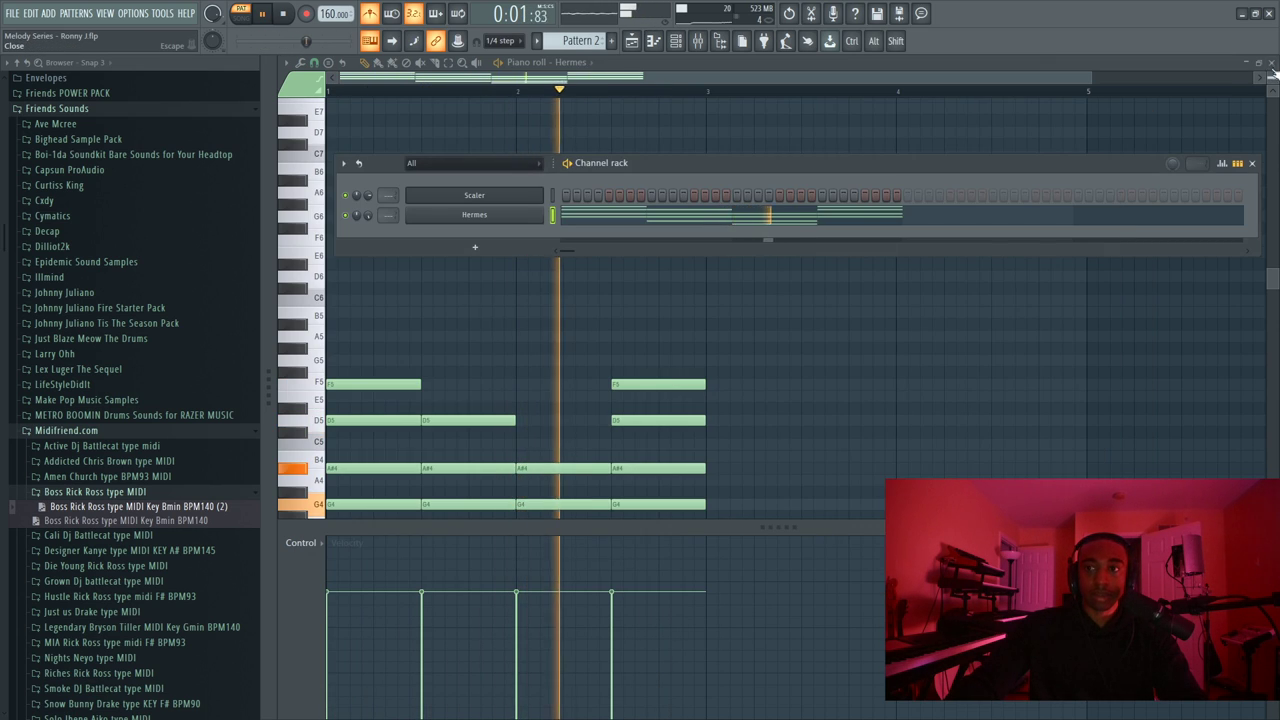
{"action": "left_click", "coordinate": [1270, 62]}
Lay Pattern 2 four times along Track 1's first eight bars, then add an empty Pattern 3
{"action": "key", "text": "F12"}
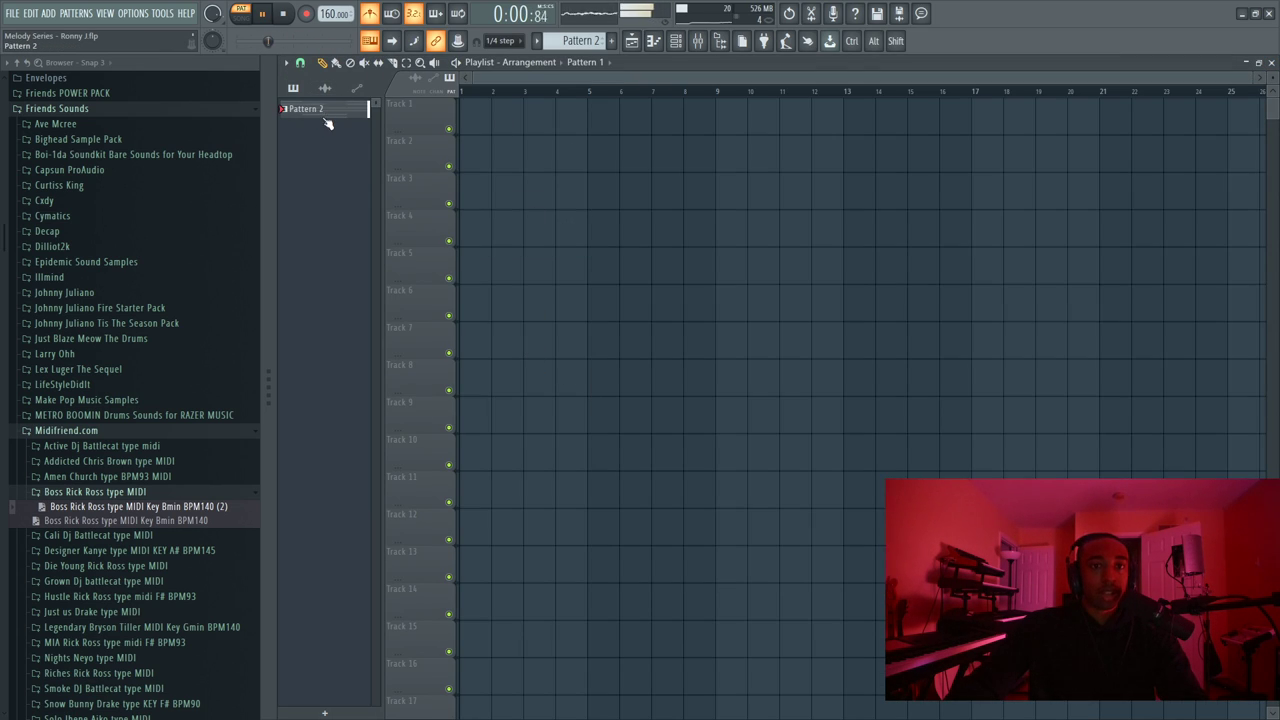
{"action": "left_click_drag", "start_coordinate": [327, 123], "coordinate": [557, 117]}
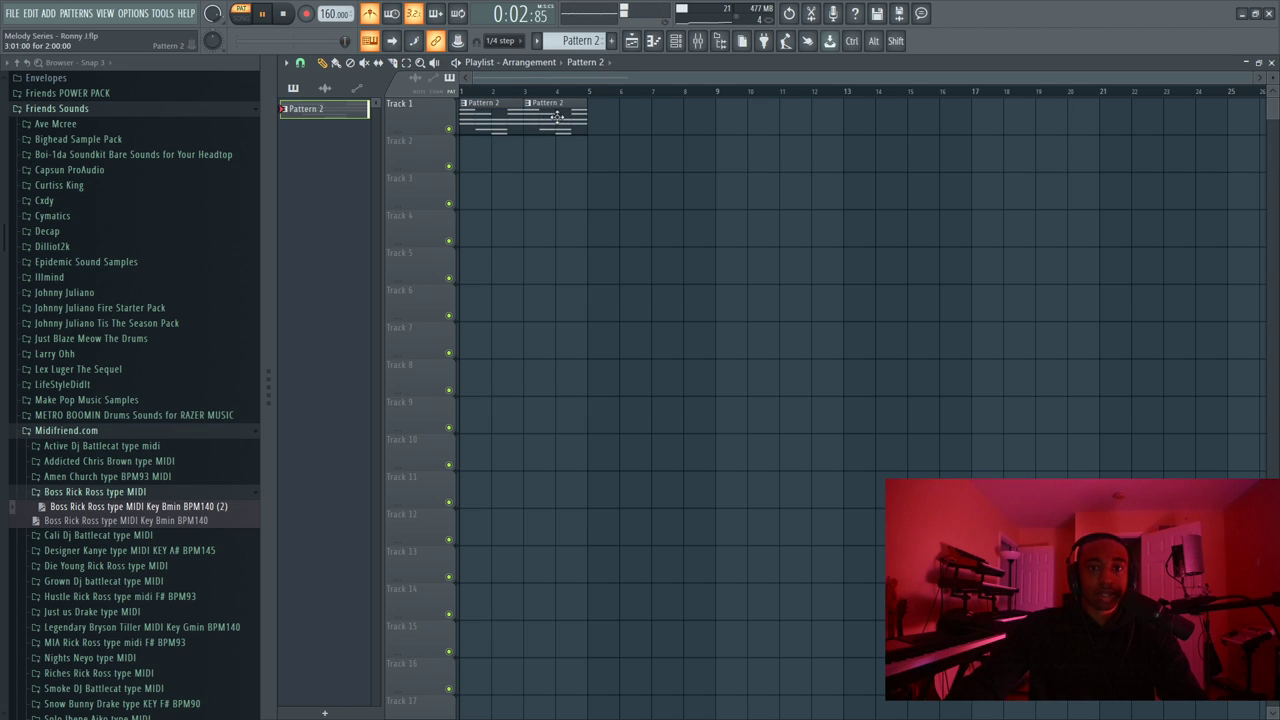
{"action": "left_click", "coordinate": [680, 43]}
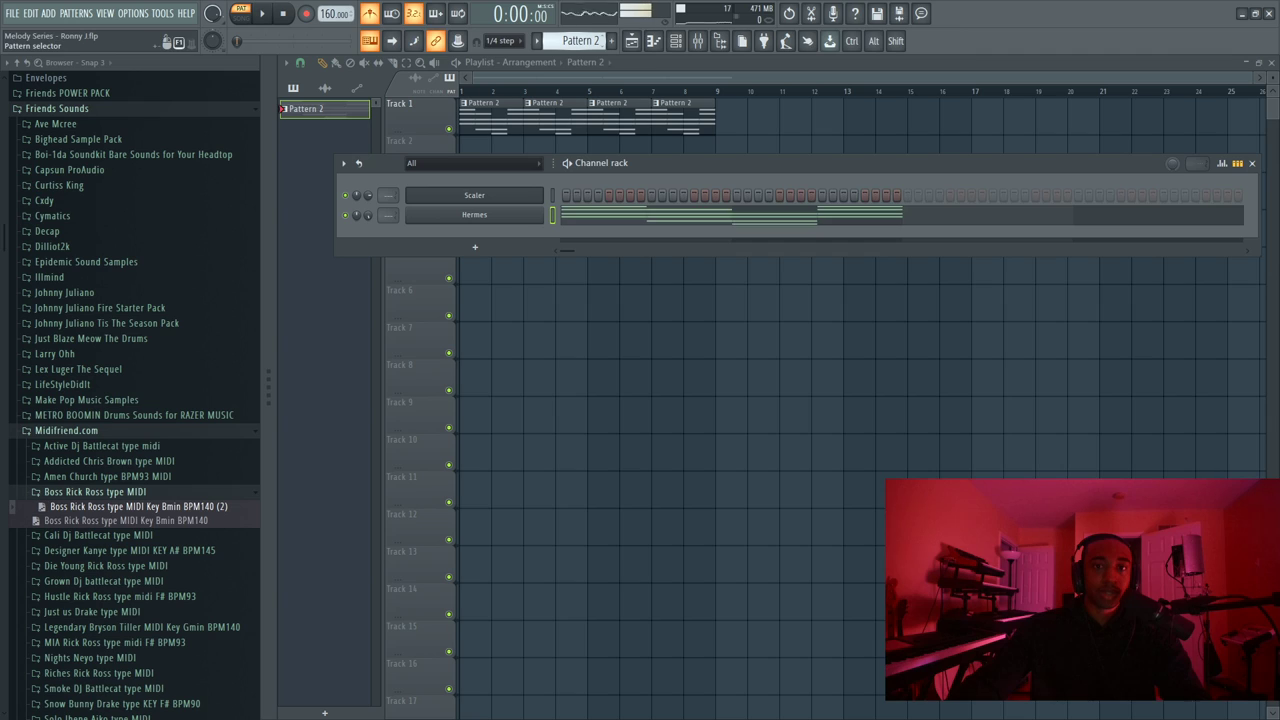
{"action": "left_click", "coordinate": [610, 41]}
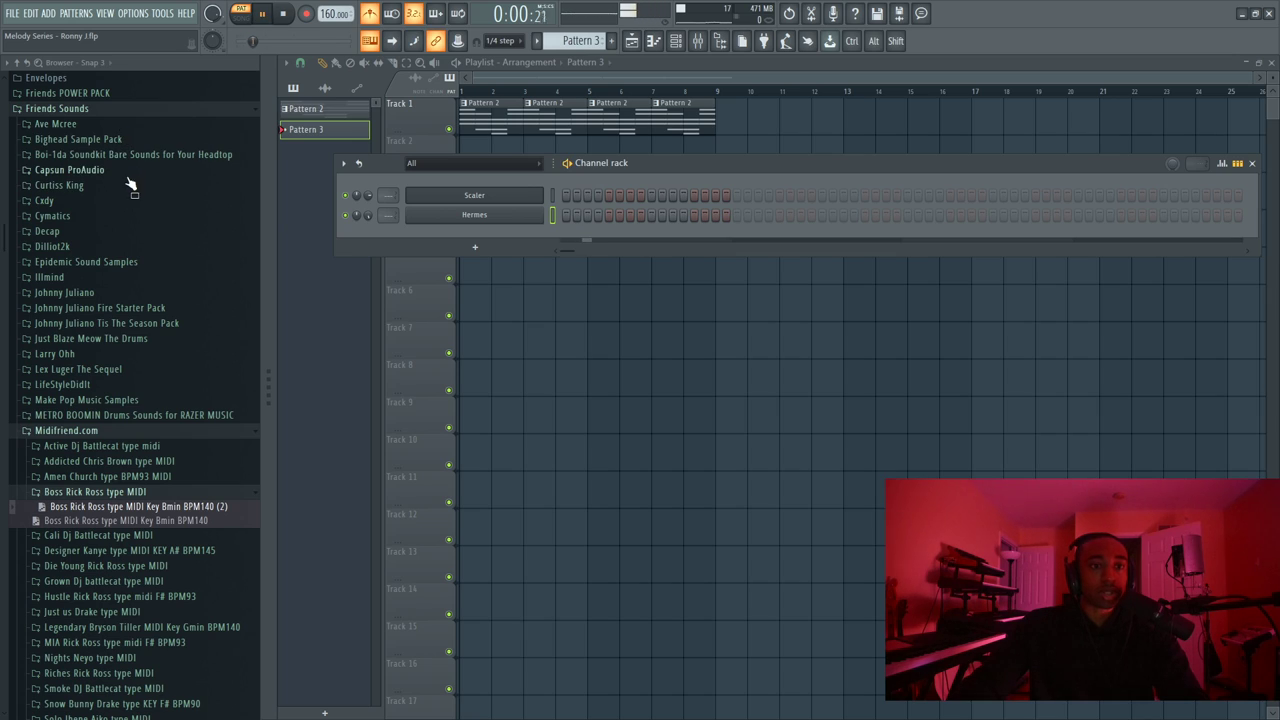
Switch to Song mode and browse to Splitmind > BWB THE WAVE KIT VOL. 6 > BWB WAV 6 808S
{"action": "left_click", "coordinate": [241, 17]}
{"action": "scroll", "coordinate": [145, 322], "scroll_direction": "up", "scroll_amount": 2}
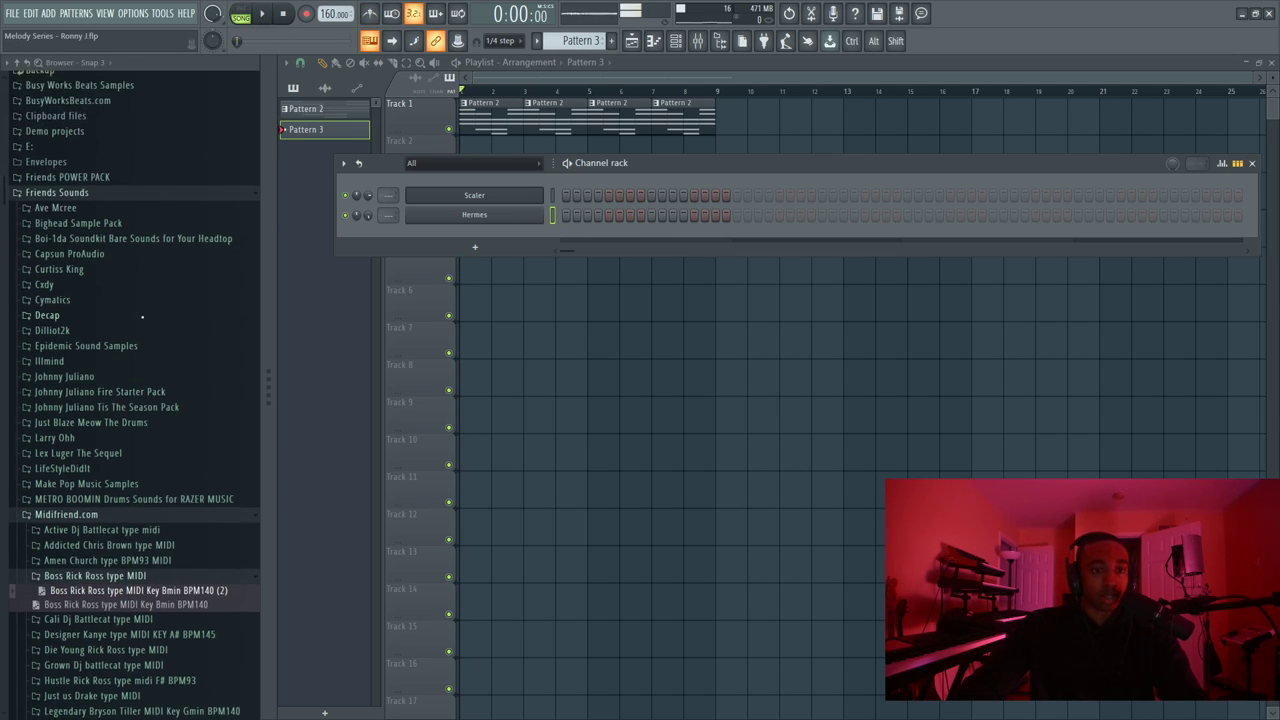
{"action": "scroll", "coordinate": [145, 322], "scroll_direction": "down", "scroll_amount": 4}
{"action": "scroll", "coordinate": [145, 332], "scroll_direction": "down", "scroll_amount": 8}
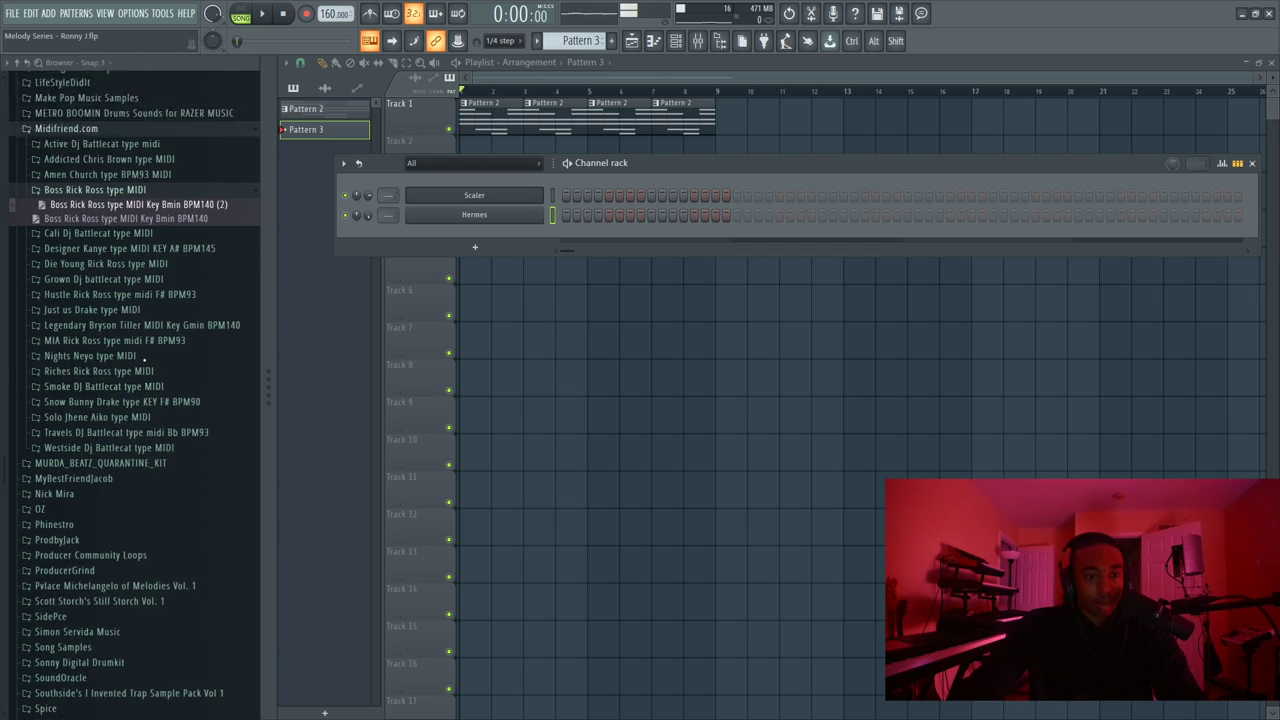
{"action": "left_click", "coordinate": [97, 607]}
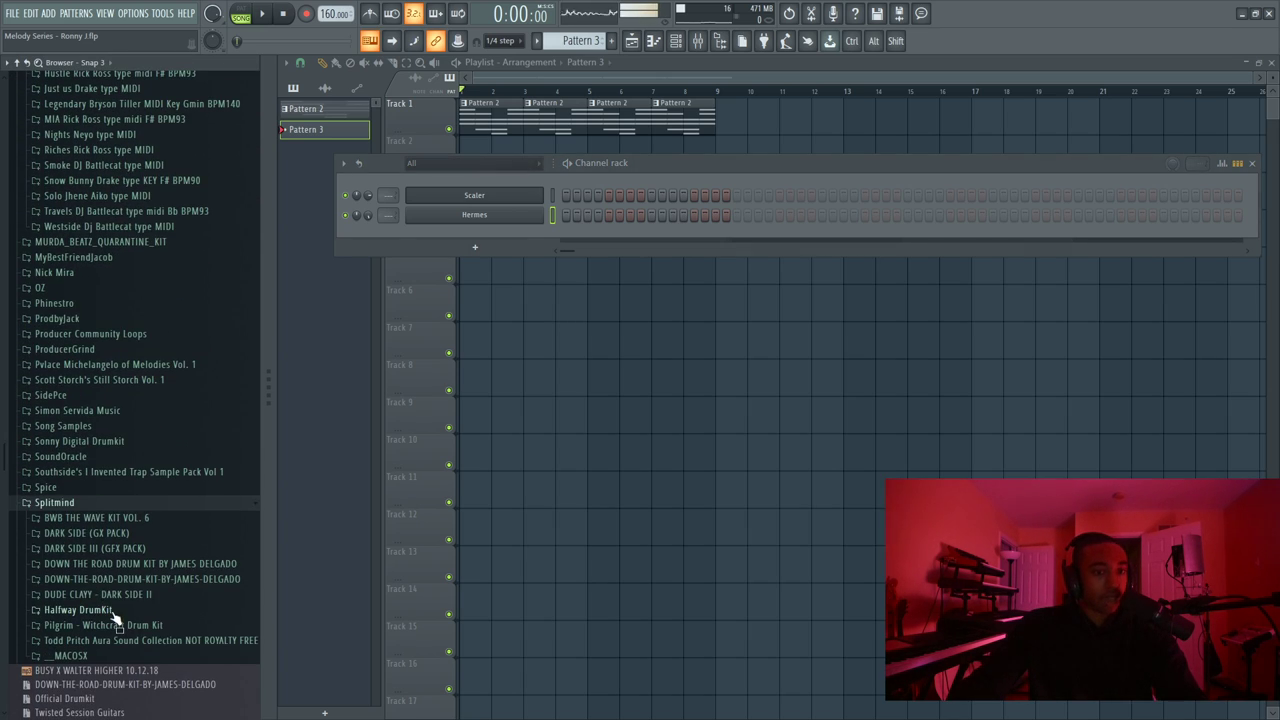
{"action": "left_click", "coordinate": [96, 518]}
{"action": "left_click", "coordinate": [124, 534]}
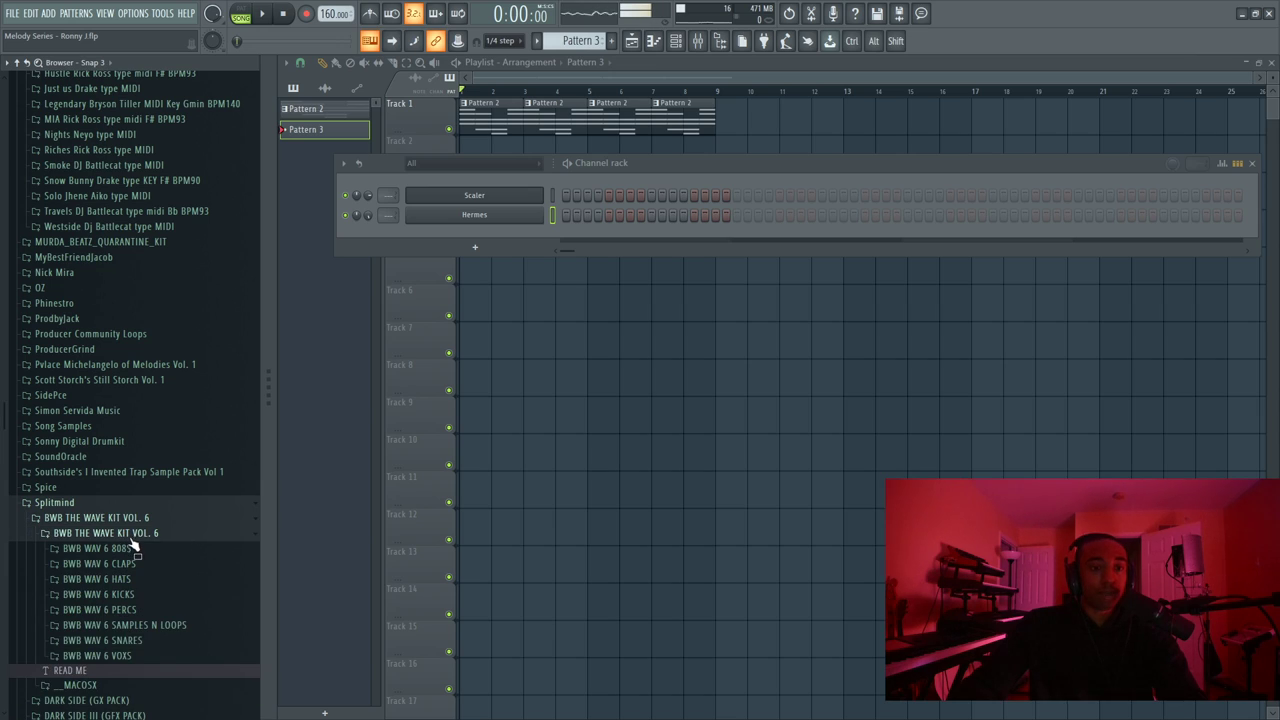
{"action": "left_click", "coordinate": [130, 549]}
{"action": "left_click", "coordinate": [128, 564]}
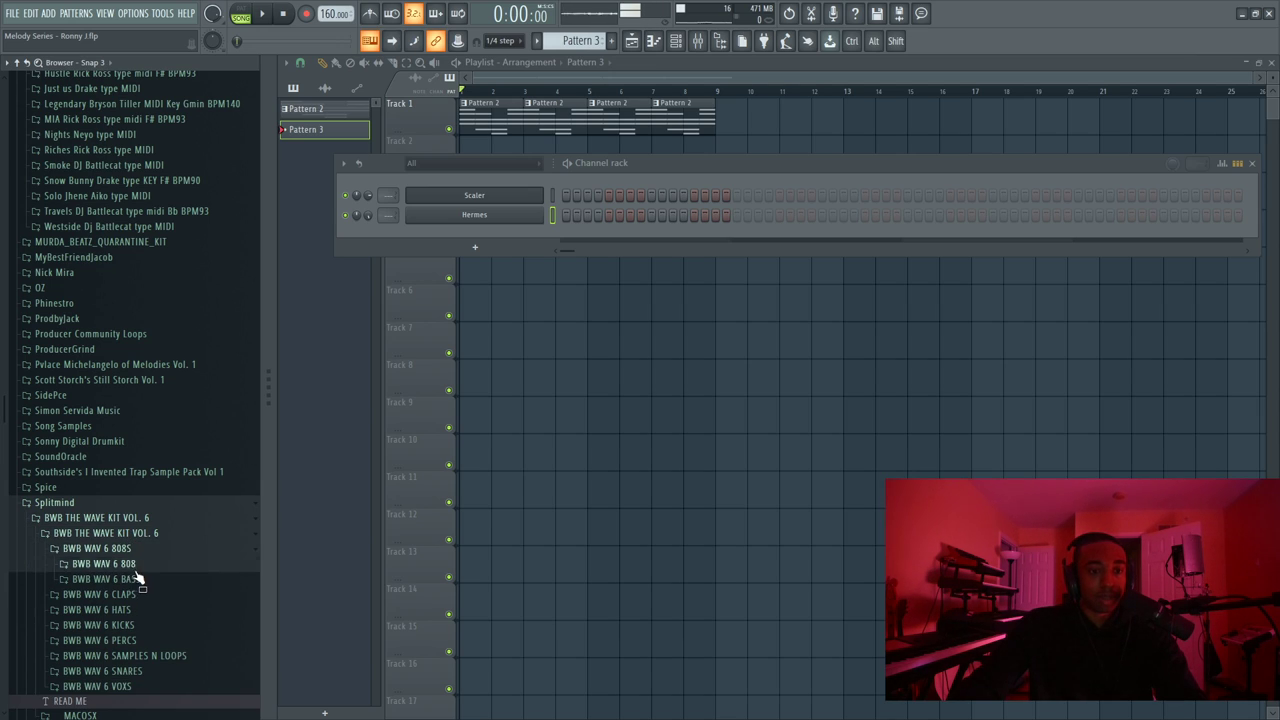
Audition 808 samples and add BWB WAV 6 808 (7) as a new channel
{"action": "left_click", "coordinate": [146, 308]}
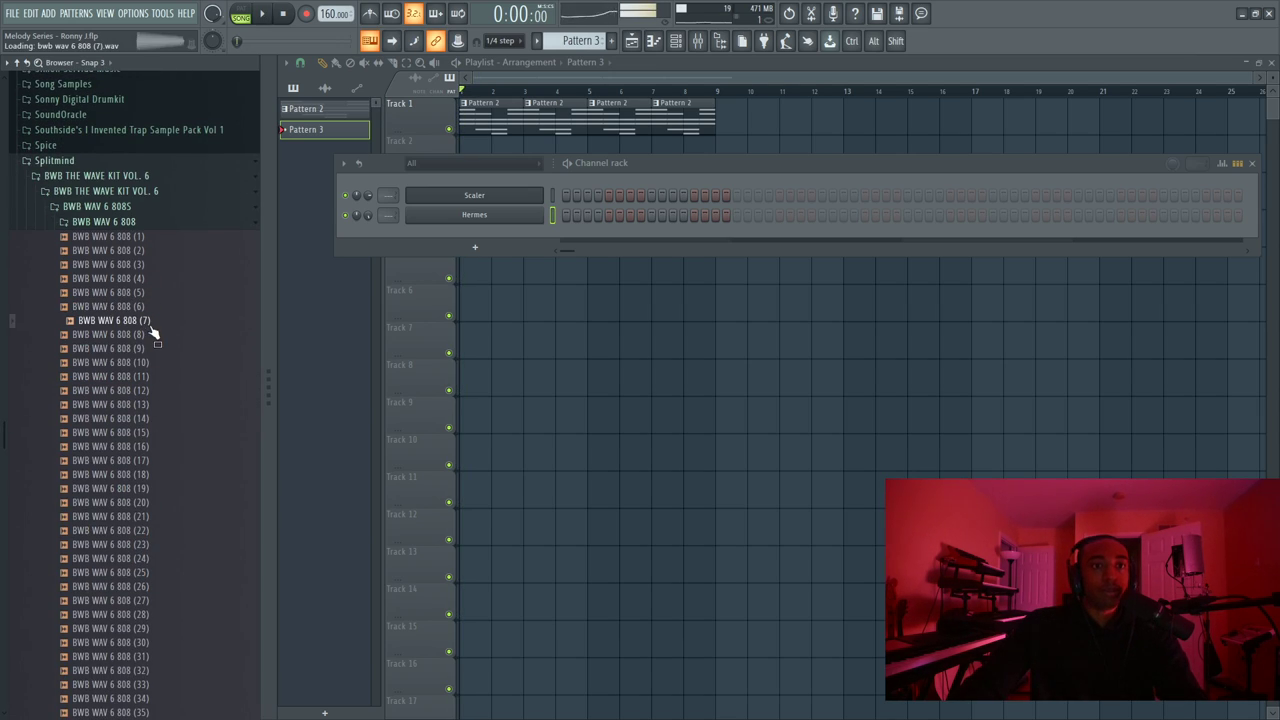
{"action": "key", "text": "space"}
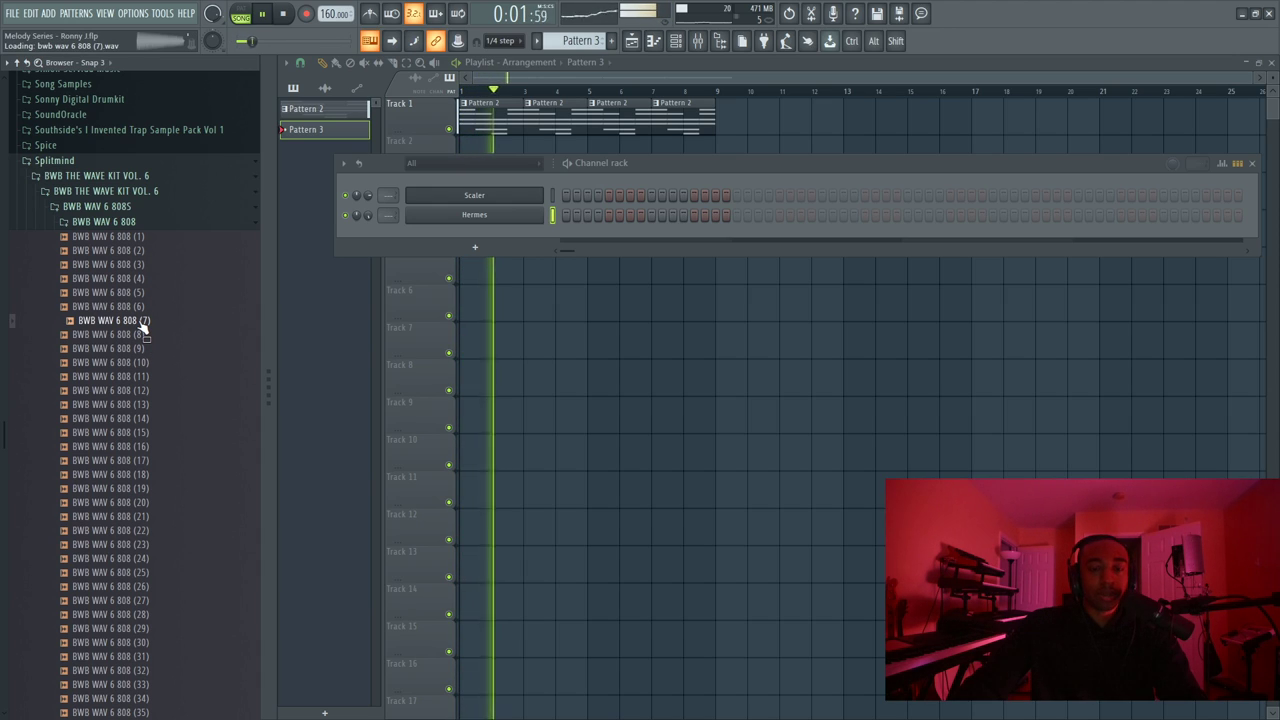
{"action": "key", "text": "space"}
{"action": "left_click_drag", "start_coordinate": [478, 233], "coordinate": [482, 229]}
Audition kicks in BWB WAV 6 KICKS and add KICK (2) as a new channel
{"action": "left_click", "coordinate": [129, 222]}
{"action": "left_click", "coordinate": [140, 279]}
{"action": "key", "text": "space"}
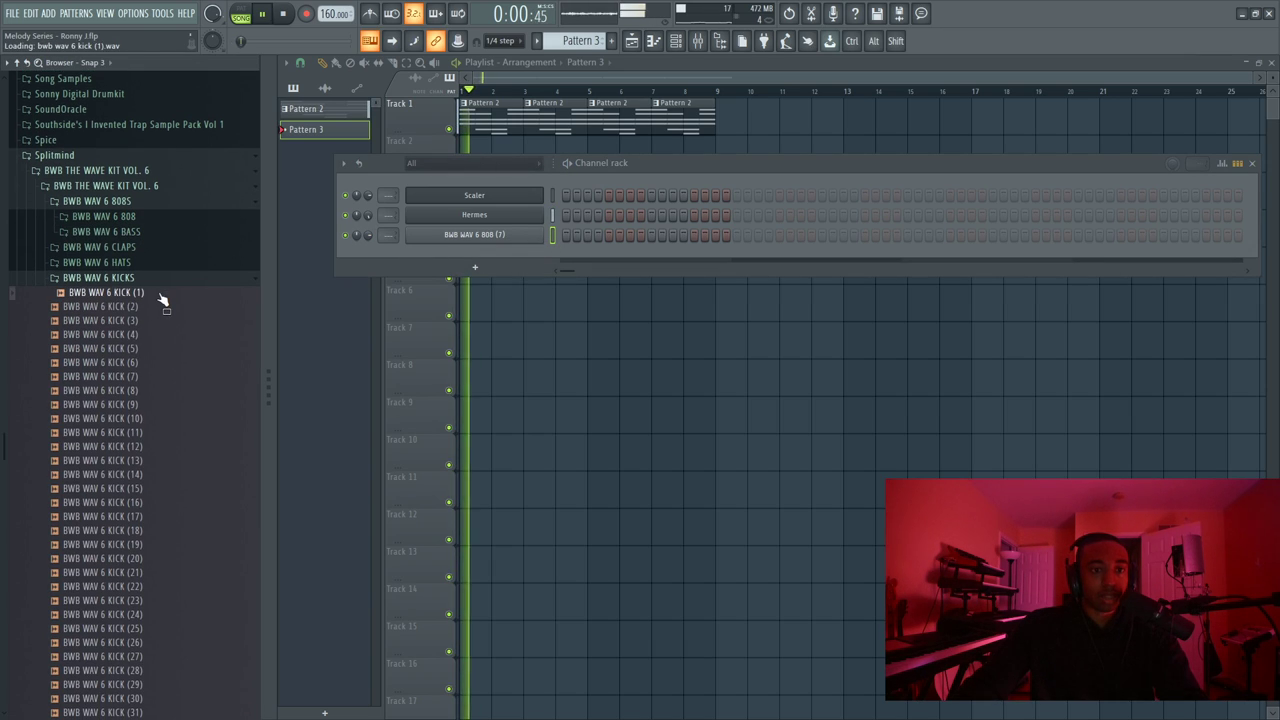
{"action": "left_click", "coordinate": [140, 293]}
{"action": "left_click", "coordinate": [138, 307]}
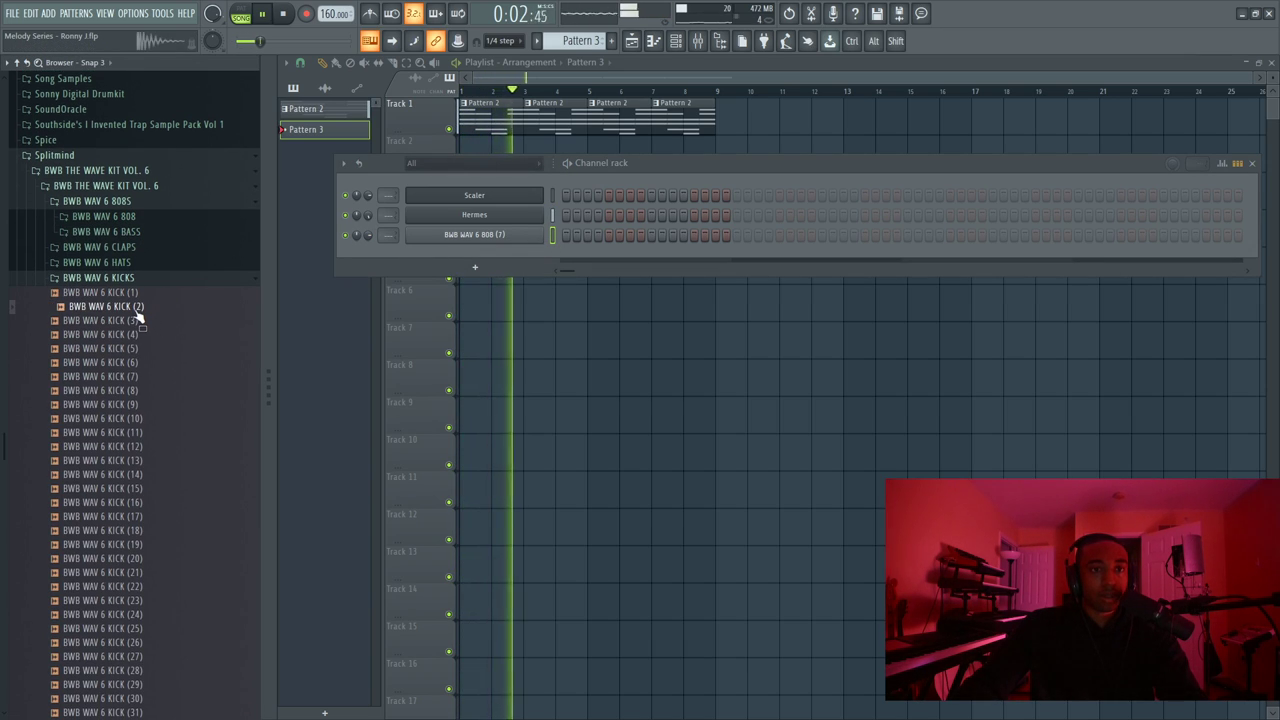
{"action": "left_click_drag", "start_coordinate": [137, 313], "coordinate": [477, 264]}
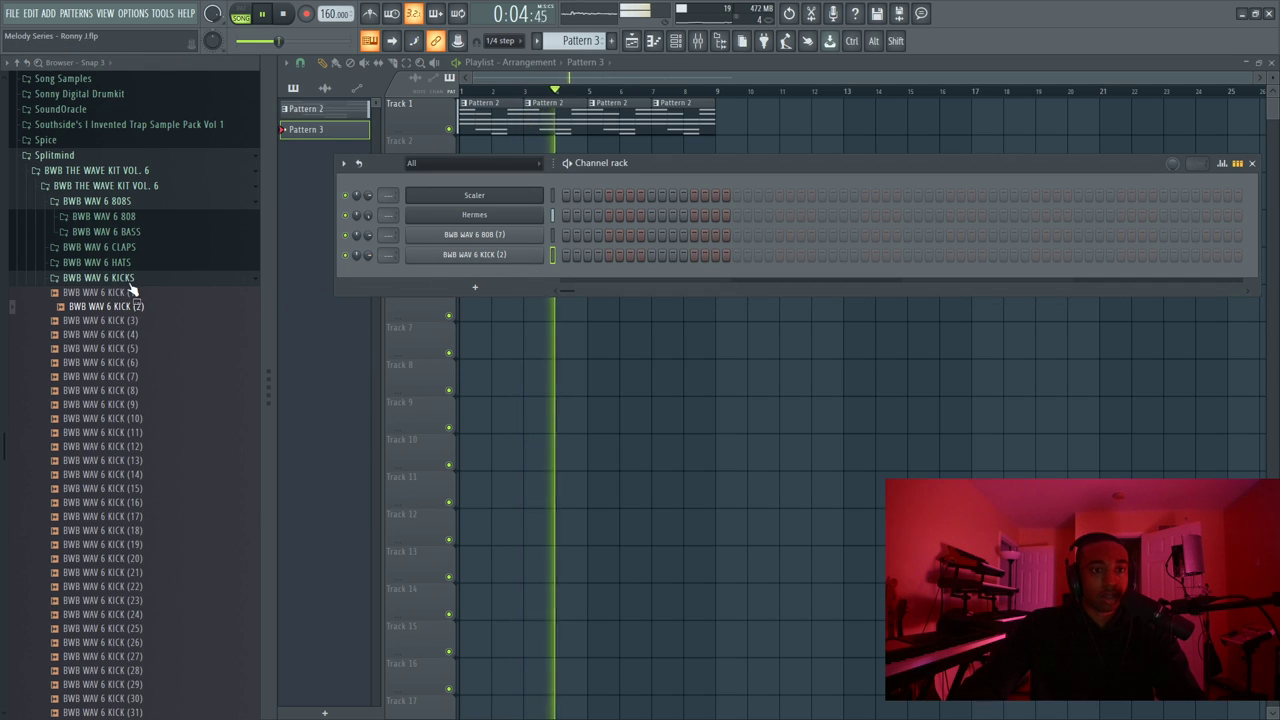
Audition the snare samples and add SNARE (1) and SNARE (15) as new channels
{"action": "left_click", "coordinate": [130, 278]}
{"action": "left_click", "coordinate": [148, 324]}
{"action": "left_click", "coordinate": [145, 275]}
{"action": "left_click", "coordinate": [137, 246]}
{"action": "left_click", "coordinate": [134, 204]}
{"action": "left_click", "coordinate": [137, 190]}
{"action": "left_click", "coordinate": [127, 176]}
{"action": "left_click", "coordinate": [128, 162]}
{"action": "left_click", "coordinate": [128, 148]}
{"action": "left_click", "coordinate": [127, 134]}
{"action": "left_click", "coordinate": [126, 120]}
{"action": "left_click", "coordinate": [126, 106]}
{"action": "left_click", "coordinate": [126, 92]}
{"action": "left_click_drag", "start_coordinate": [129, 94], "coordinate": [478, 281]}
{"action": "left_click_drag", "start_coordinate": [137, 289], "coordinate": [475, 286]}
Open the HATS > HI HAT folder and audition BWB WAV 6 HI HAT (3)
{"action": "left_click", "coordinate": [112, 79]}
{"action": "scroll", "coordinate": [120, 97], "scroll_direction": "up", "scroll_amount": 9}
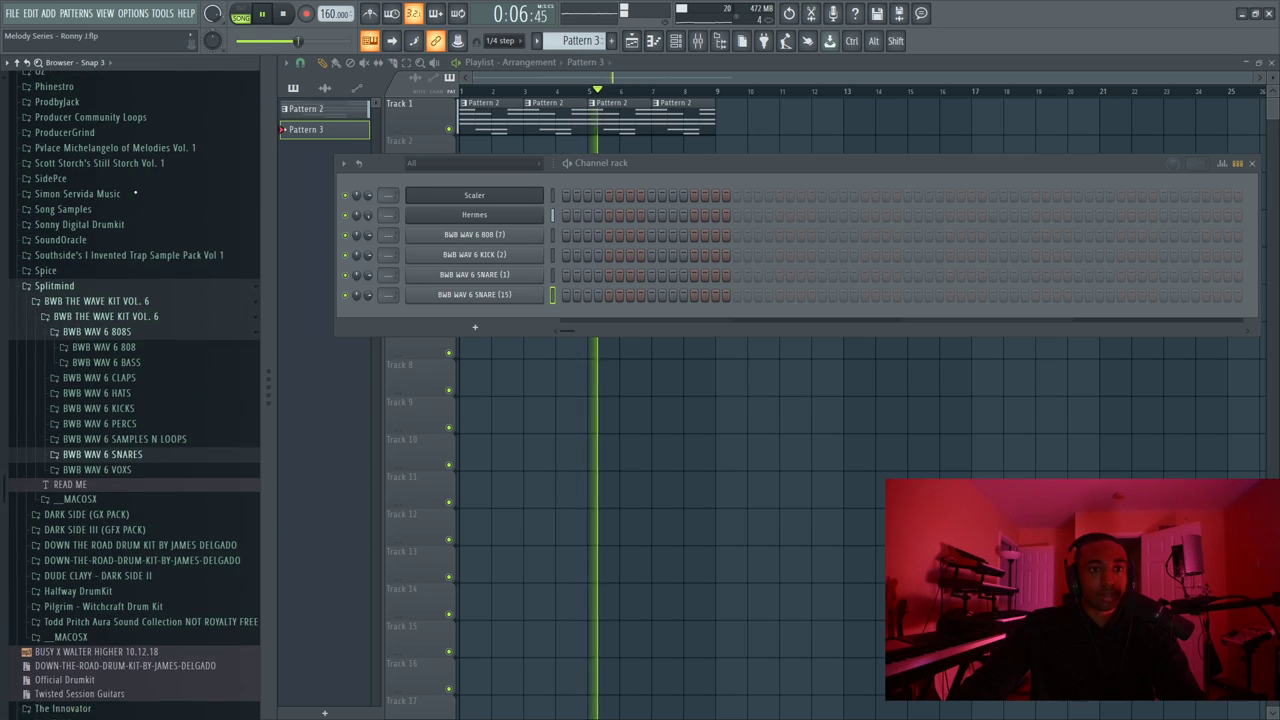
{"action": "left_click", "coordinate": [112, 411]}
{"action": "left_click", "coordinate": [150, 426]}
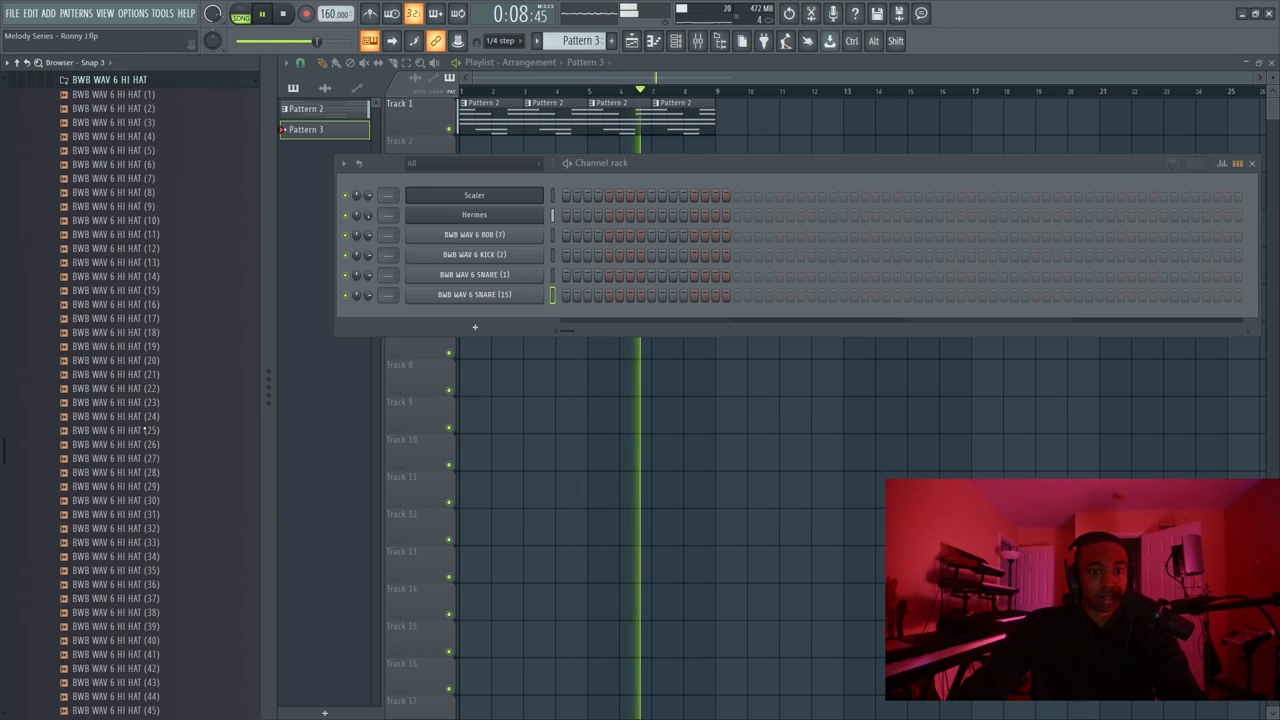
{"action": "left_click", "coordinate": [149, 120]}
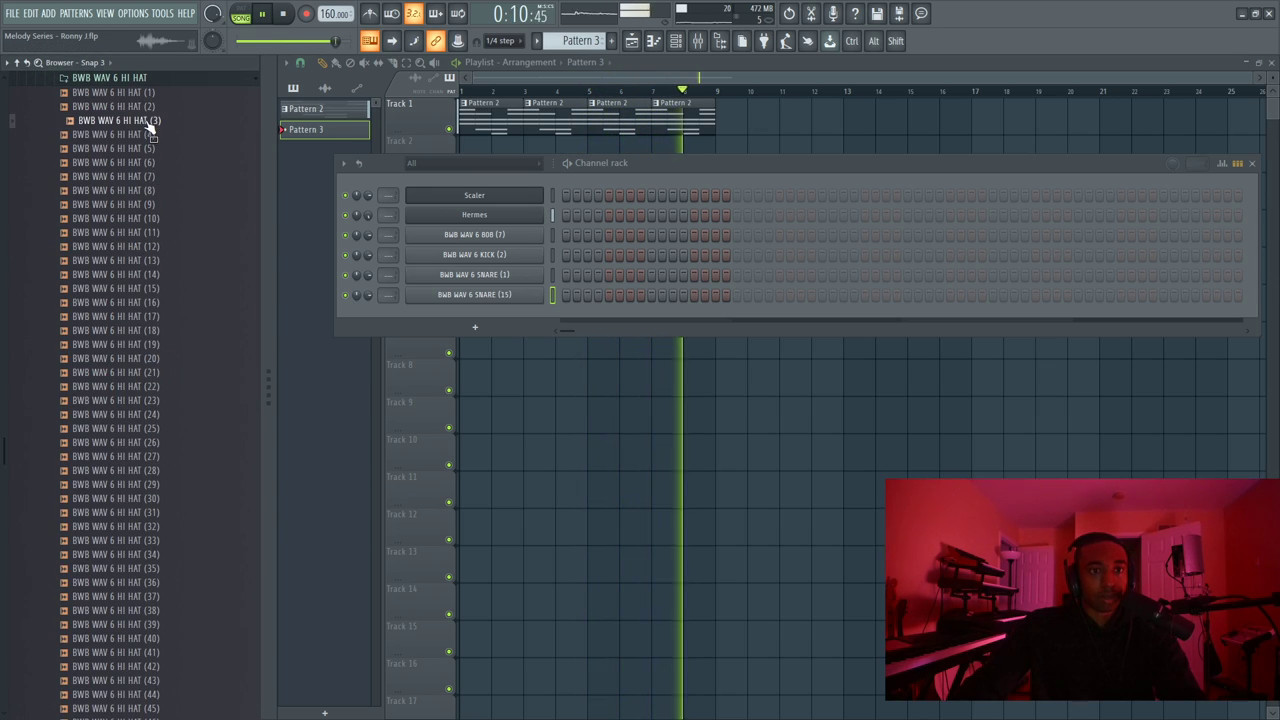
Add HI HAT (3) as a new channel and route all seven channels to consecutive inserts from Insert 1
{"action": "right_click", "coordinate": [150, 120]}
{"action": "left_click", "coordinate": [182, 145]}
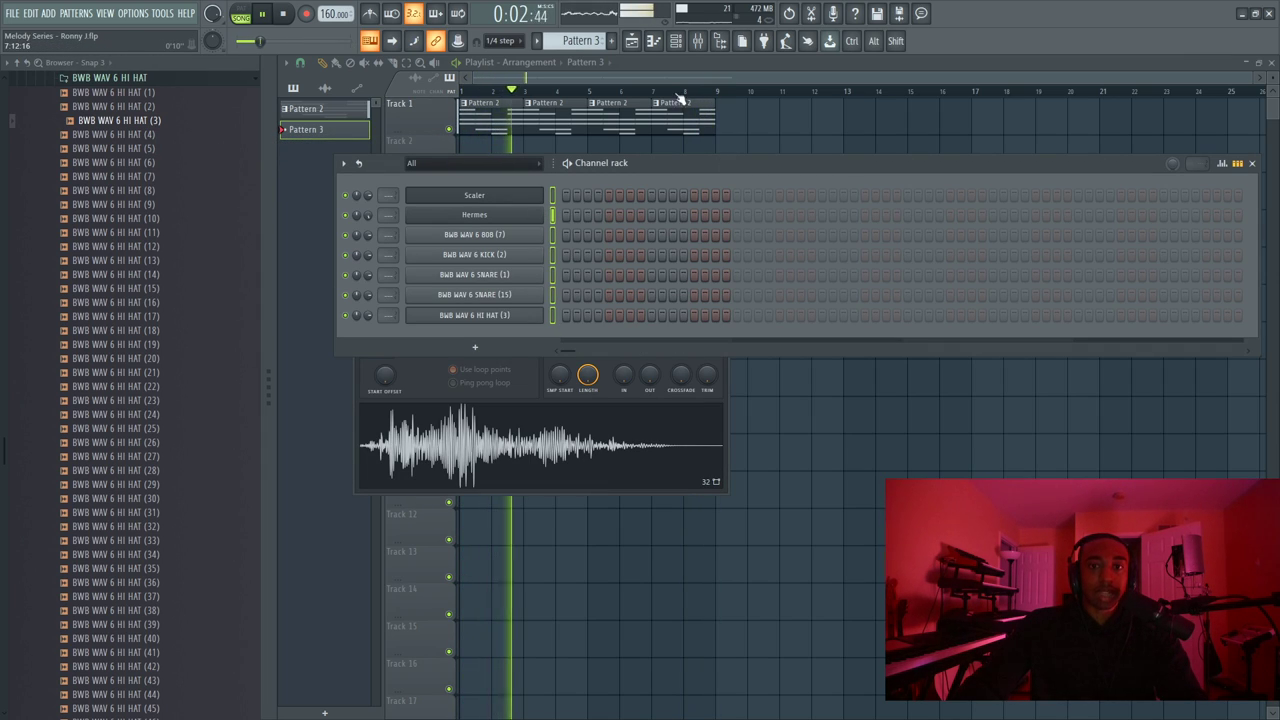
{"action": "left_click", "coordinate": [700, 41]}
{"action": "right_click", "coordinate": [458, 330]}
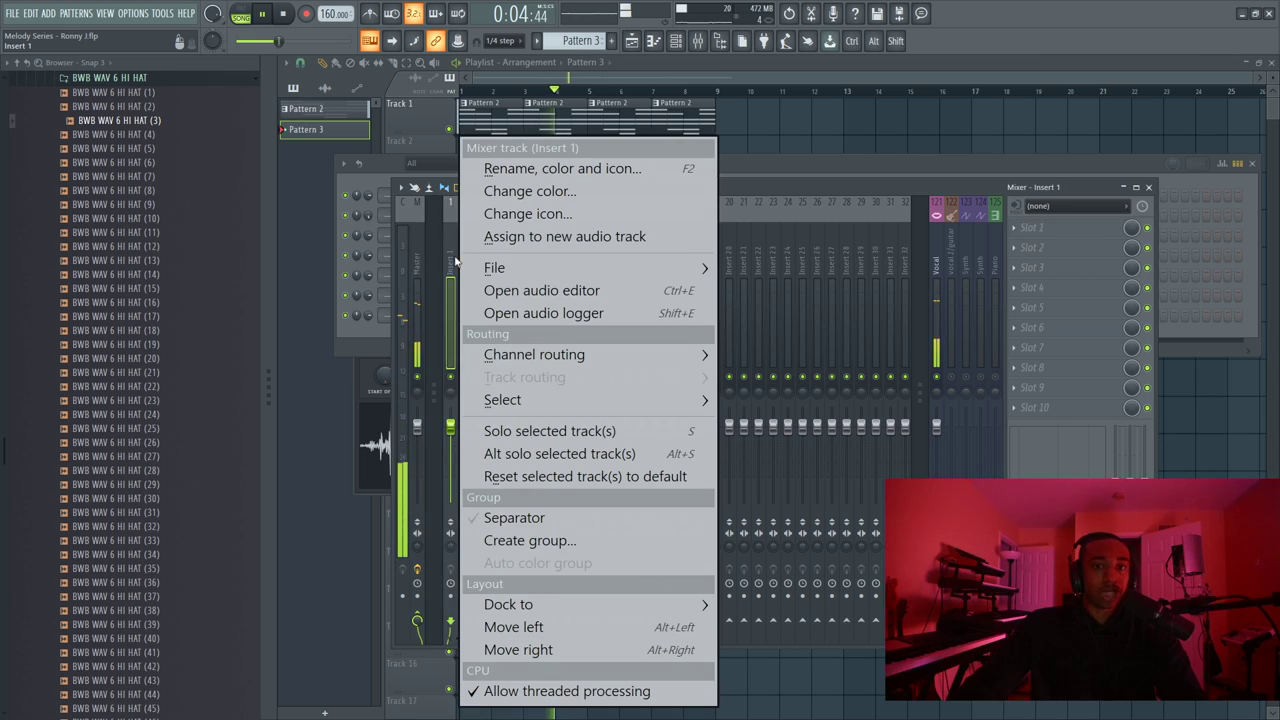
{"action": "mouse_move", "coordinate": [540, 355]}
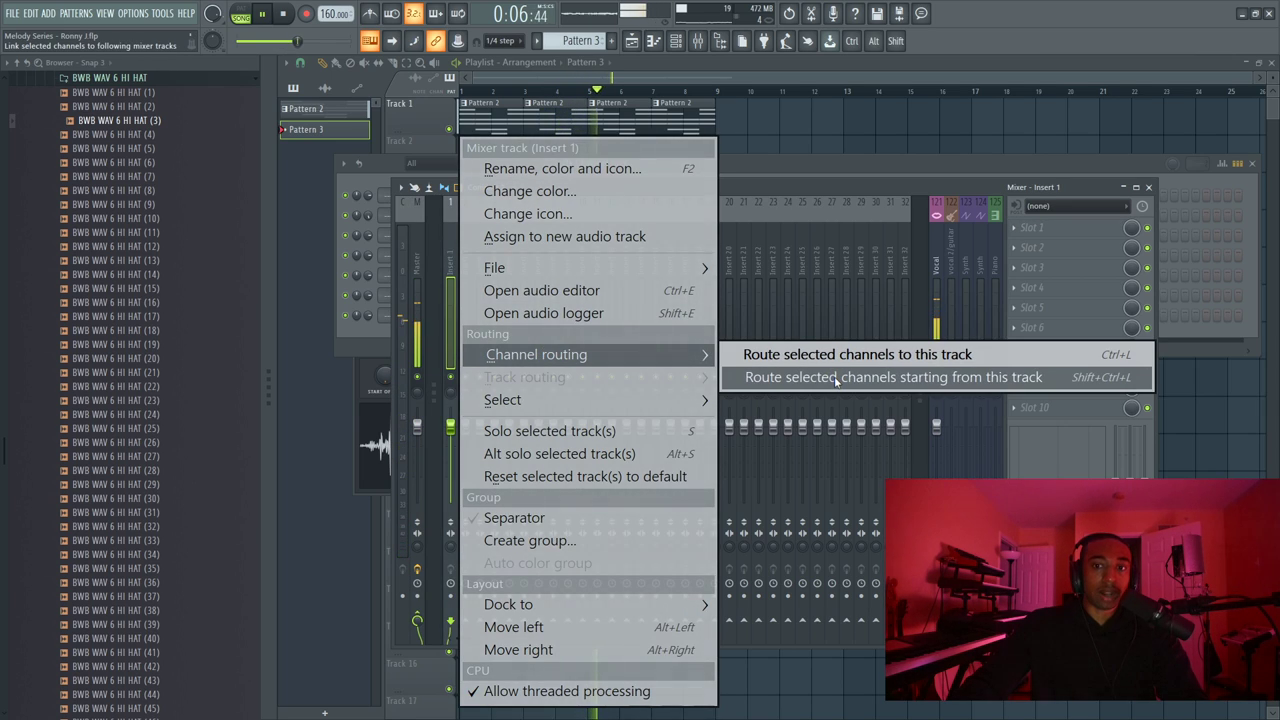
{"action": "left_click", "coordinate": [836, 378]}
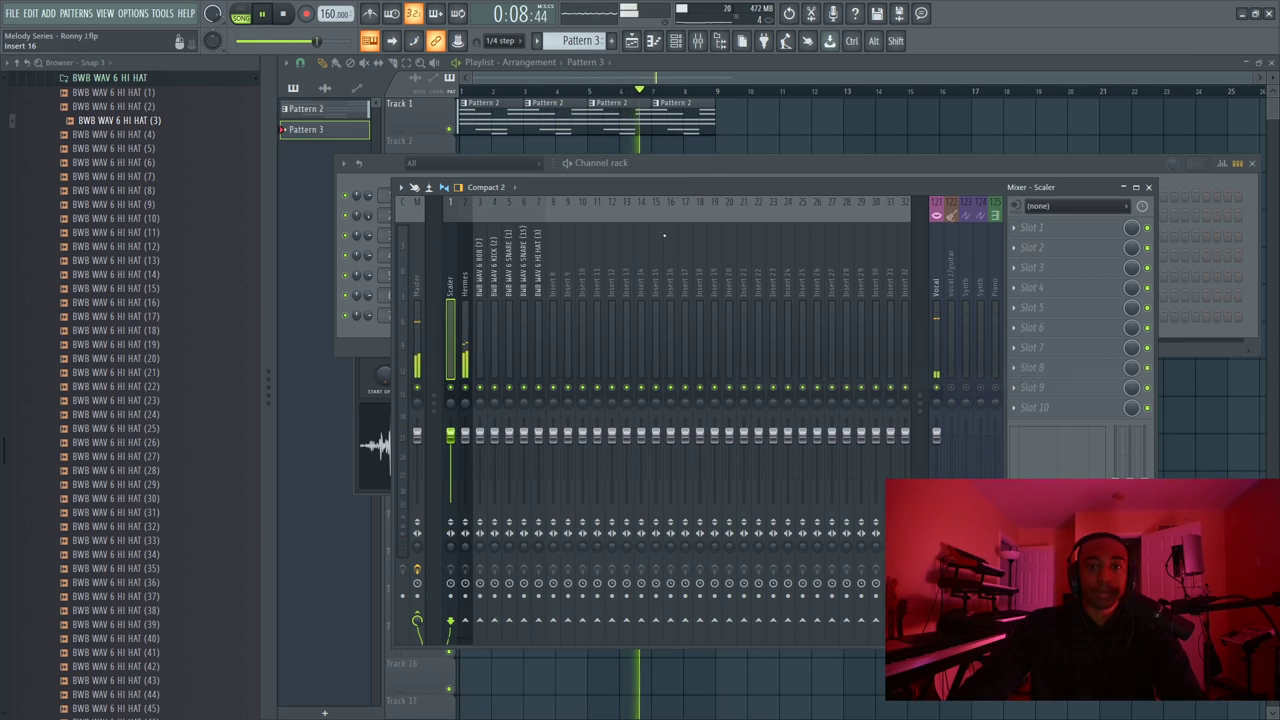
{"action": "left_click", "coordinate": [675, 41]}
{"action": "left_click", "coordinate": [675, 41]}
{"action": "left_click", "coordinate": [675, 41]}
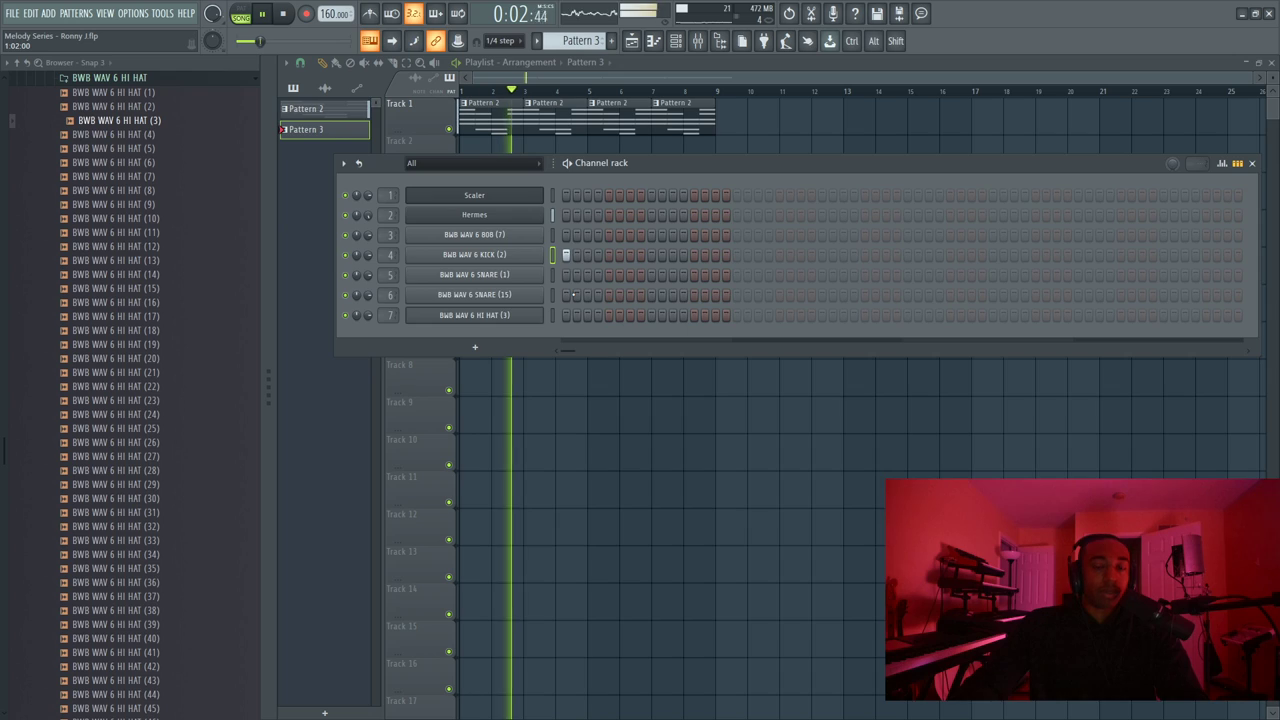
Place a Pattern 3 clip on Track 2 at bar 1 of the playlist
{"action": "key", "text": "F6"}
{"action": "key", "text": "space"}
{"action": "left_click", "coordinate": [464, 162]}
{"action": "left_click", "coordinate": [678, 43]}
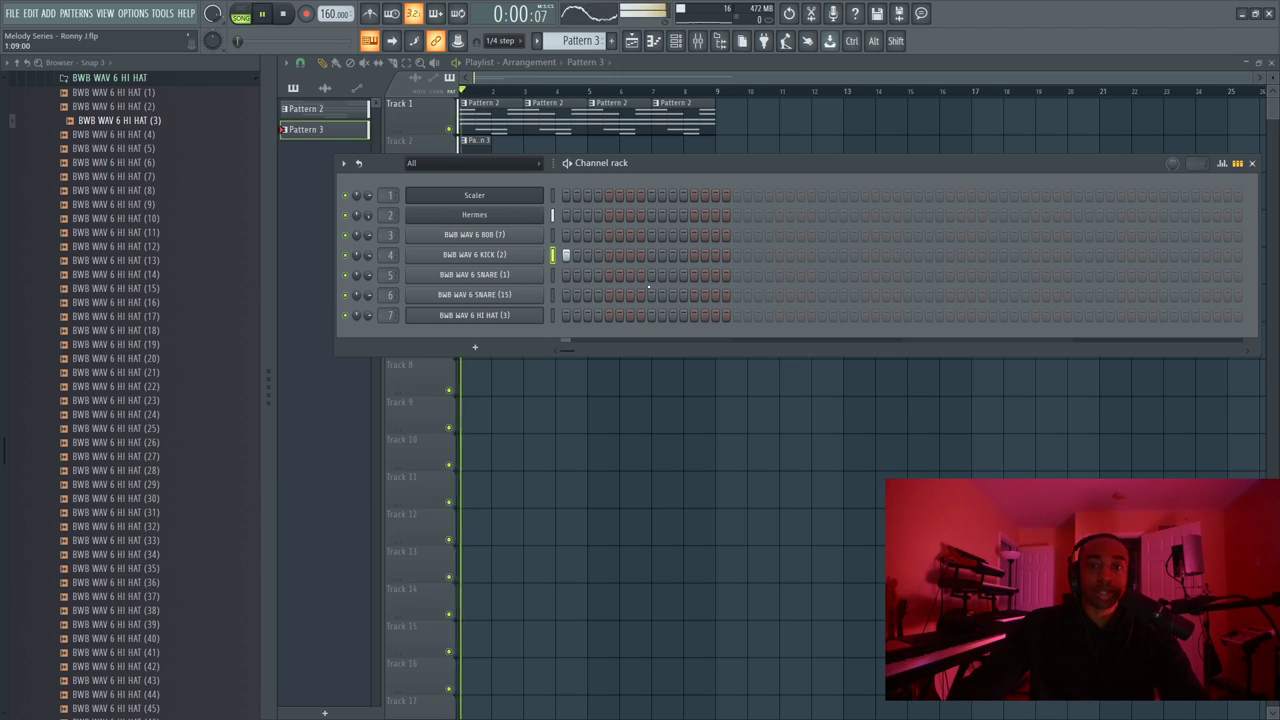
{"action": "key", "text": "space"}
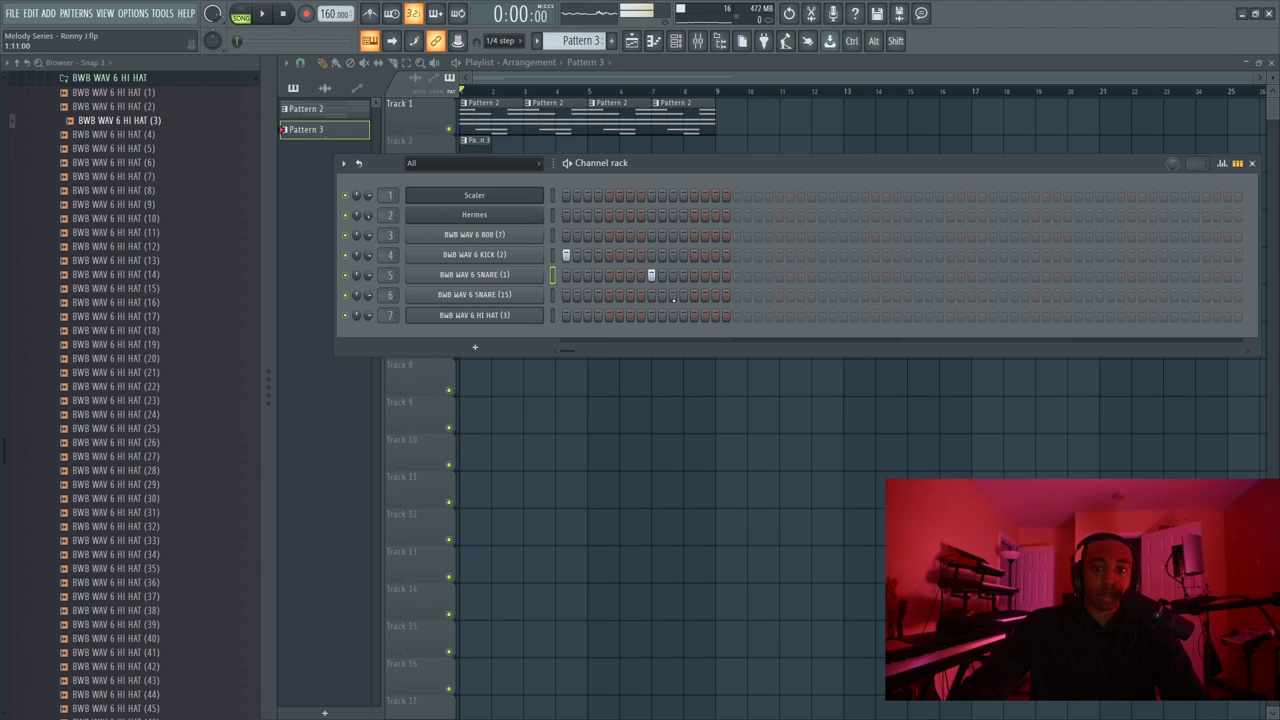
{"action": "key", "text": "space"}
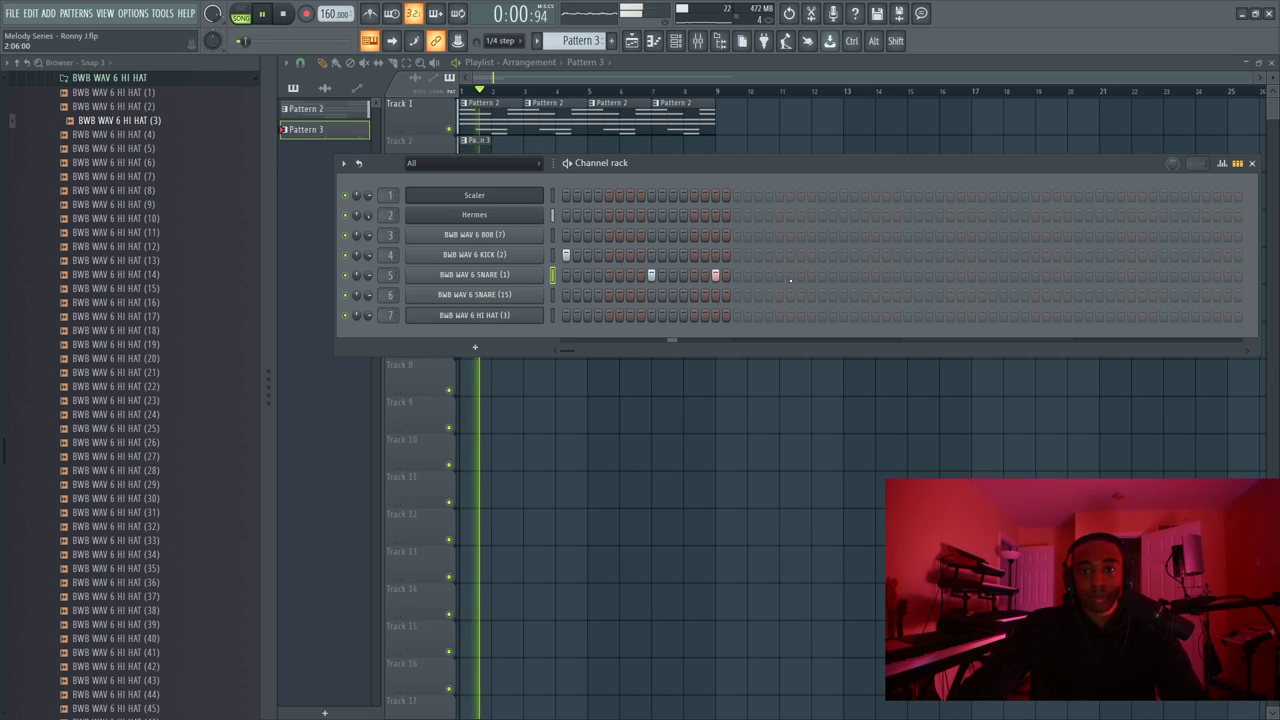
Program four SNARE (1) hits and three KICK (2) hits into Pattern 3
{"action": "left_click", "coordinate": [822, 275]}
{"action": "left_click", "coordinate": [993, 275]}
{"action": "left_click", "coordinate": [1057, 275]}
{"action": "left_click", "coordinate": [1163, 275]}
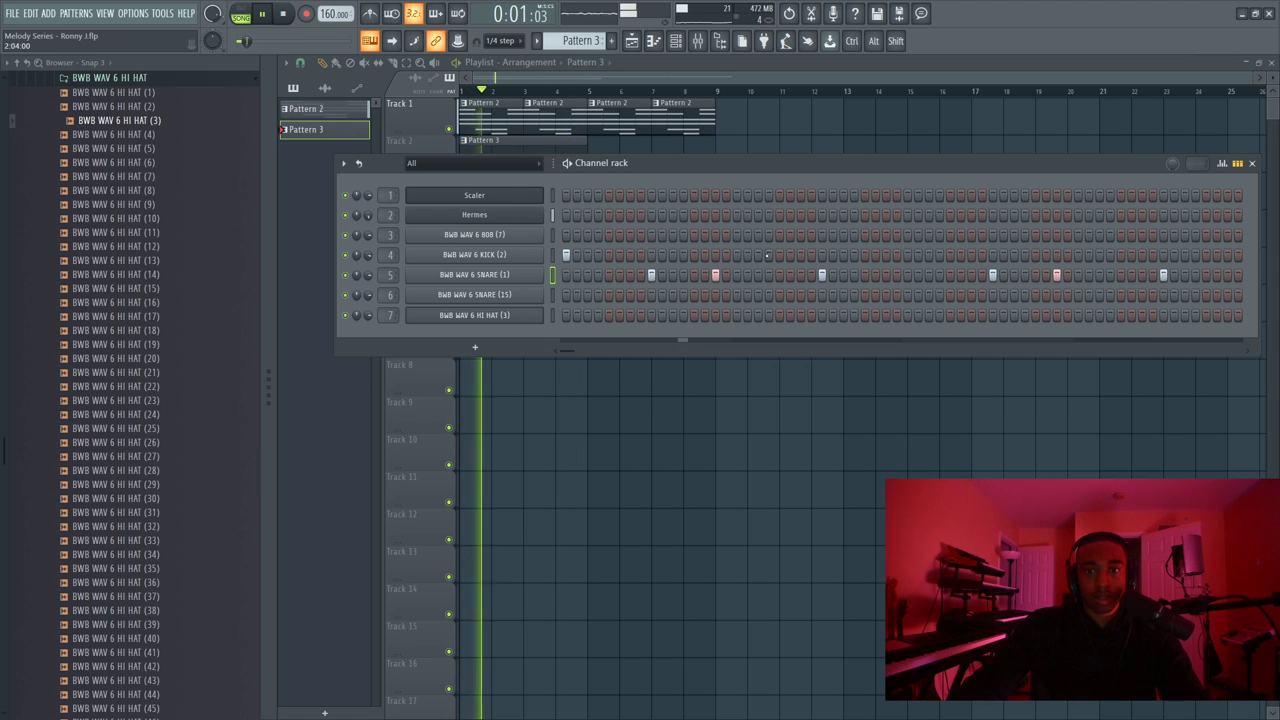
{"action": "left_click", "coordinate": [779, 255]}
{"action": "left_click", "coordinate": [907, 255]}
{"action": "left_click", "coordinate": [1120, 255]}
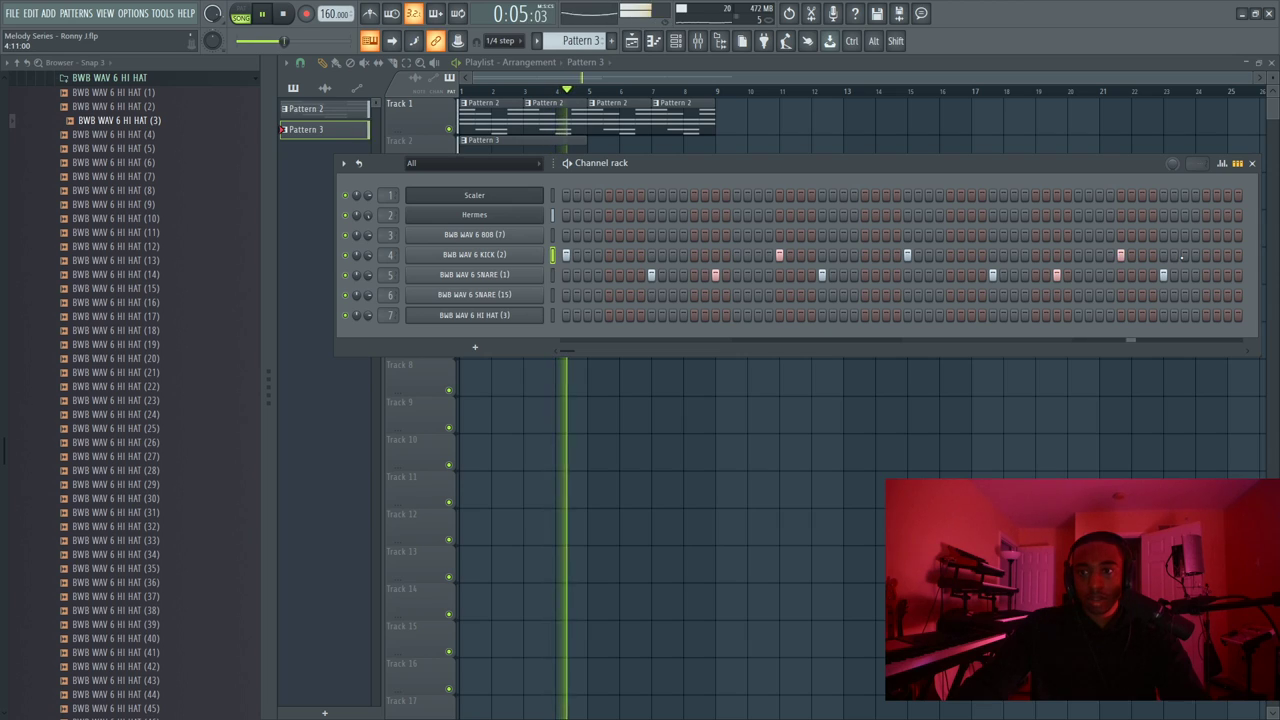
{"action": "key", "text": "F6"}
Place a second Pattern 3 clip on Track 2 and add two hits to the SNARE (15) row
{"action": "key", "text": "space"}
{"action": "left_click", "coordinate": [598, 162]}
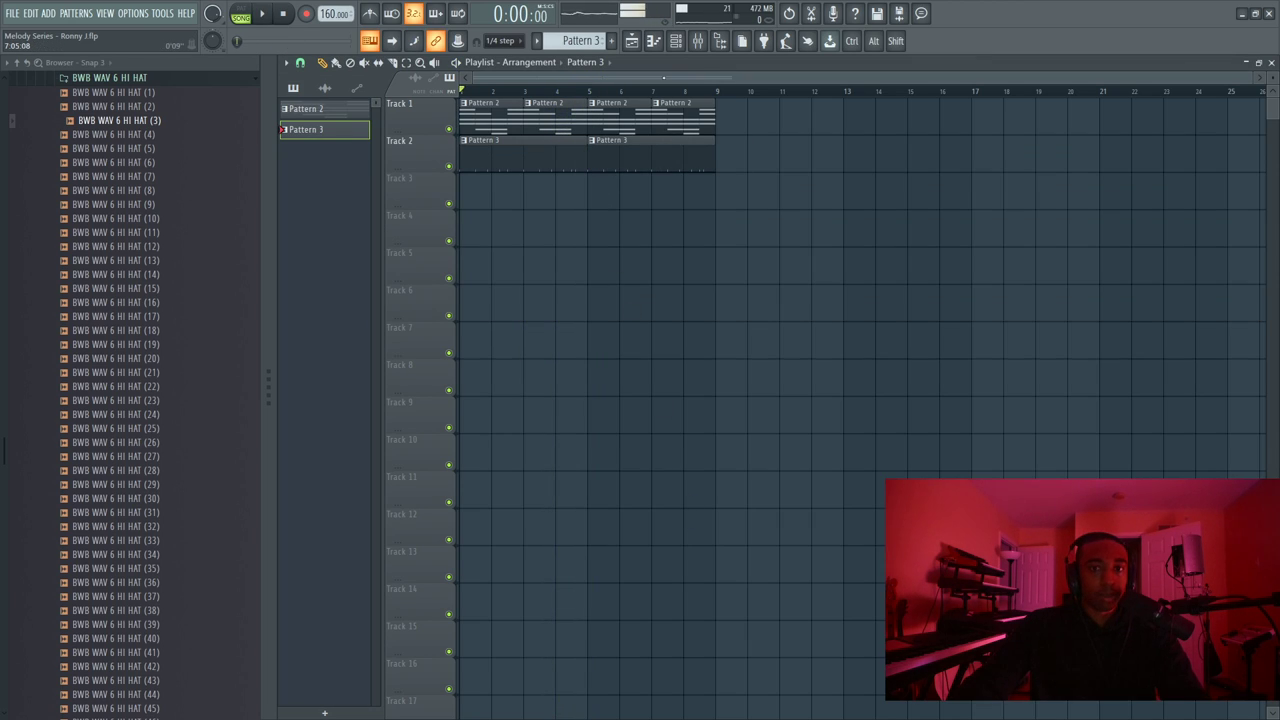
{"action": "left_click", "coordinate": [670, 44]}
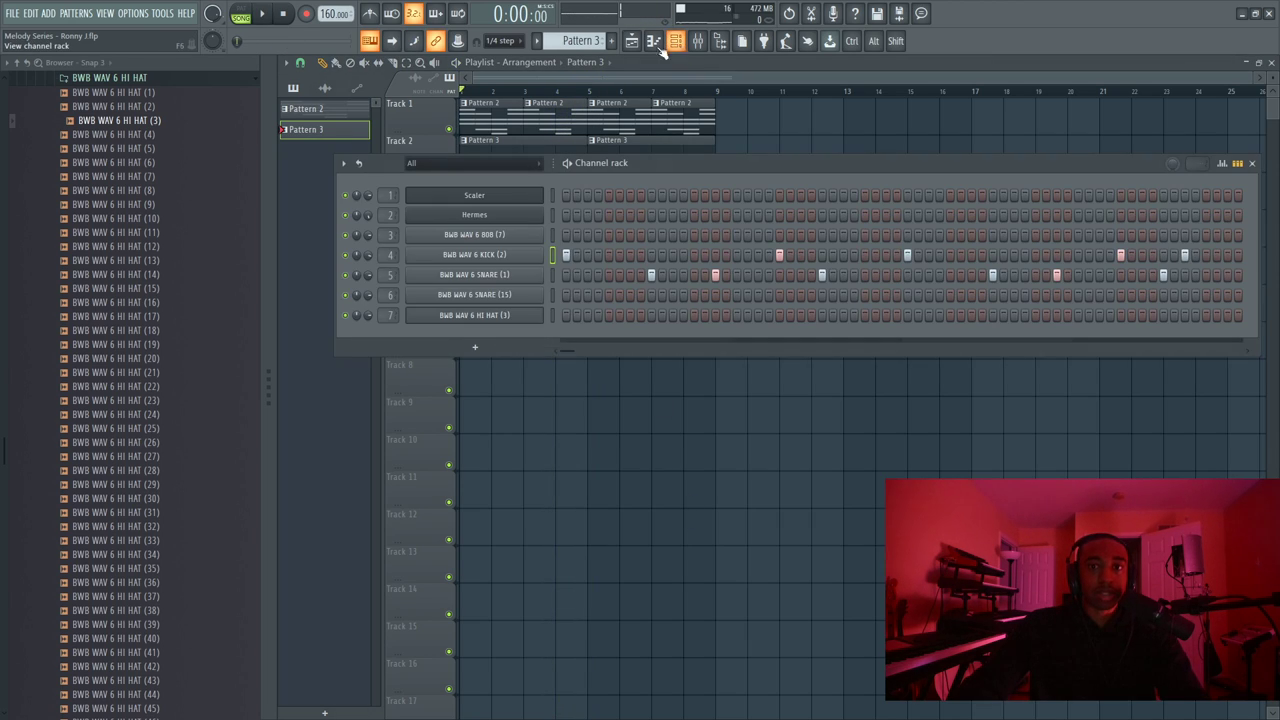
{"action": "left_click", "coordinate": [822, 295]}
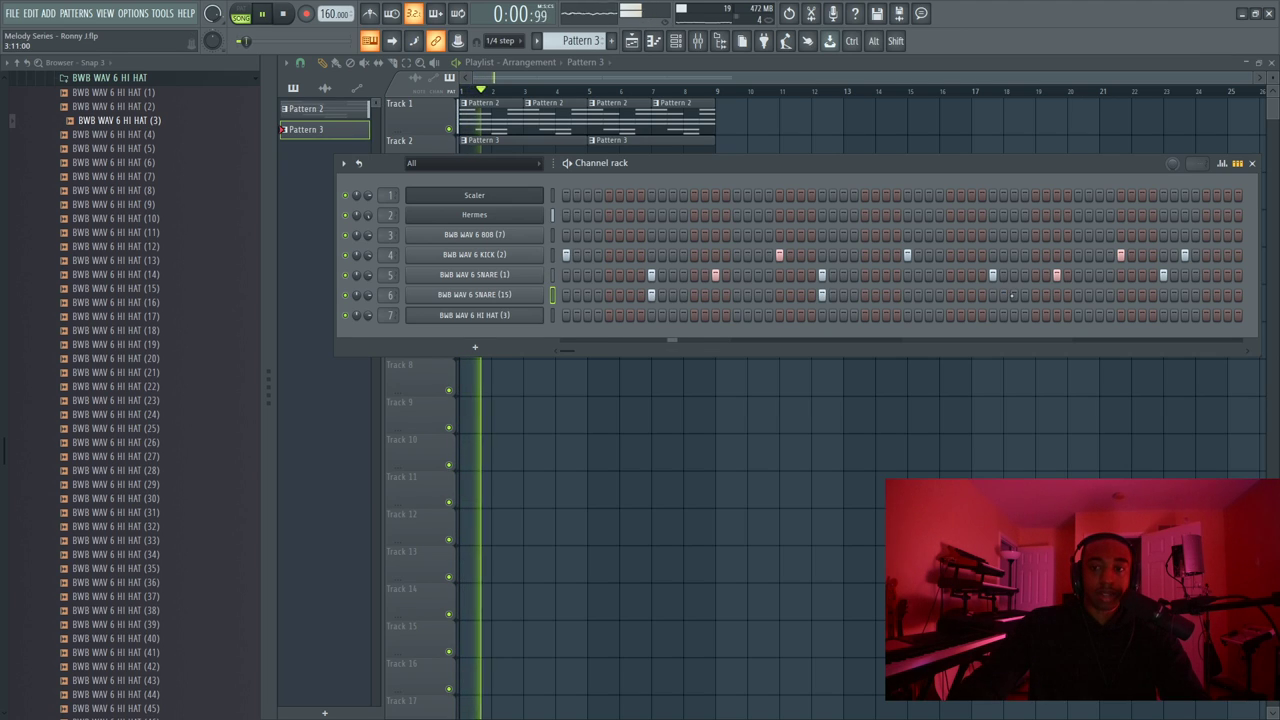
{"action": "key", "text": "space"}
{"action": "left_click", "coordinate": [993, 295]}
{"action": "key", "text": "space"}
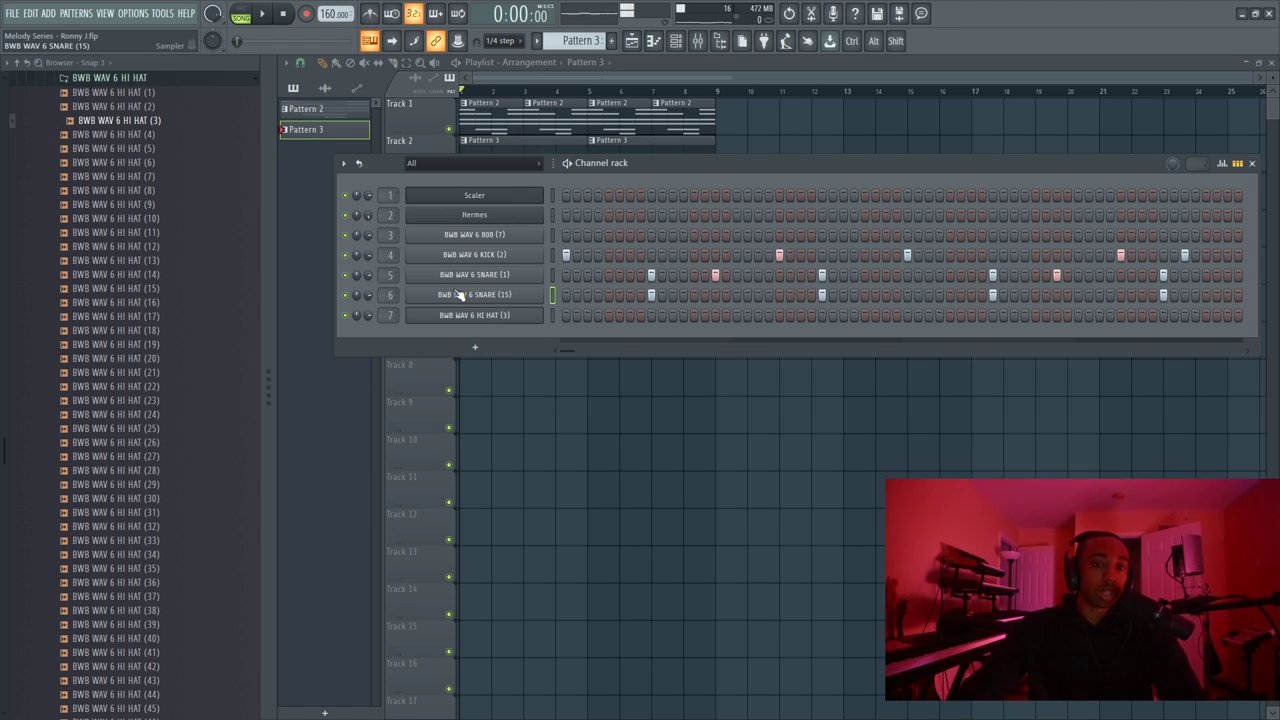
Check the BWB WAV 6 SNARE (15) channel's levels and polyphony settings, then close them
{"action": "left_click", "coordinate": [457, 294]}
{"action": "left_click", "coordinate": [413, 203]}
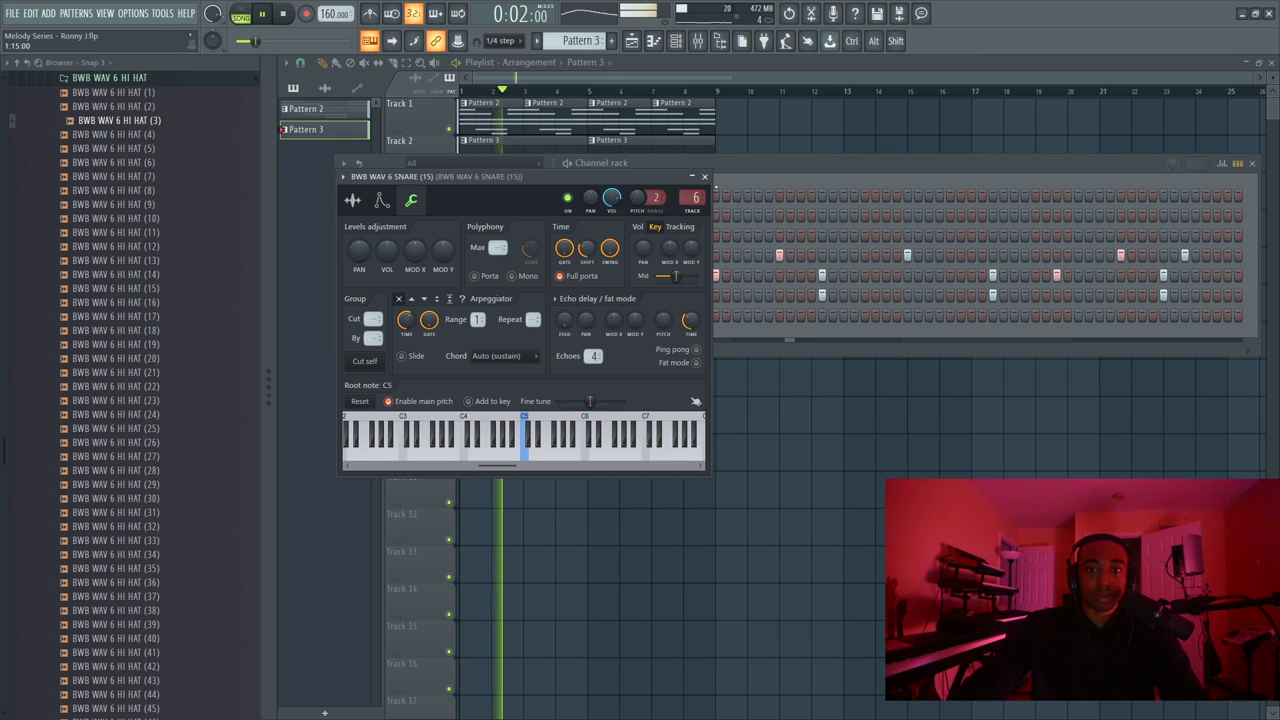
{"action": "left_click", "coordinate": [704, 176]}
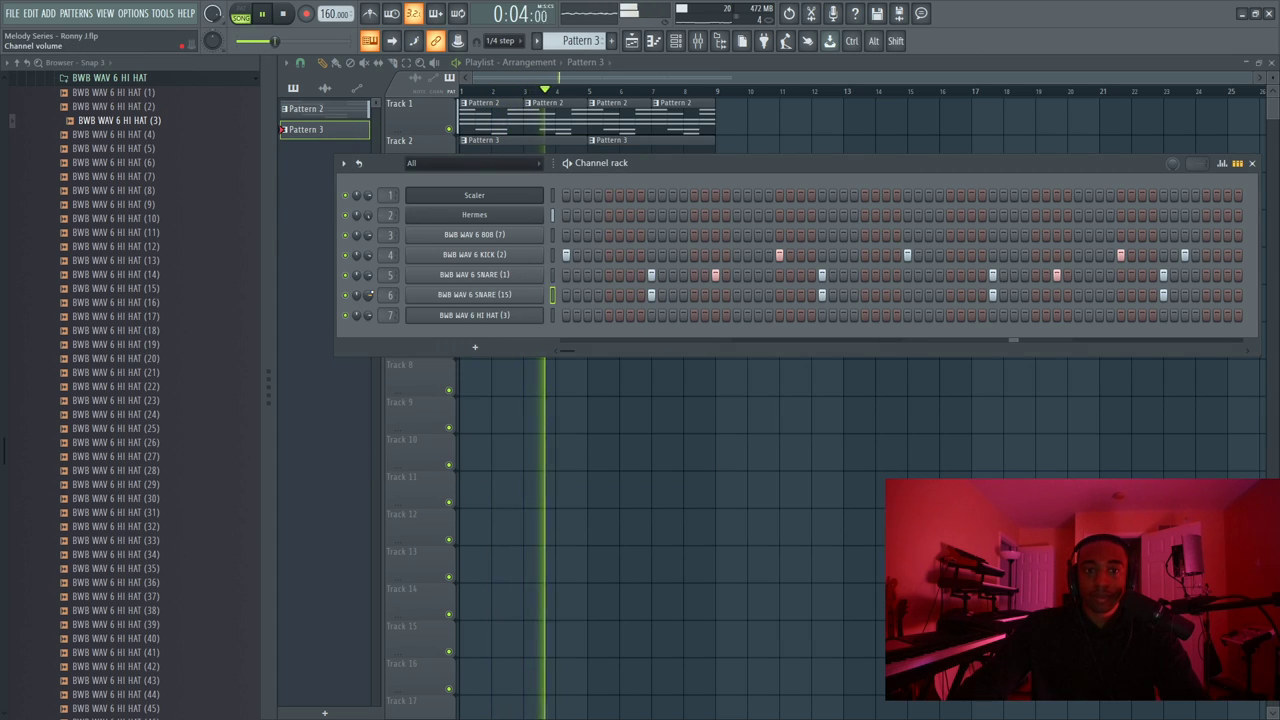
Fill every second step of the BWB WAV 6 HI HAT (3) row
{"action": "left_click", "coordinate": [552, 315]}
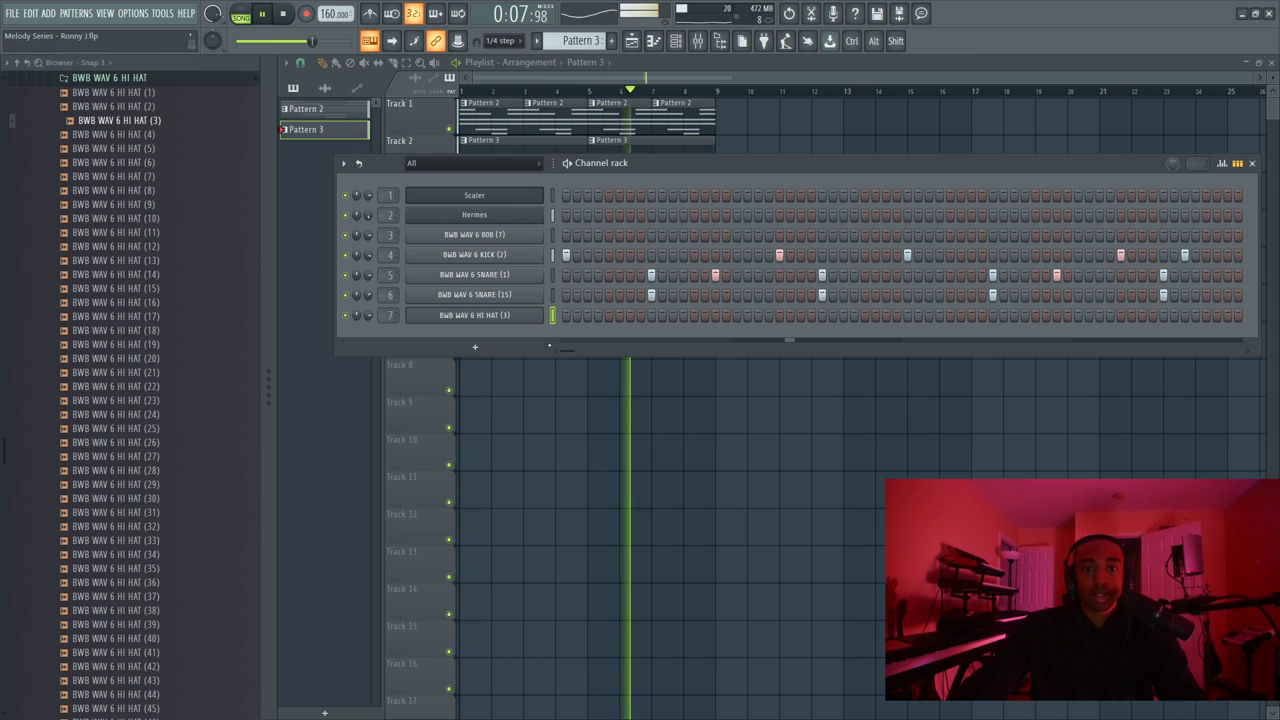
{"action": "key", "text": "space"}
{"action": "right_click", "coordinate": [538, 315]}
{"action": "left_click", "coordinate": [814, 394]}
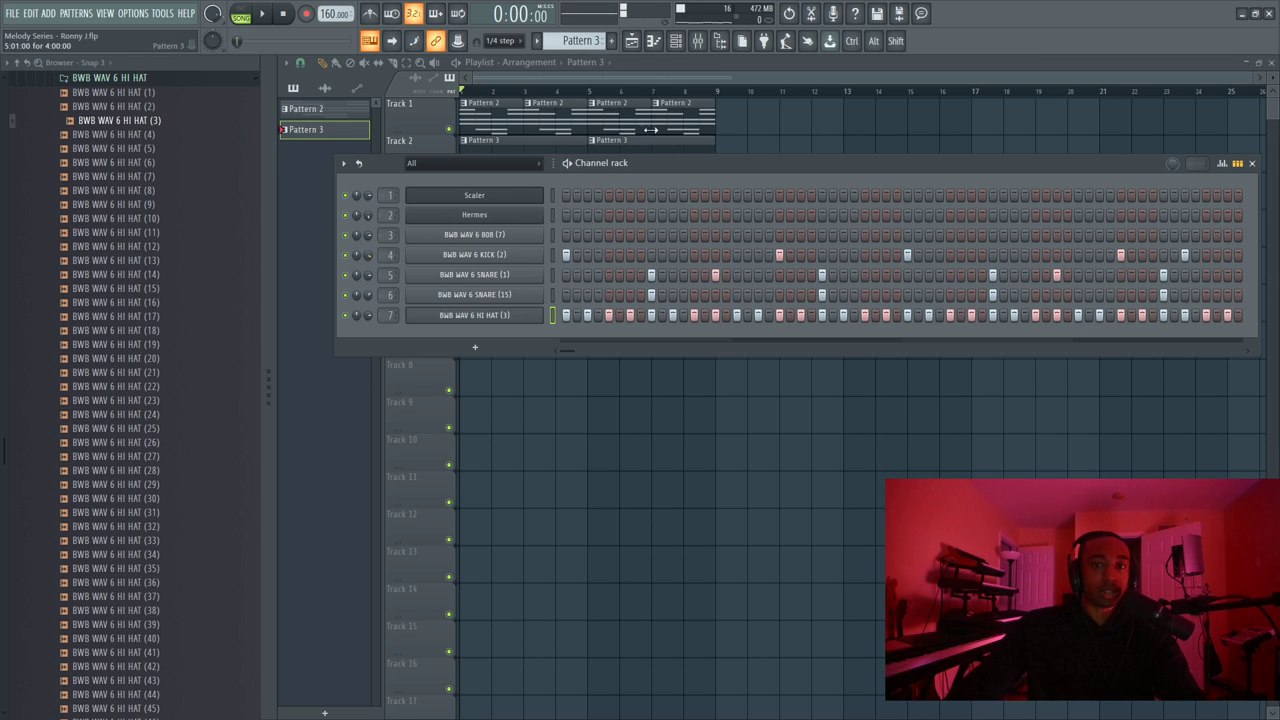
Scroll the pattern selector to a new empty Pattern 4, then hide and reshow the channel rack with F6
{"action": "scroll", "coordinate": [580, 40], "scroll_direction": "down", "scroll_amount": 1}
{"action": "scroll", "coordinate": [580, 40], "scroll_direction": "up", "scroll_amount": 1}
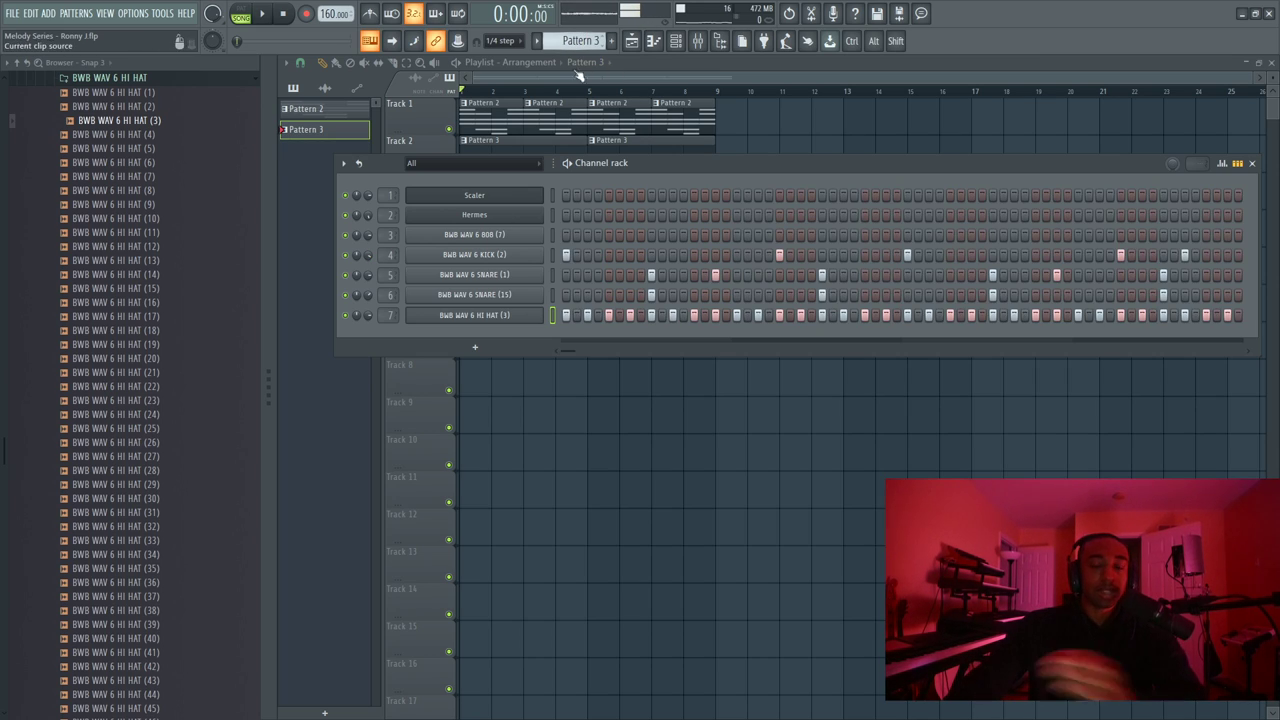
{"action": "scroll", "coordinate": [580, 40], "scroll_direction": "down", "scroll_amount": 1}
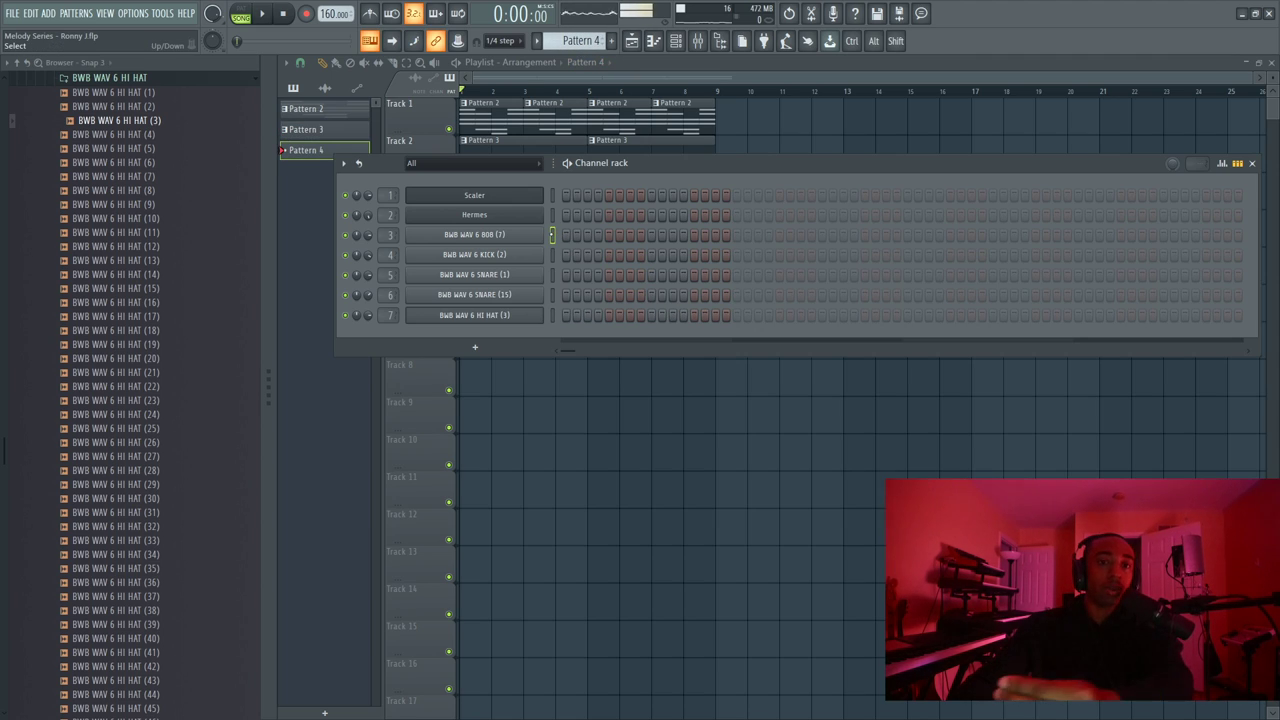
{"action": "key", "text": "F6"}
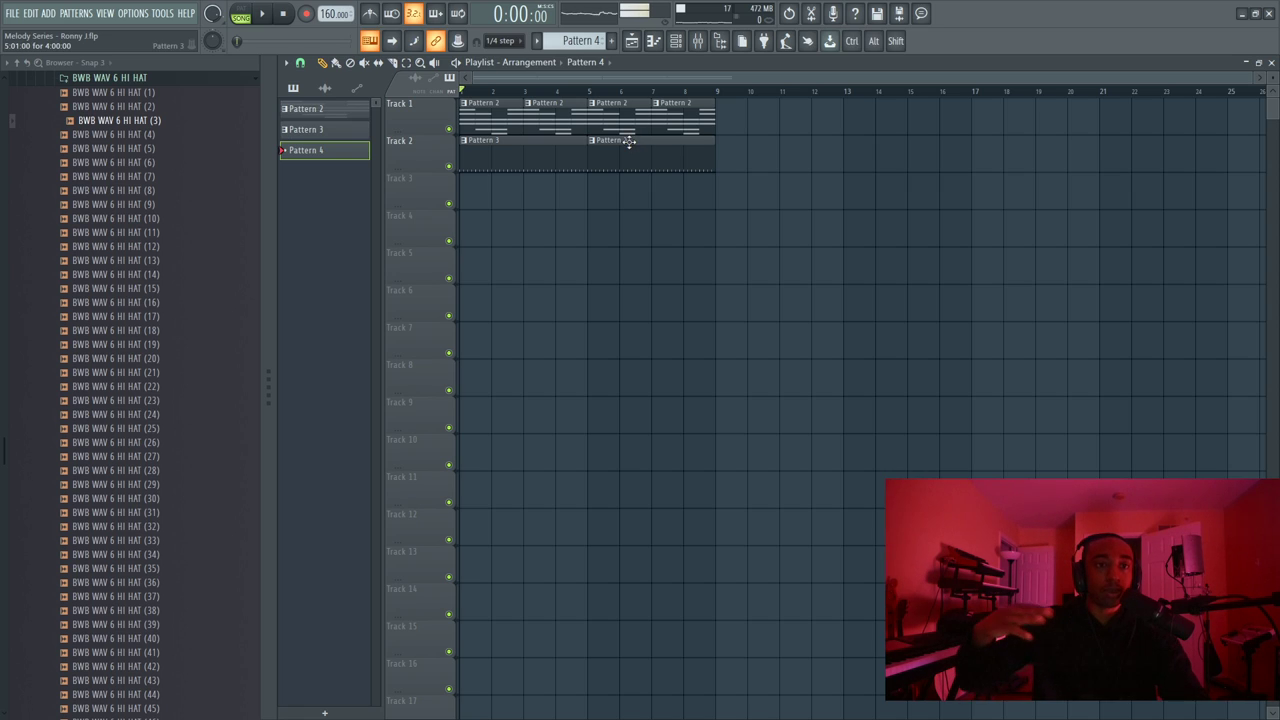
{"action": "key", "text": "space"}
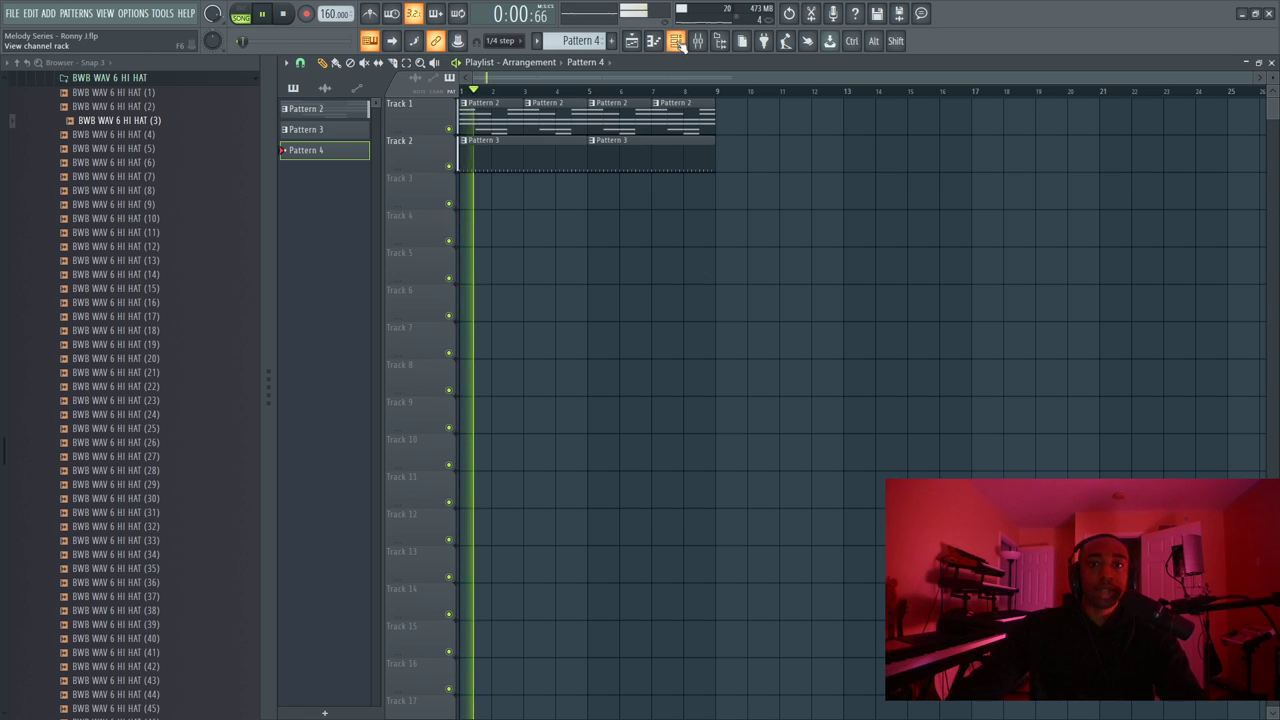
{"action": "key", "text": "F6"}
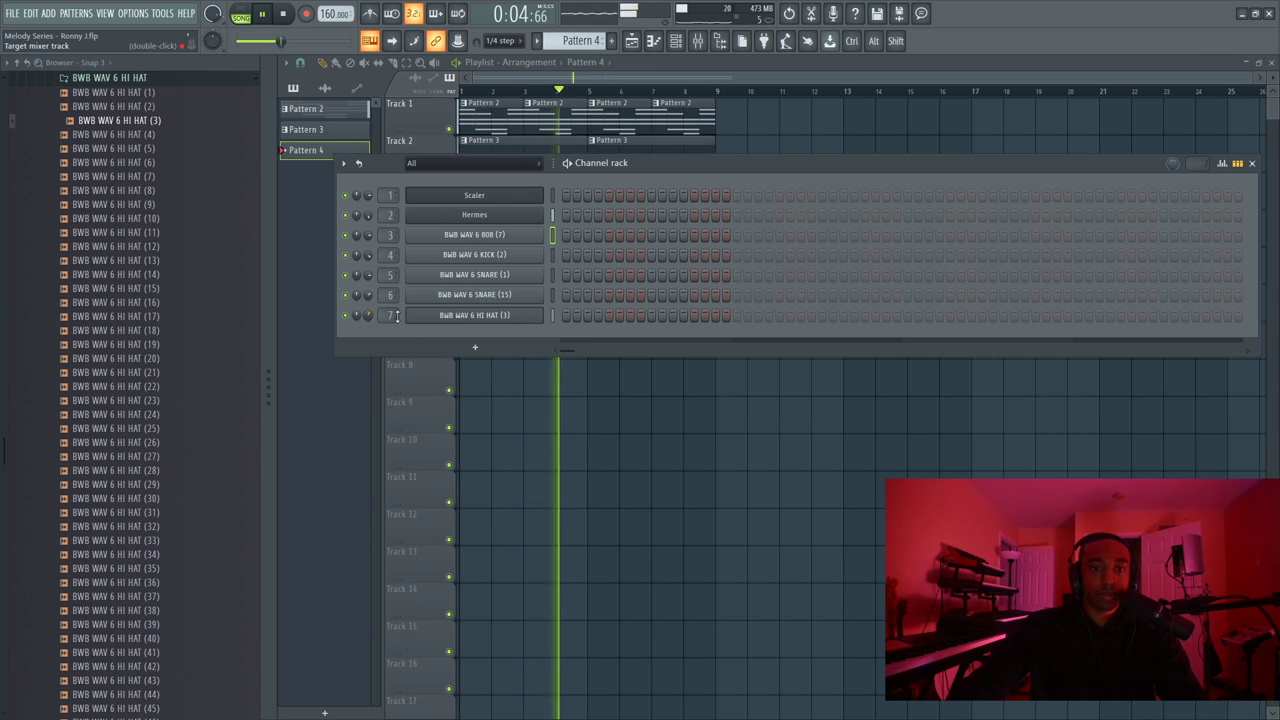
Set the tempo display to 172 BPM with the HI HAT channel settings open, then close them
{"action": "left_click", "coordinate": [462, 316]}
{"action": "key", "text": "space"}
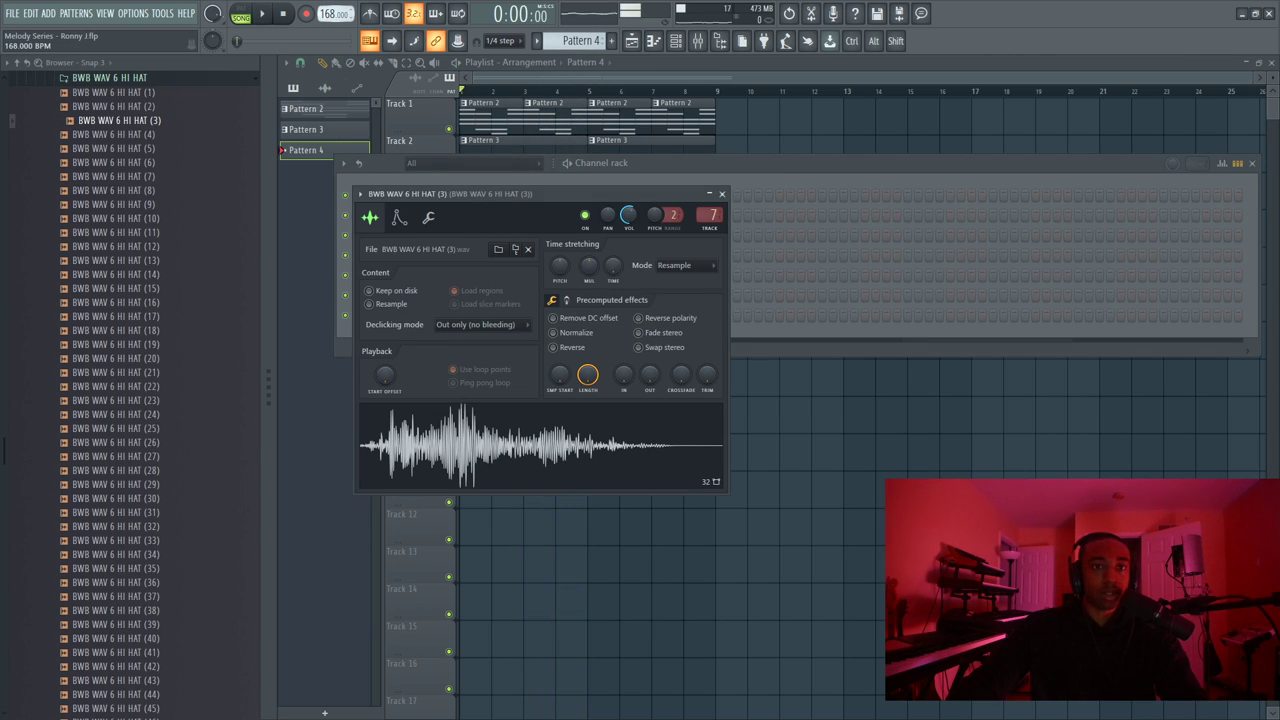
{"action": "scroll", "coordinate": [334, 14], "scroll_direction": "up", "scroll_amount": 2}
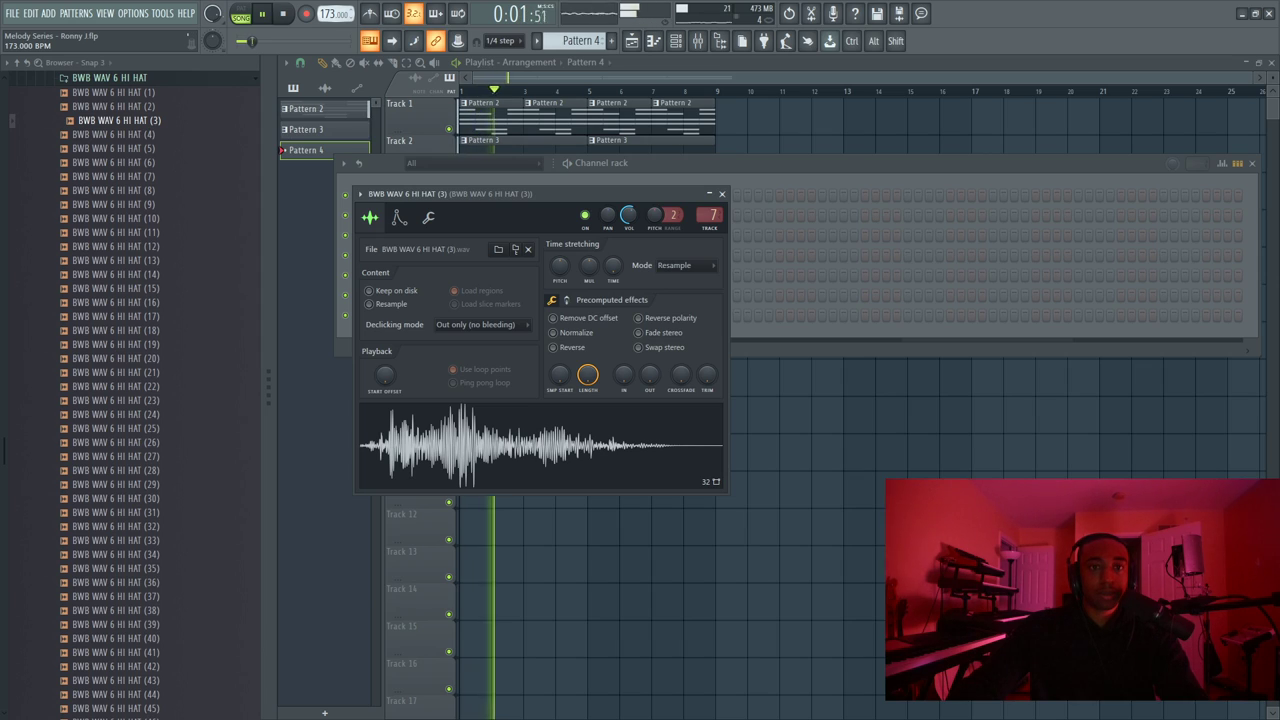
{"action": "scroll", "coordinate": [334, 14], "scroll_direction": "down", "scroll_amount": 1}
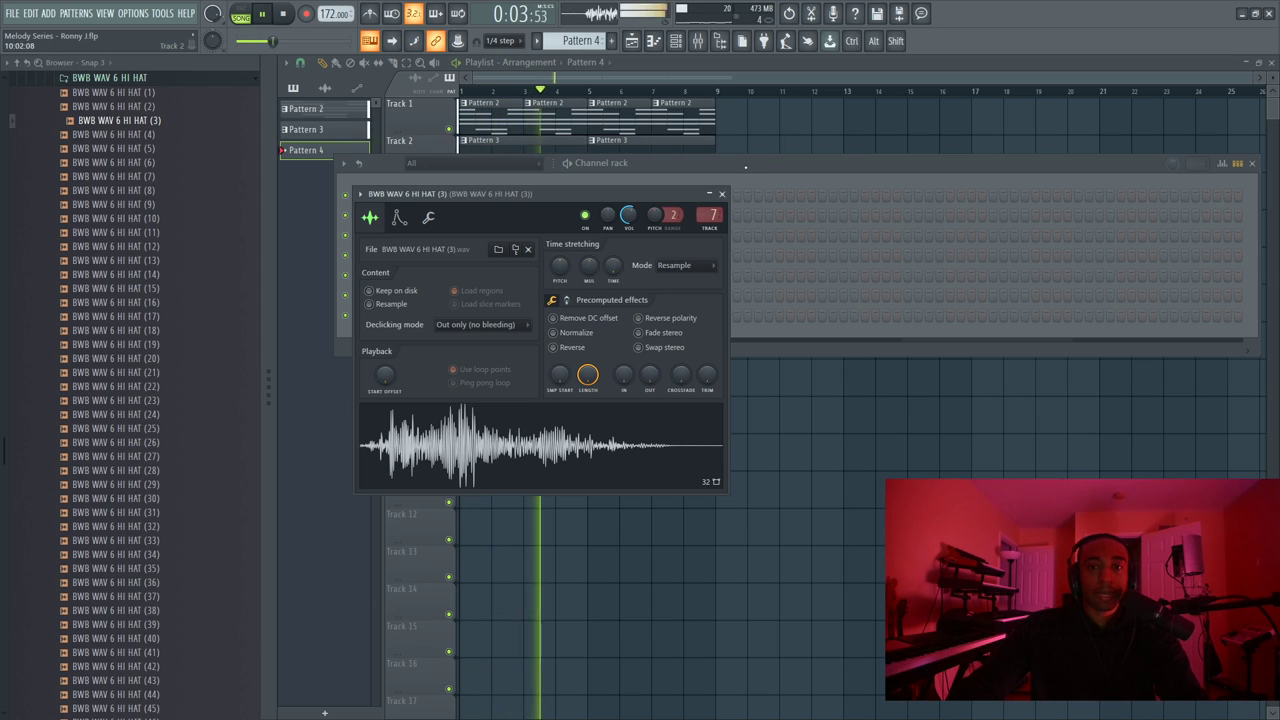
{"action": "left_click", "coordinate": [722, 193]}
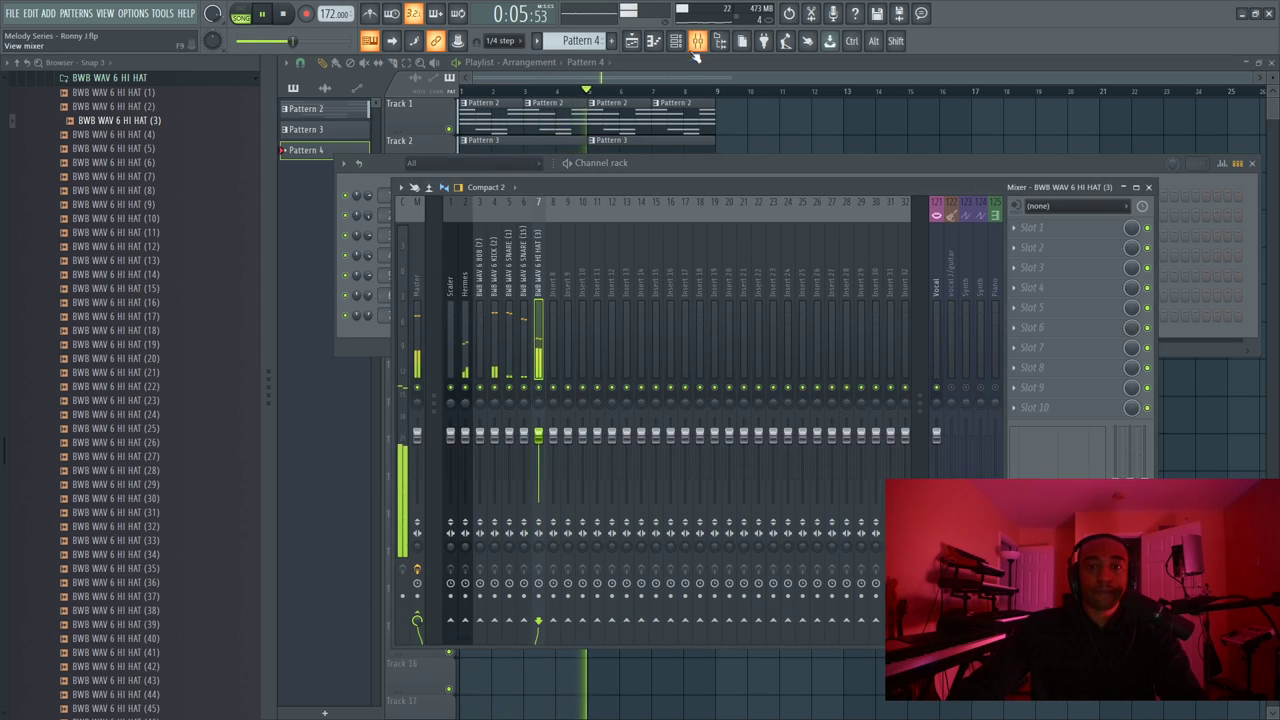
Open the mixer with F9 and step to the KICK (2) insert to watch levels
{"action": "key", "text": "F9"}
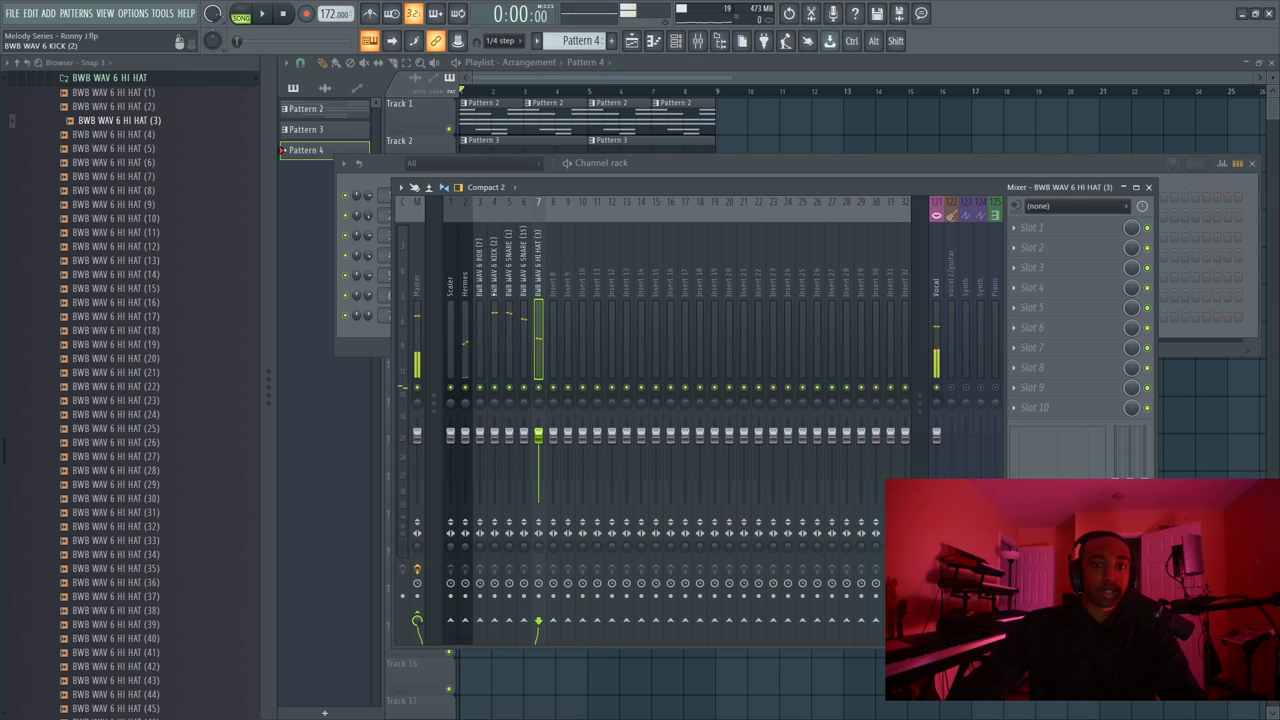
{"action": "key", "text": "Left"}
{"action": "key", "text": "Left"}
{"action": "key", "text": "Left"}
{"action": "key", "text": "Right"}
{"action": "key", "text": "Right"}
{"action": "key", "text": "Right"}
{"action": "key", "text": "Left"}
{"action": "key", "text": "Left"}
{"action": "key", "text": "Left"}
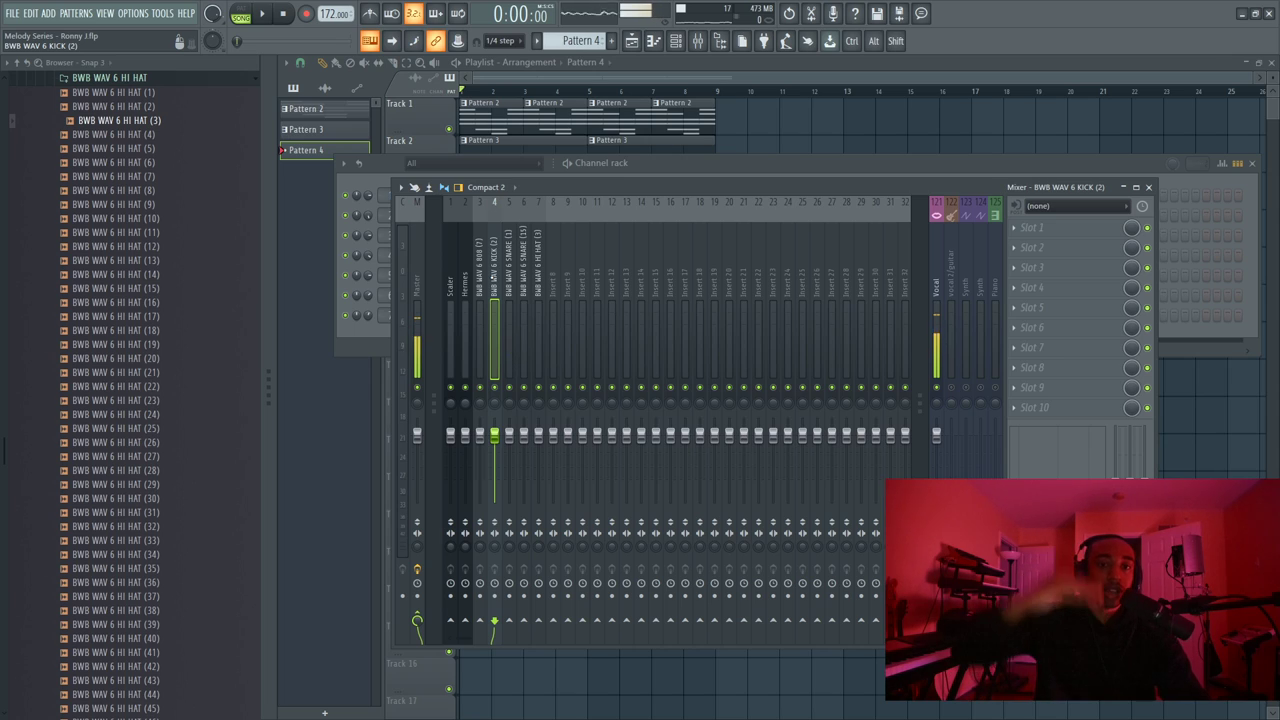
{"action": "key", "text": "space"}
{"action": "key", "text": "space"}
{"action": "key", "text": "F6"}
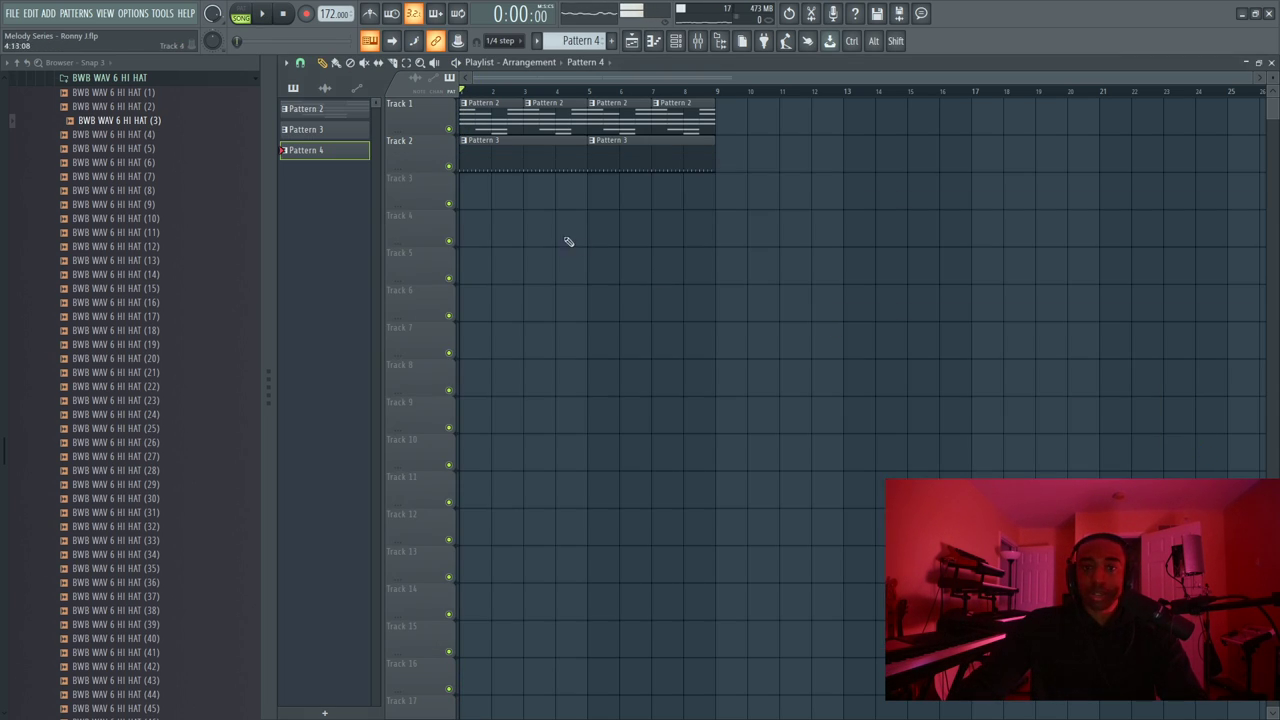
Place a Pattern 4 clip on Track 3 and add three hits to the 808 (7) row
{"action": "left_click_drag", "start_coordinate": [475, 222], "coordinate": [470, 186]}
{"action": "left_click", "coordinate": [682, 43]}
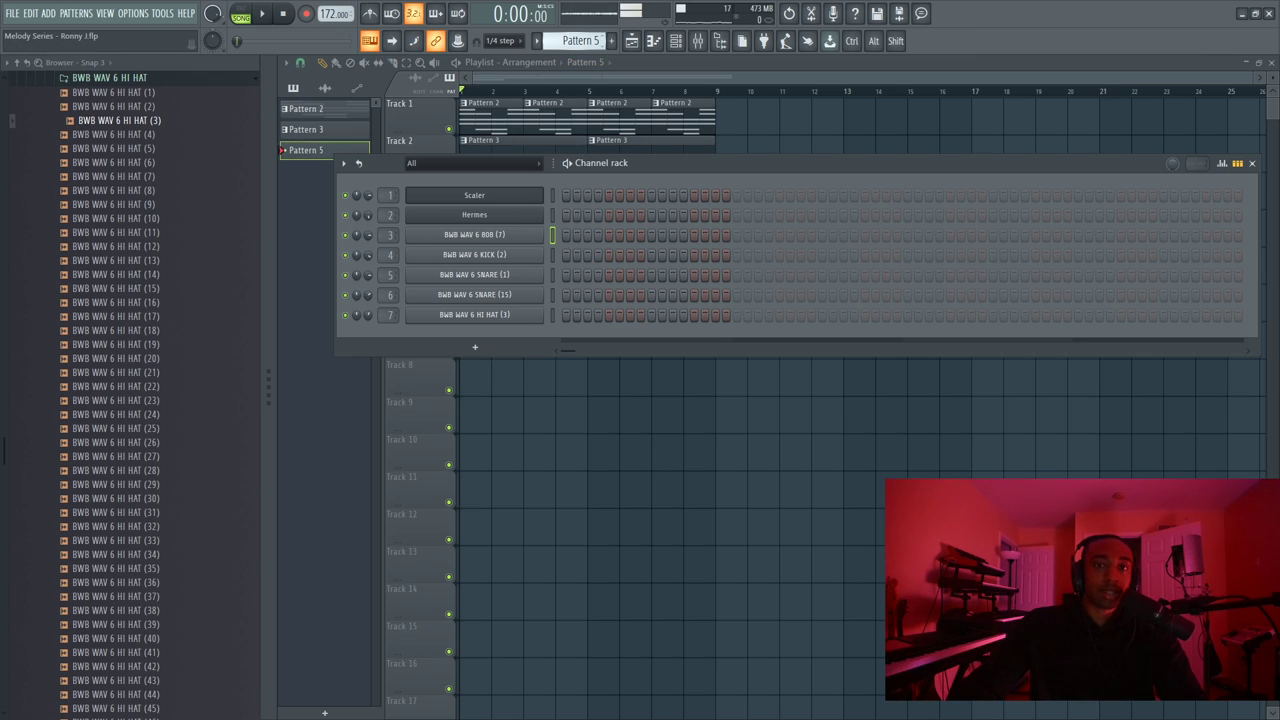
{"action": "scroll", "coordinate": [580, 40], "scroll_direction": "up", "scroll_amount": 1}
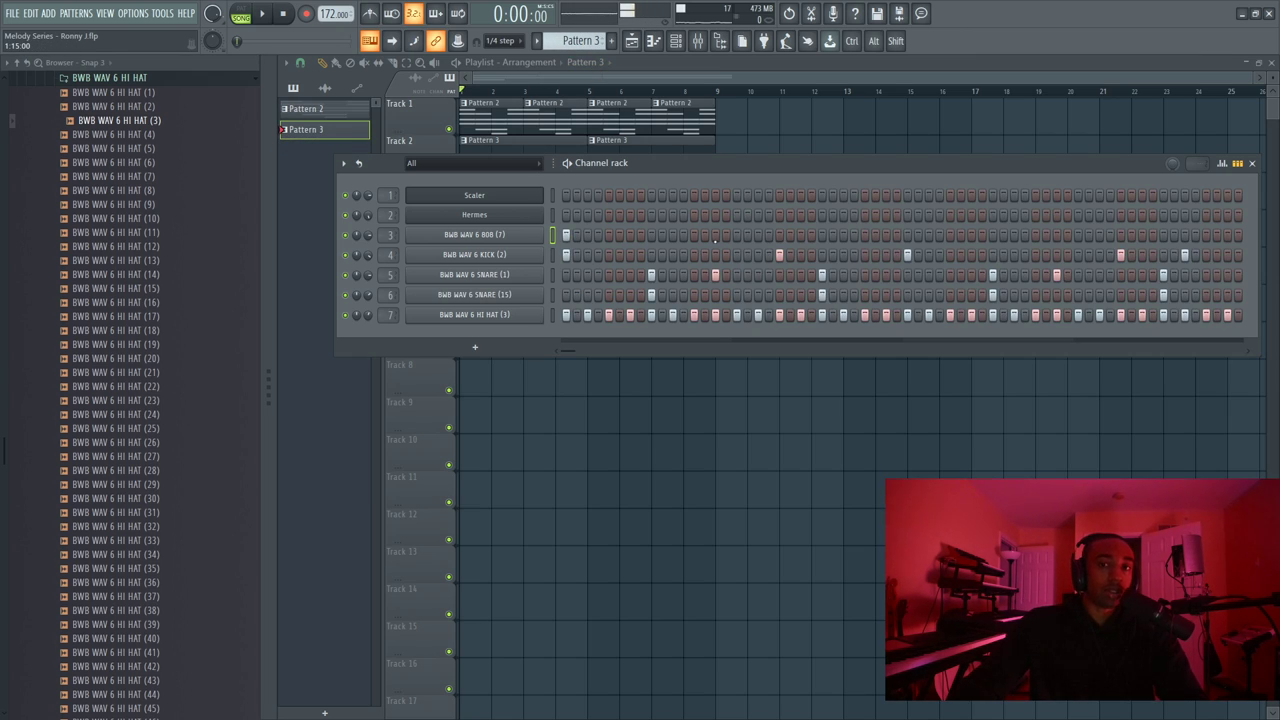
{"action": "key", "text": "space"}
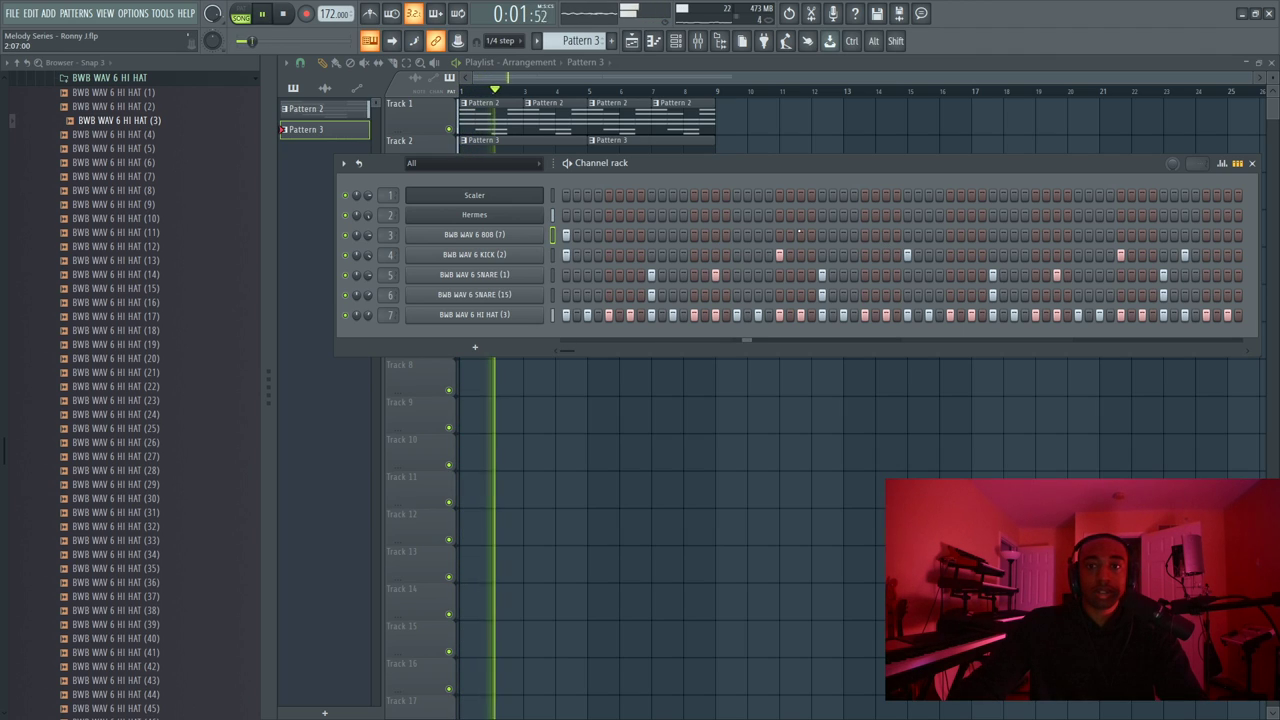
{"action": "left_click", "coordinate": [779, 234]}
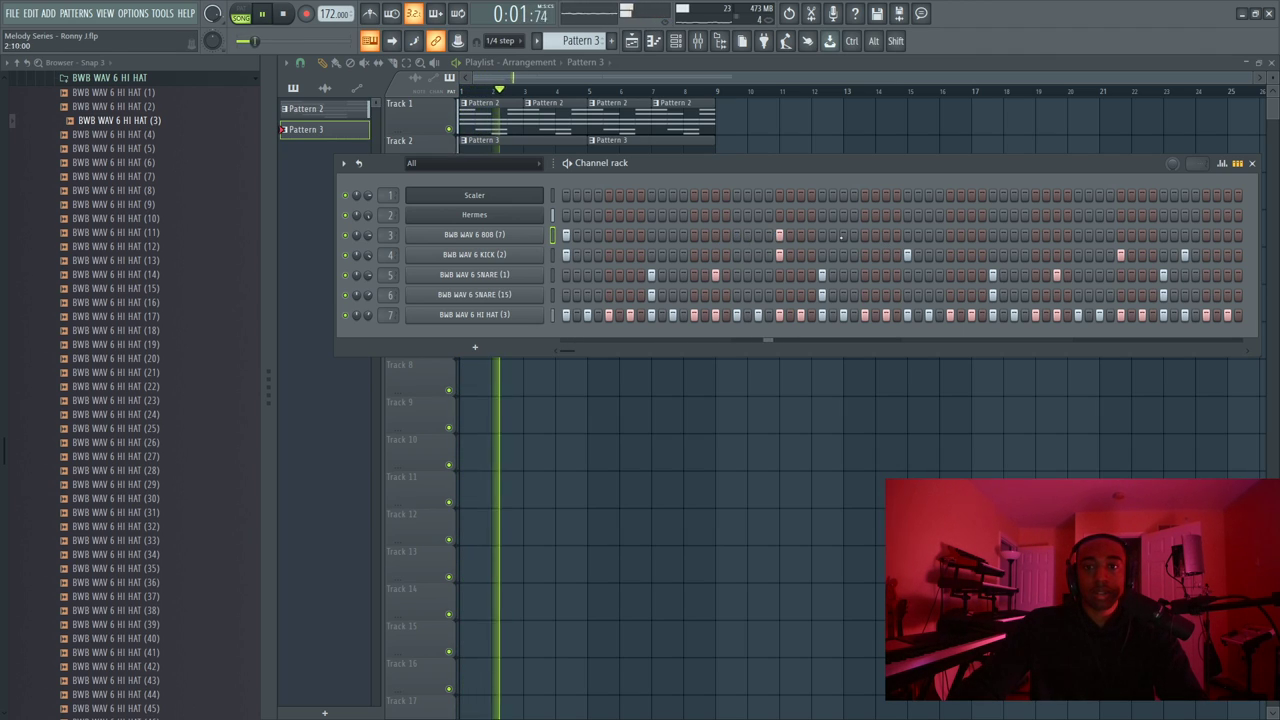
{"action": "left_click", "coordinate": [864, 234]}
{"action": "left_click", "coordinate": [907, 234]}
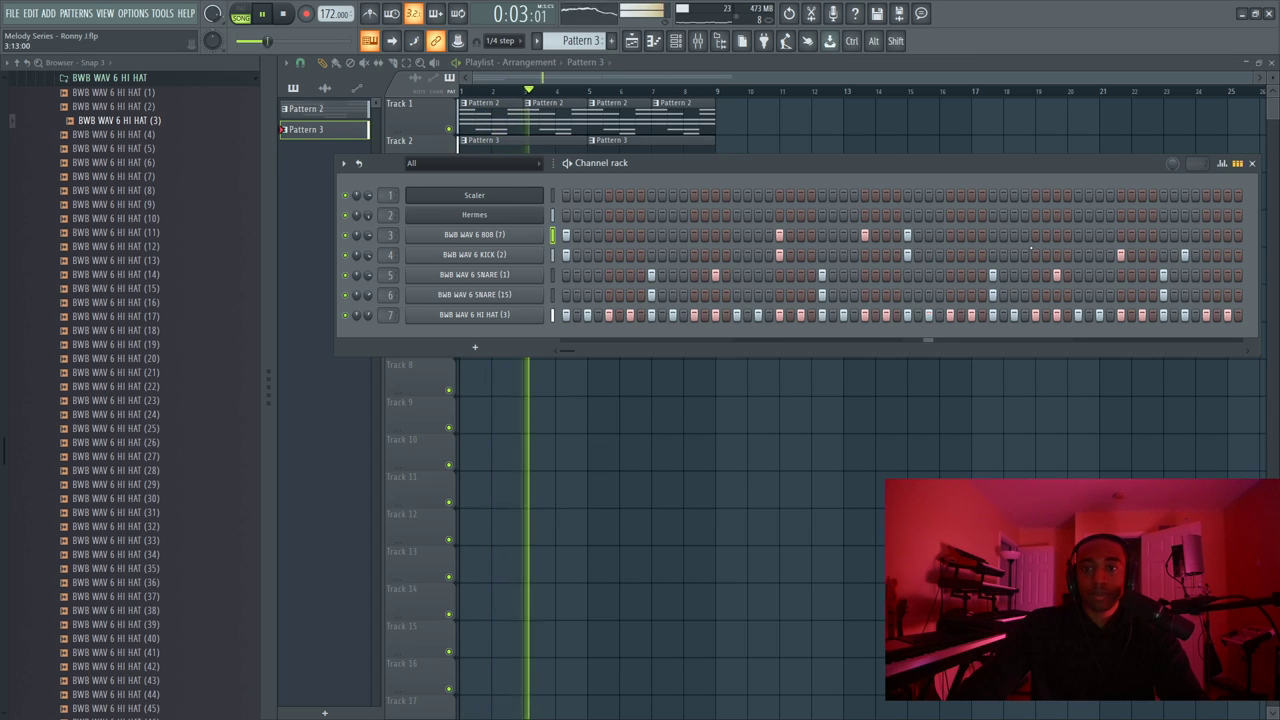
{"action": "key", "text": "space"}
Enable Cut itself on the 808 and KICK channels, then play the pattern to check
{"action": "right_click", "coordinate": [483, 236]}
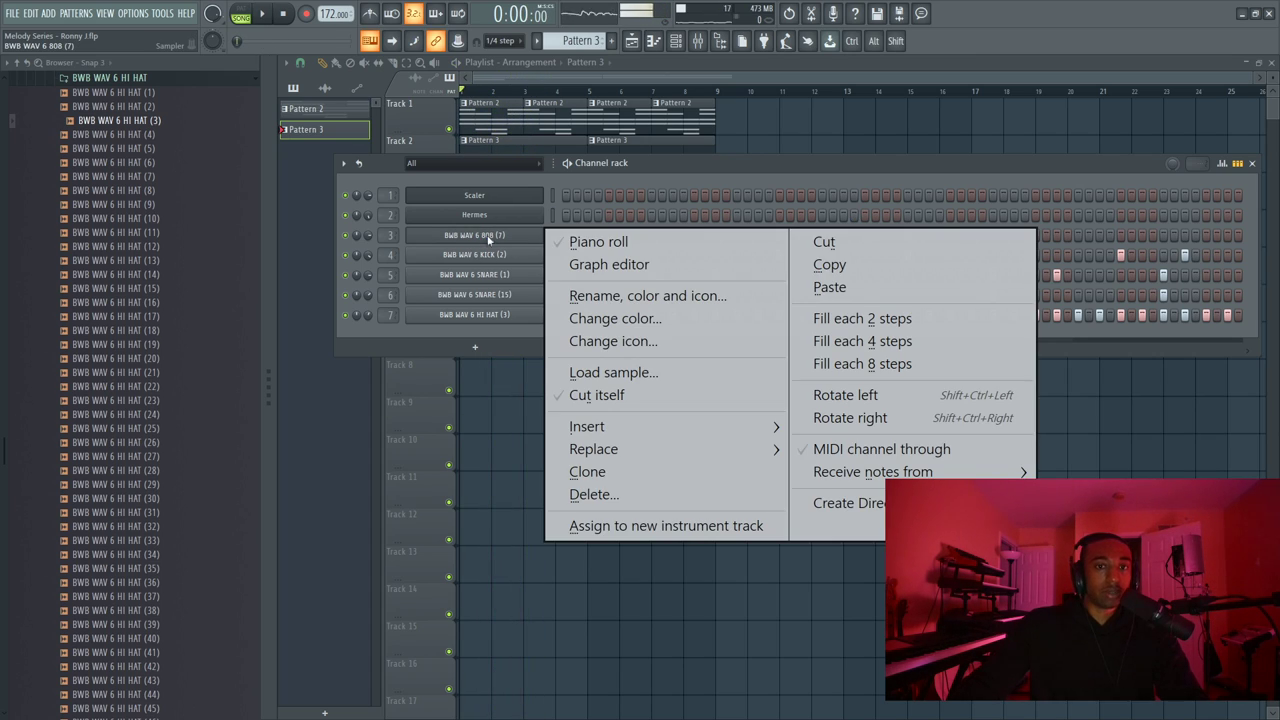
{"action": "left_click", "coordinate": [598, 395]}
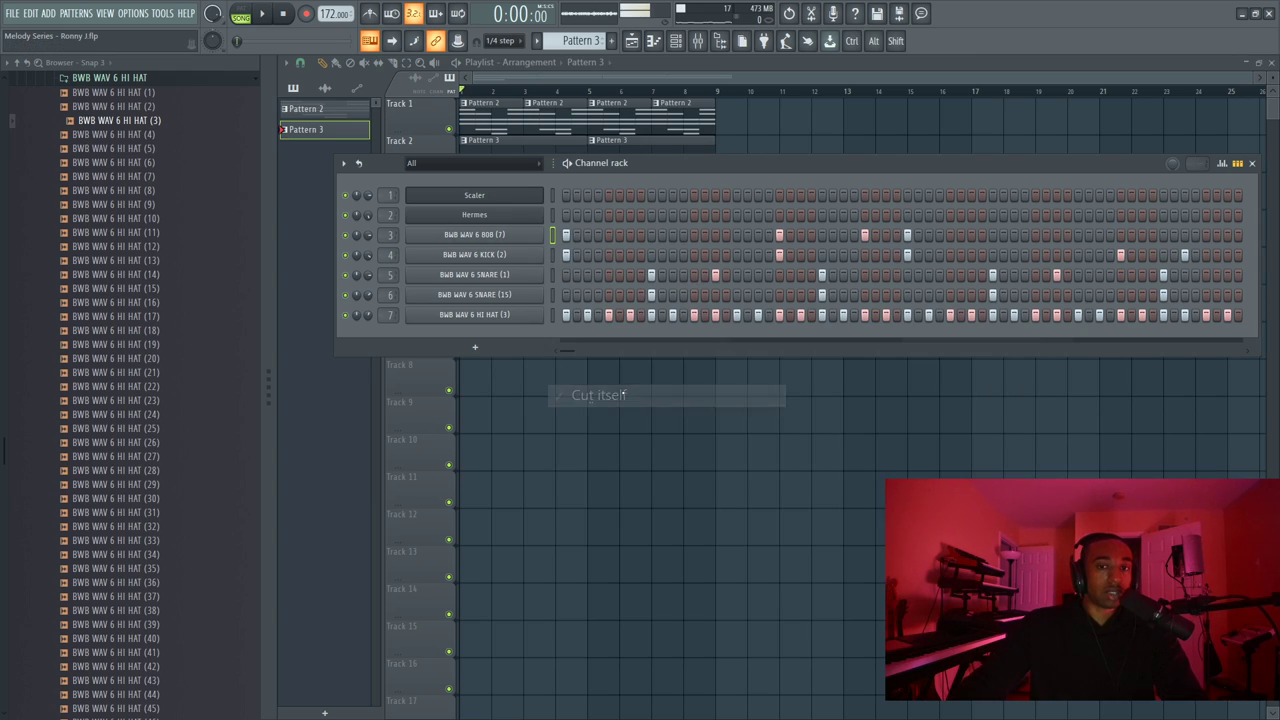
{"action": "right_click", "coordinate": [512, 258]}
{"action": "left_click", "coordinate": [620, 415]}
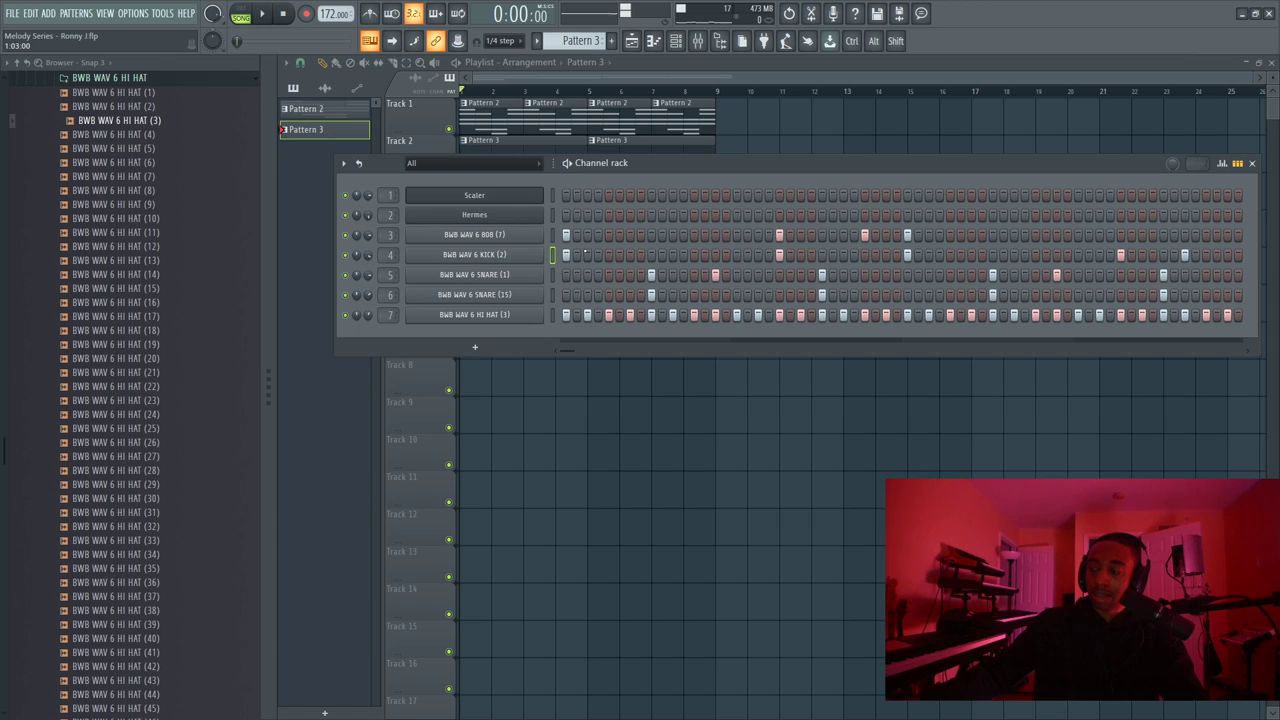
{"action": "key", "text": "space"}
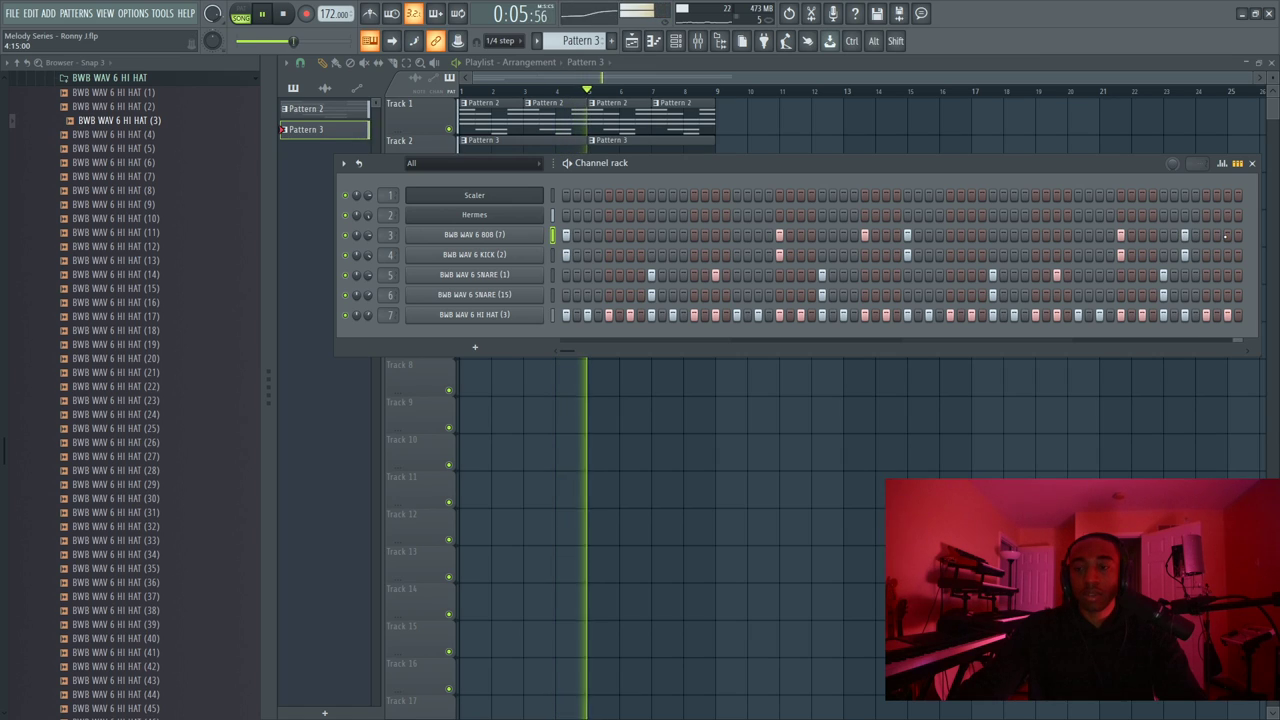
{"action": "key", "text": "space"}
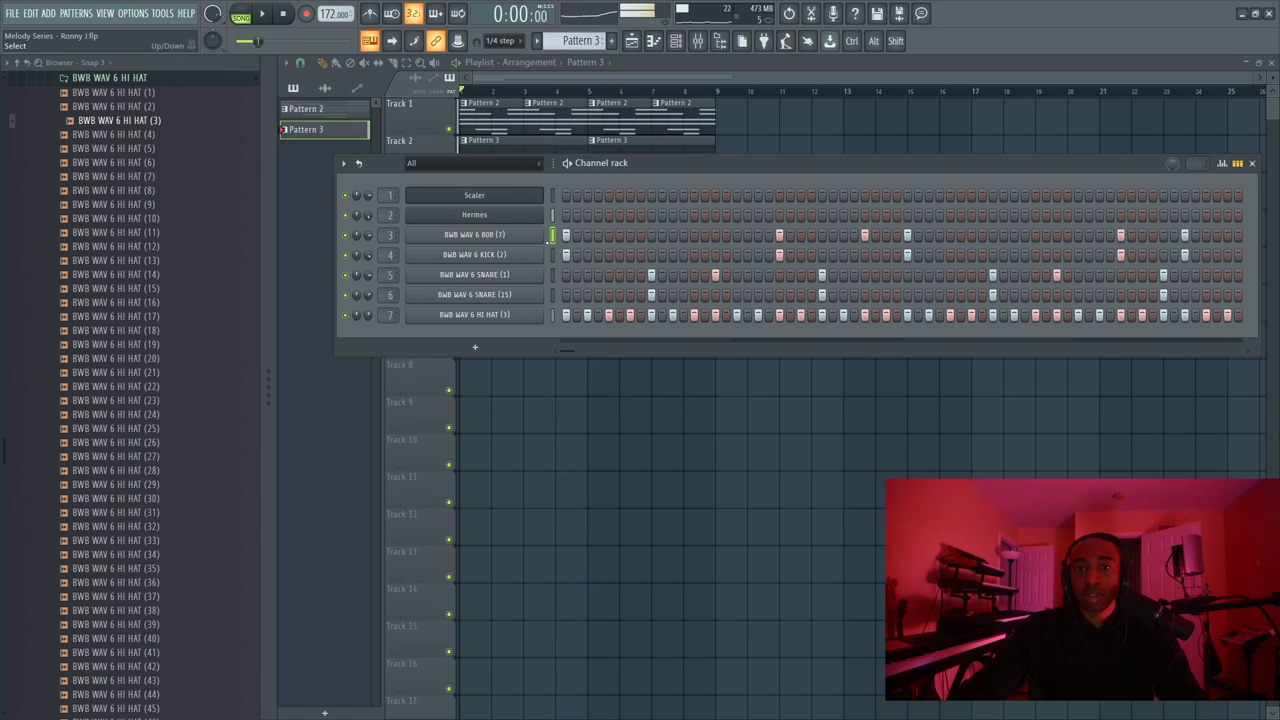
Preview the 808 (7) notes in the piano roll and transpose them up to G6
{"action": "right_click", "coordinate": [493, 244]}
{"action": "left_click", "coordinate": [585, 243]}
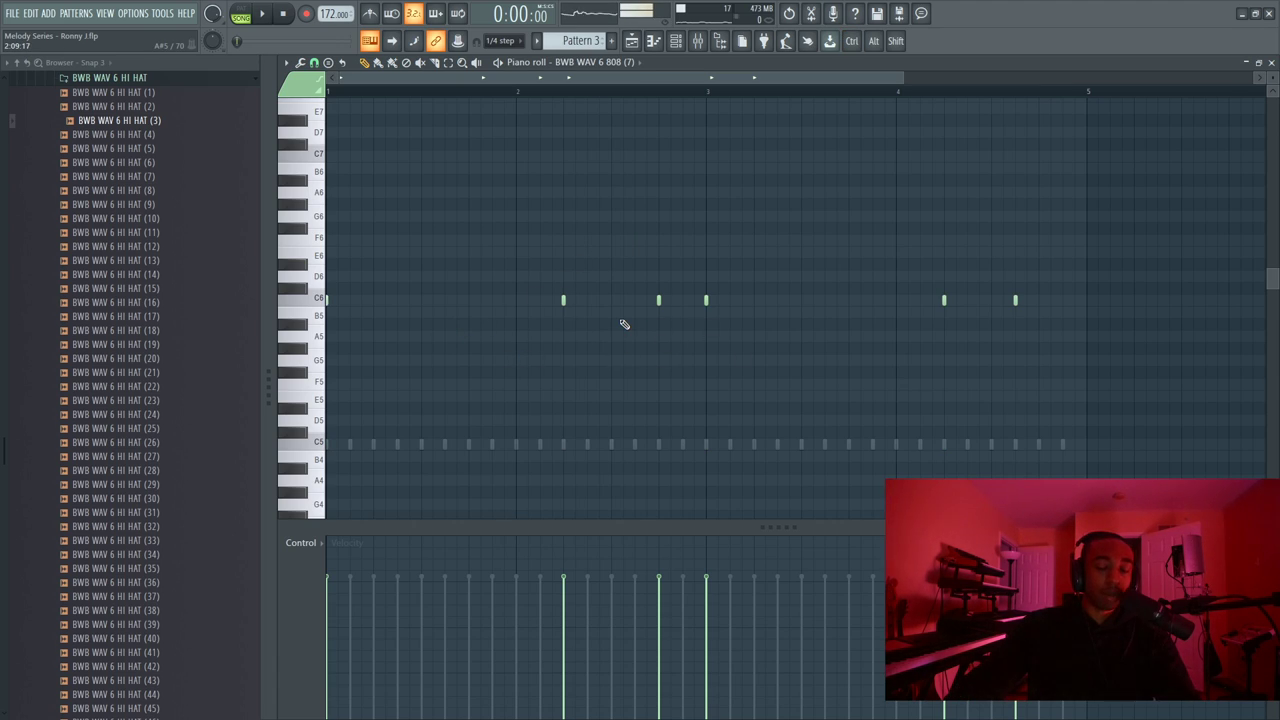
{"action": "key", "text": "space"}
{"action": "key", "text": "space"}
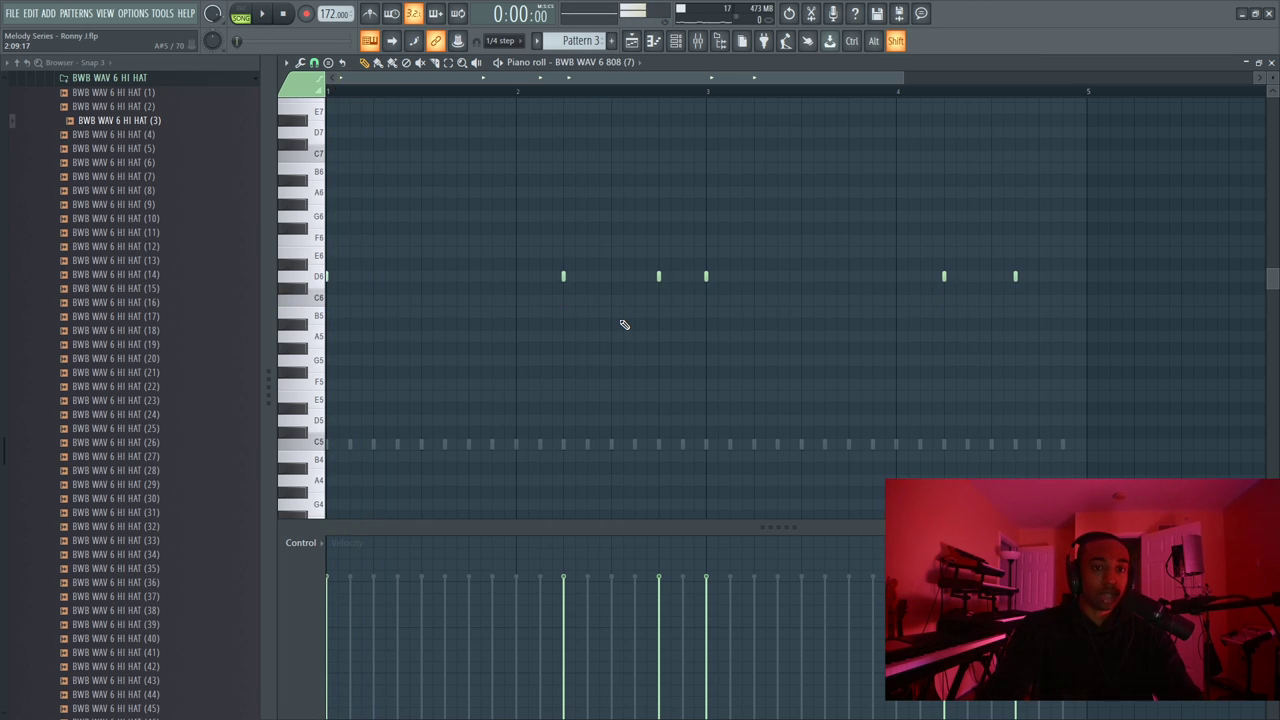
{"action": "key", "text": "space"}
{"action": "key", "text": "space"}
{"action": "key", "text": "space"}
{"action": "key", "text": "space"}
{"action": "key", "text": "Up"}
{"action": "key", "text": "Up"}
{"action": "key", "text": "Up"}
{"action": "key", "text": "Up"}
{"action": "key", "text": "Up"}
{"action": "key", "text": "space"}
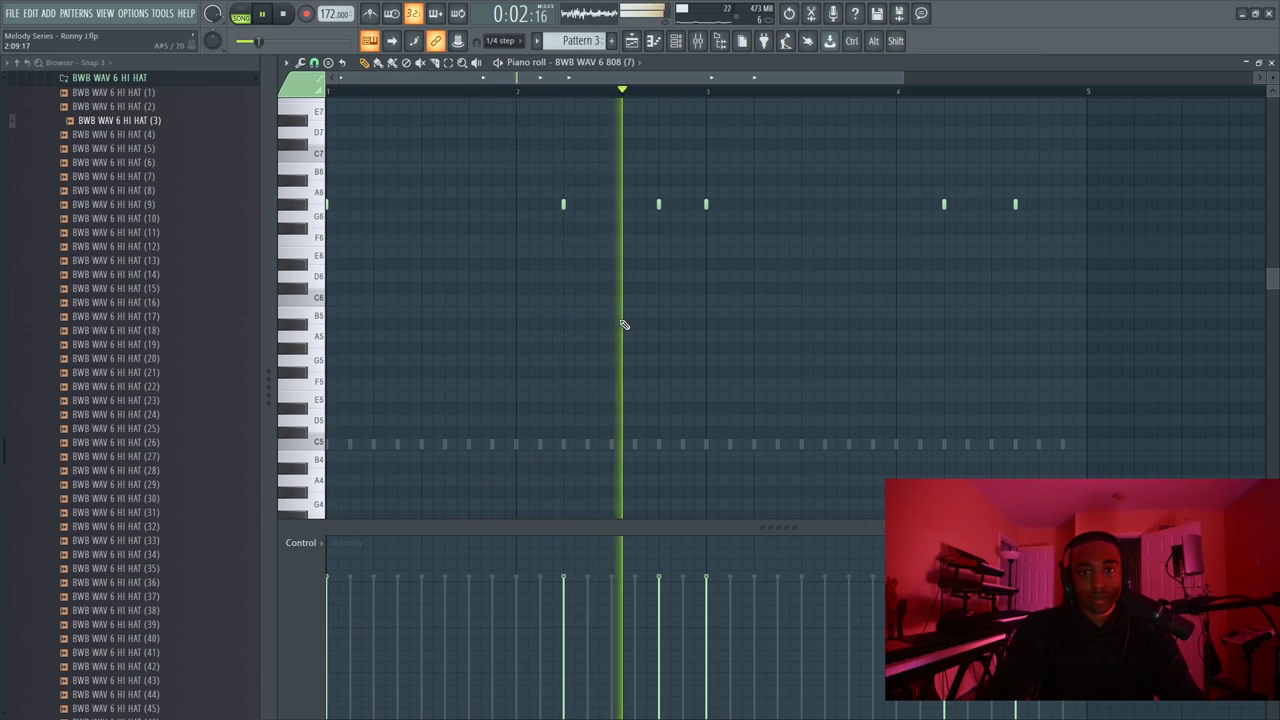
{"action": "key", "text": "space"}
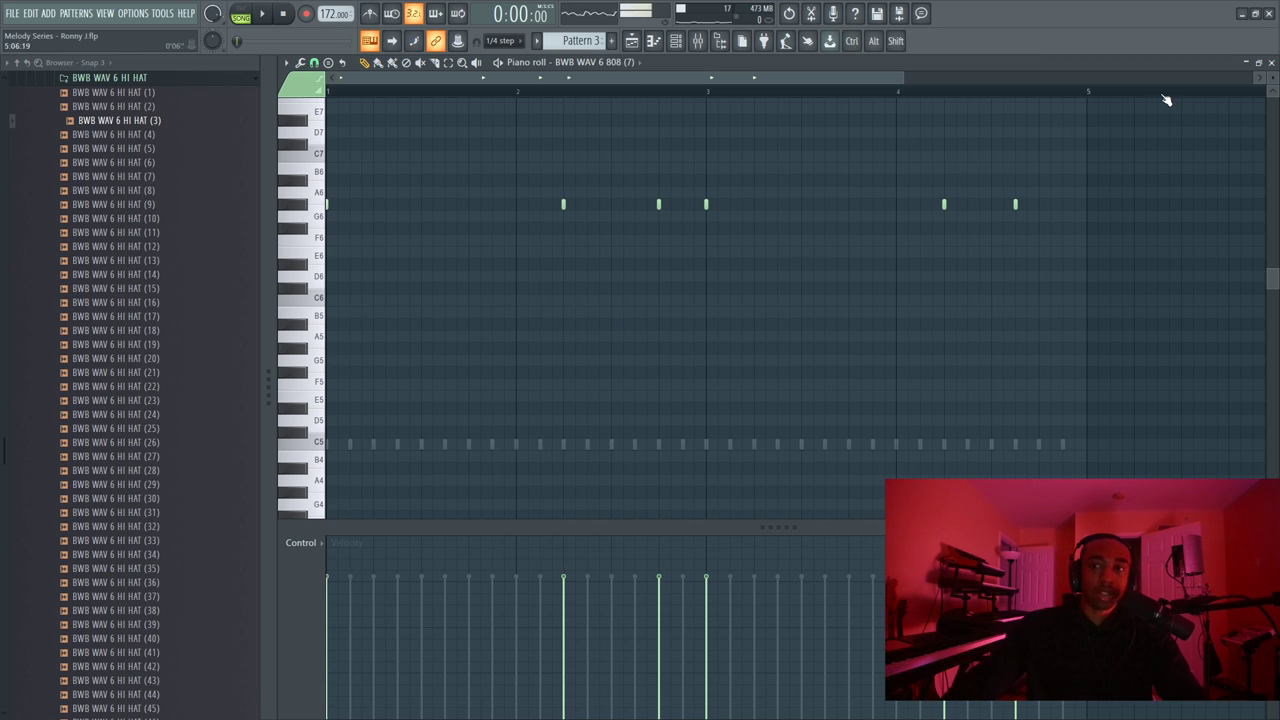
{"action": "left_click", "coordinate": [1271, 63]}
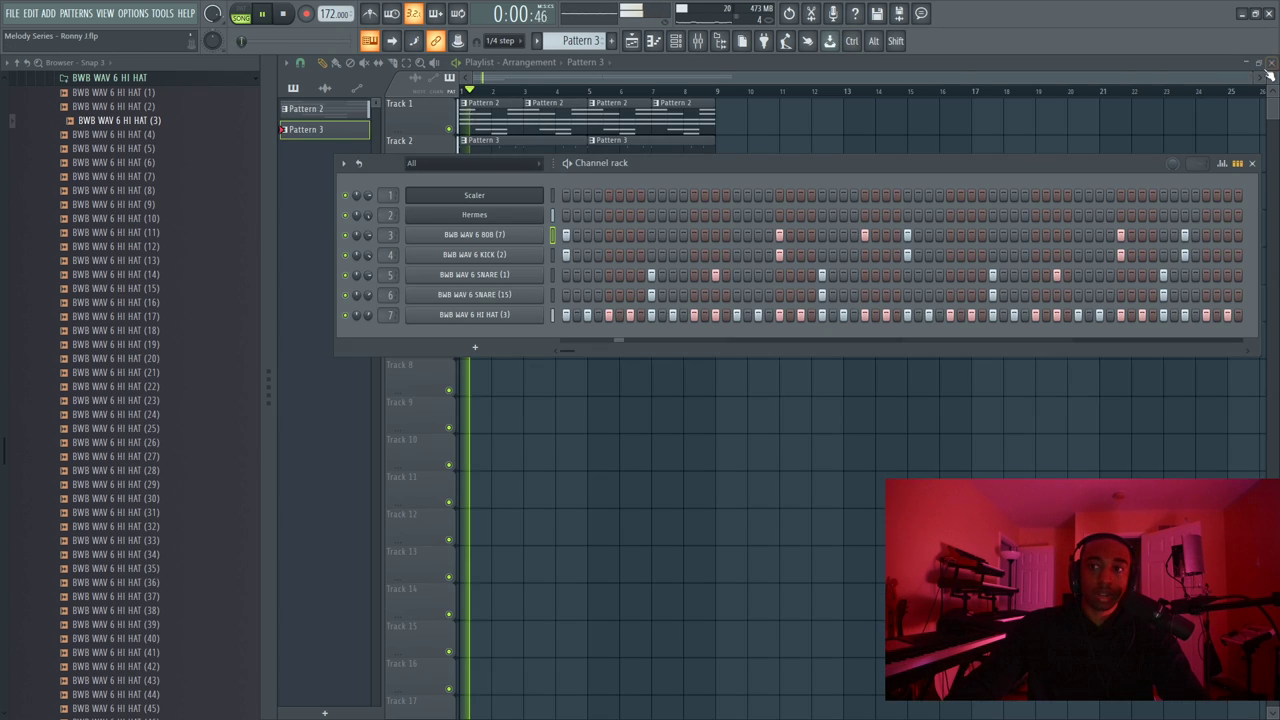
Look over the 808 channel's sample settings while the beat plays, then close them
{"action": "left_click", "coordinate": [506, 235]}
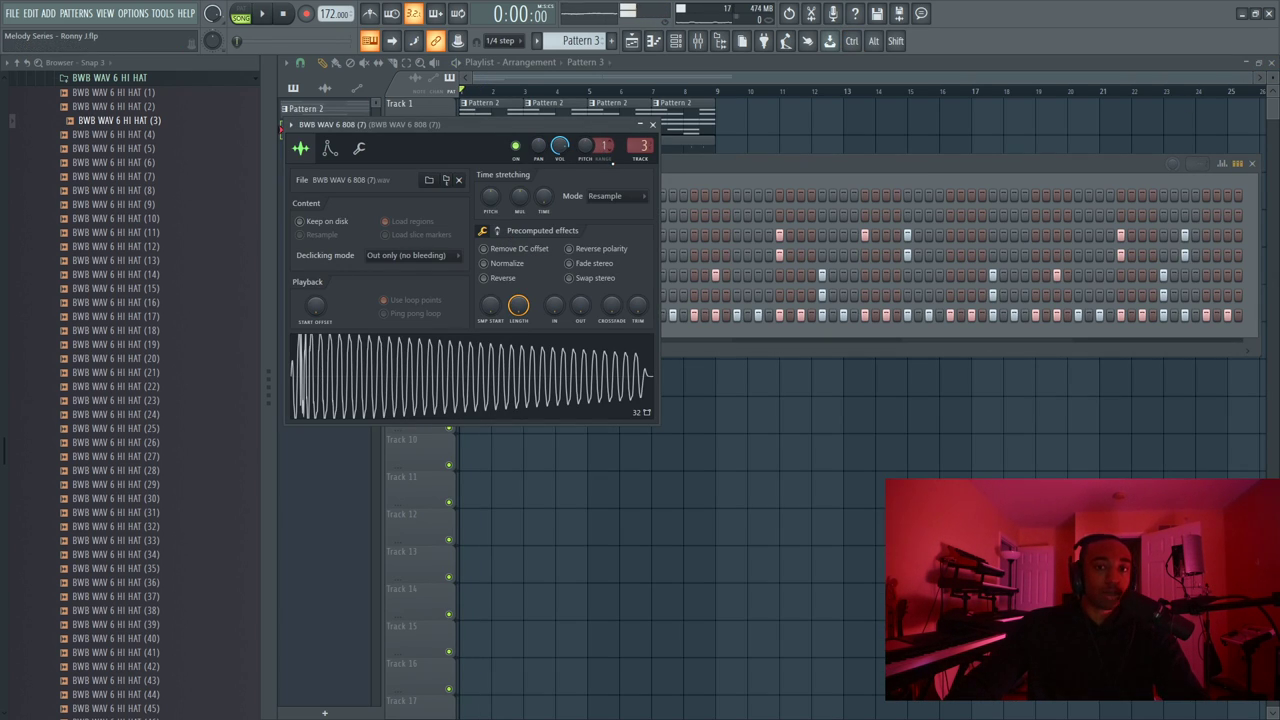
{"action": "key", "text": "space"}
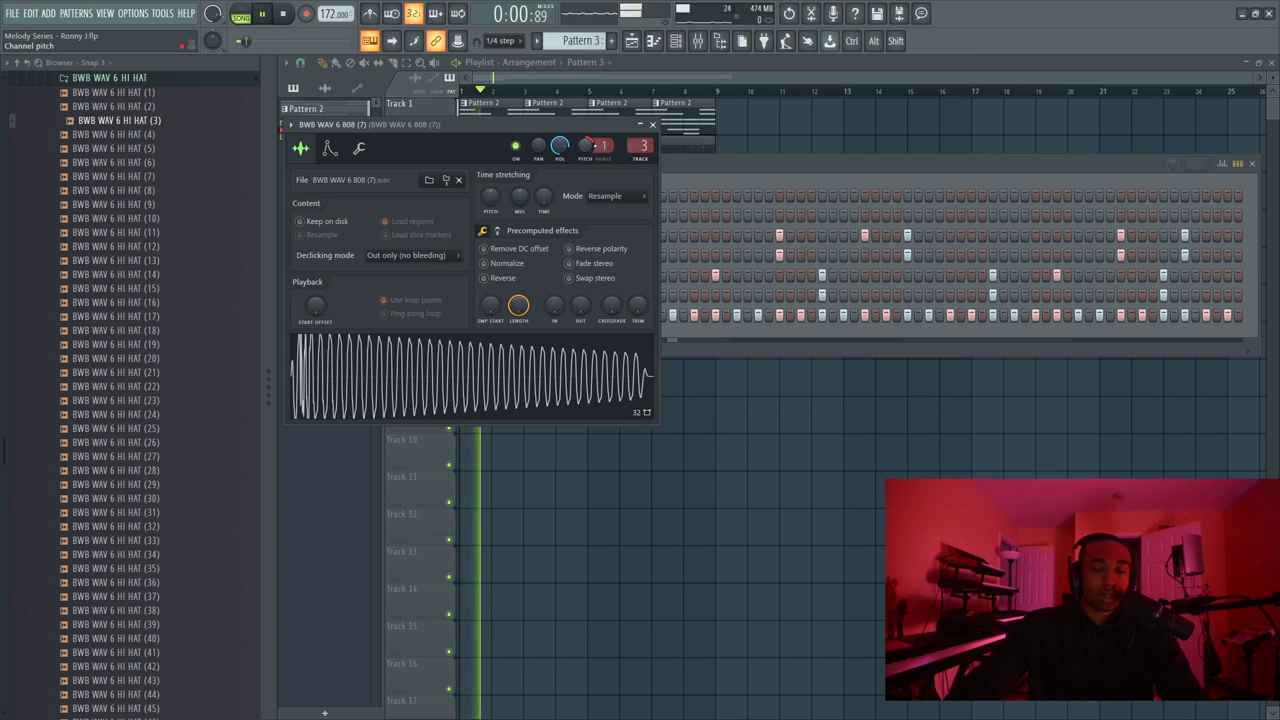
{"action": "left_click", "coordinate": [652, 124]}
Reopen the 808 notes in the piano roll, play them, and close the piano roll
{"action": "right_click", "coordinate": [535, 238]}
{"action": "left_click", "coordinate": [565, 246]}
{"action": "key", "text": "space"}
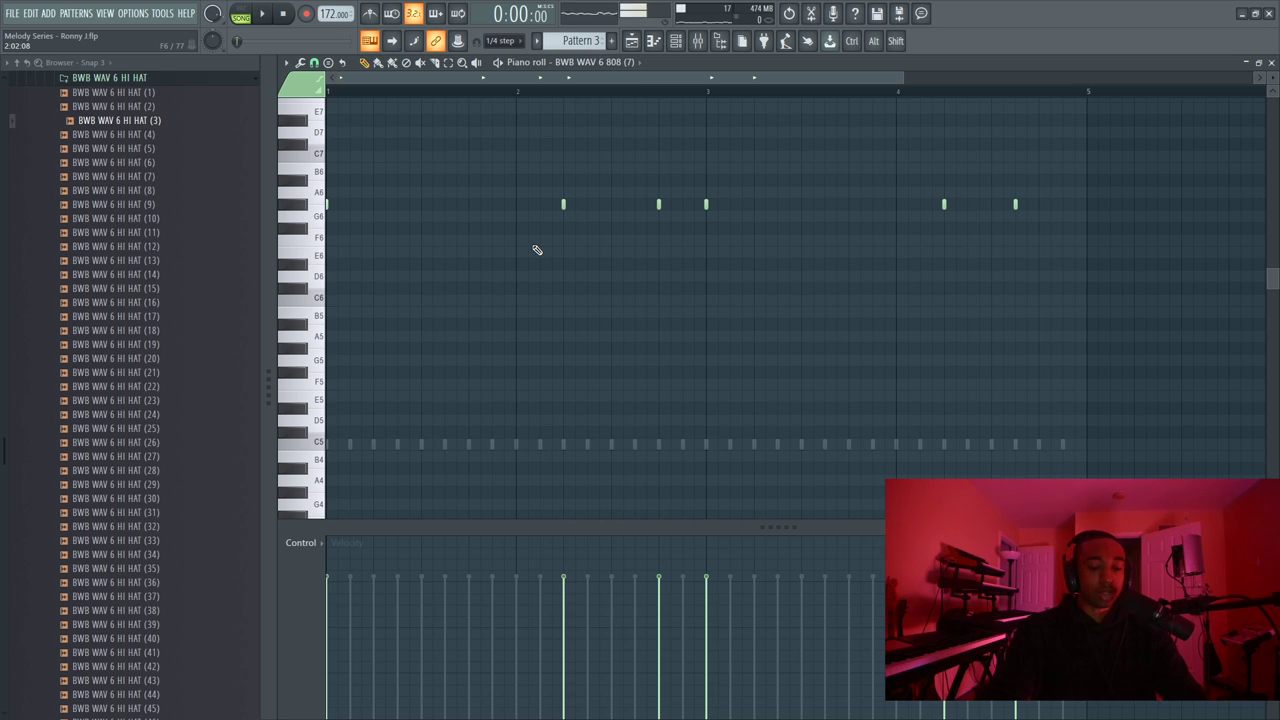
{"action": "key", "text": "space"}
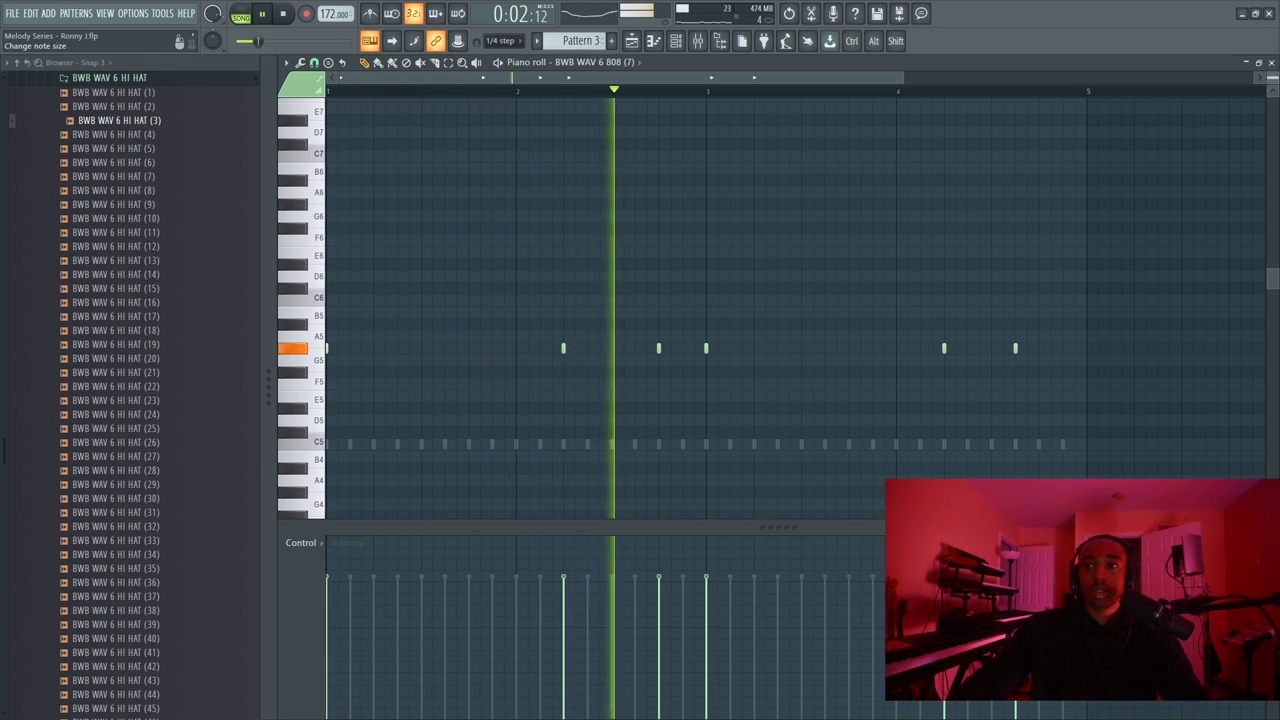
{"action": "left_click", "coordinate": [653, 40]}
{"action": "key", "text": "space"}
Select mixer inserts 1–7 together and lower their faders while the beat plays
{"action": "left_click", "coordinate": [697, 40]}
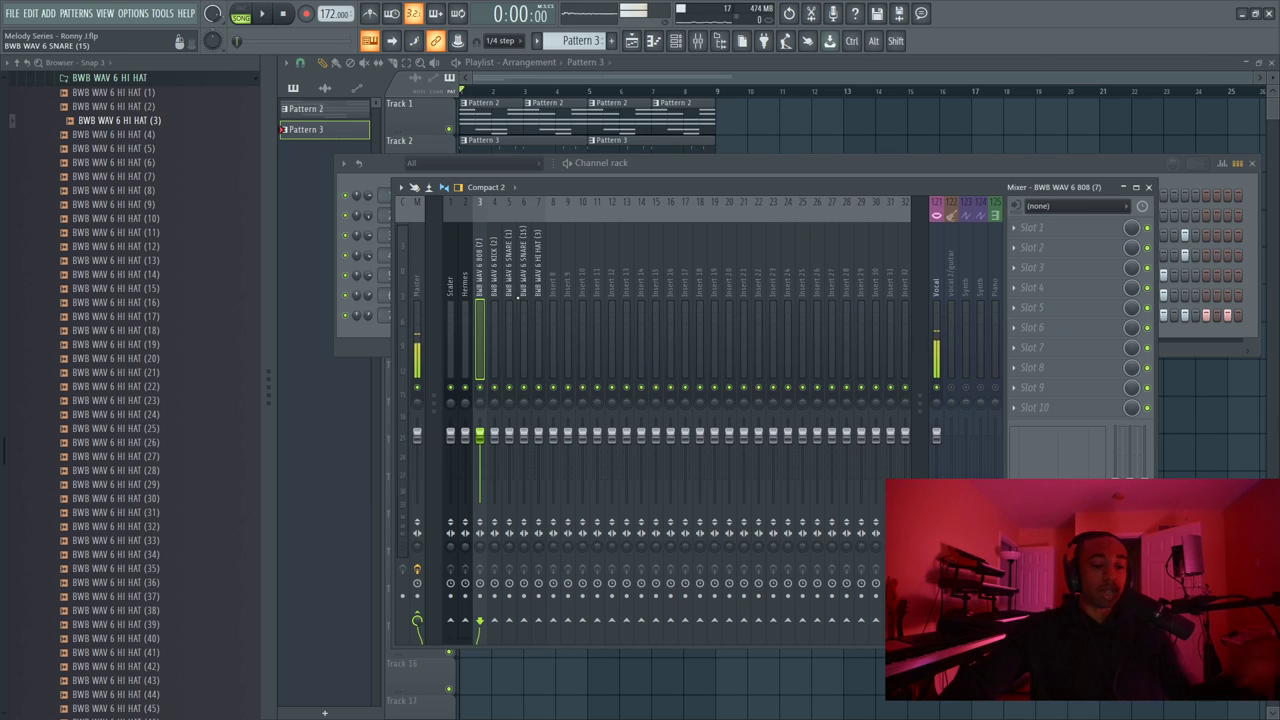
{"action": "left_click_drag", "start_coordinate": [538, 300], "coordinate": [450, 285]}
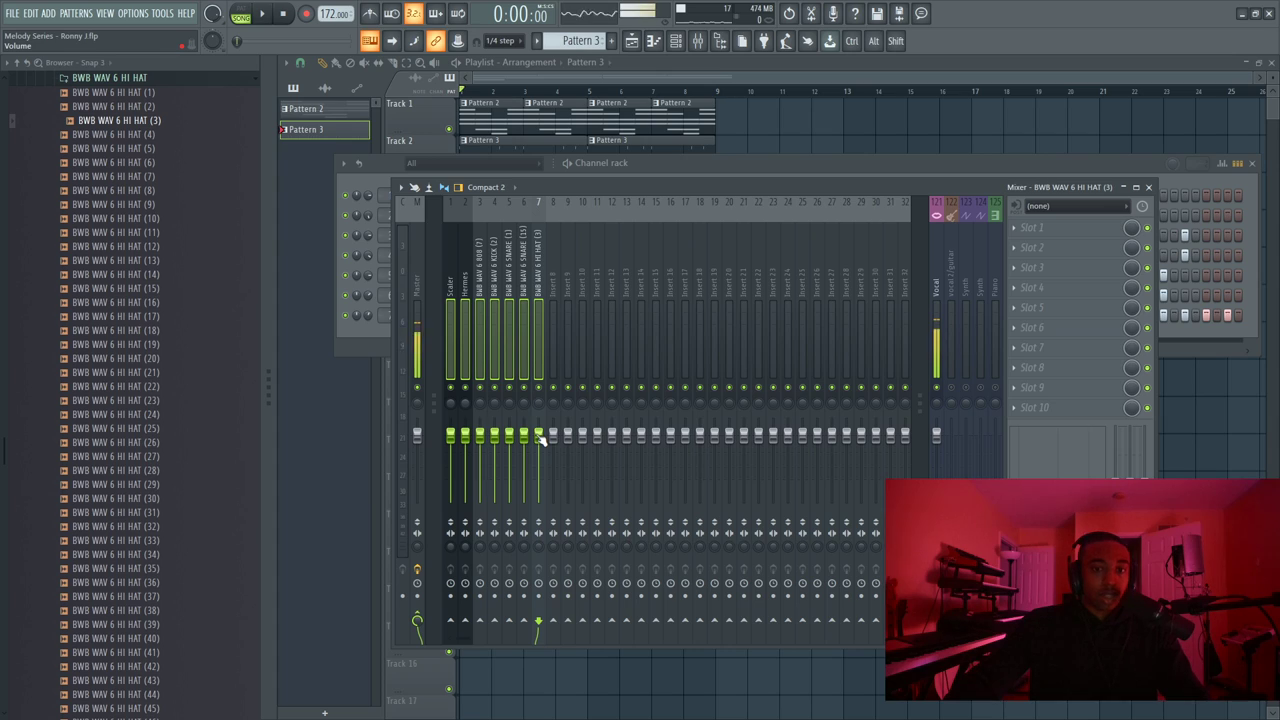
{"action": "left_click_drag", "start_coordinate": [538, 434], "coordinate": [538, 467]}
{"action": "key", "text": "space"}
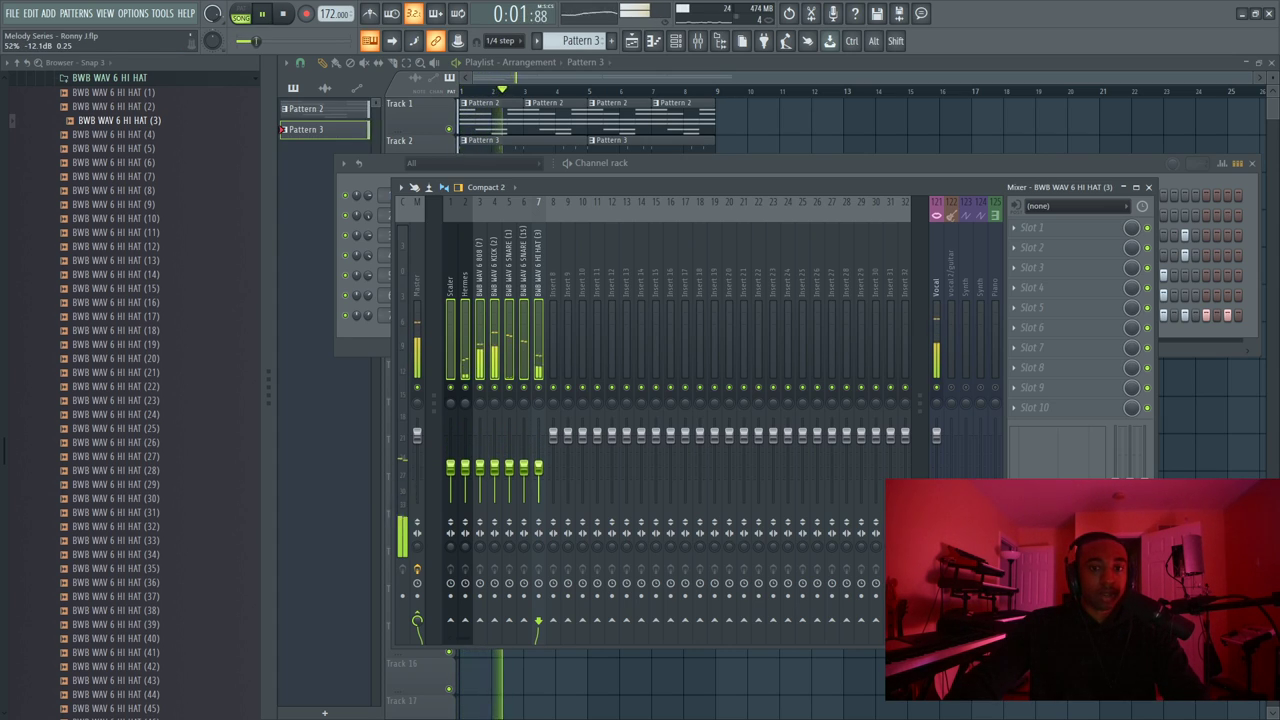
{"action": "left_click", "coordinate": [493, 467]}
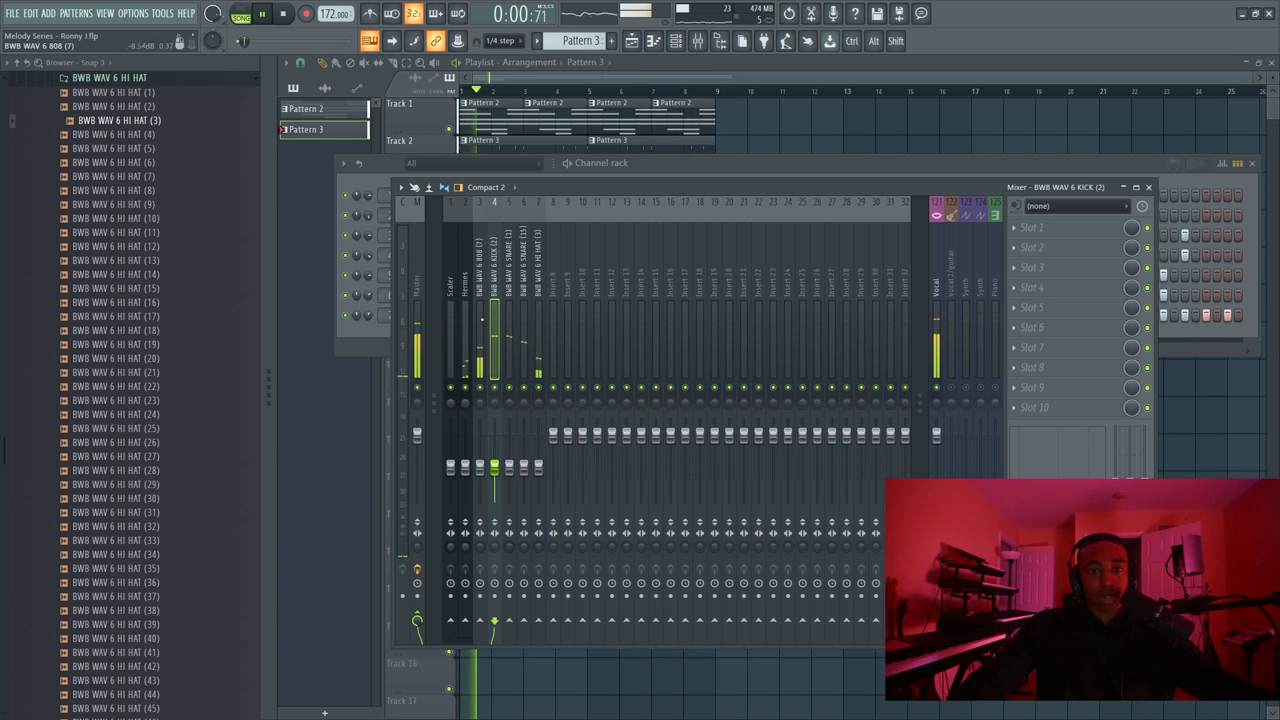
{"action": "left_click", "coordinate": [481, 298]}
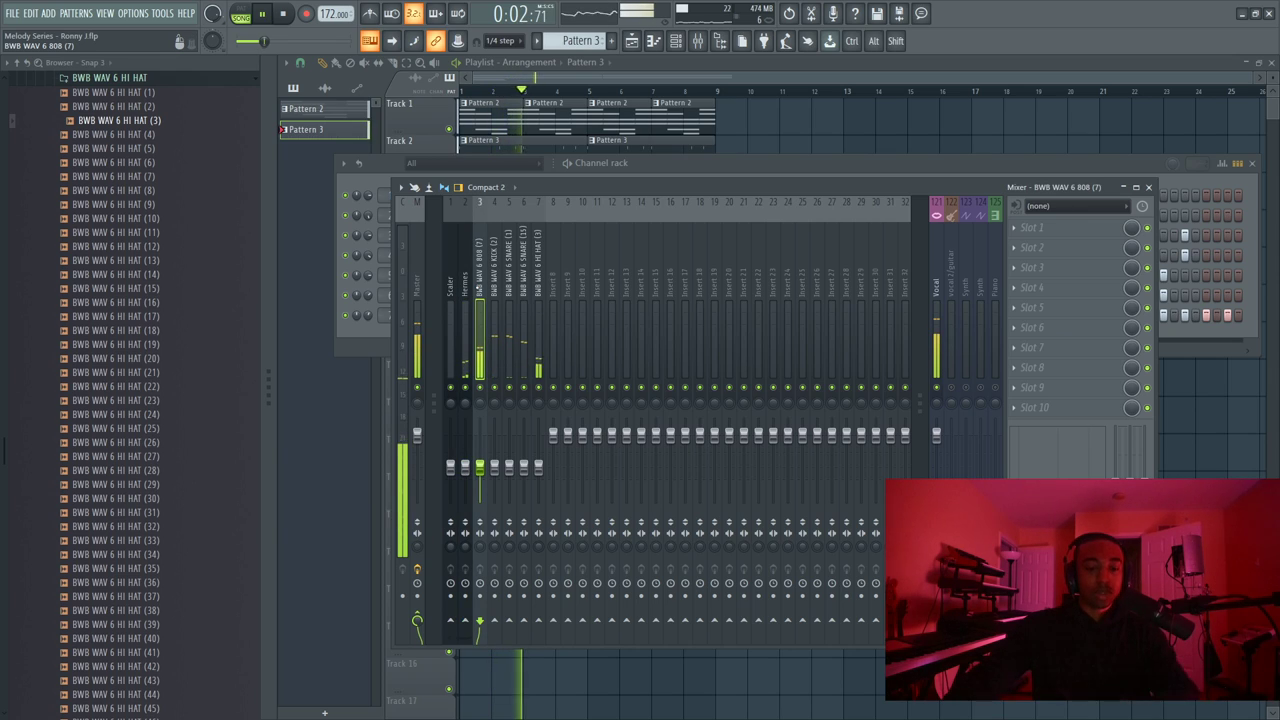
{"action": "key", "text": "space"}
{"action": "left_click_drag", "start_coordinate": [538, 300], "coordinate": [450, 300]}
Reset each of the seven insert volume faders, starting with SNARE (1), to default
{"action": "right_click", "coordinate": [511, 470]}
{"action": "left_click", "coordinate": [532, 375]}
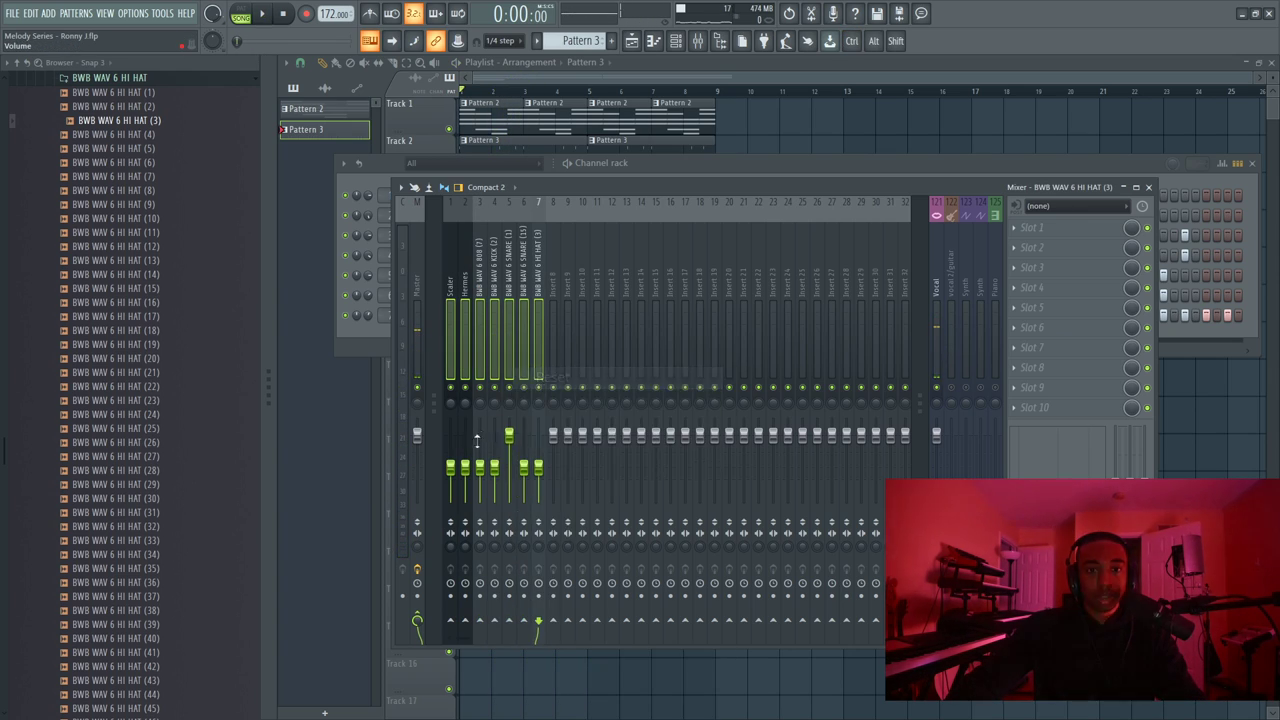
{"action": "right_click", "coordinate": [451, 468]}
{"action": "left_click", "coordinate": [472, 375]}
{"action": "right_click", "coordinate": [465, 468]}
{"action": "left_click", "coordinate": [486, 375]}
{"action": "right_click", "coordinate": [480, 468]}
{"action": "left_click", "coordinate": [501, 375]}
{"action": "right_click", "coordinate": [494, 468]}
{"action": "left_click", "coordinate": [515, 375]}
{"action": "right_click", "coordinate": [523, 468]}
{"action": "left_click", "coordinate": [544, 375]}
{"action": "right_click", "coordinate": [538, 468]}
{"action": "left_click", "coordinate": [559, 375]}
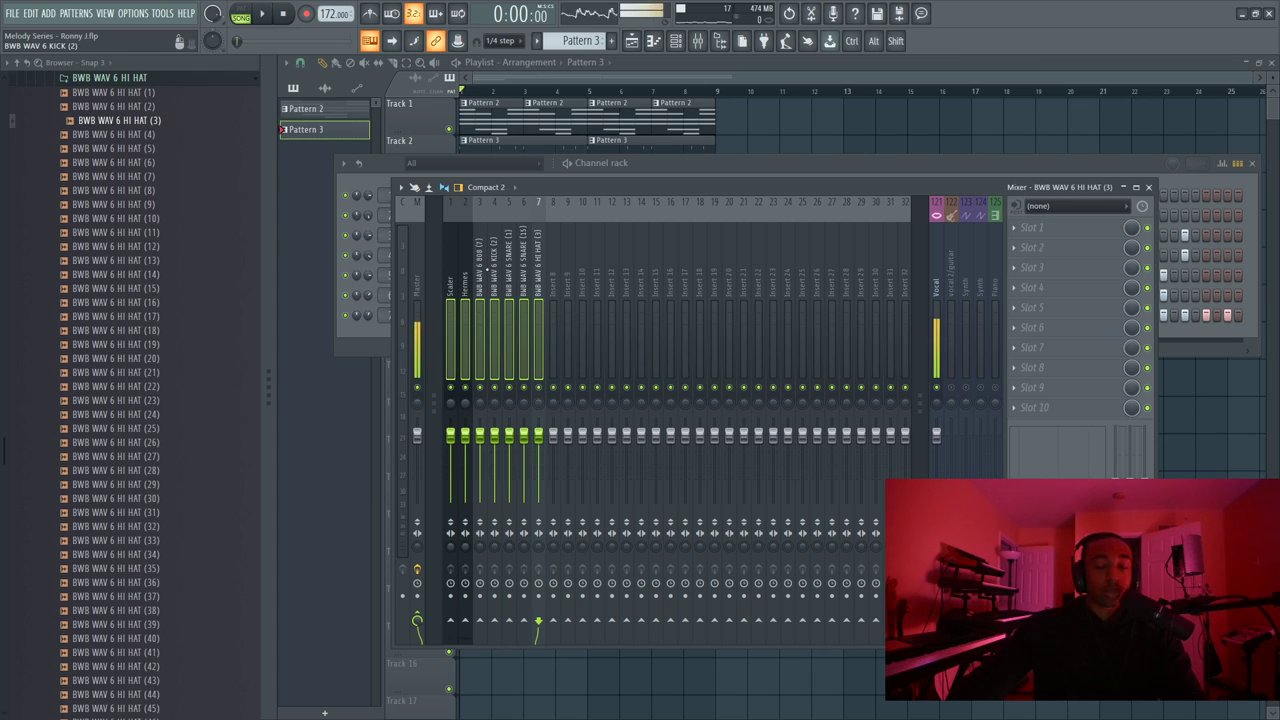
Open and close the Fruity soft clipper on the Master channel
{"action": "left_click", "coordinate": [483, 268]}
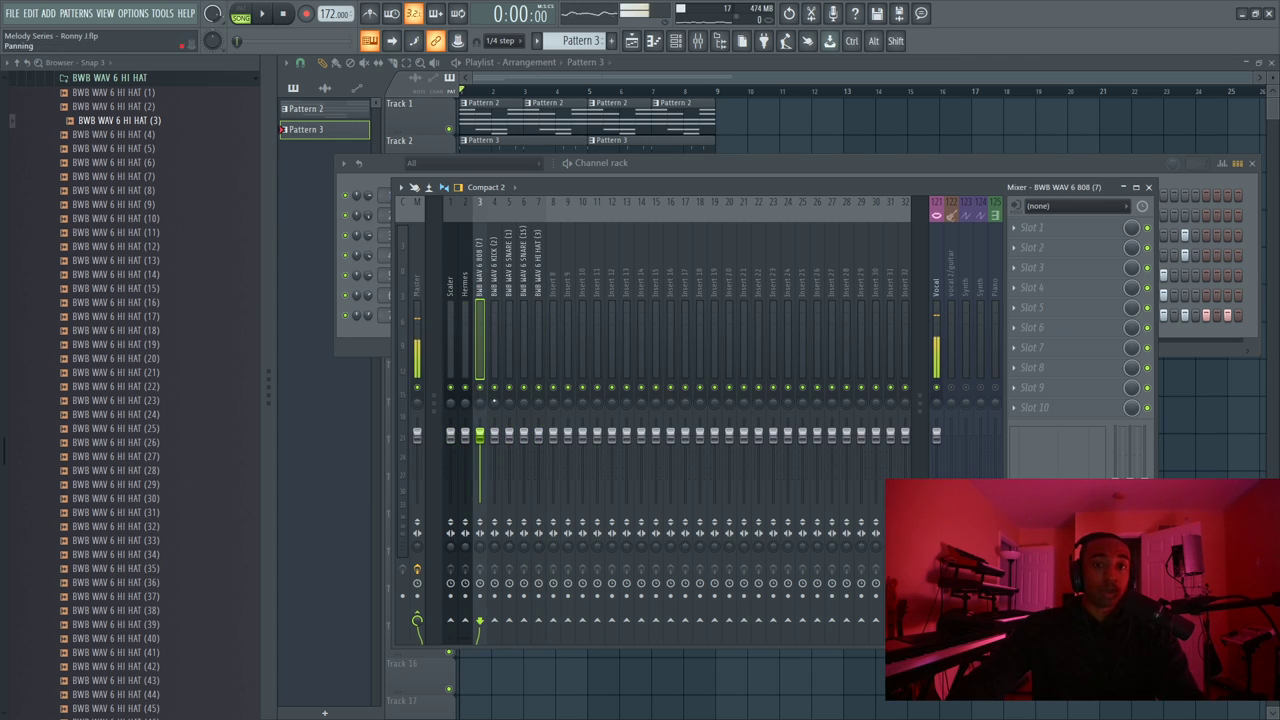
{"action": "left_click", "coordinate": [415, 279]}
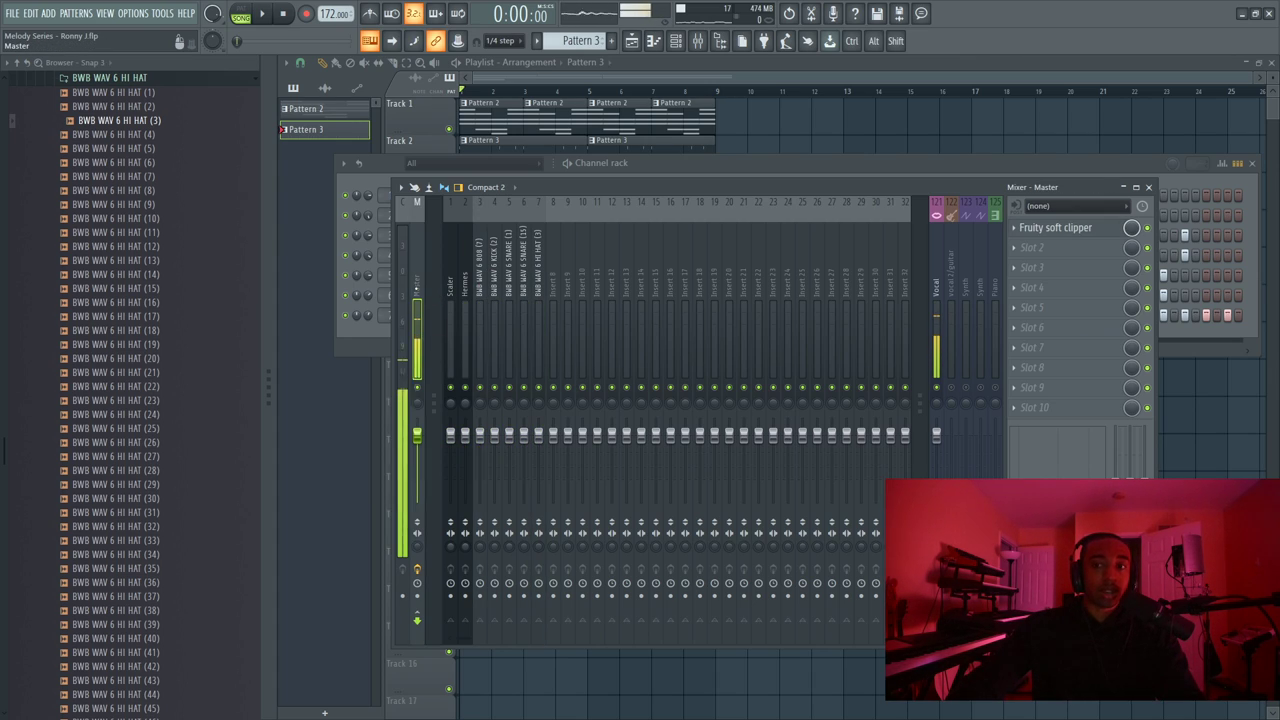
{"action": "left_click", "coordinate": [1070, 230]}
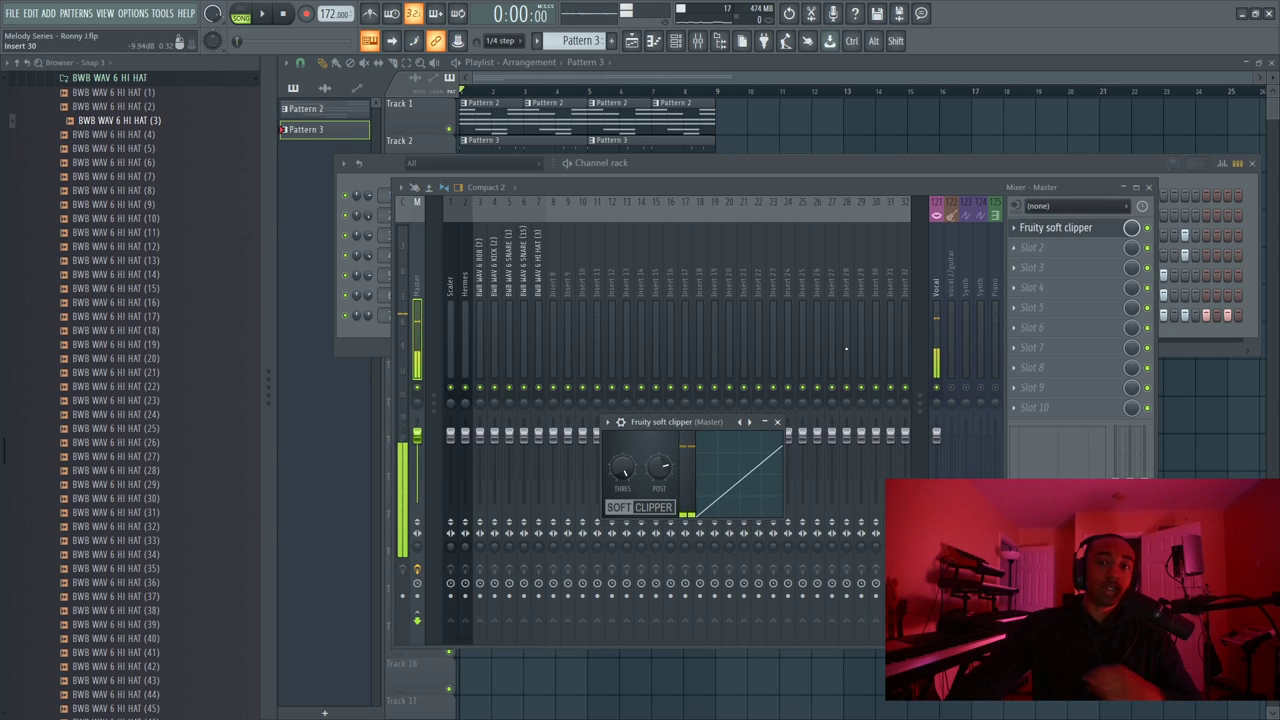
{"action": "left_click", "coordinate": [783, 420]}
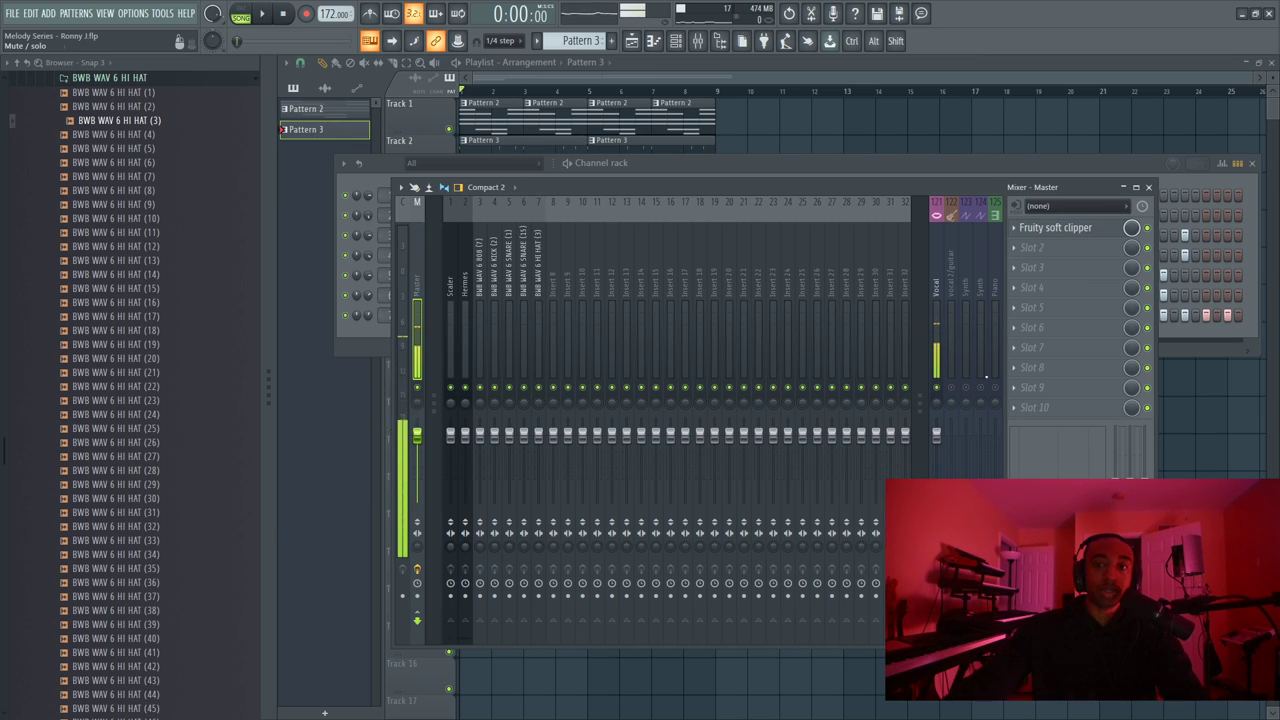
During playback, raise the 808 (7) fader and lower Master to about -7.7 dB
{"action": "left_click", "coordinate": [479, 300]}
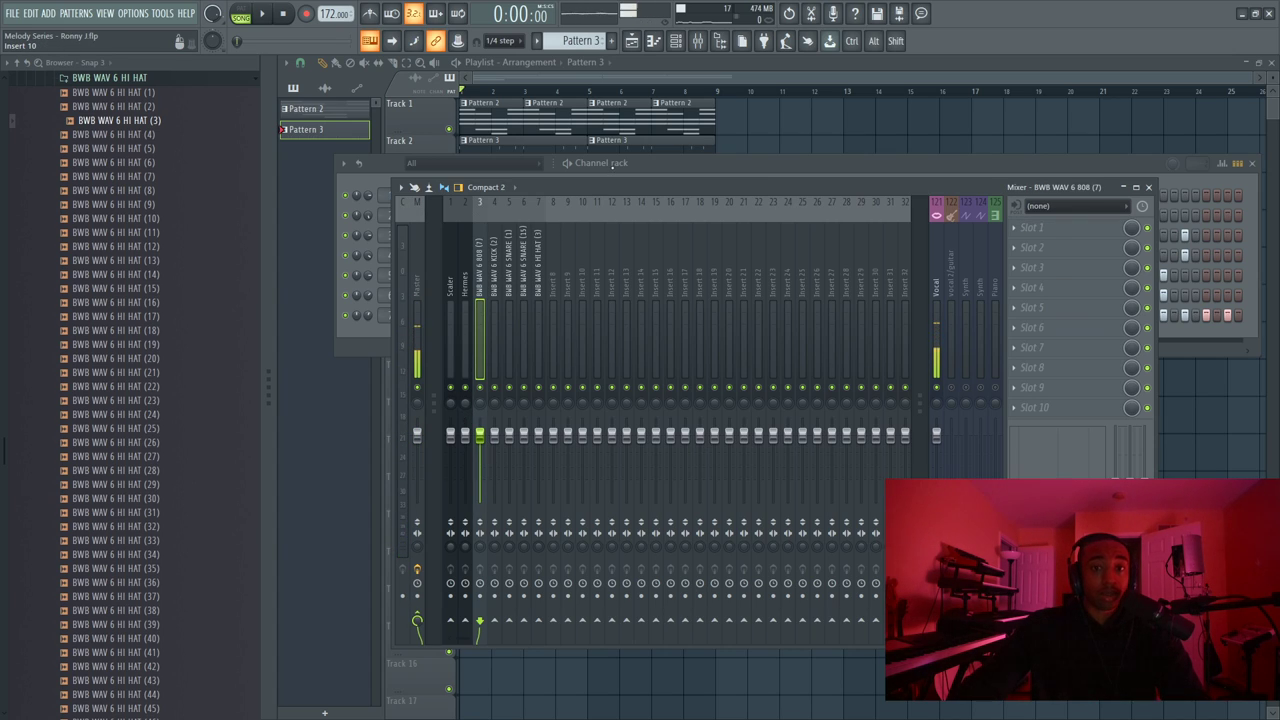
{"action": "left_click", "coordinate": [601, 165]}
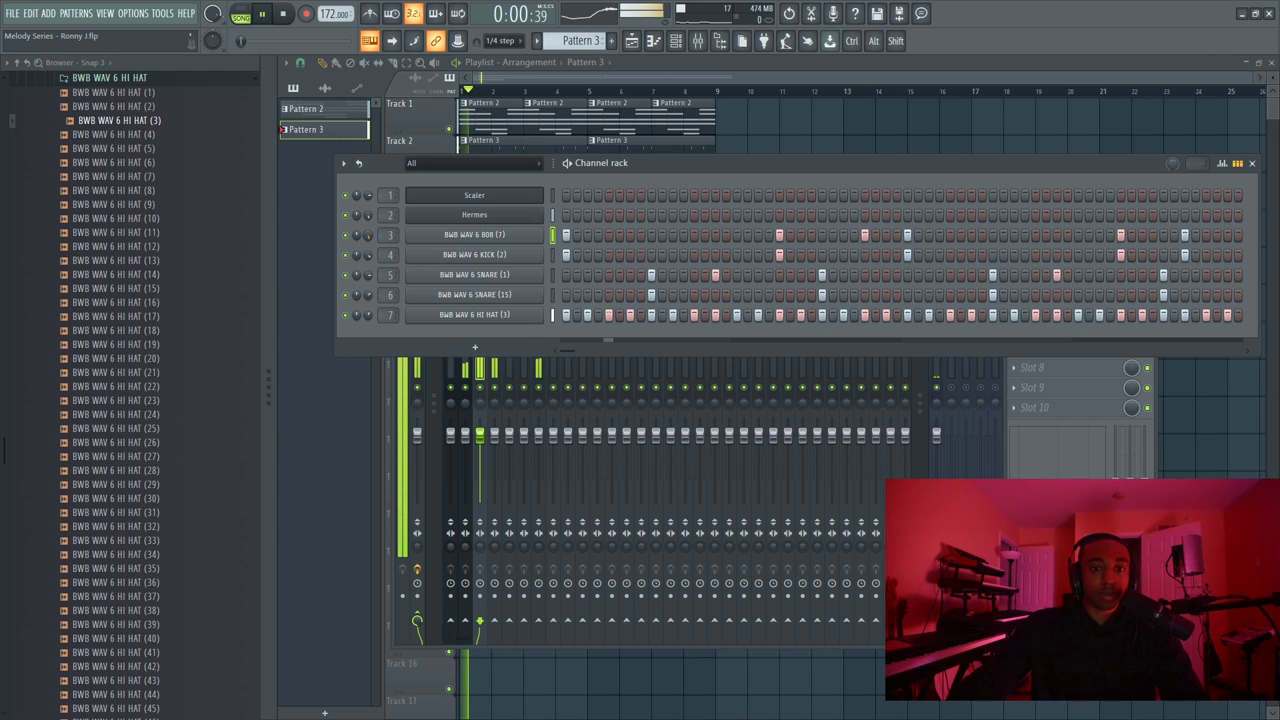
{"action": "left_click", "coordinate": [481, 441]}
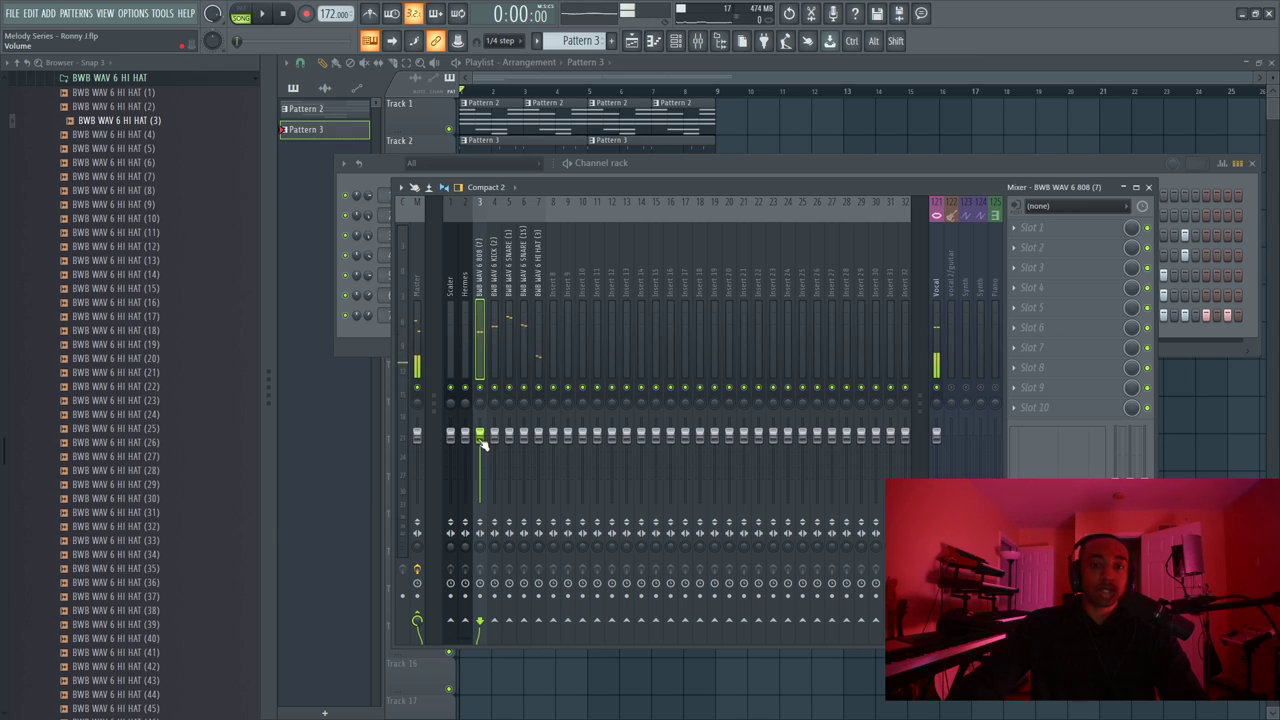
{"action": "left_click", "coordinate": [417, 438]}
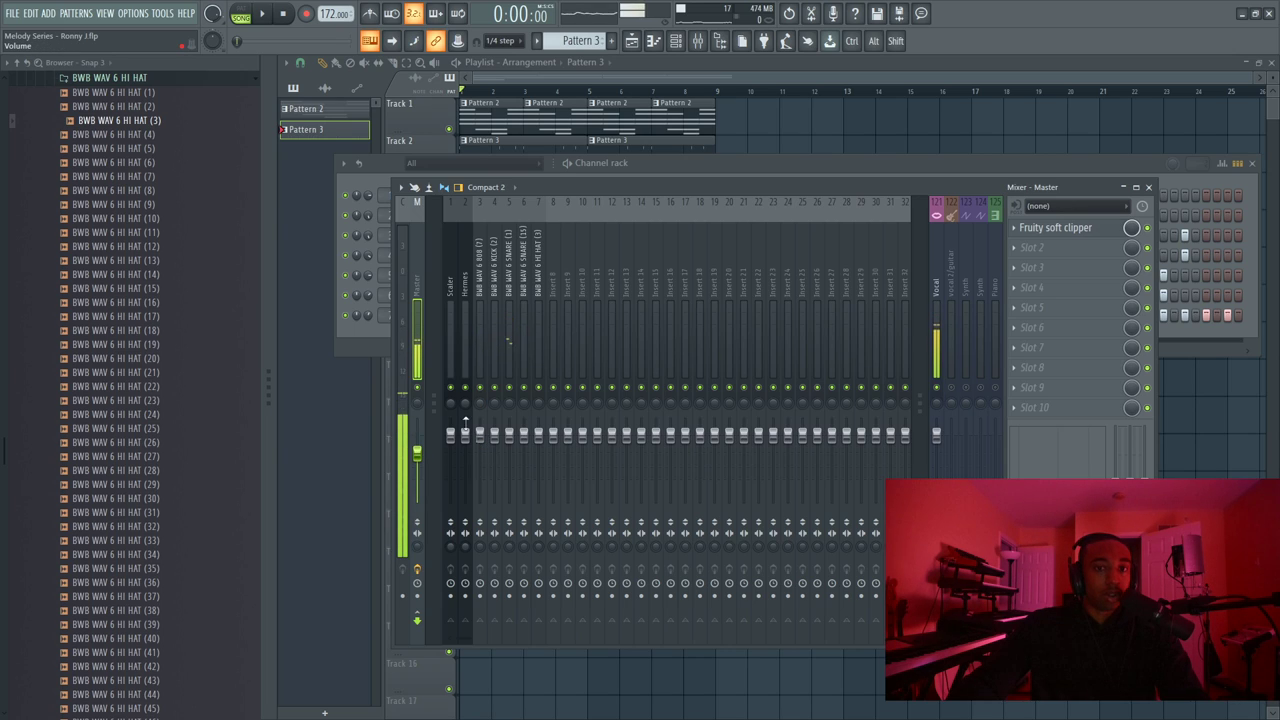
{"action": "key", "text": "space"}
{"action": "left_click_drag", "start_coordinate": [479, 436], "coordinate": [479, 419]}
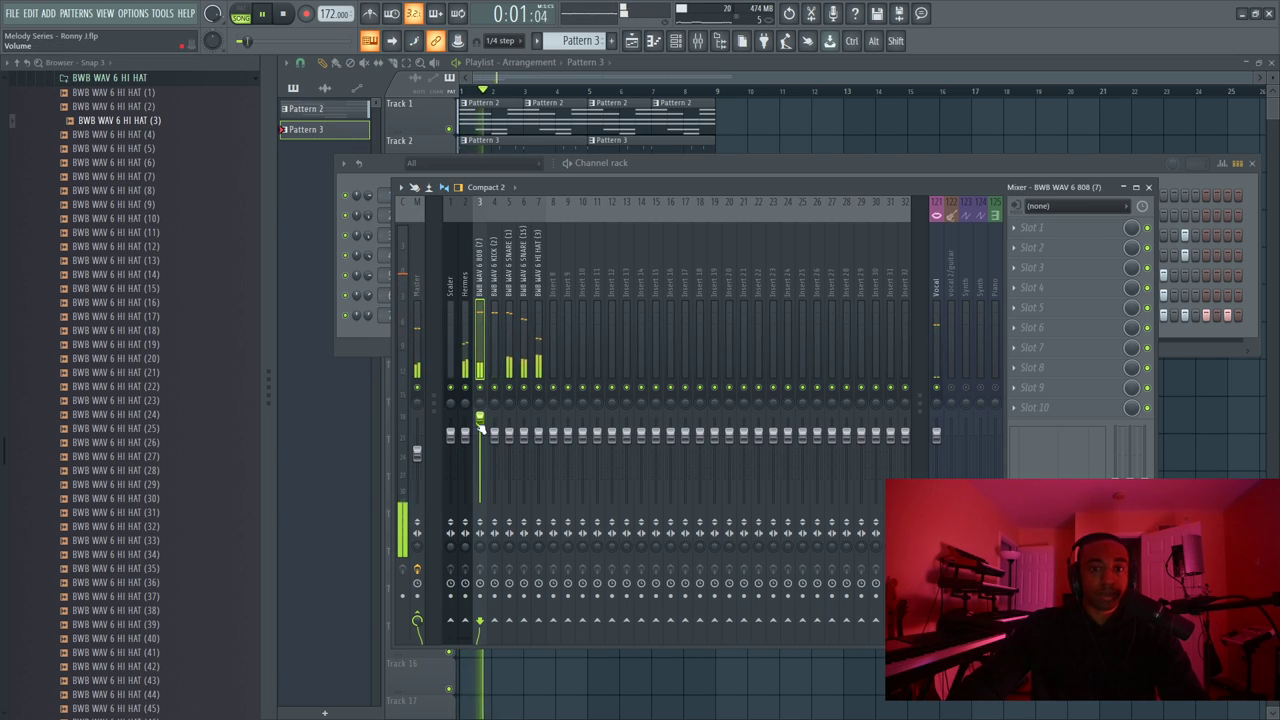
{"action": "left_click_drag", "start_coordinate": [417, 452], "coordinate": [417, 462]}
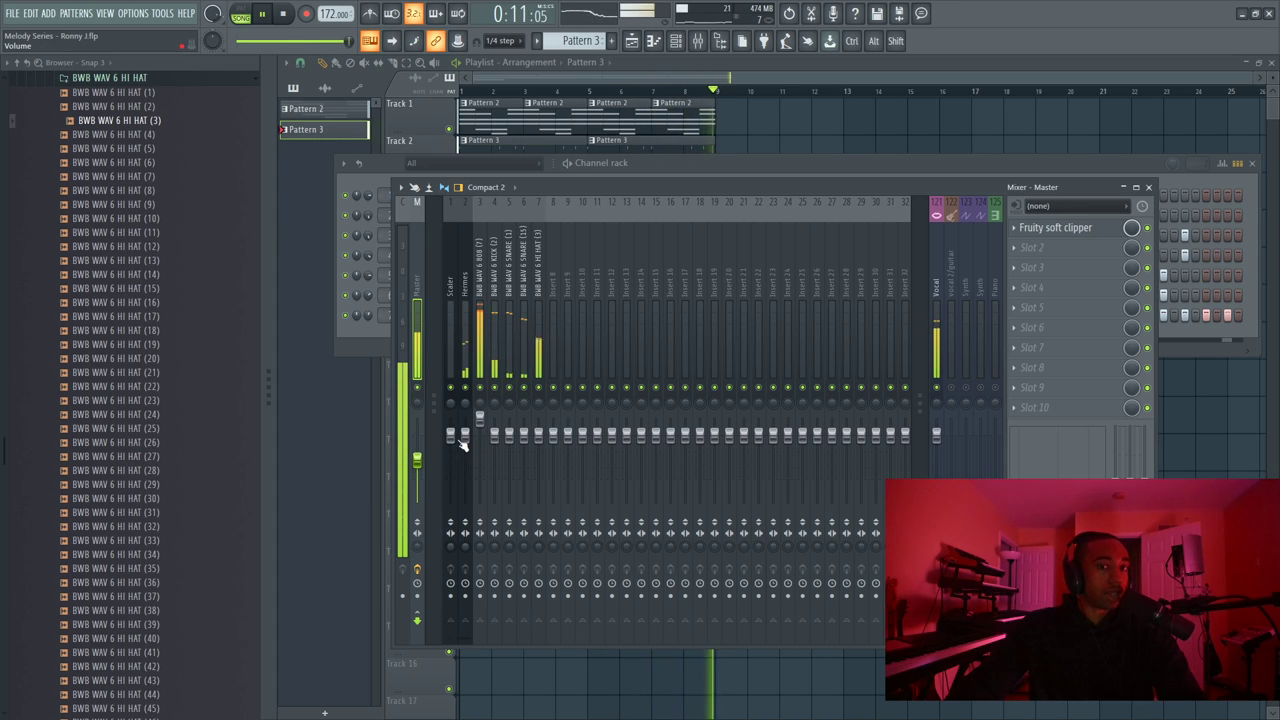
{"action": "key", "text": "space"}
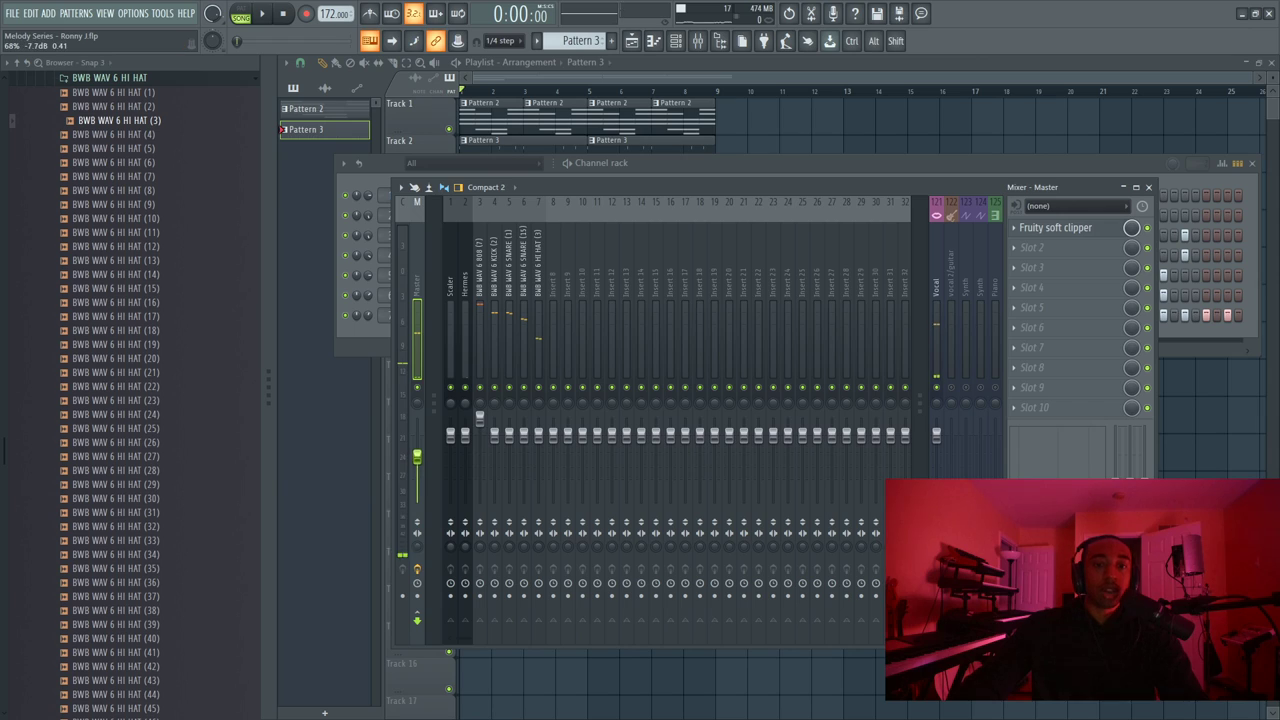
Reset the Master fader to its default volume from its right-click menu
{"action": "right_click", "coordinate": [480, 424]}
{"action": "left_click", "coordinate": [523, 378]}
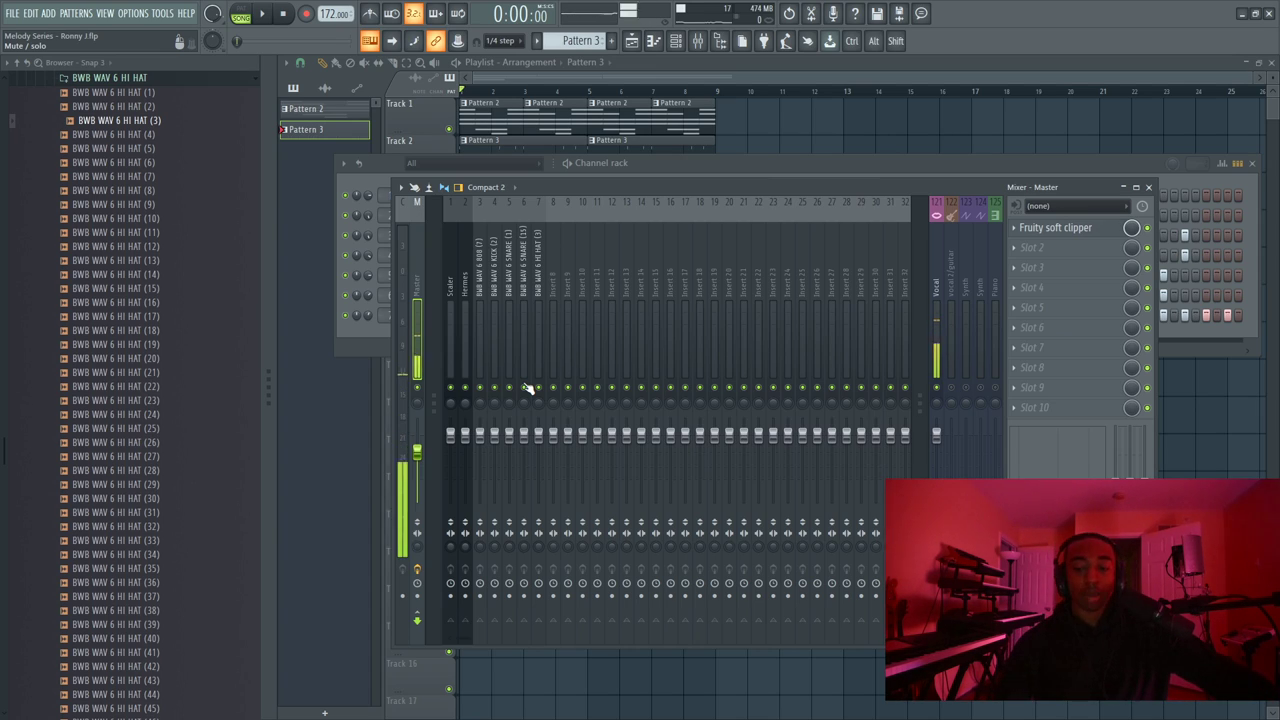
{"action": "right_click", "coordinate": [417, 449]}
{"action": "left_click", "coordinate": [445, 374]}
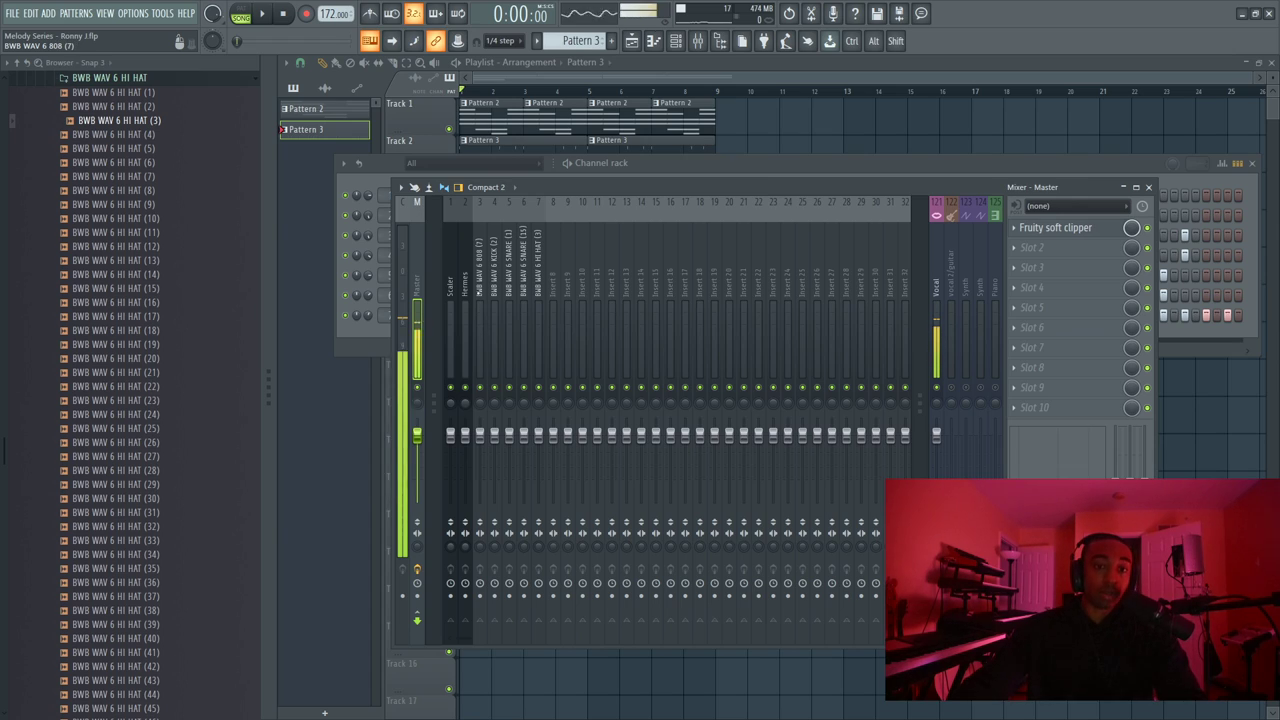
Lower the 808 insert to about -4 dB, then reset it to default volume
{"action": "left_click", "coordinate": [479, 270]}
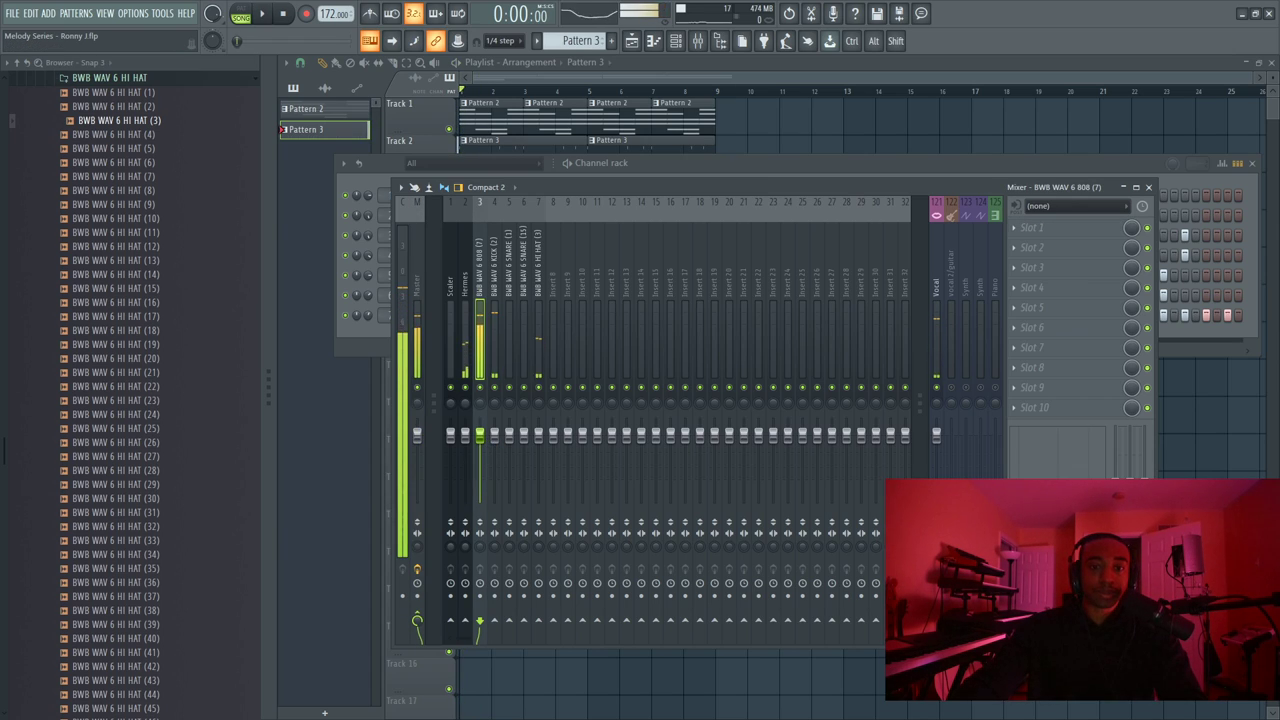
{"action": "left_click_drag", "start_coordinate": [481, 436], "coordinate": [489, 448]}
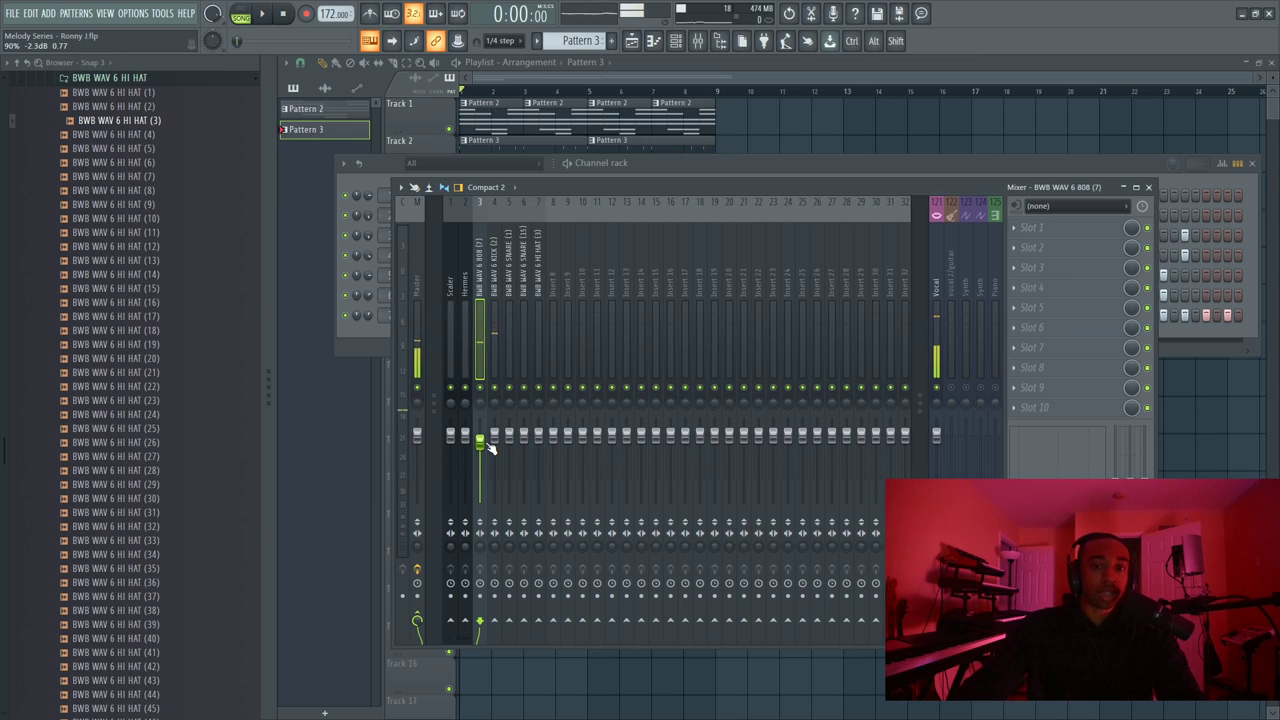
{"action": "left_click_drag", "start_coordinate": [489, 448], "coordinate": [489, 454]}
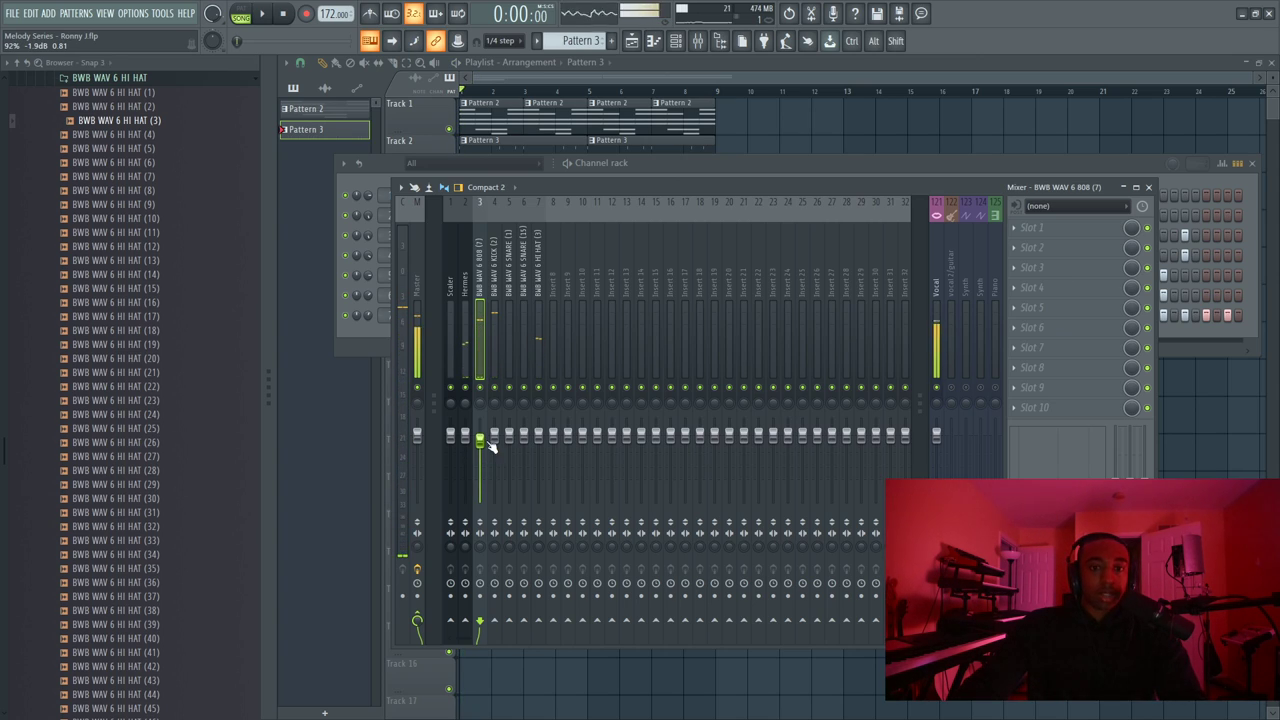
{"action": "right_click", "coordinate": [489, 445]}
{"action": "left_click", "coordinate": [514, 374]}
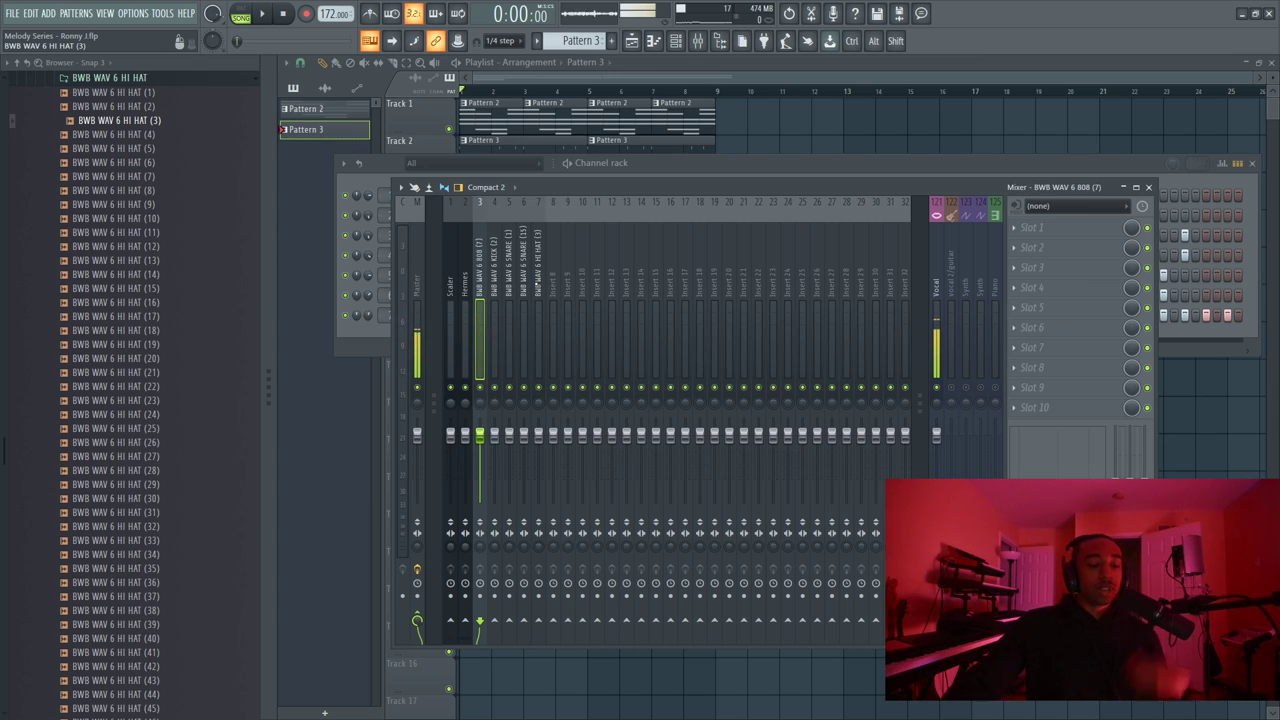
Play the mix and set the KICK (2) insert to about -14.9 dB
{"action": "left_click_drag", "start_coordinate": [537, 287], "coordinate": [451, 272]}
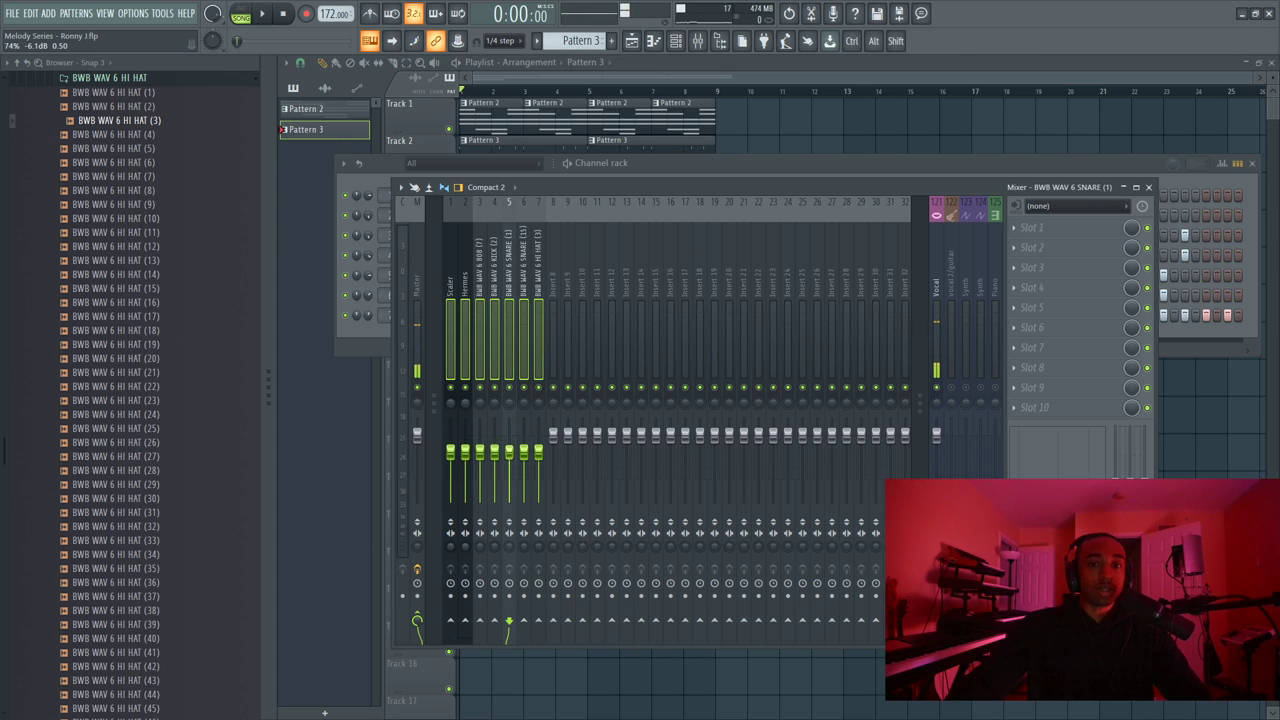
{"action": "key", "text": "space"}
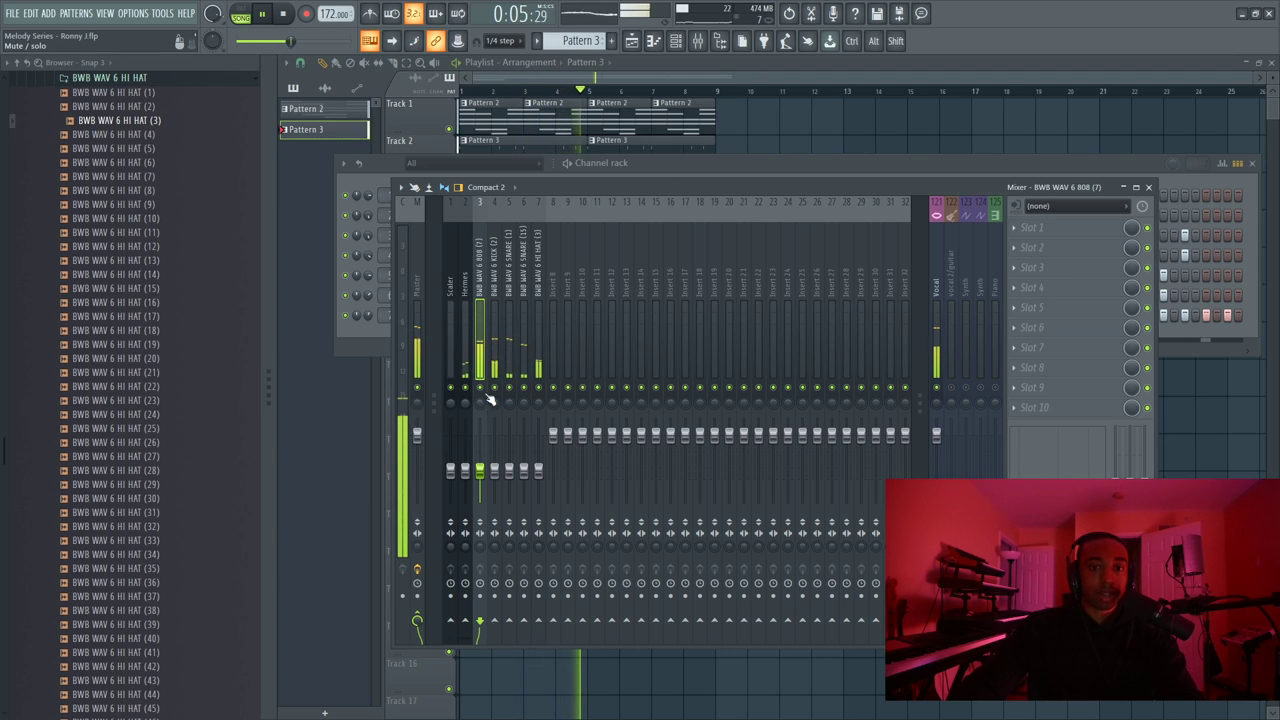
{"action": "left_click", "coordinate": [494, 470]}
{"action": "left_click_drag", "start_coordinate": [494, 465], "coordinate": [494, 457]}
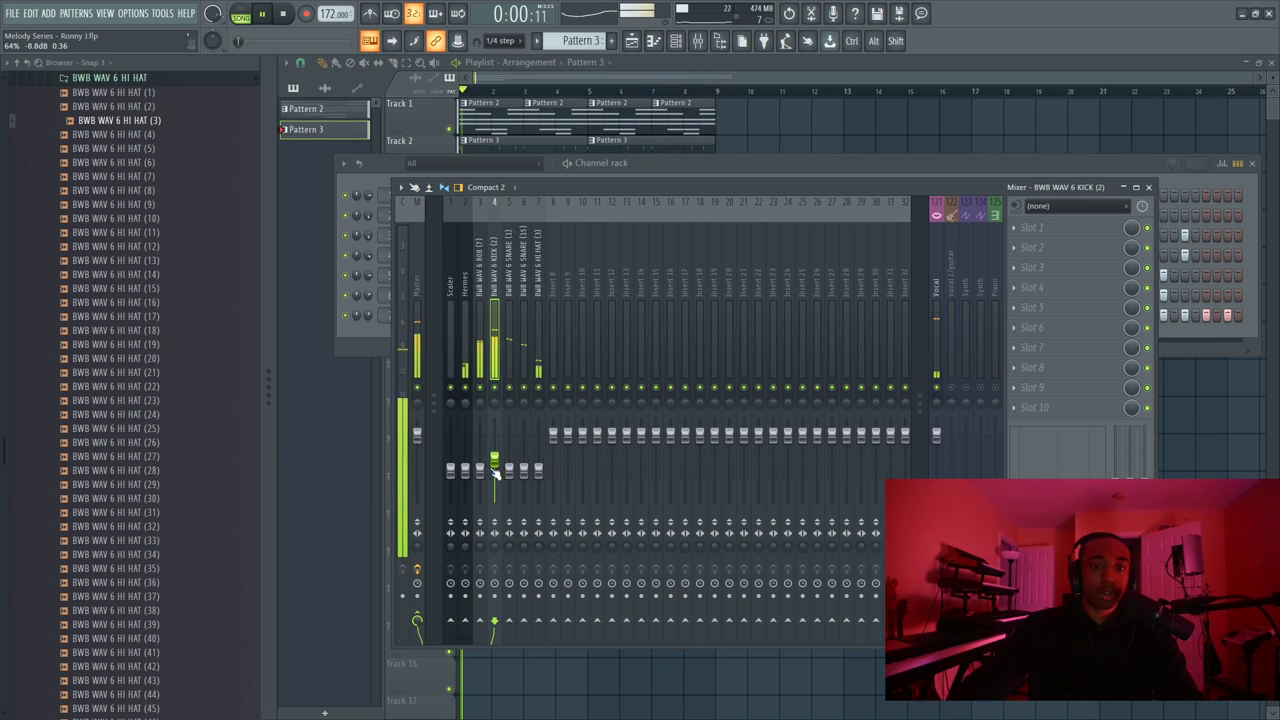
{"action": "left_click_drag", "start_coordinate": [495, 462], "coordinate": [491, 472]}
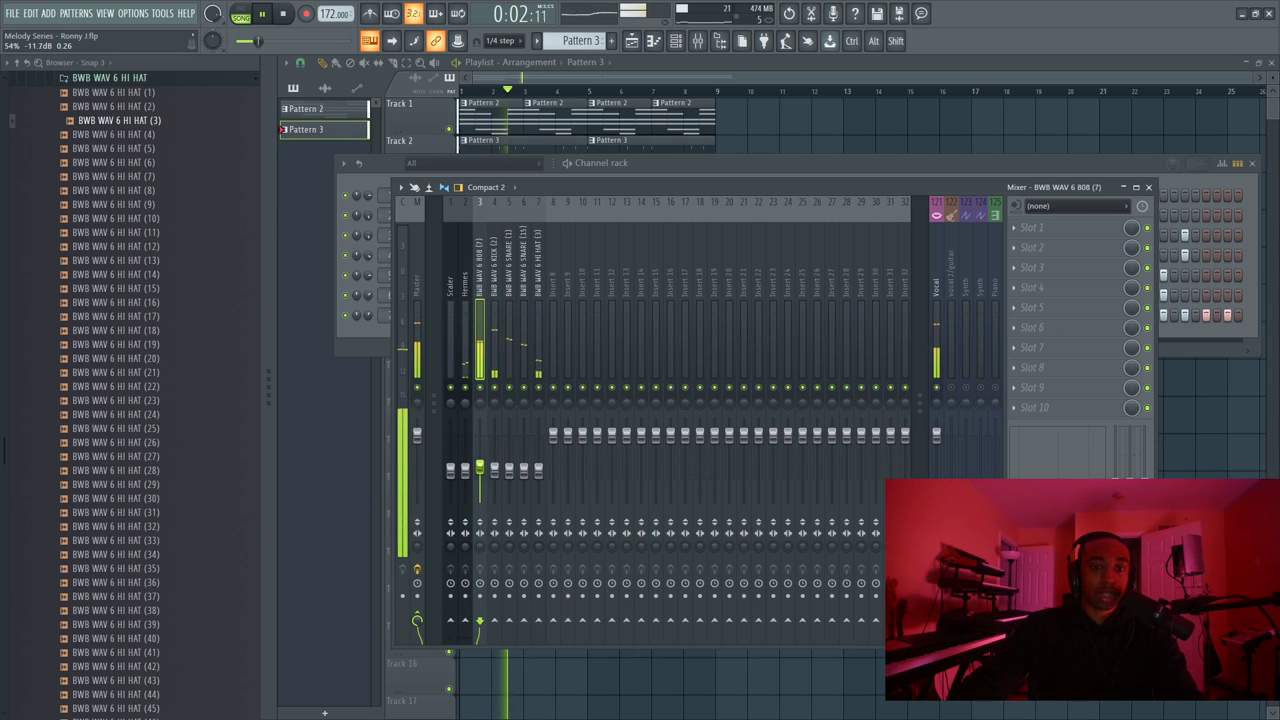
{"action": "left_click", "coordinate": [481, 466]}
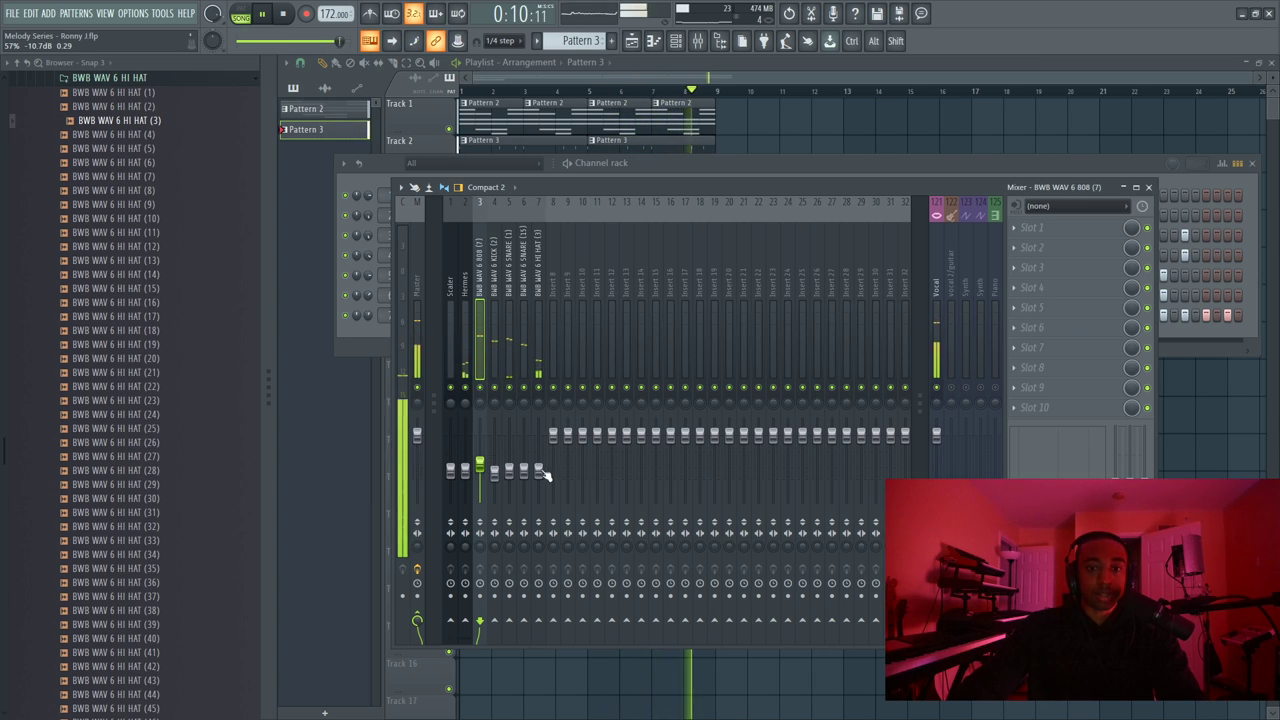
Nudge up the HI HAT 3, Hermes, snare and 808 insert faders slightly
{"action": "left_click_drag", "start_coordinate": [538, 471], "coordinate": [538, 459]}
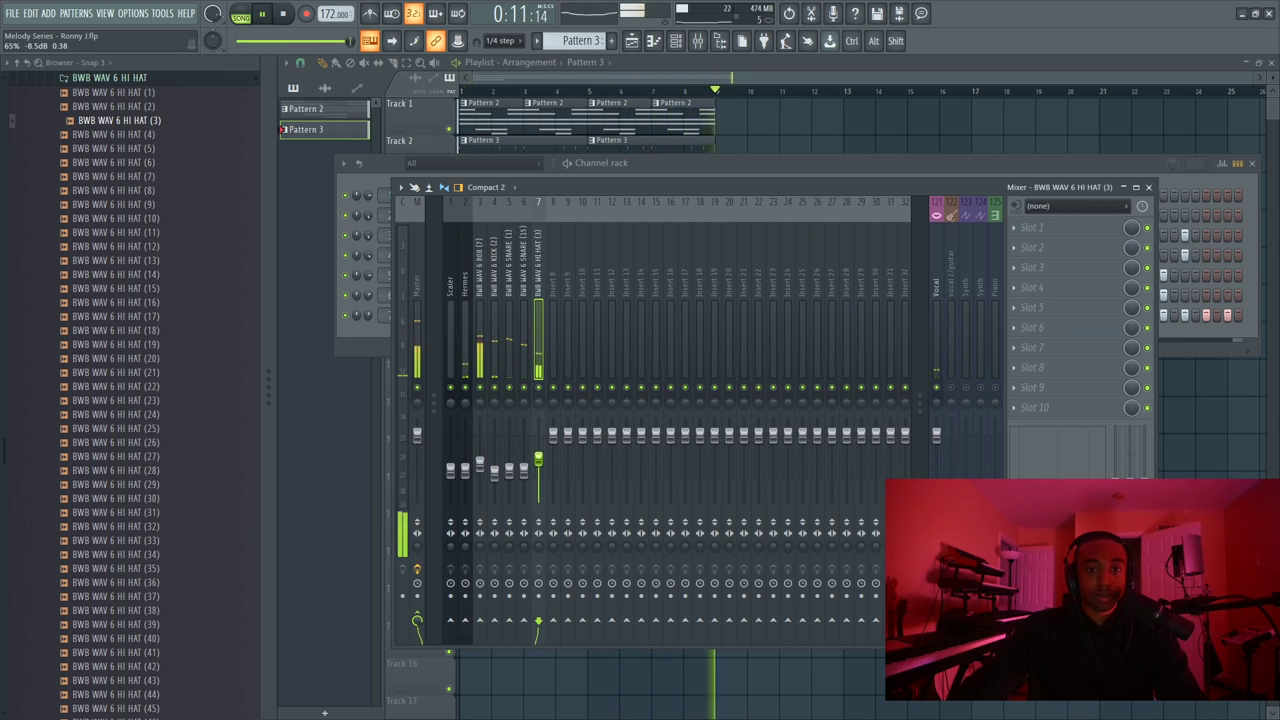
{"action": "left_click", "coordinate": [479, 462]}
{"action": "left_click", "coordinate": [464, 463]}
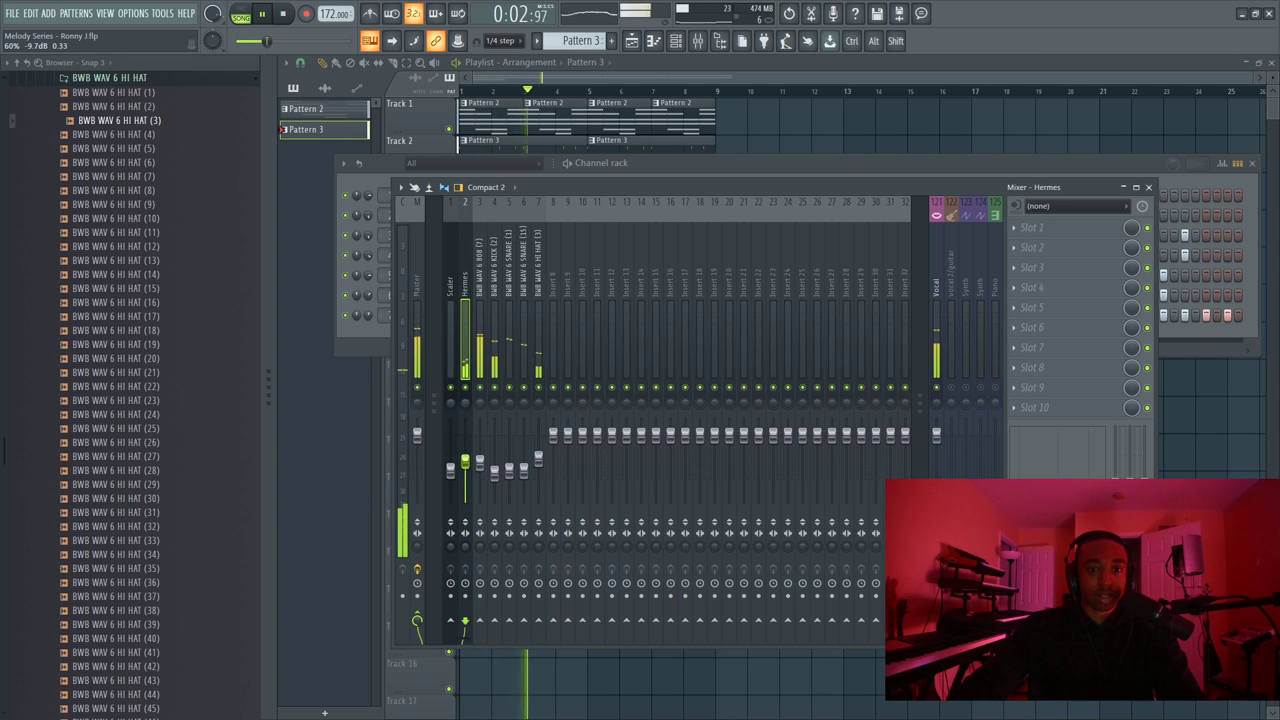
{"action": "left_click_drag", "start_coordinate": [464, 457], "coordinate": [465, 452]}
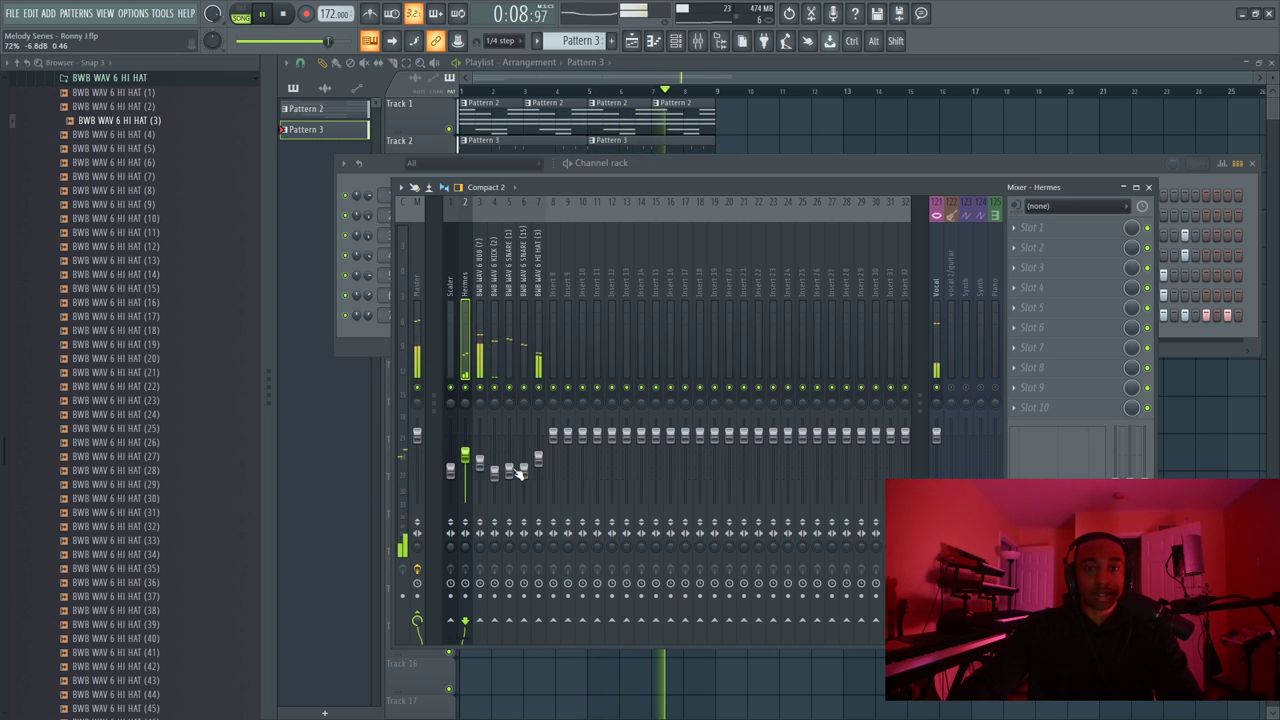
{"action": "left_click_drag", "start_coordinate": [510, 470], "coordinate": [511, 463]}
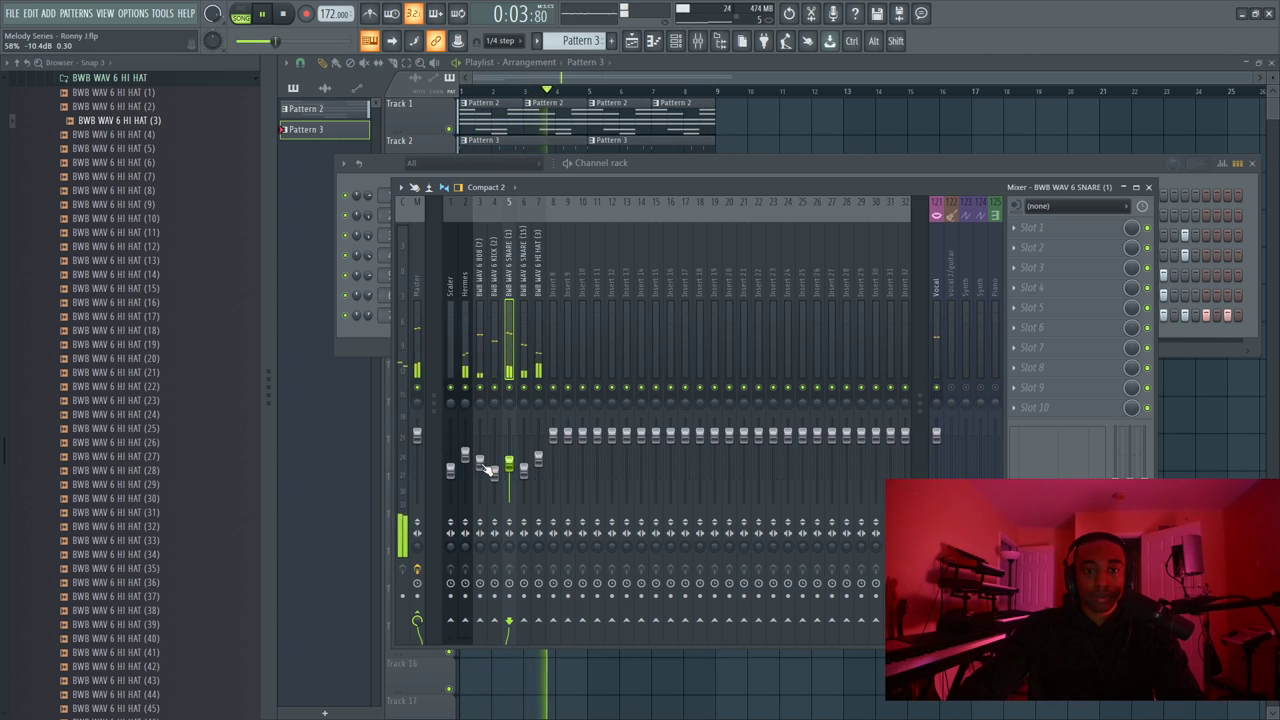
{"action": "left_click_drag", "start_coordinate": [480, 462], "coordinate": [480, 458]}
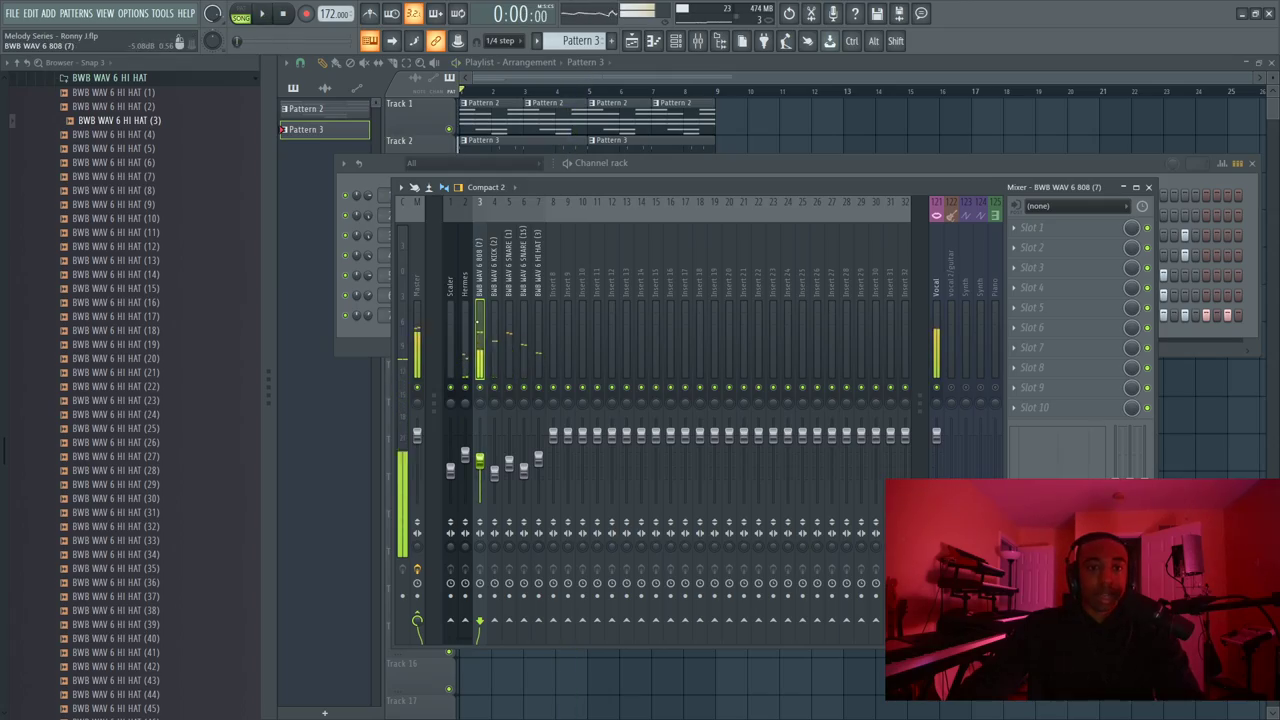
Load Decapitator [64bit] into the first effect slot of the 808 (7) insert
{"action": "left_click", "coordinate": [1050, 243]}
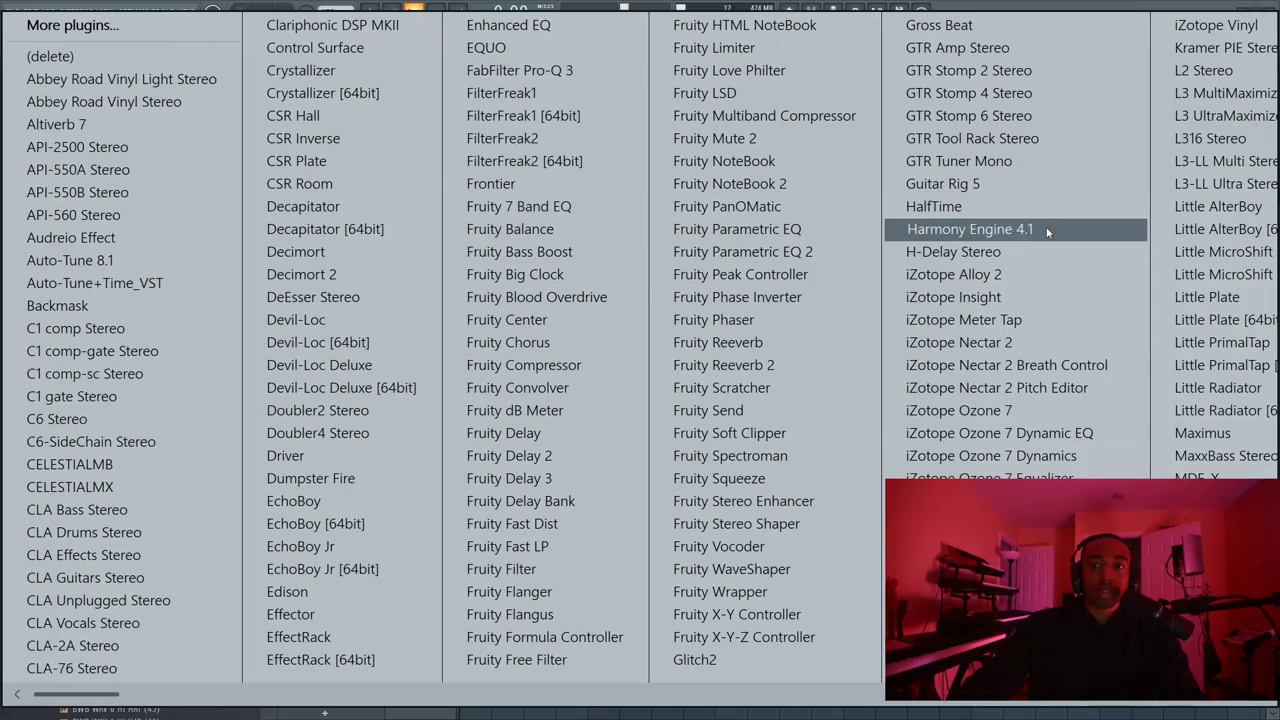
{"action": "scroll", "coordinate": [752, 292], "scroll_direction": "right", "scroll_amount": 10}
{"action": "scroll", "coordinate": [752, 292], "scroll_direction": "right", "scroll_amount": 5}
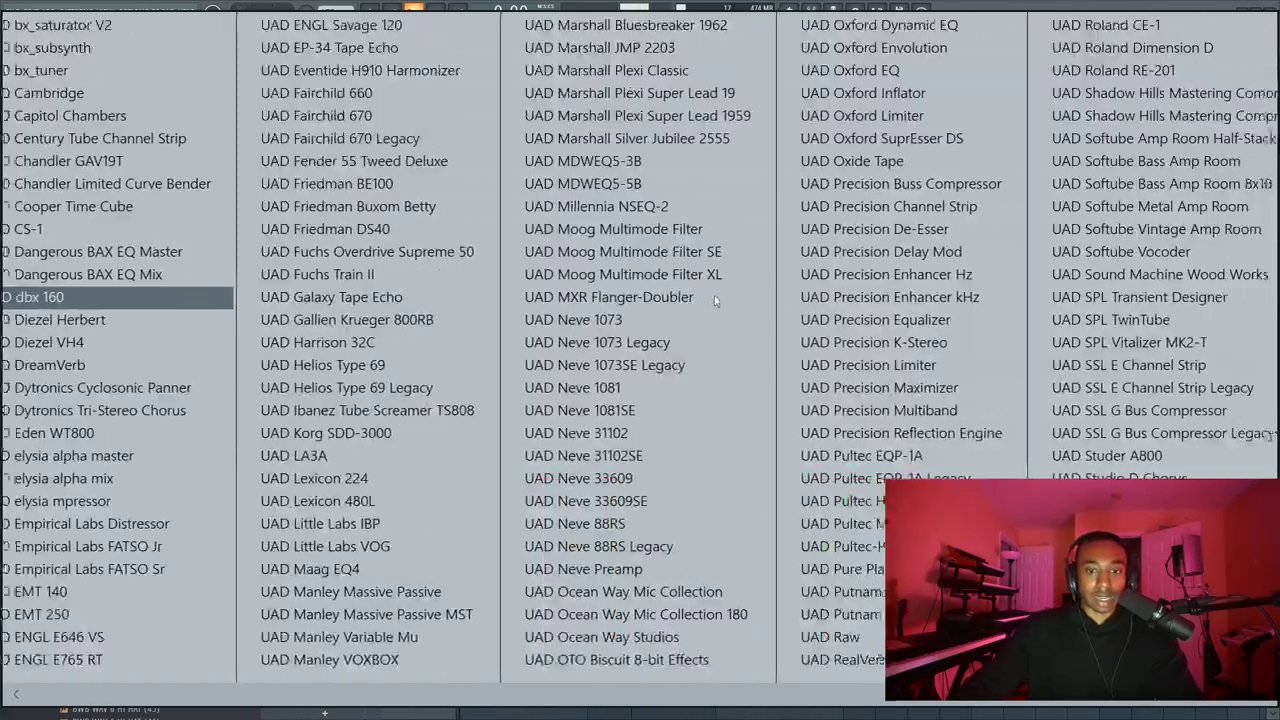
{"action": "scroll", "coordinate": [714, 295], "scroll_direction": "left", "scroll_amount": 15}
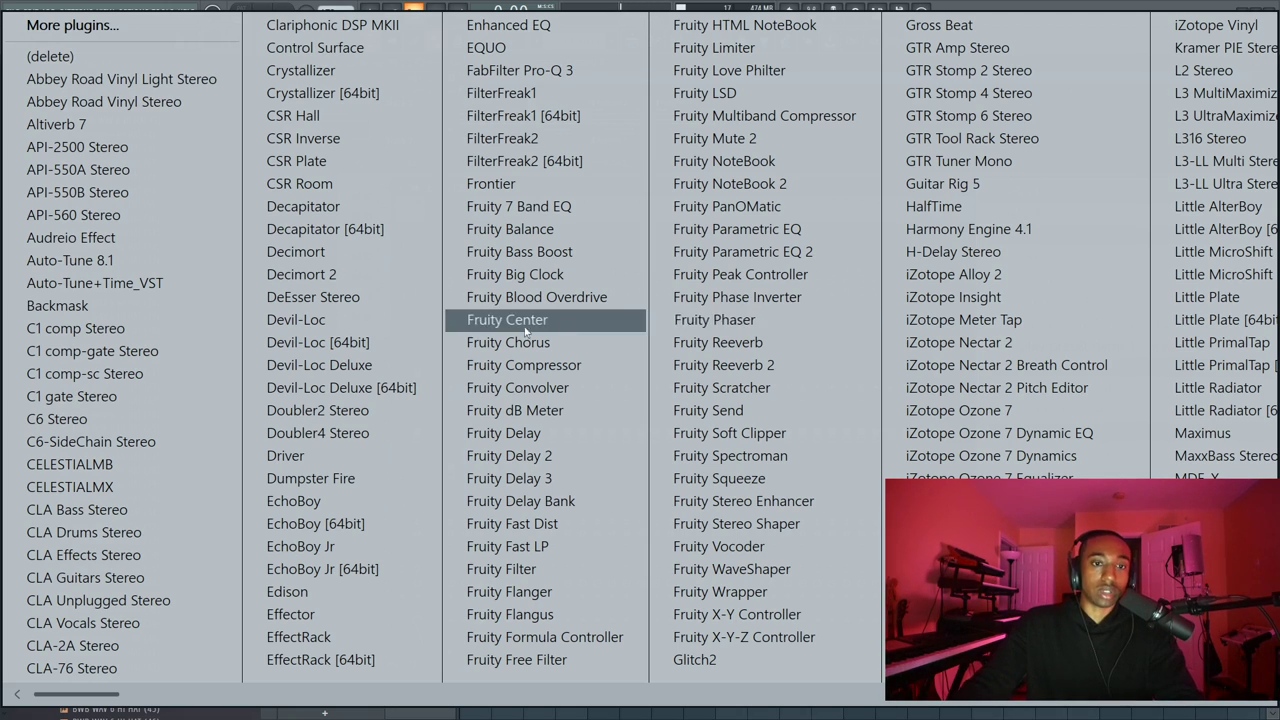
{"action": "left_click", "coordinate": [365, 238]}
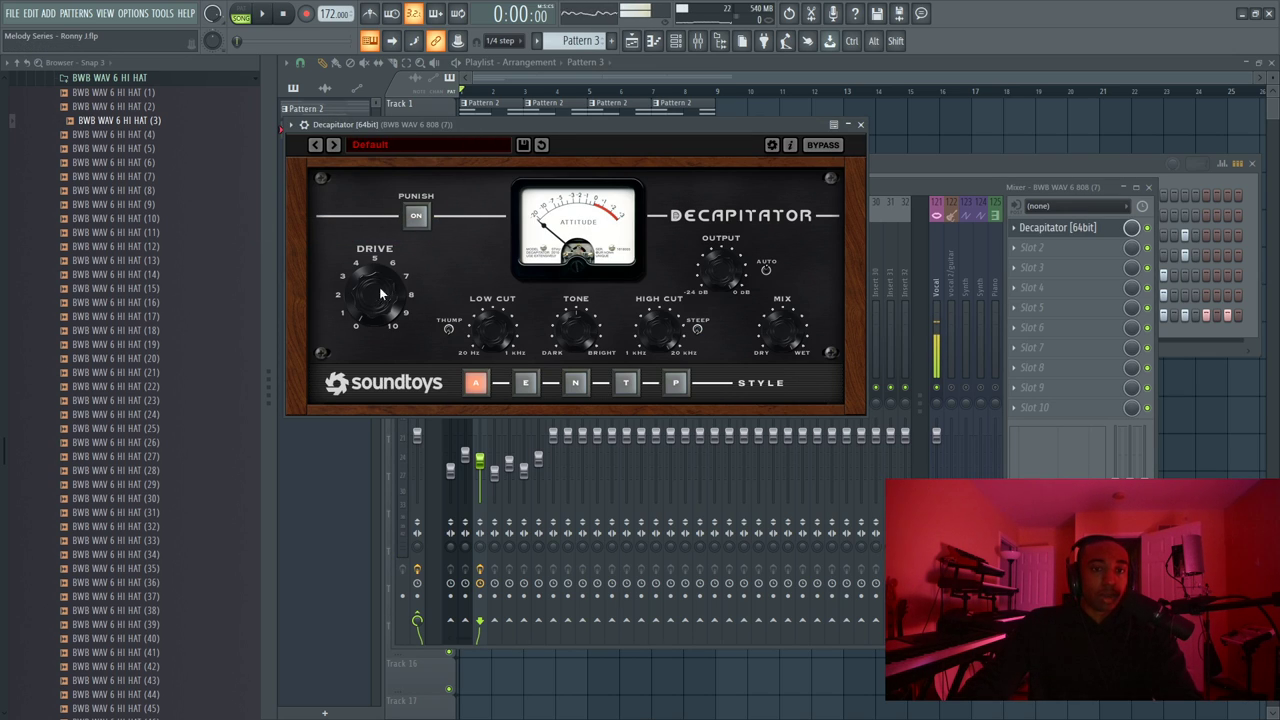
Audition the beat while trying Decapitator drive settings of 2.8 and 4.1
{"action": "left_click_drag", "start_coordinate": [400, 124], "coordinate": [462, 236]}
{"action": "key", "text": "space"}
{"action": "left_click_drag", "start_coordinate": [436, 399], "coordinate": [414, 395]}
{"action": "left_click_drag", "start_coordinate": [545, 236], "coordinate": [573, 233]}
{"action": "key", "text": "space"}
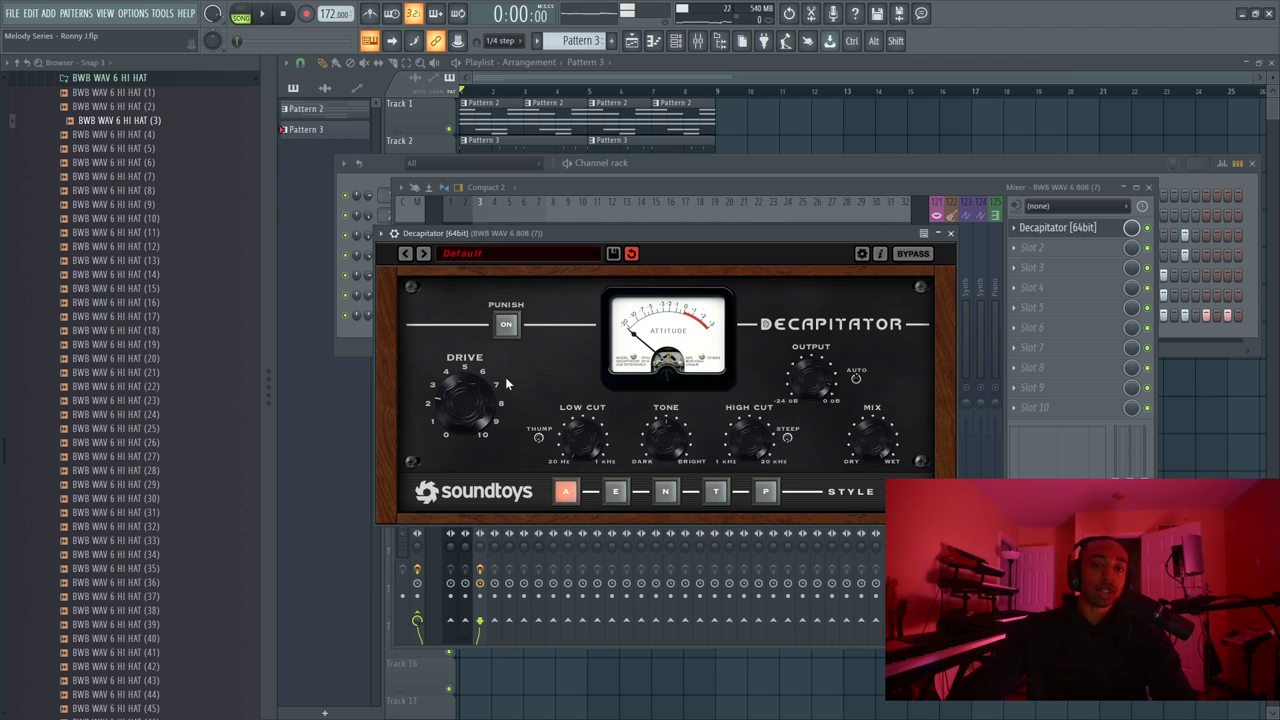
{"action": "key", "text": "space"}
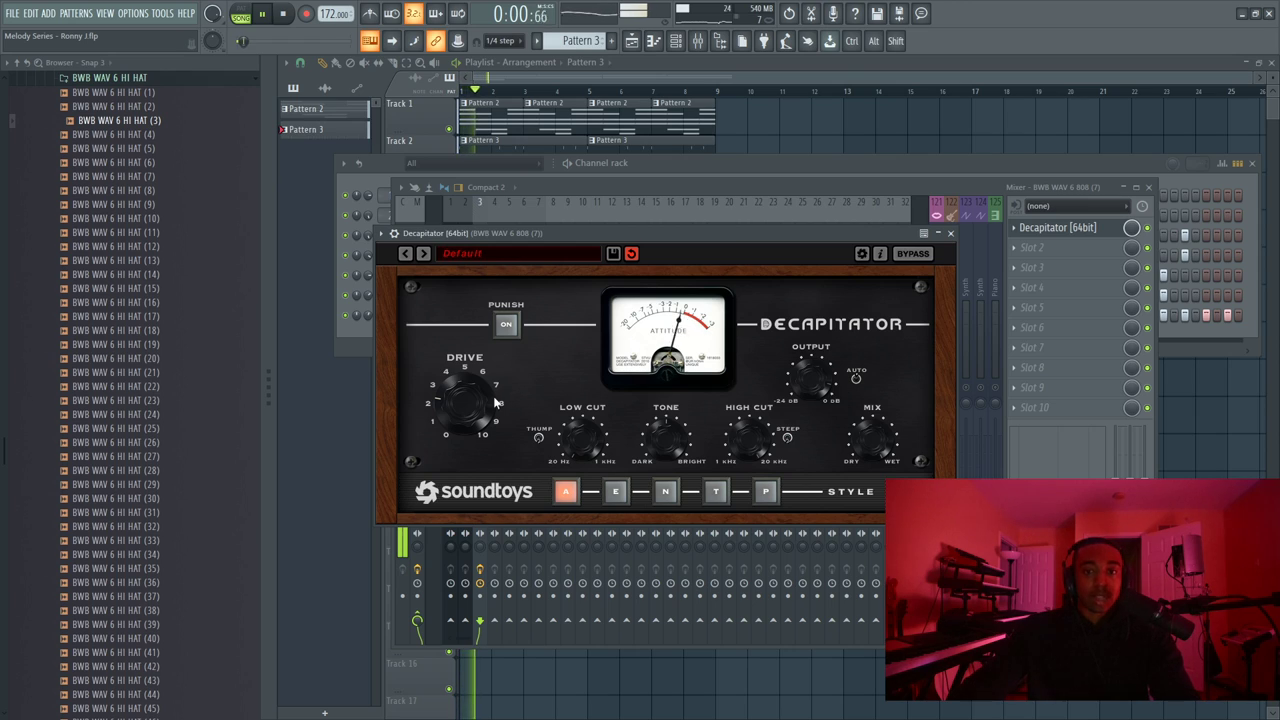
{"action": "left_click_drag", "start_coordinate": [462, 400], "coordinate": [448, 372]}
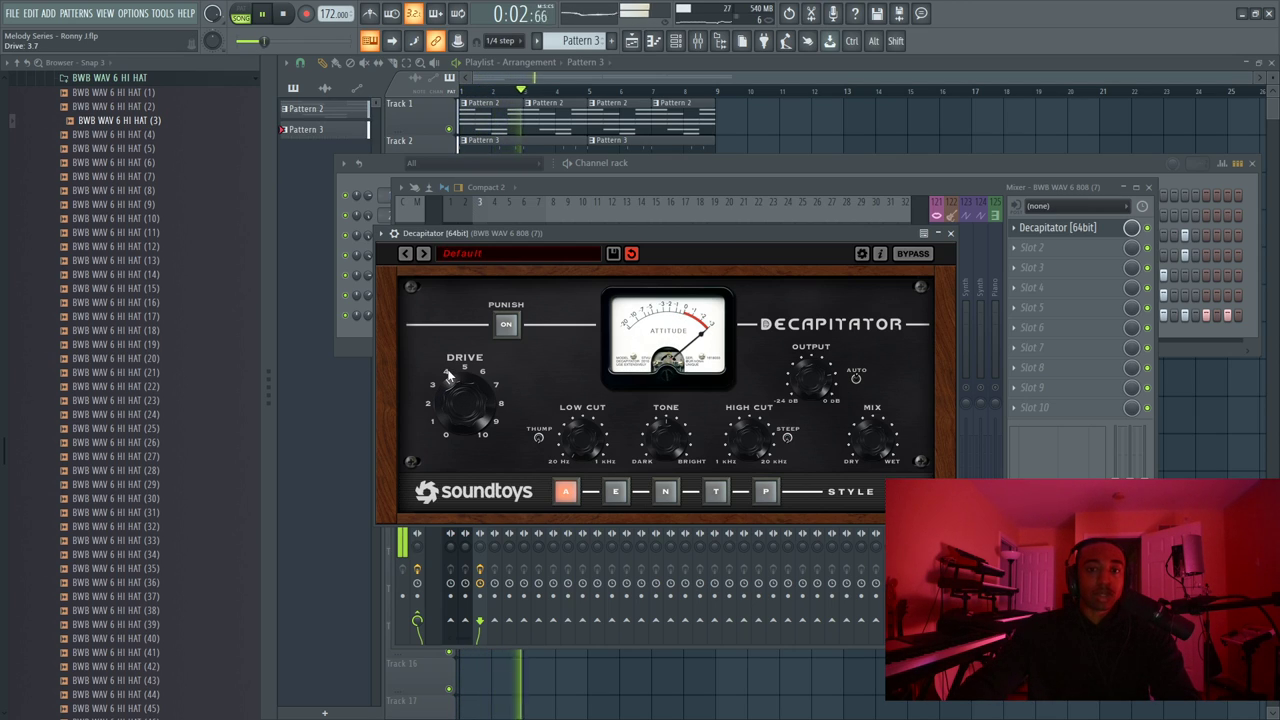
Push the drive to 6.4, then compare lower values and settle it near 3.1
{"action": "left_click_drag", "start_coordinate": [749, 232], "coordinate": [869, 244]}
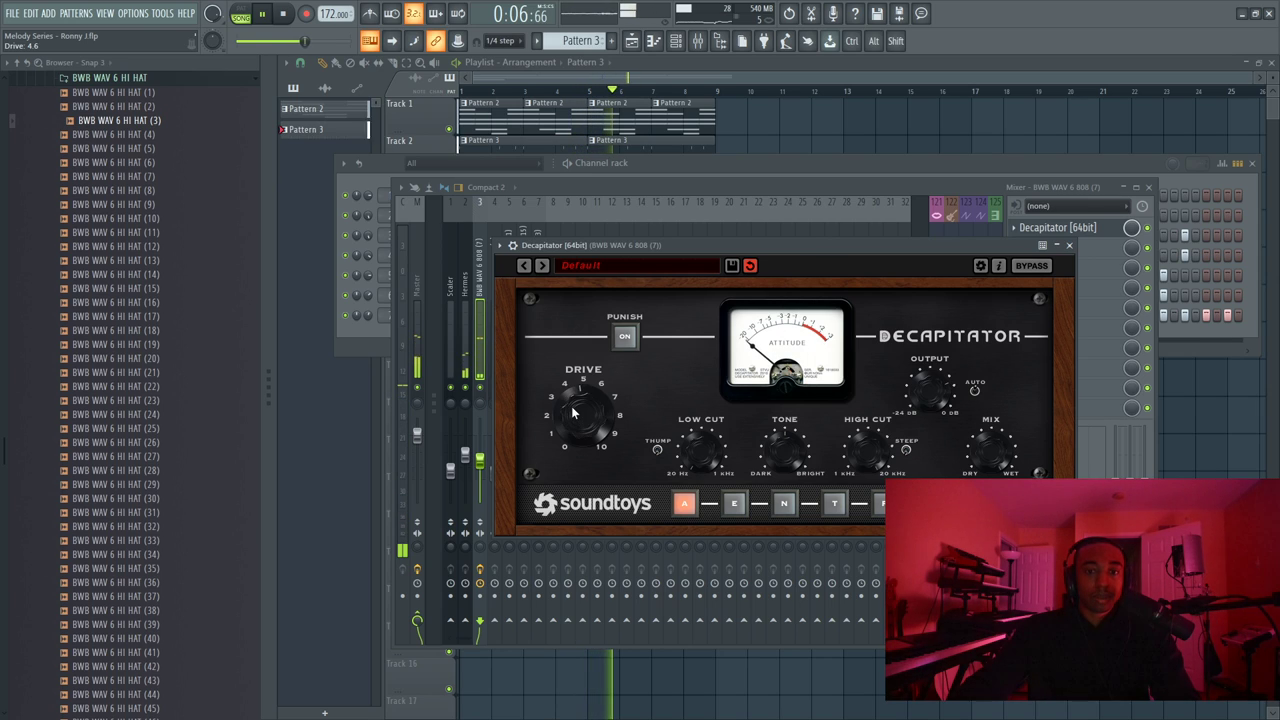
{"action": "left_click_drag", "start_coordinate": [569, 403], "coordinate": [573, 395]}
{"action": "left_click_drag", "start_coordinate": [660, 245], "coordinate": [711, 224]}
{"action": "key", "text": "space"}
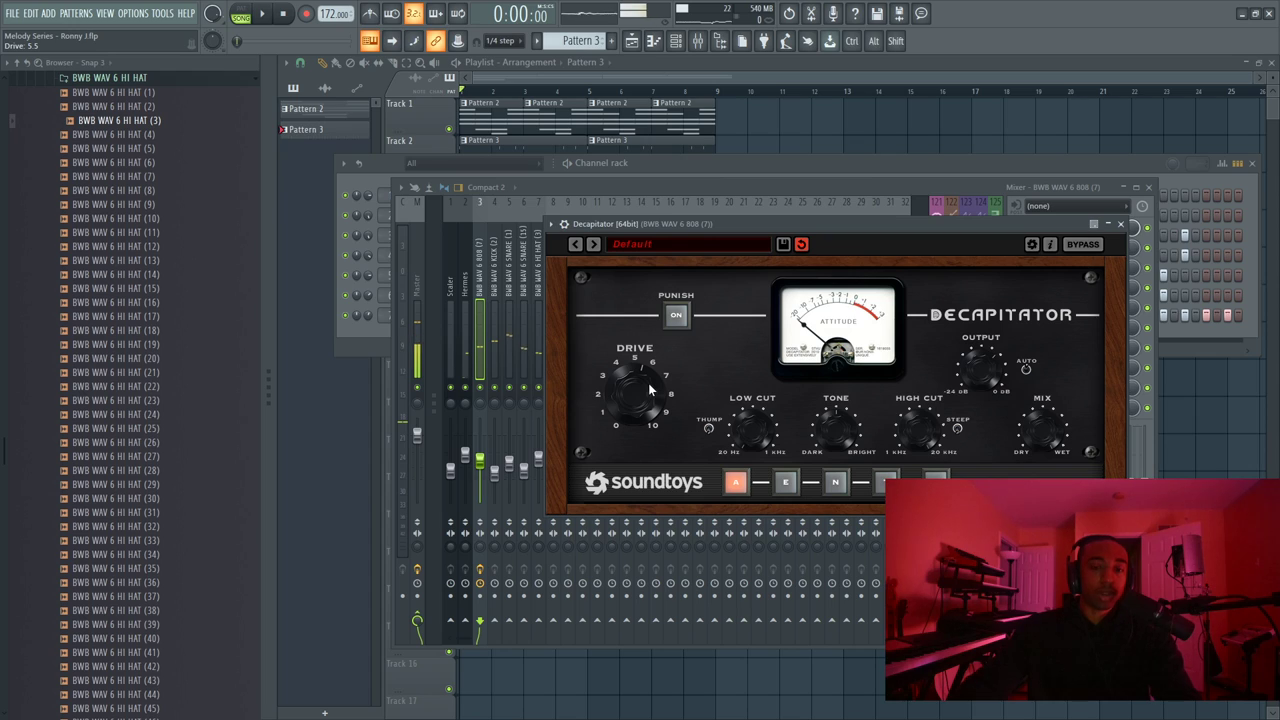
{"action": "left_click_drag", "start_coordinate": [648, 383], "coordinate": [631, 408]}
{"action": "key", "text": "space"}
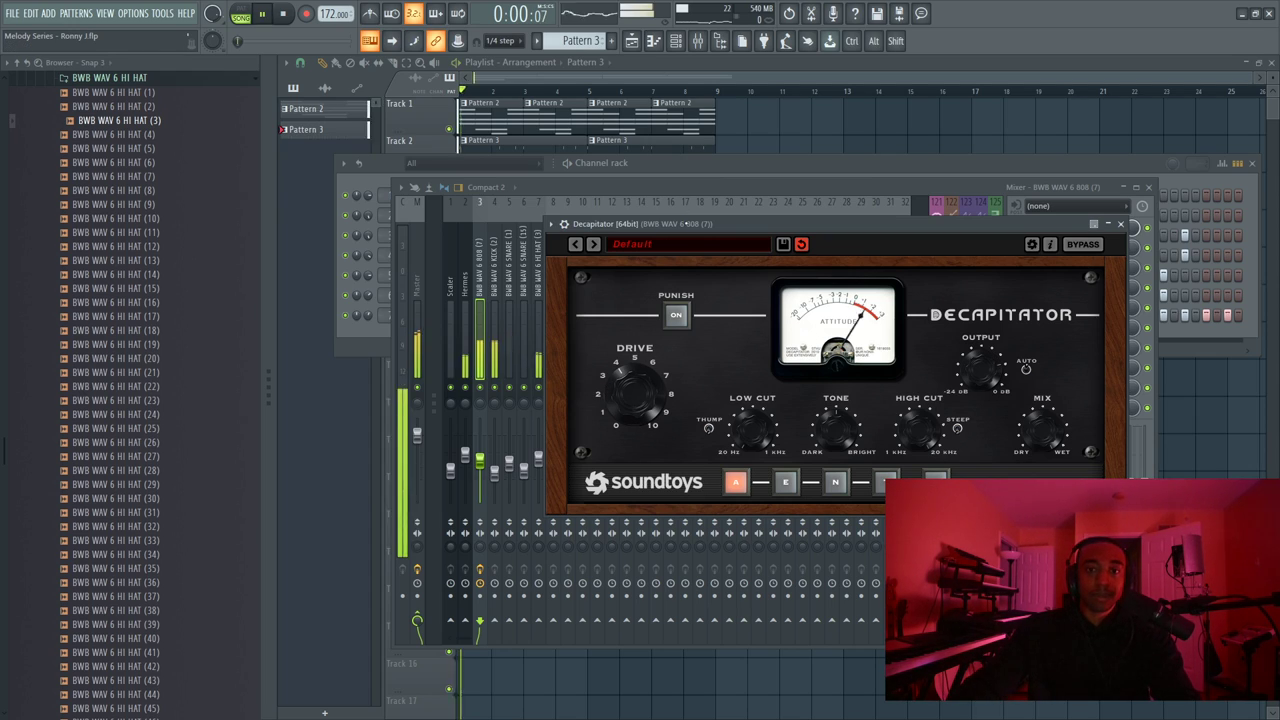
{"action": "left_click_drag", "start_coordinate": [628, 392], "coordinate": [621, 405]}
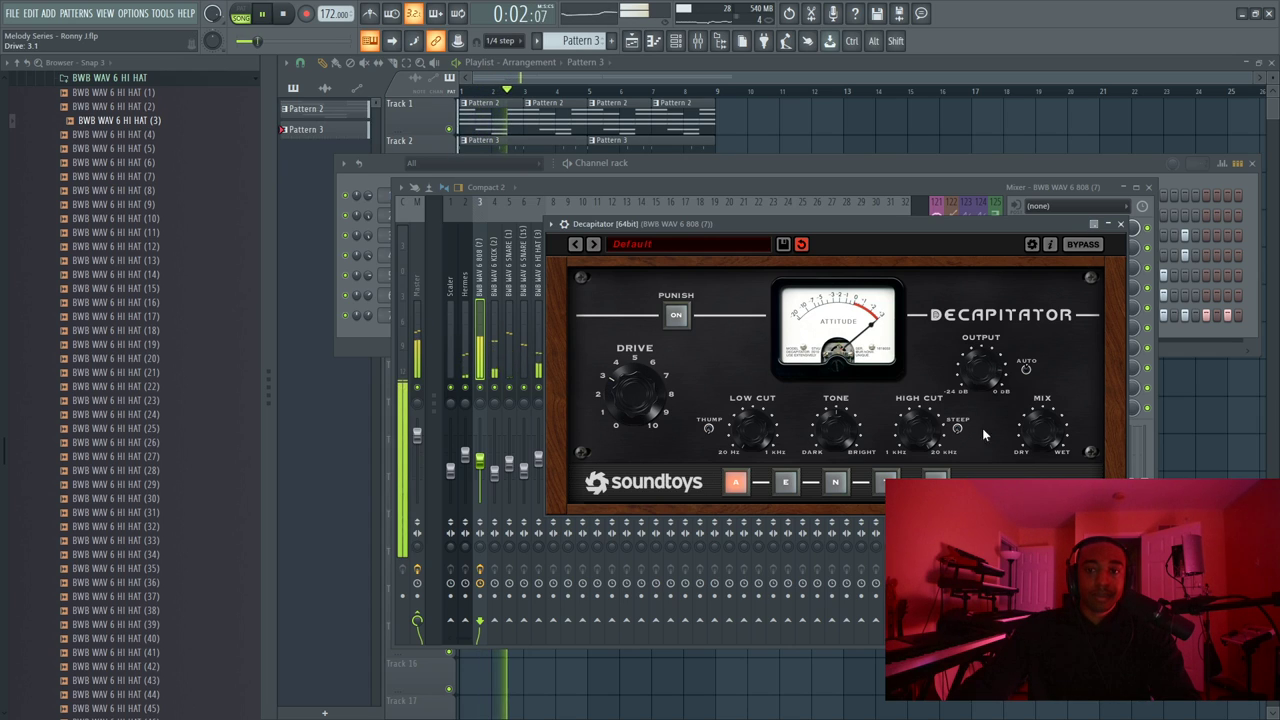
{"action": "key", "text": "space"}
{"action": "left_click_drag", "start_coordinate": [818, 226], "coordinate": [836, 224]}
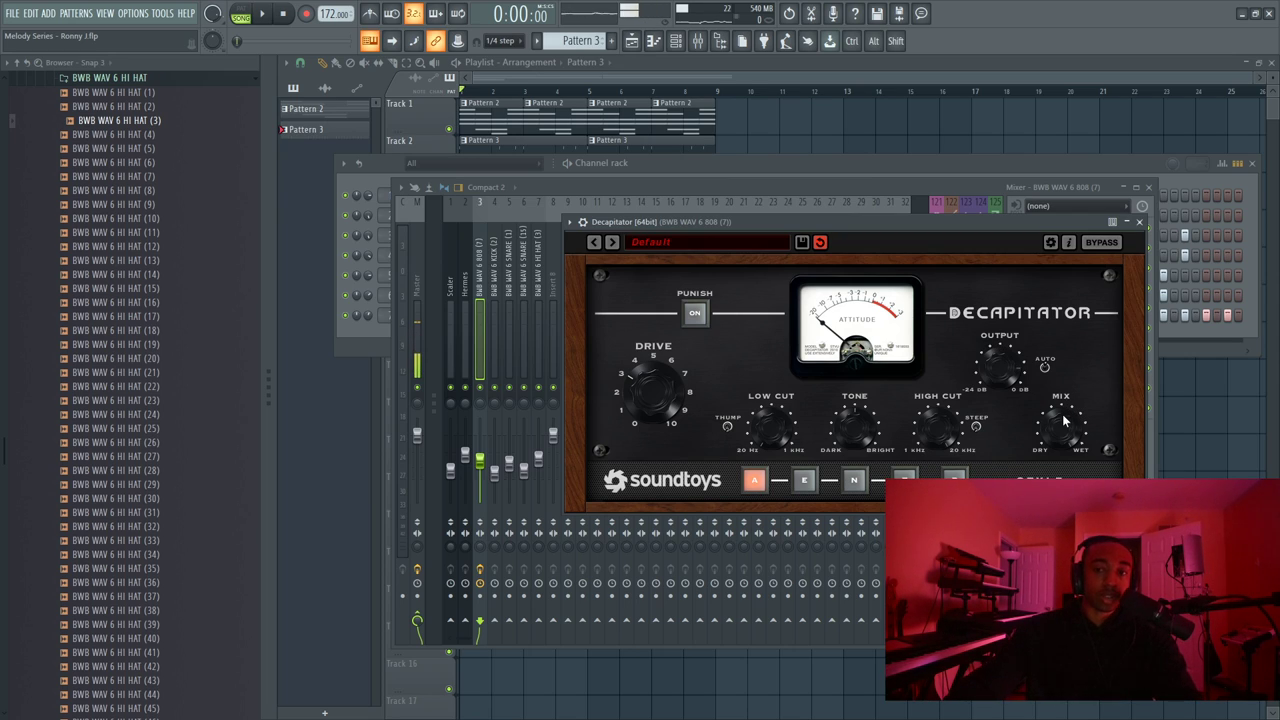
Play the beat and work the Decapitator drive up to about 7
{"action": "key", "text": "space"}
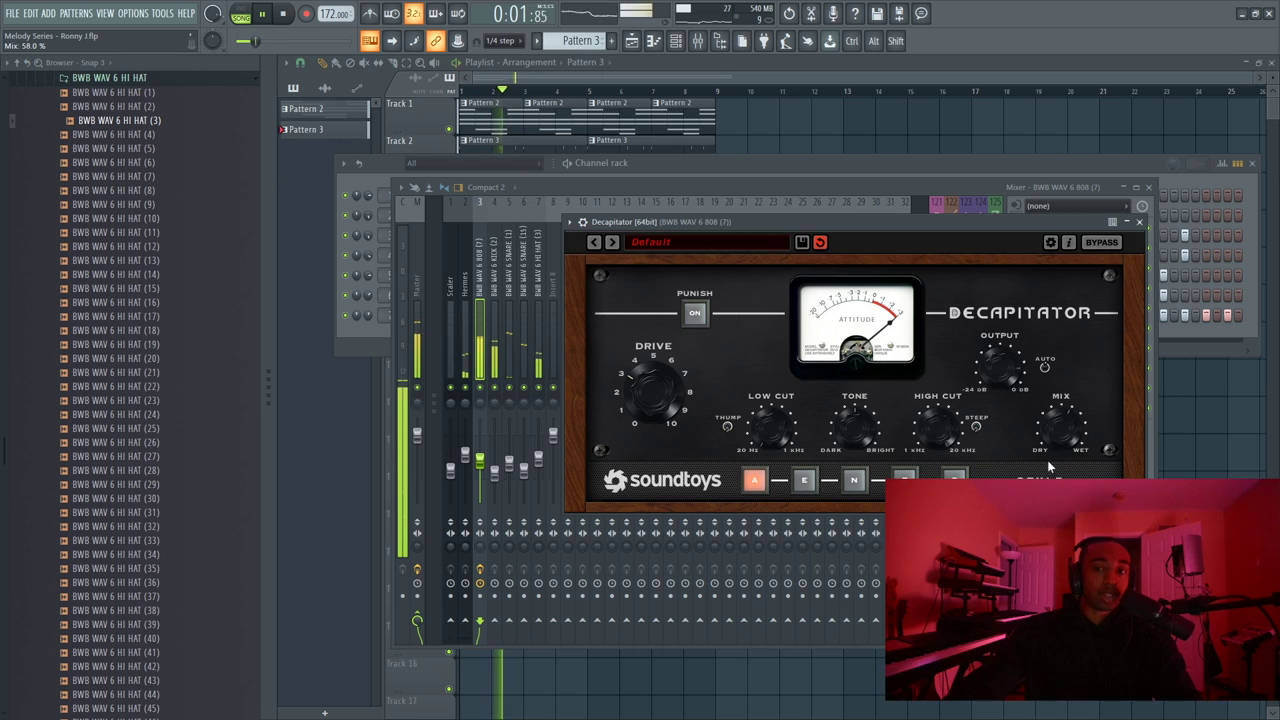
{"action": "scroll", "coordinate": [1056, 439], "scroll_direction": "down", "scroll_amount": 5}
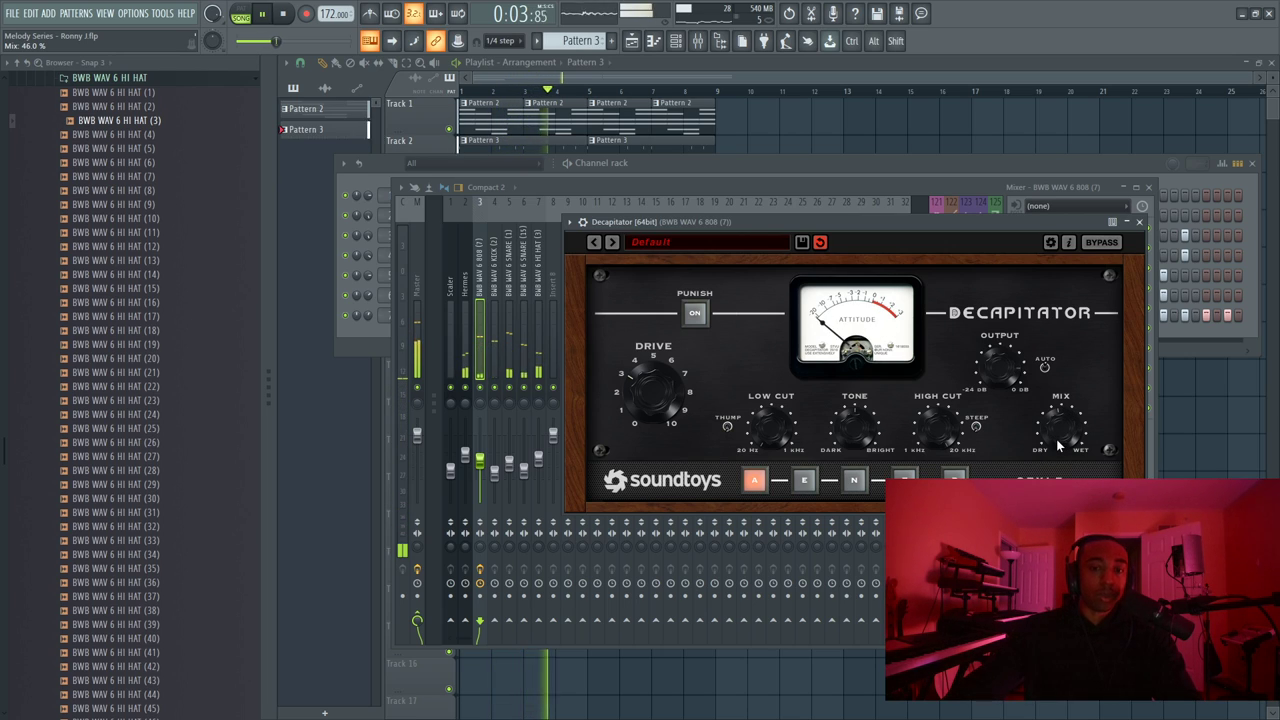
{"action": "scroll", "coordinate": [650, 387], "scroll_direction": "up", "scroll_amount": 3}
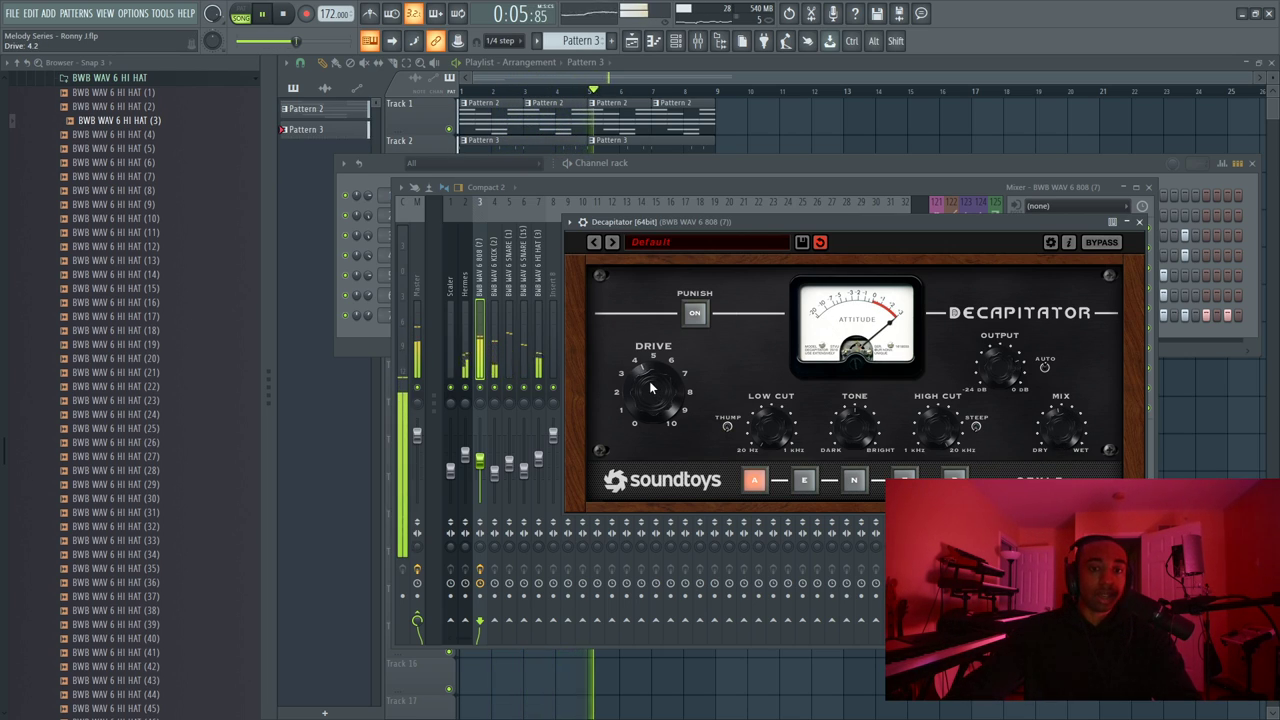
{"action": "scroll", "coordinate": [650, 387], "scroll_direction": "up", "scroll_amount": 5}
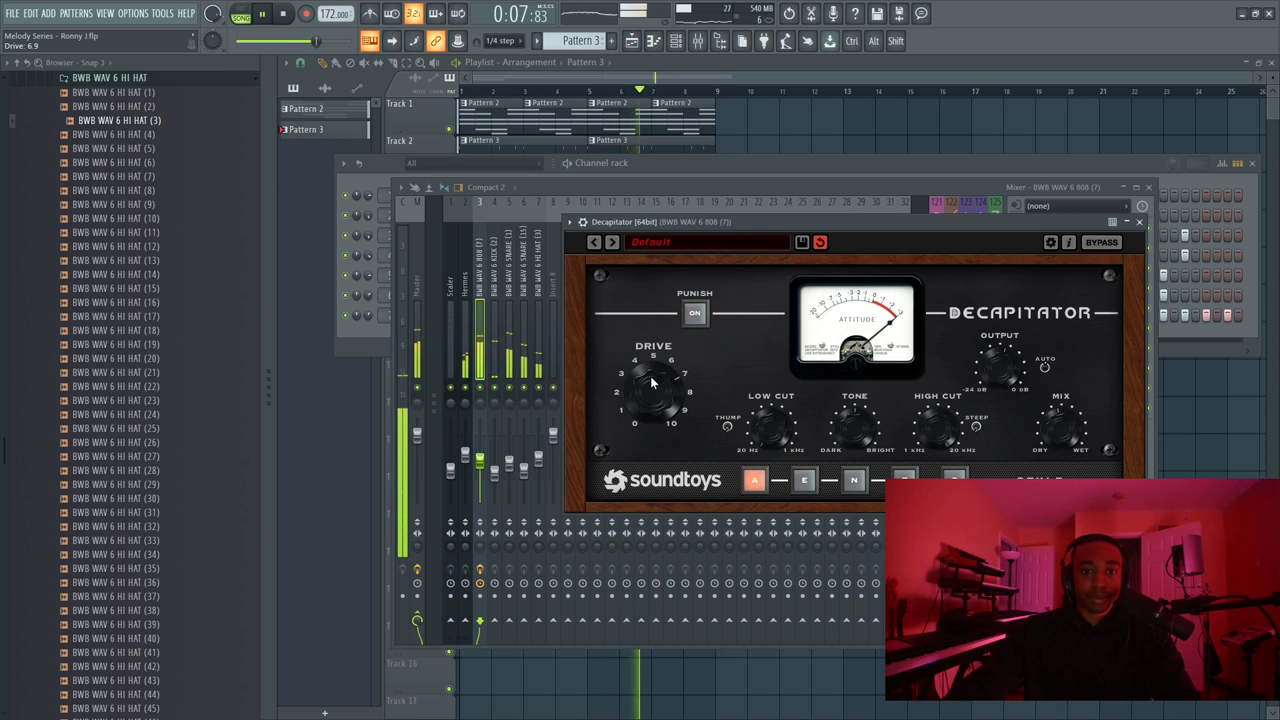
{"action": "scroll", "coordinate": [1066, 424], "scroll_direction": "down", "scroll_amount": 2}
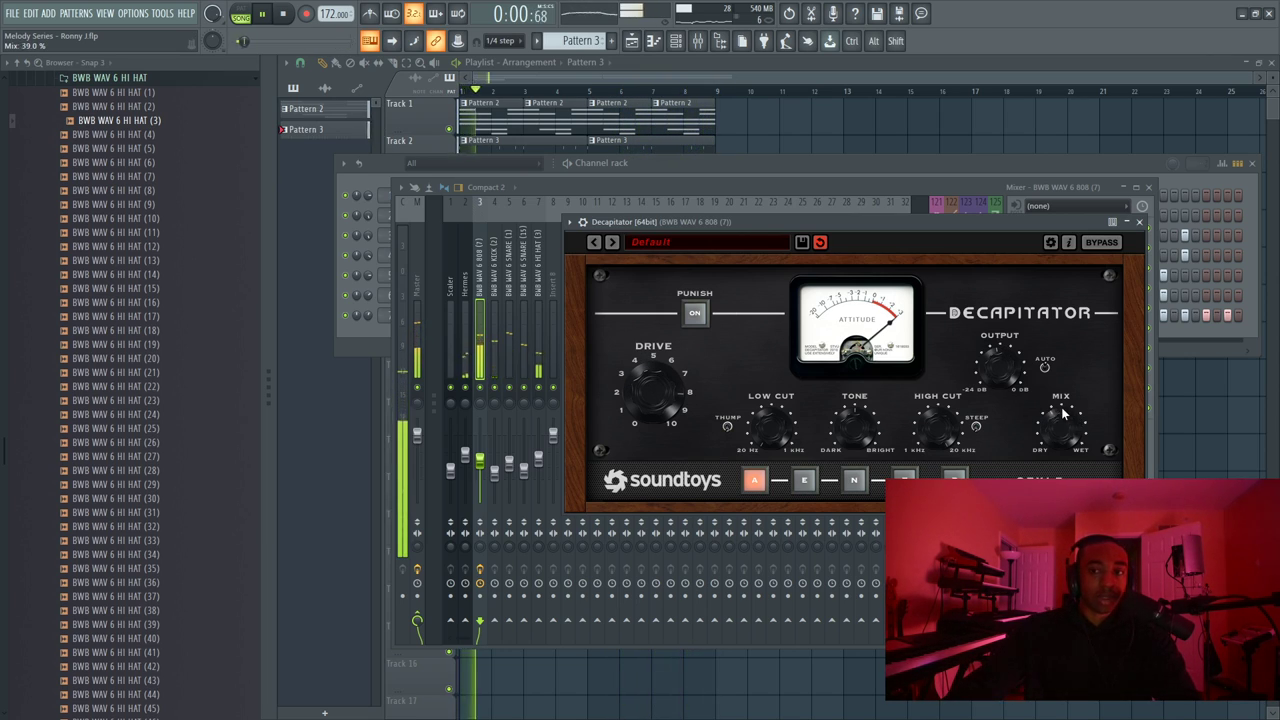
{"action": "scroll", "coordinate": [668, 384], "scroll_direction": "up", "scroll_amount": 3}
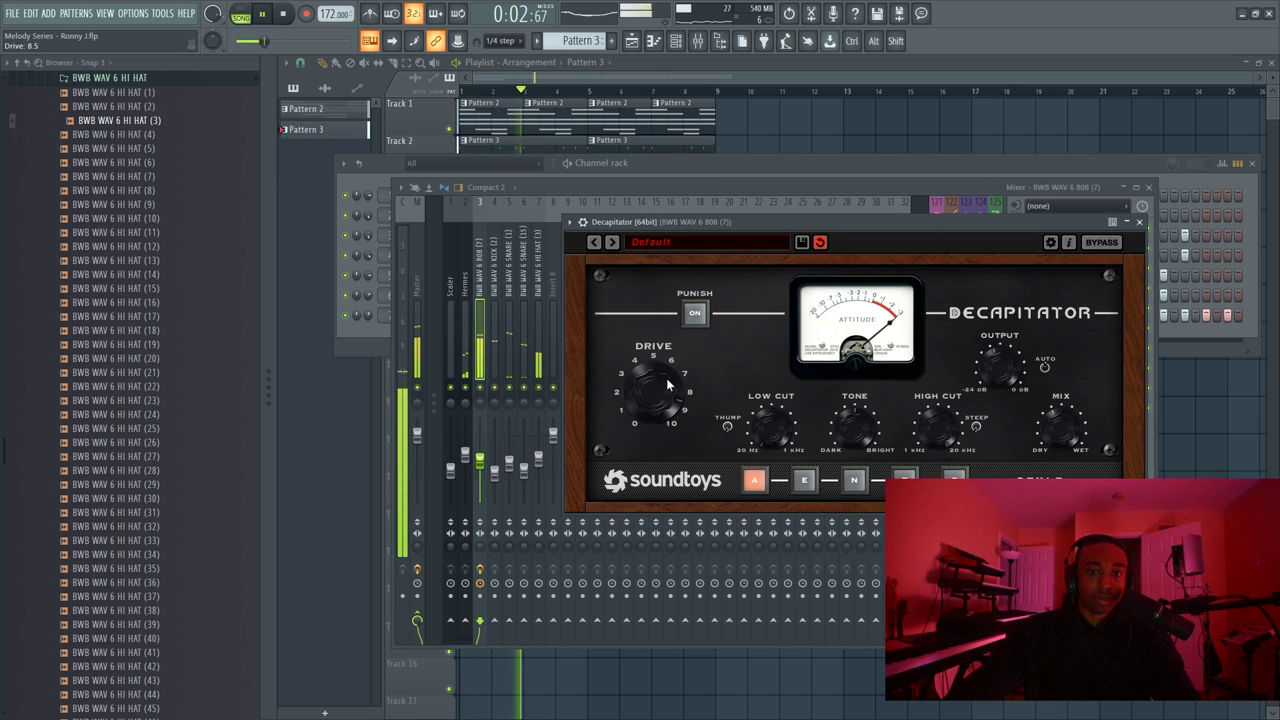
{"action": "scroll", "coordinate": [668, 384], "scroll_direction": "down", "scroll_amount": 4}
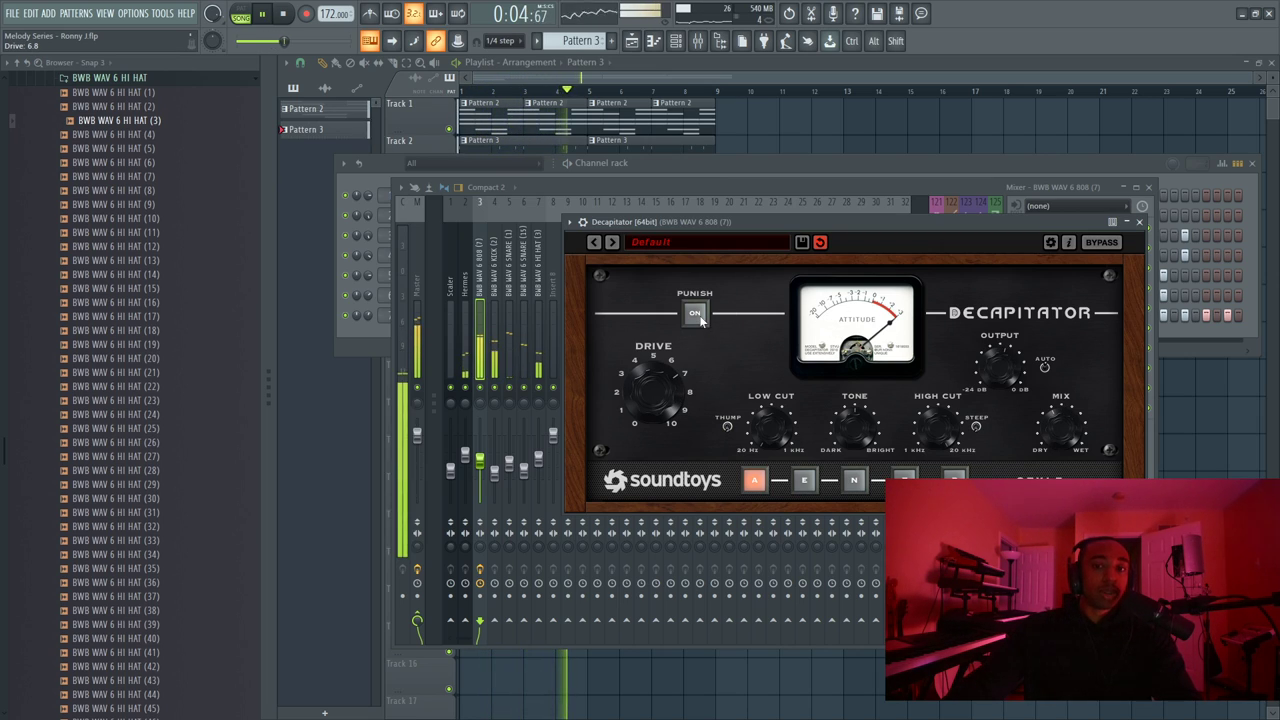
Turn on Punish, set the mix above 80%, then close Decapitator and stop playback
{"action": "left_click", "coordinate": [695, 313]}
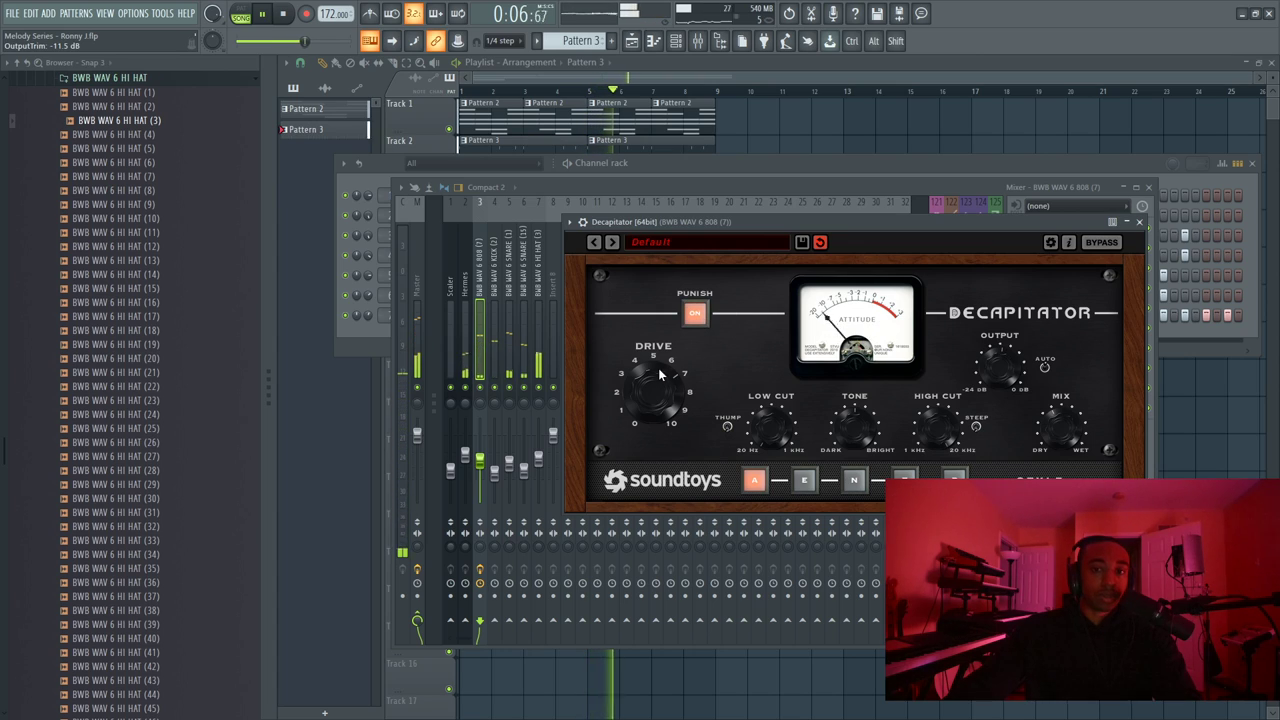
{"action": "scroll", "coordinate": [645, 378], "scroll_direction": "up", "scroll_amount": 3}
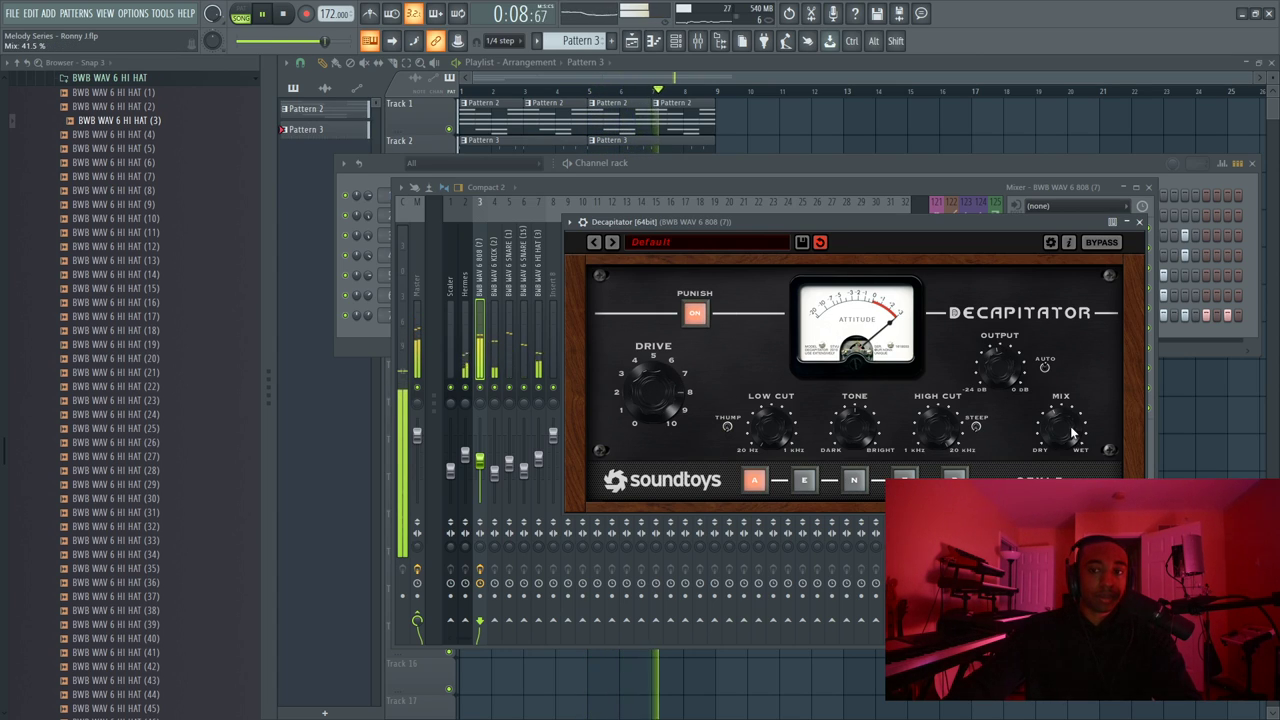
{"action": "scroll", "coordinate": [657, 381], "scroll_direction": "down", "scroll_amount": 2}
{"action": "scroll", "coordinate": [1058, 413], "scroll_direction": "up", "scroll_amount": 2}
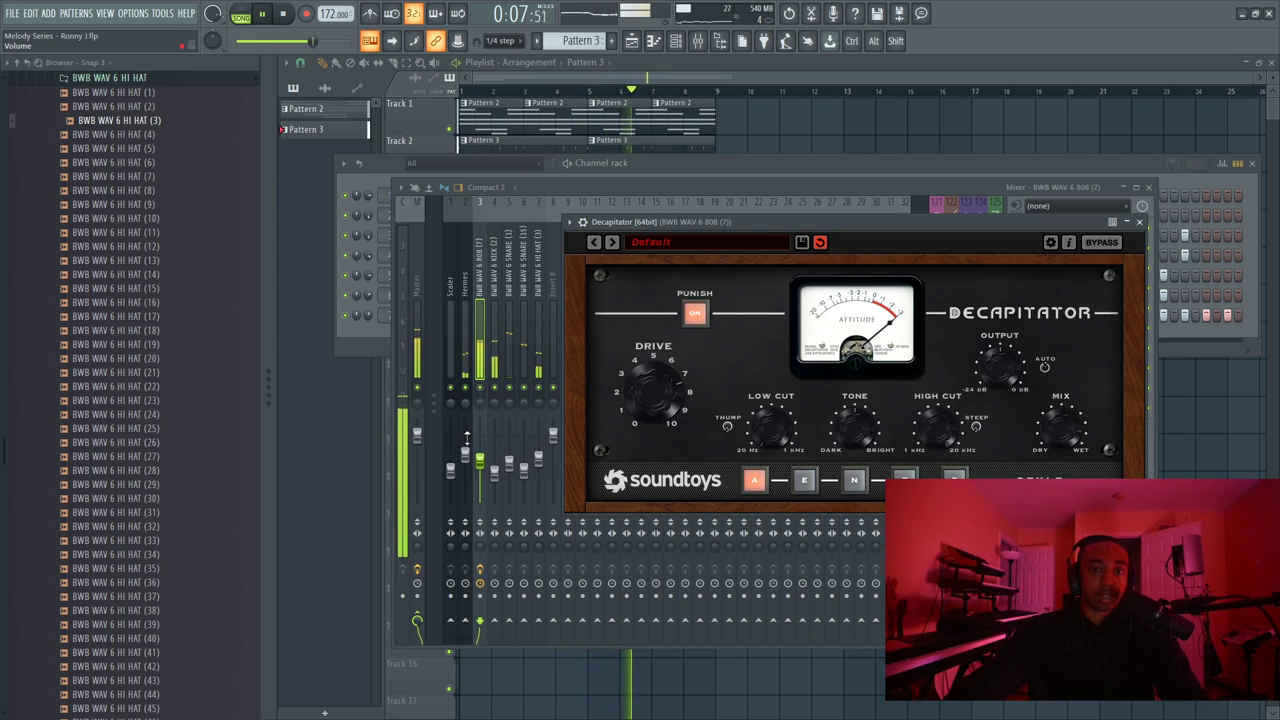
{"action": "left_click", "coordinate": [488, 462]}
{"action": "key", "text": "space"}
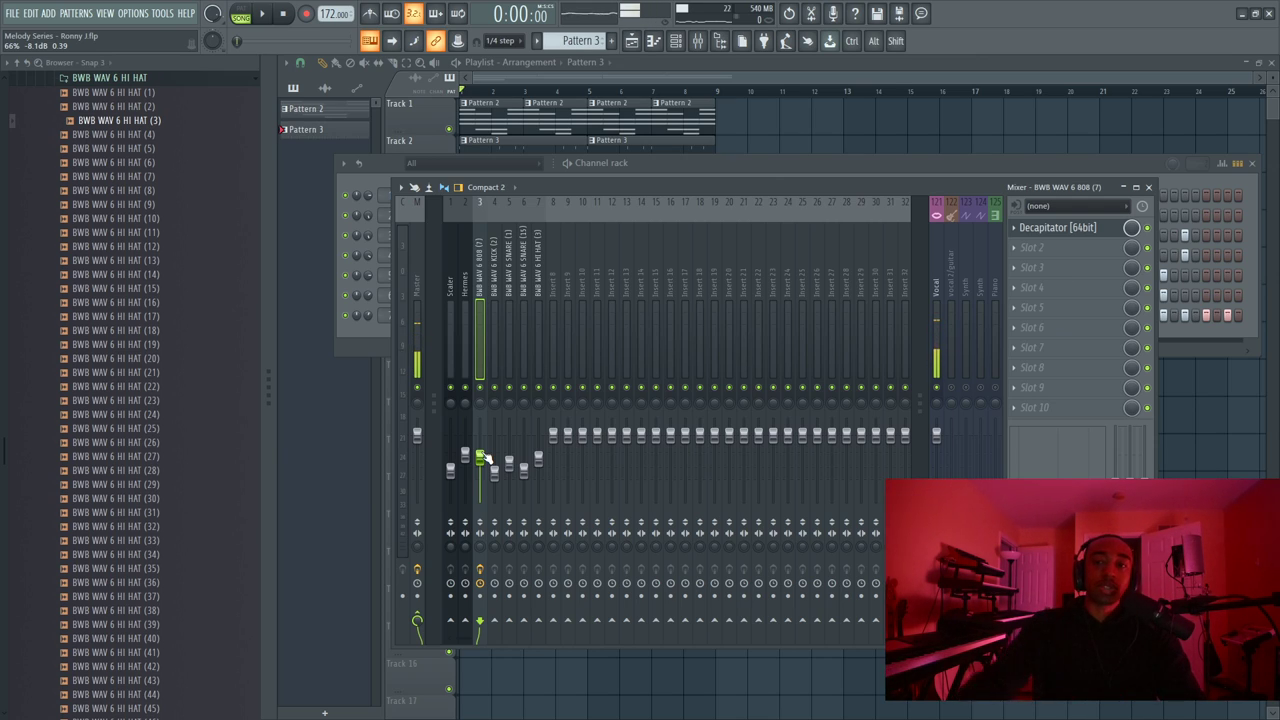
Reopen Decapitator on the 808 insert and raise its mix to 76% during playback
{"action": "left_click", "coordinate": [1086, 230]}
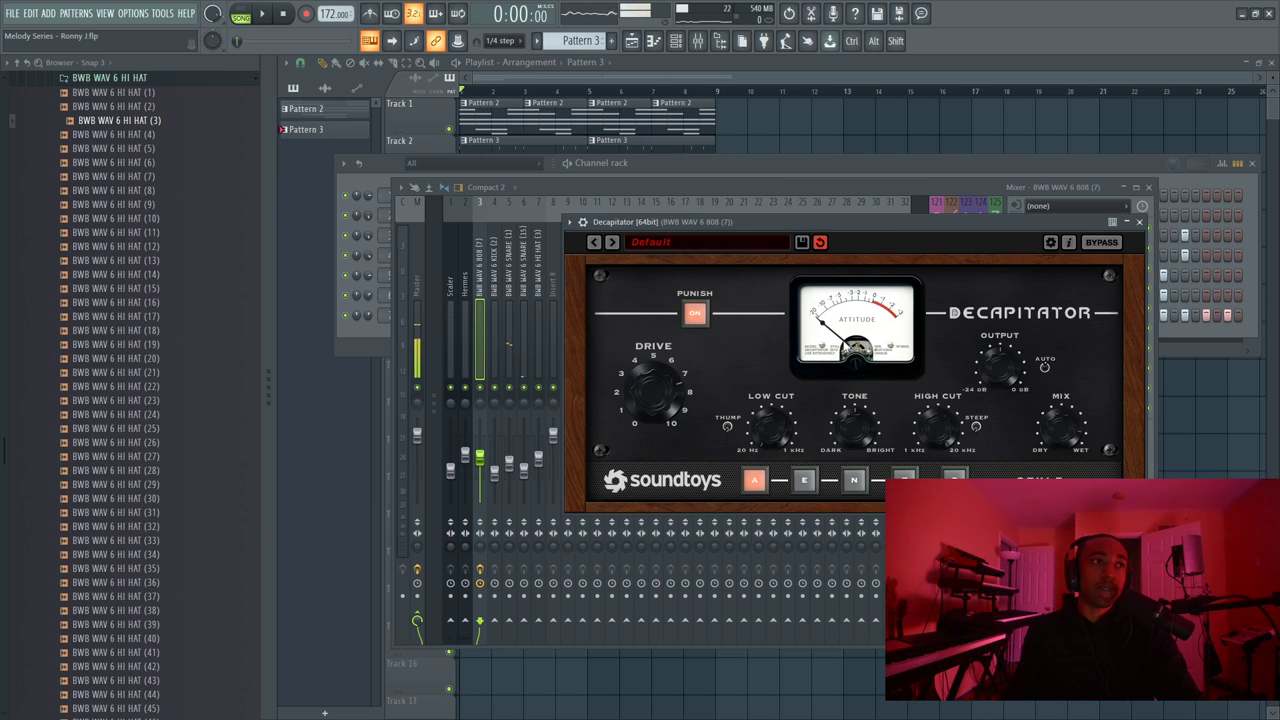
{"action": "key", "text": "space"}
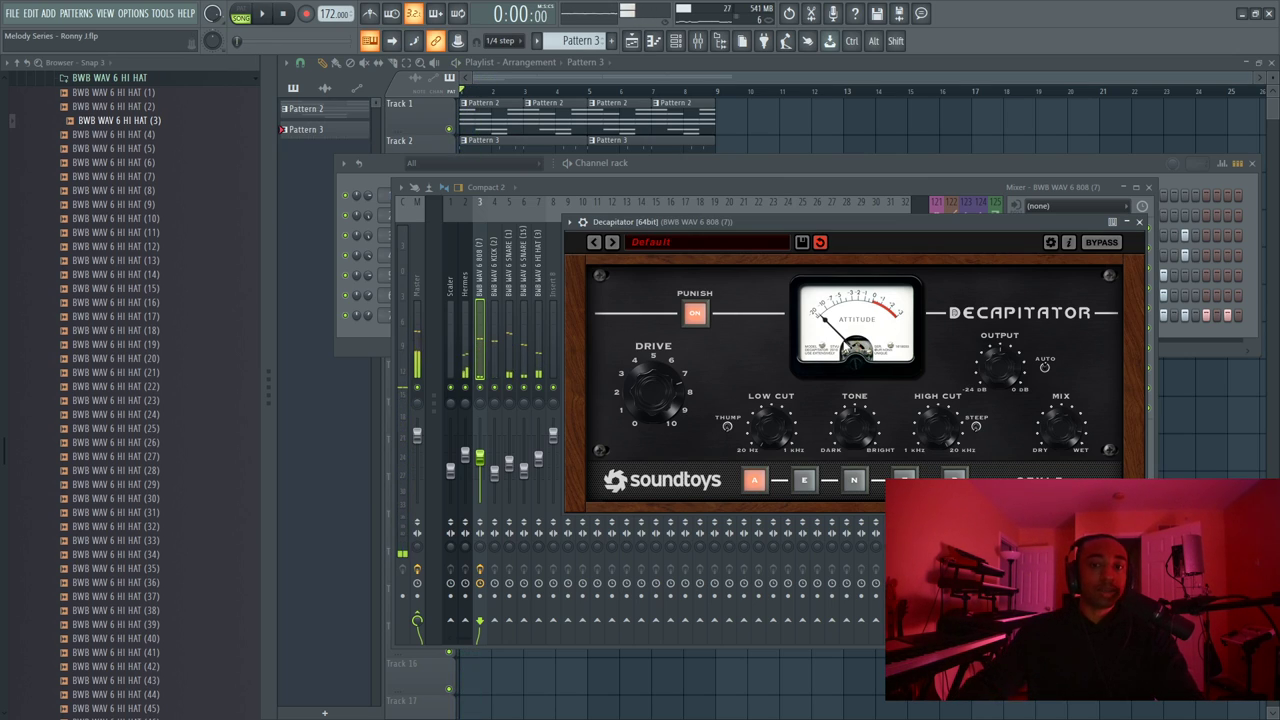
{"action": "key", "text": "space"}
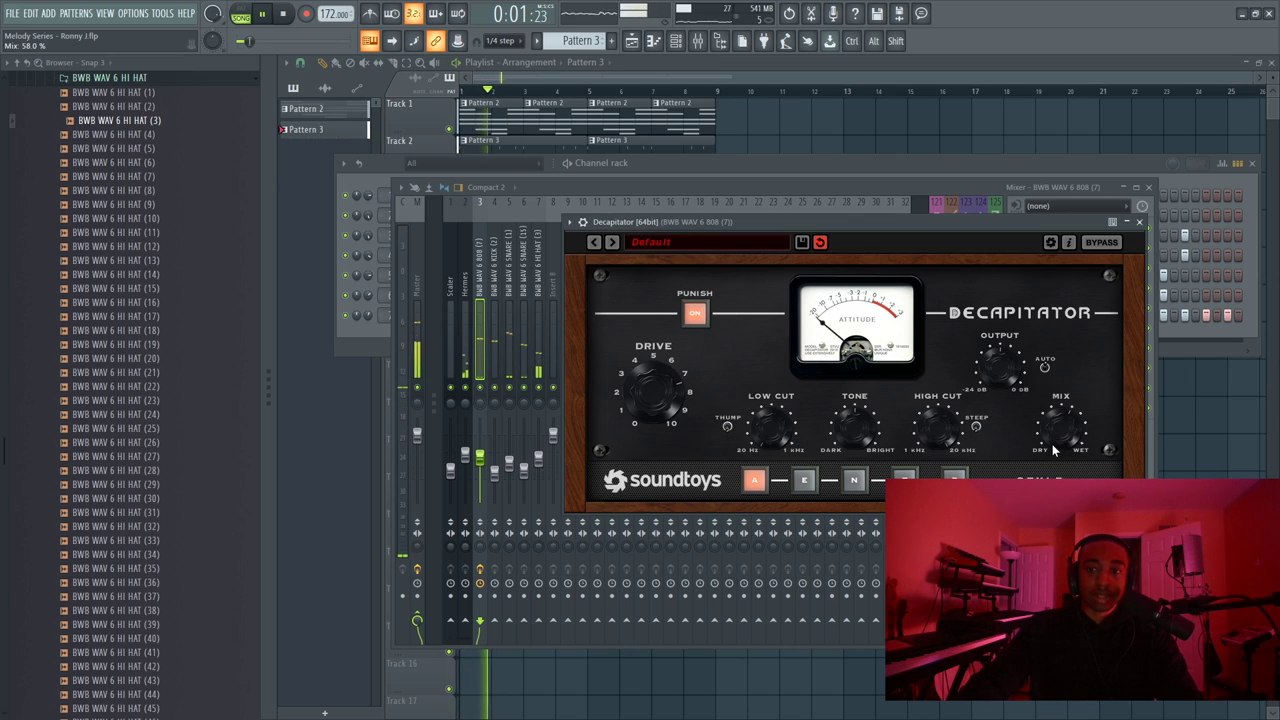
{"action": "left_click_drag", "start_coordinate": [1052, 443], "coordinate": [1058, 430]}
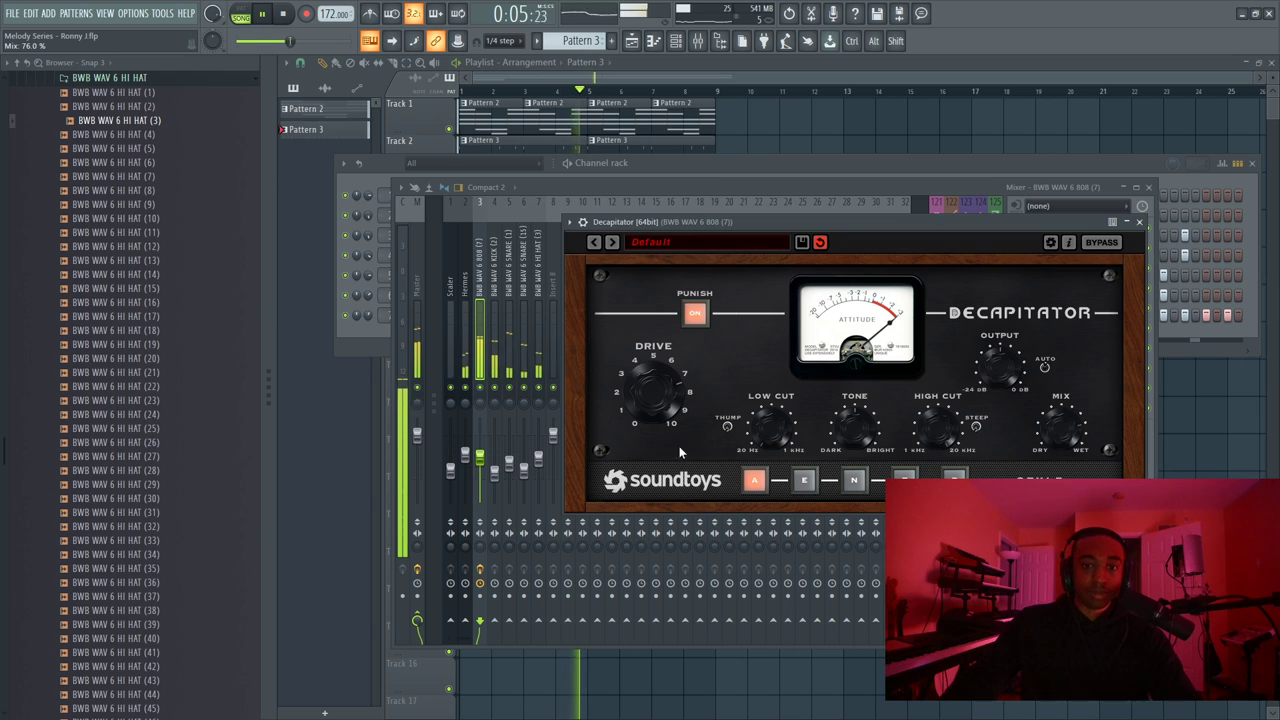
Close Decapitator and load Ozone 9 Exciter into the 808 insert's second slot
{"action": "left_click", "coordinate": [1139, 221]}
{"action": "key", "text": "space"}
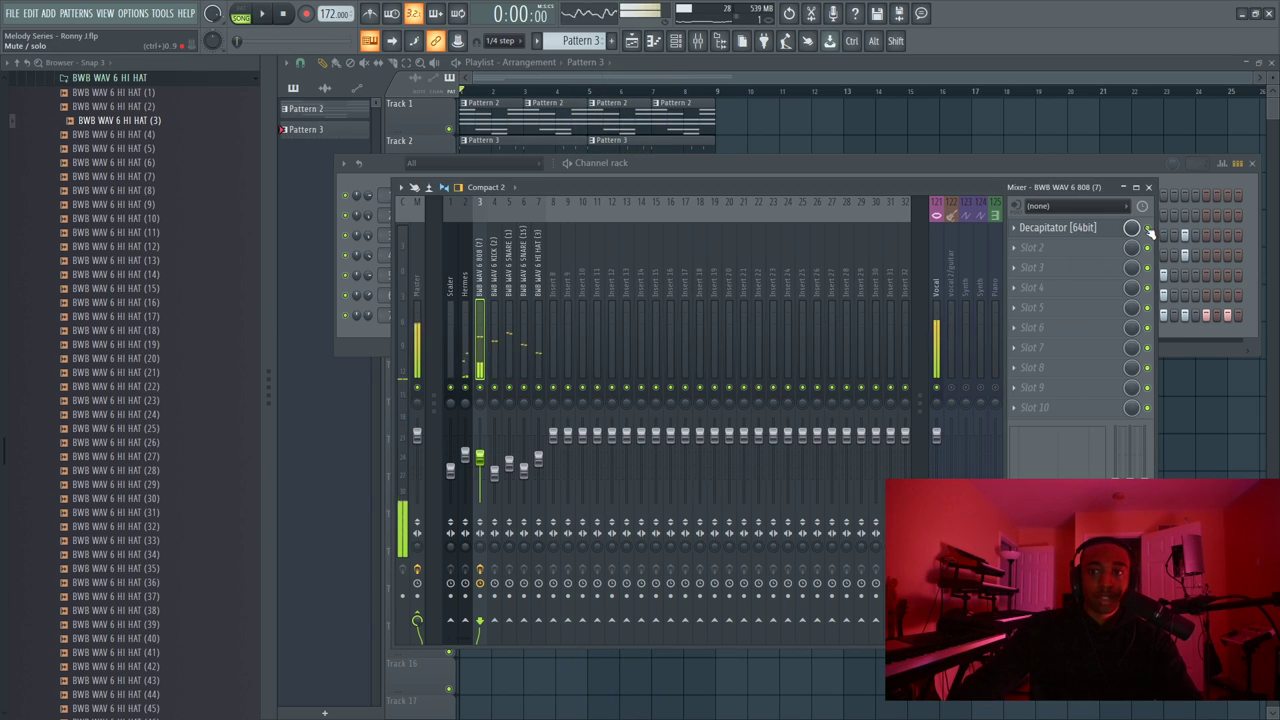
{"action": "left_click", "coordinate": [1092, 251]}
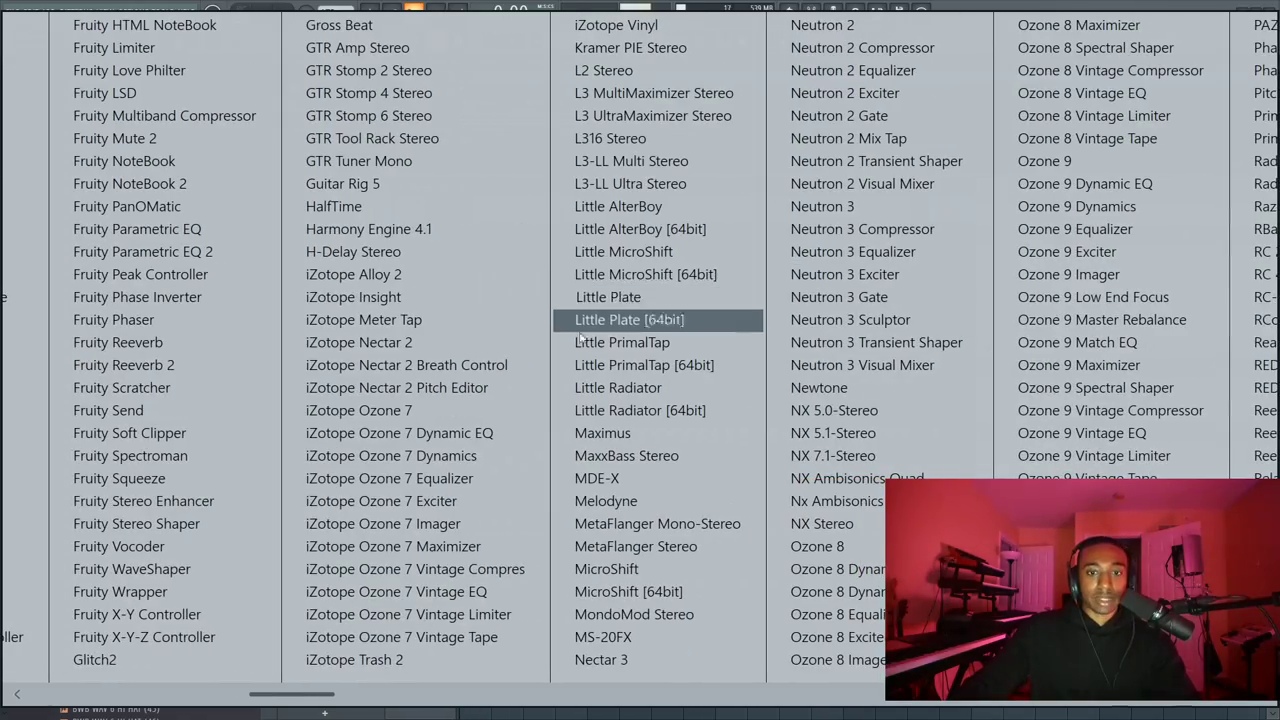
{"action": "scroll", "coordinate": [463, 418], "scroll_direction": "down", "scroll_amount": 5}
{"action": "scroll", "coordinate": [437, 262], "scroll_direction": "up", "scroll_amount": 3}
{"action": "left_click", "coordinate": [590, 255]}
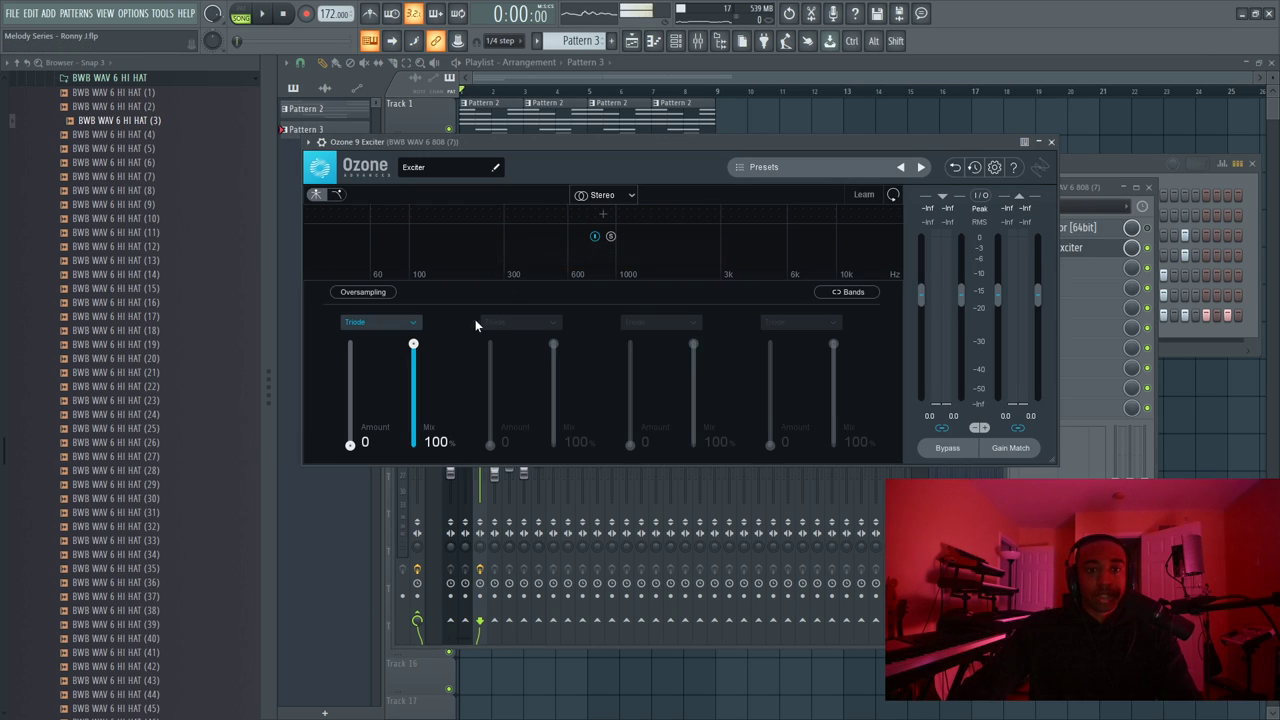
Split the exciter into two bands and raise the low band's amount to 15
{"action": "left_click", "coordinate": [472, 215]}
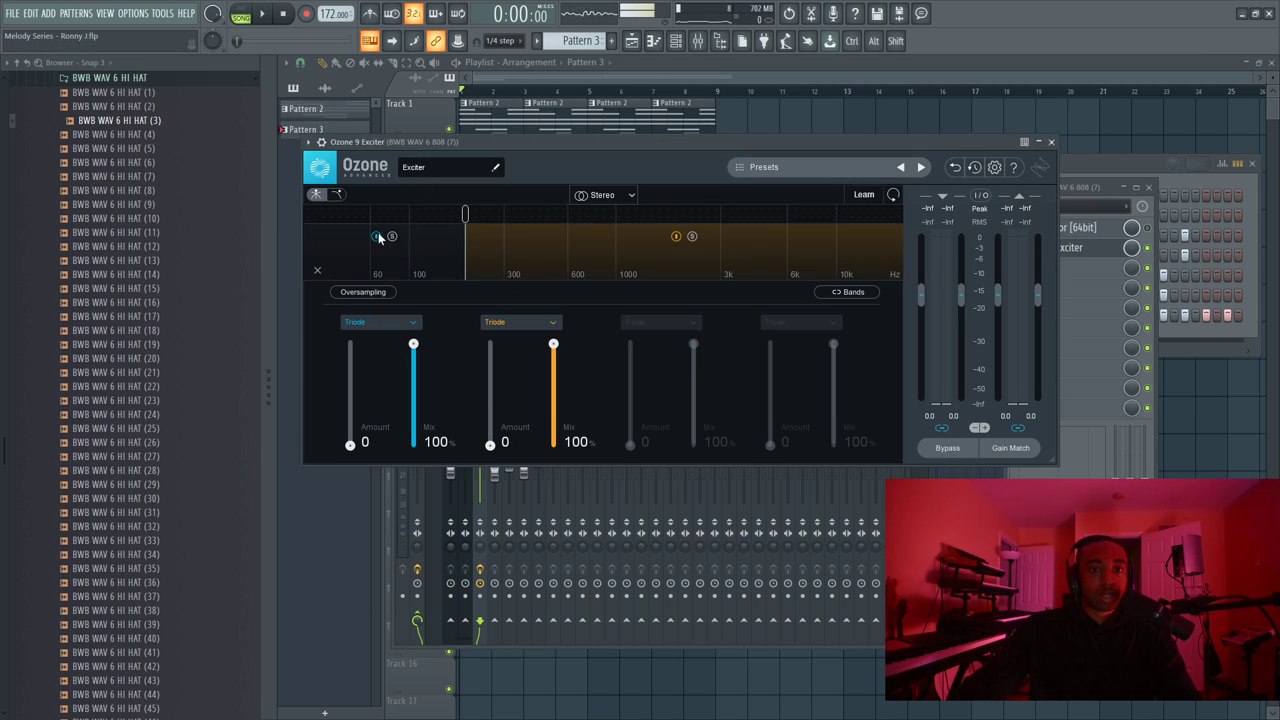
{"action": "key", "text": "space"}
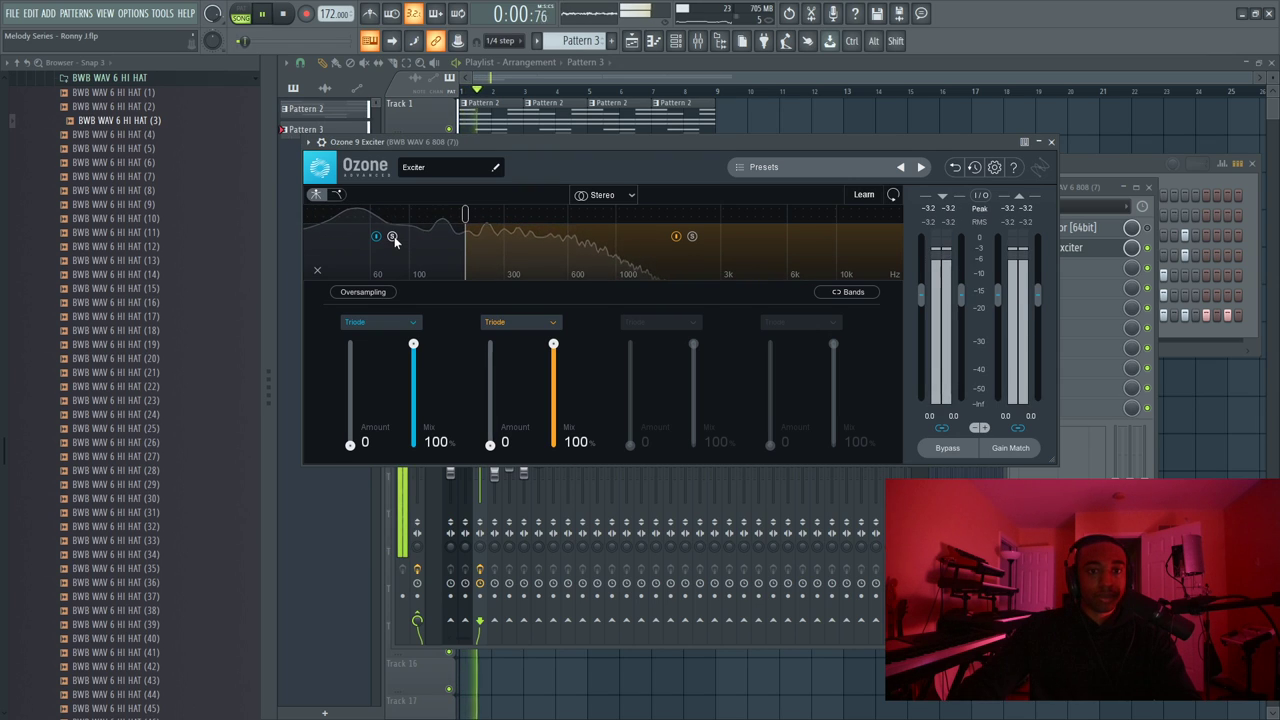
{"action": "left_click_drag", "start_coordinate": [350, 444], "coordinate": [349, 340]}
{"action": "key", "text": "space"}
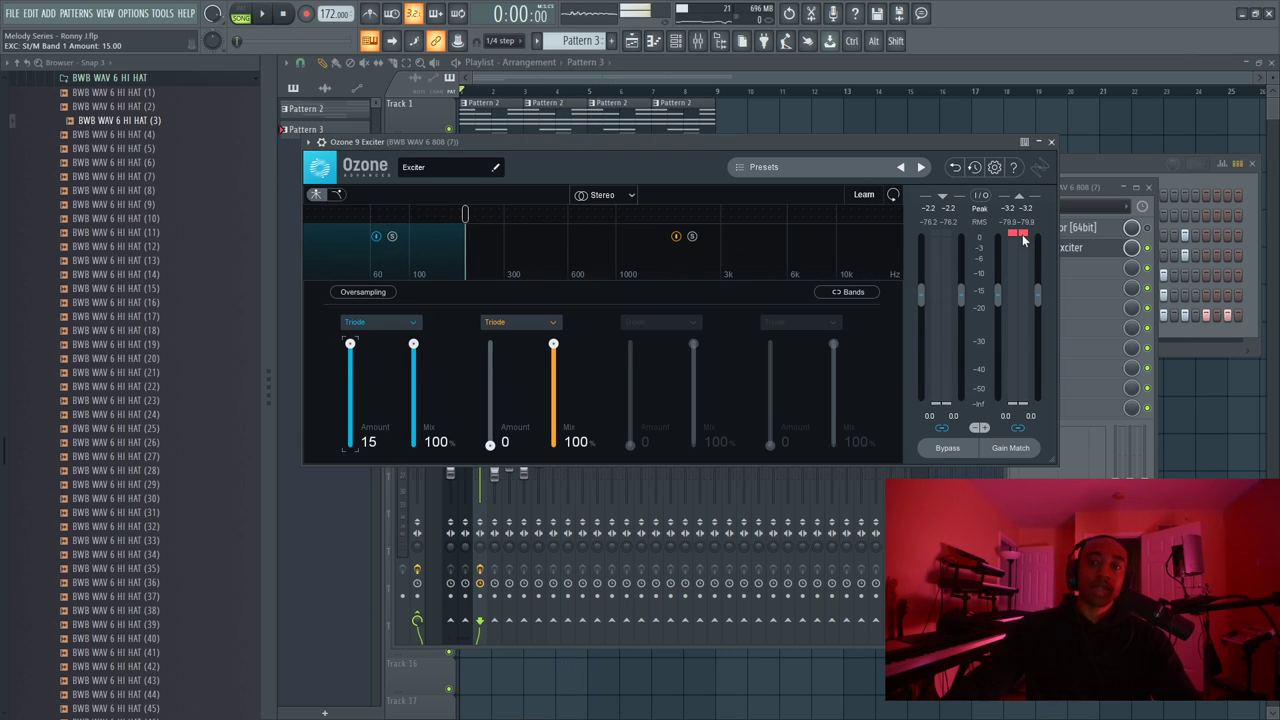
Audition the low band in Tube mode, then switch it back to Triode
{"action": "left_click", "coordinate": [388, 323]}
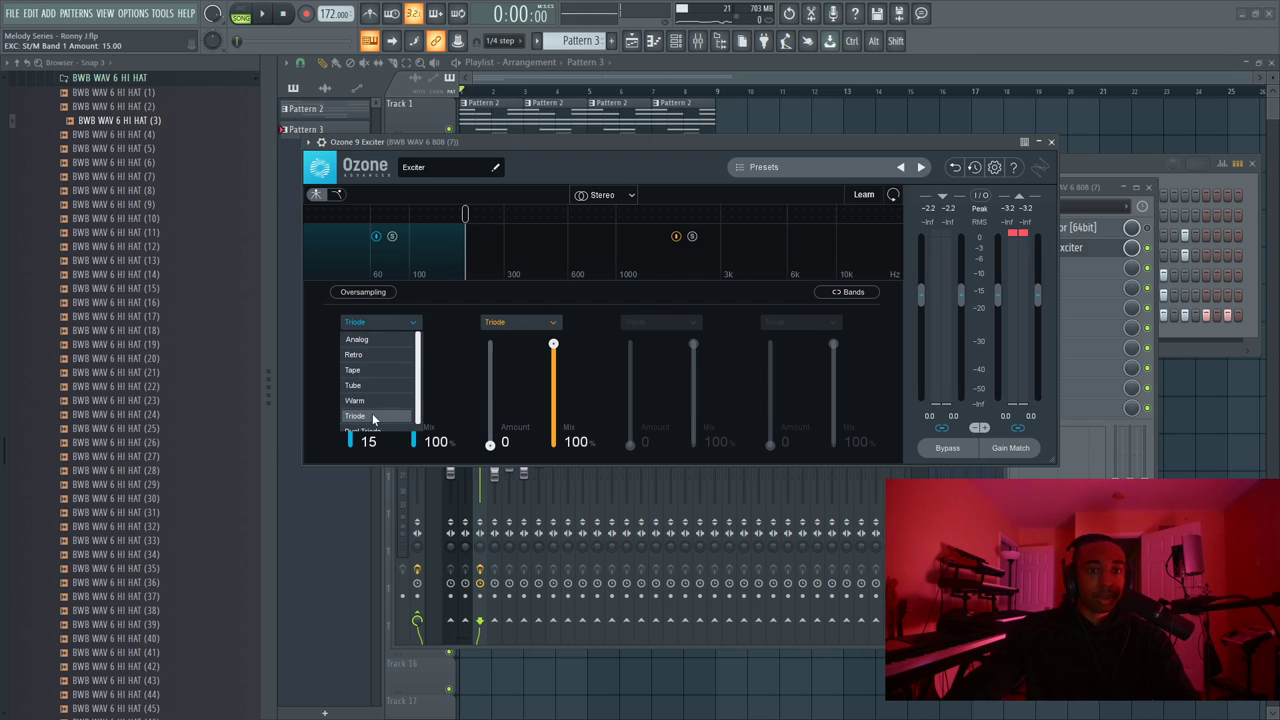
{"action": "scroll", "coordinate": [386, 381], "scroll_direction": "down", "scroll_amount": 1}
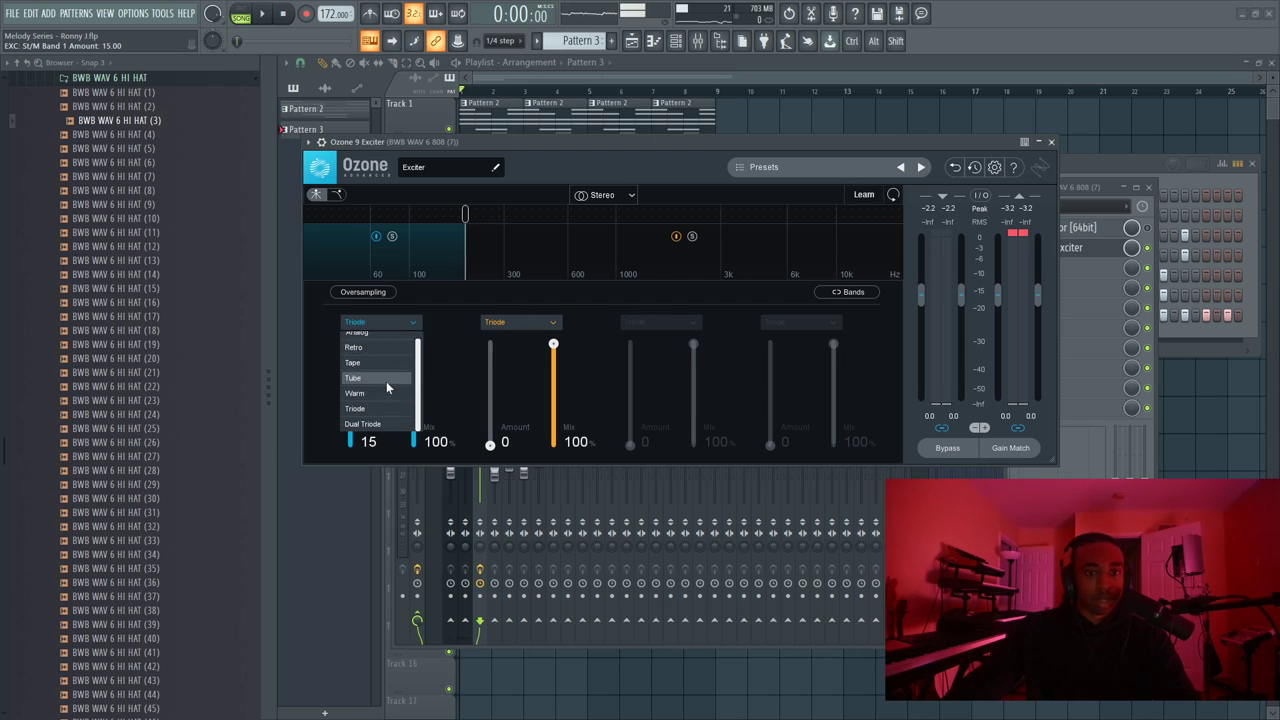
{"action": "left_click", "coordinate": [373, 381]}
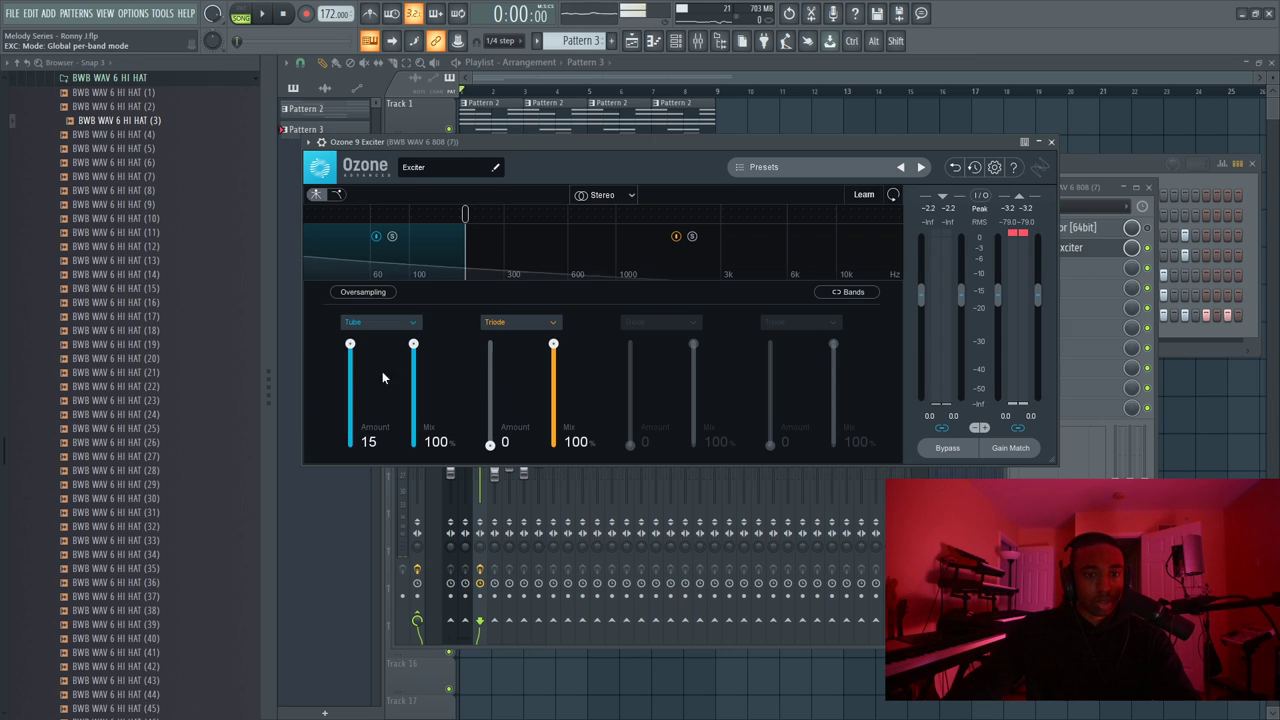
{"action": "key", "text": "space"}
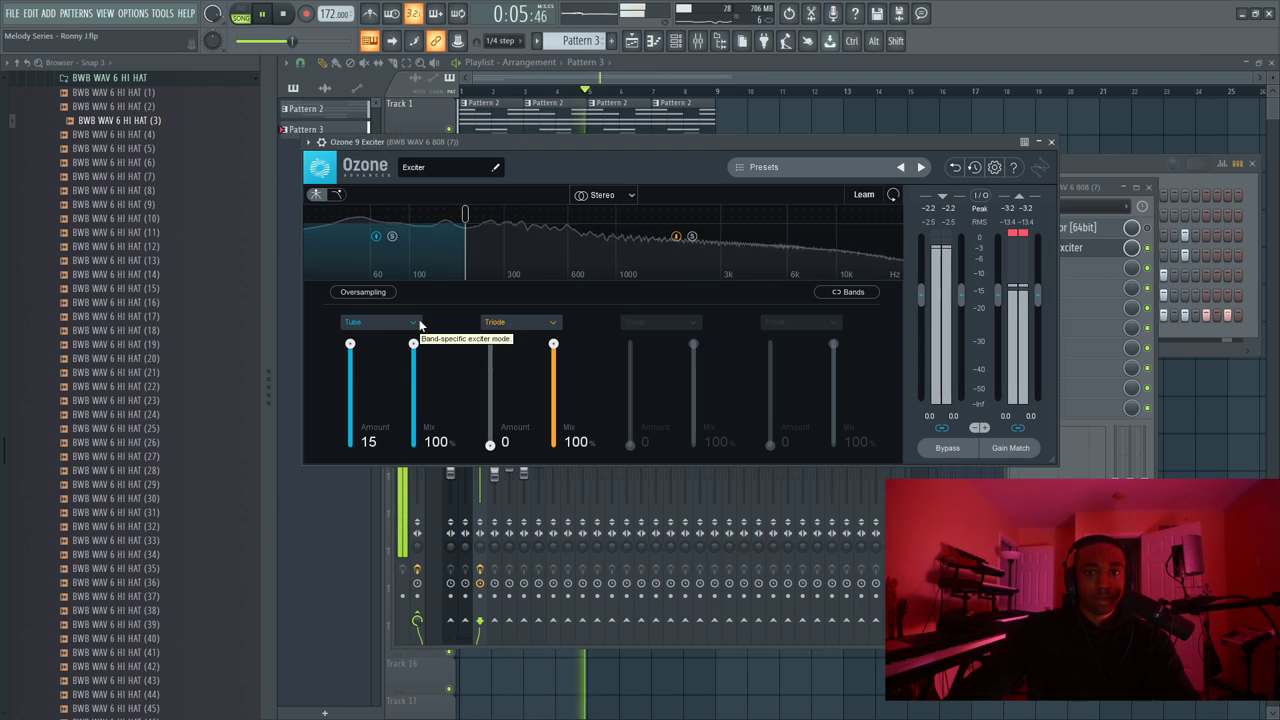
{"action": "key", "text": "space"}
{"action": "left_click", "coordinate": [406, 323]}
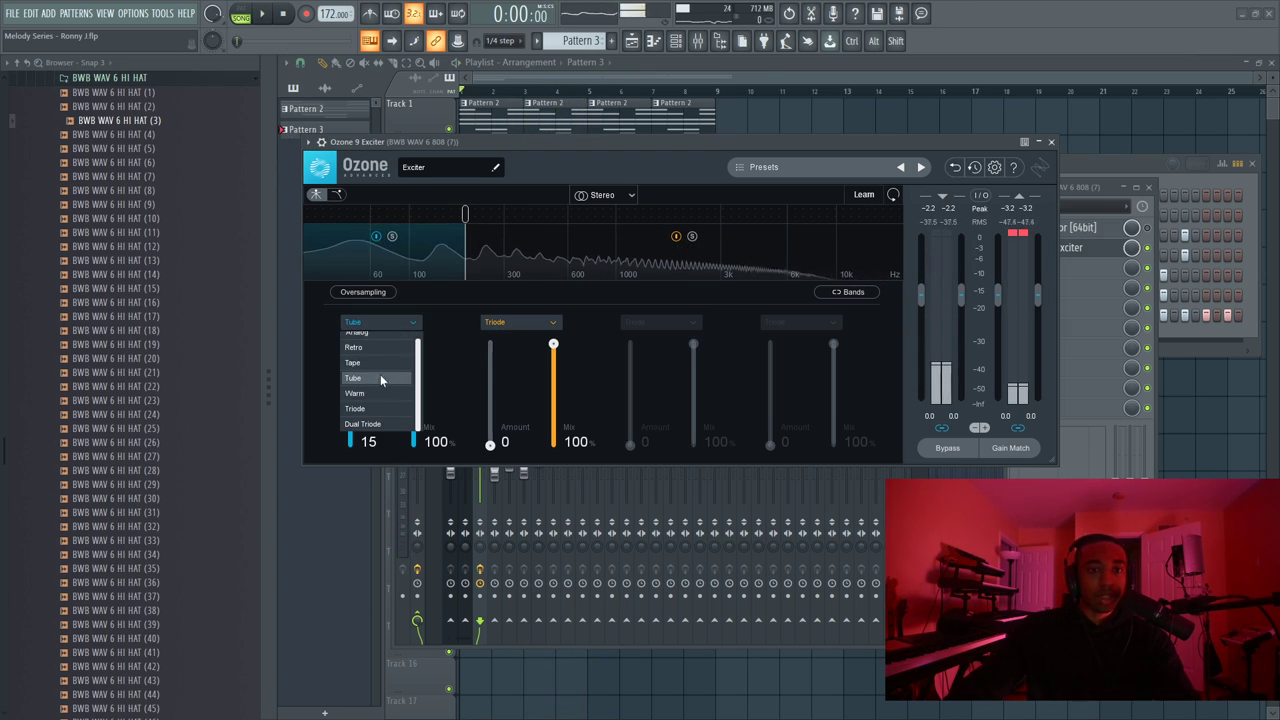
{"action": "left_click", "coordinate": [382, 402]}
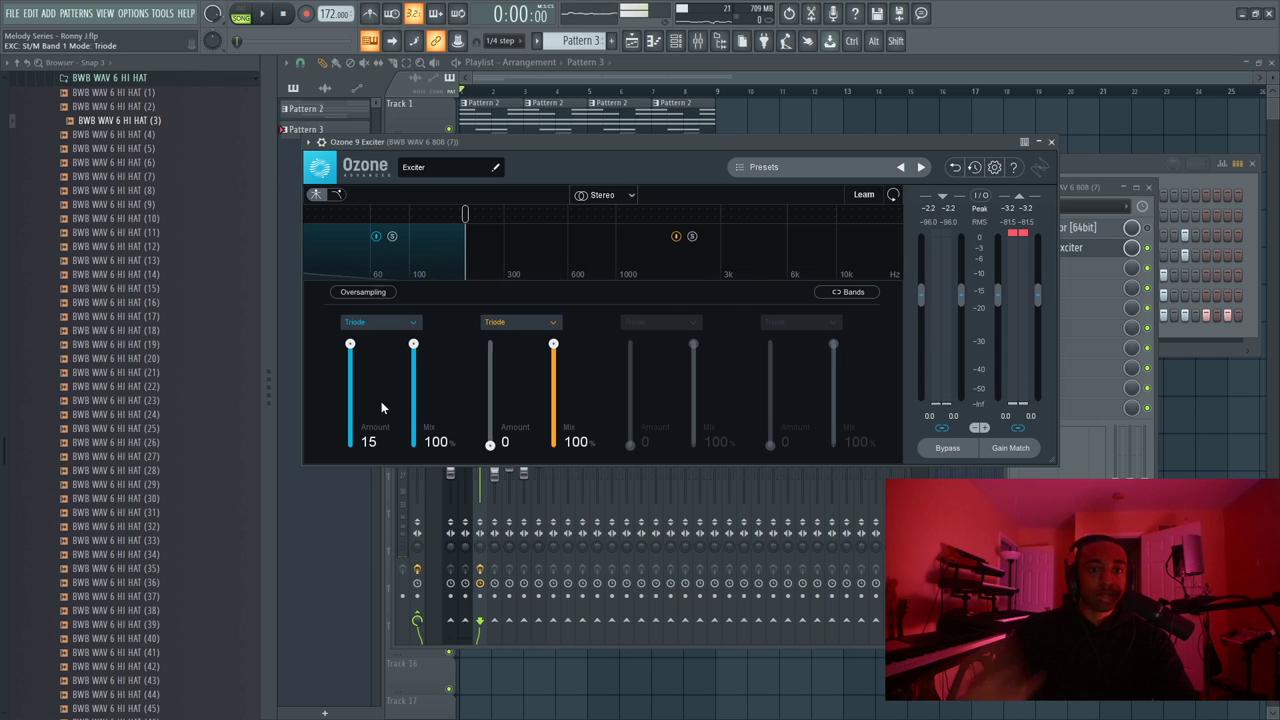
{"action": "key", "text": "space"}
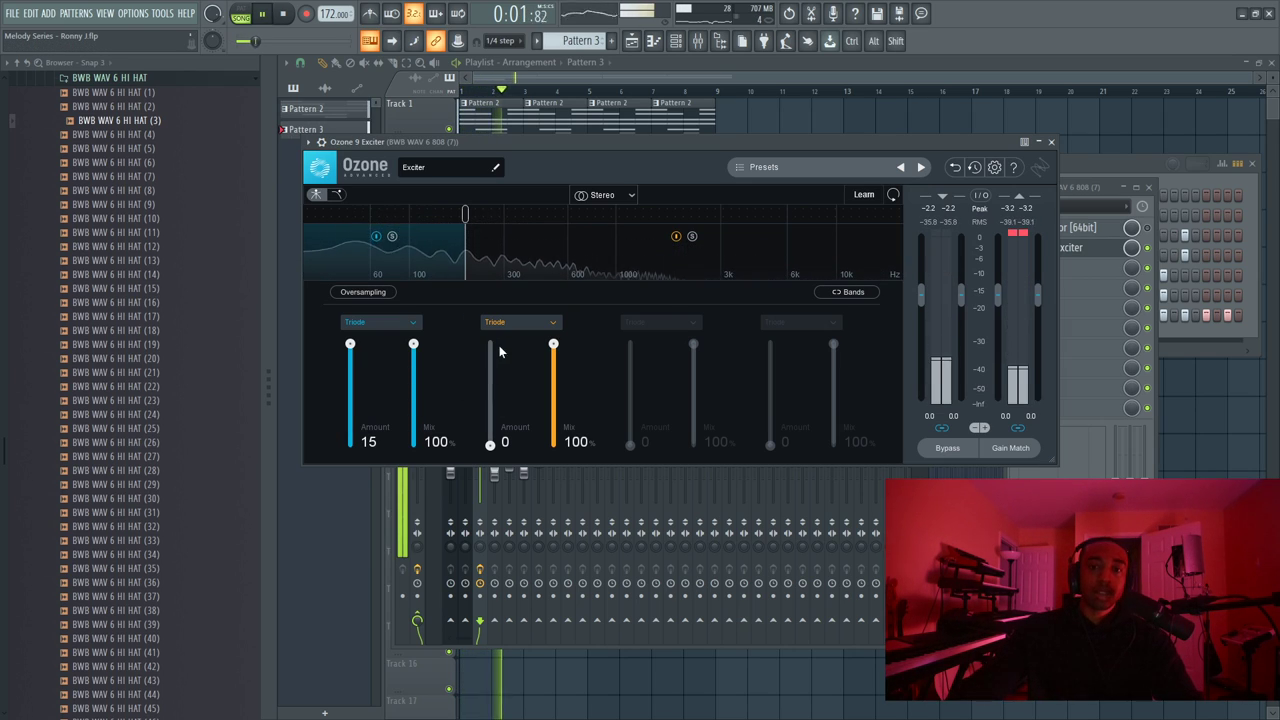
Close Ozone 9 Exciter and pick Guitar Rig 5 from slot 3's plugin list
{"action": "key", "text": "space"}
{"action": "left_click", "coordinate": [1051, 143]}
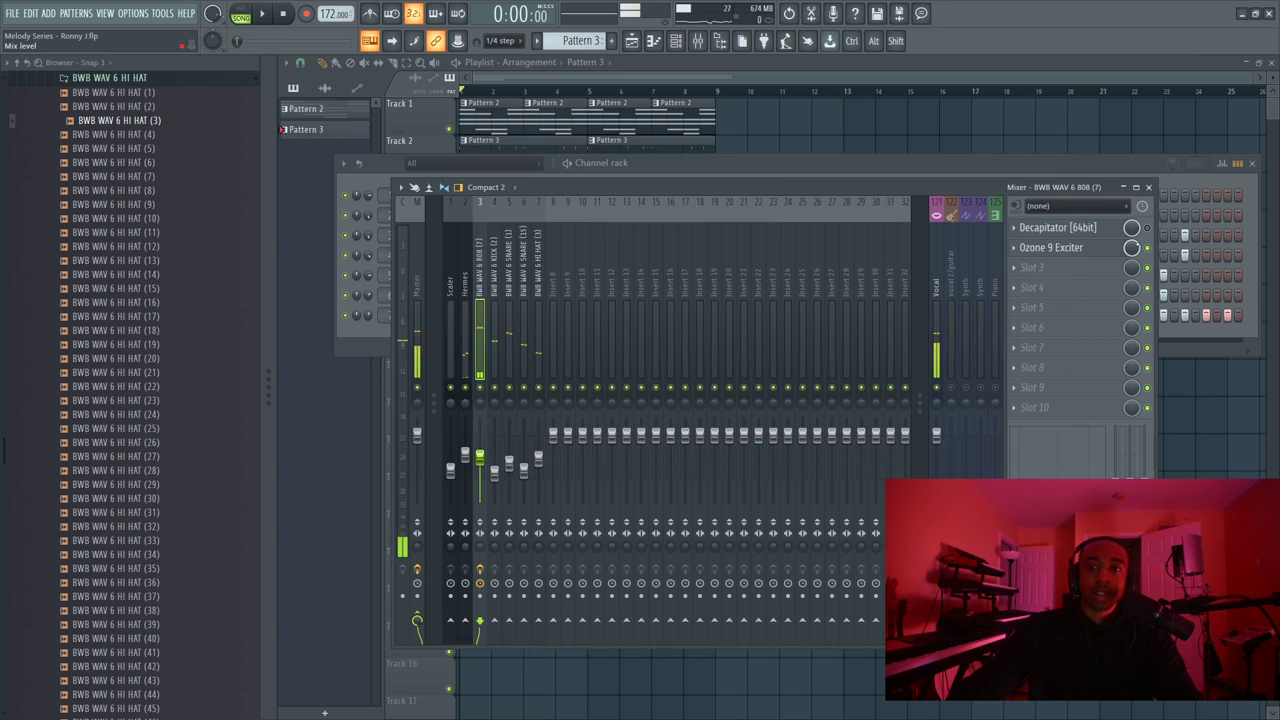
{"action": "left_click", "coordinate": [1078, 270]}
{"action": "scroll", "coordinate": [683, 255], "scroll_direction": "down", "scroll_amount": 5}
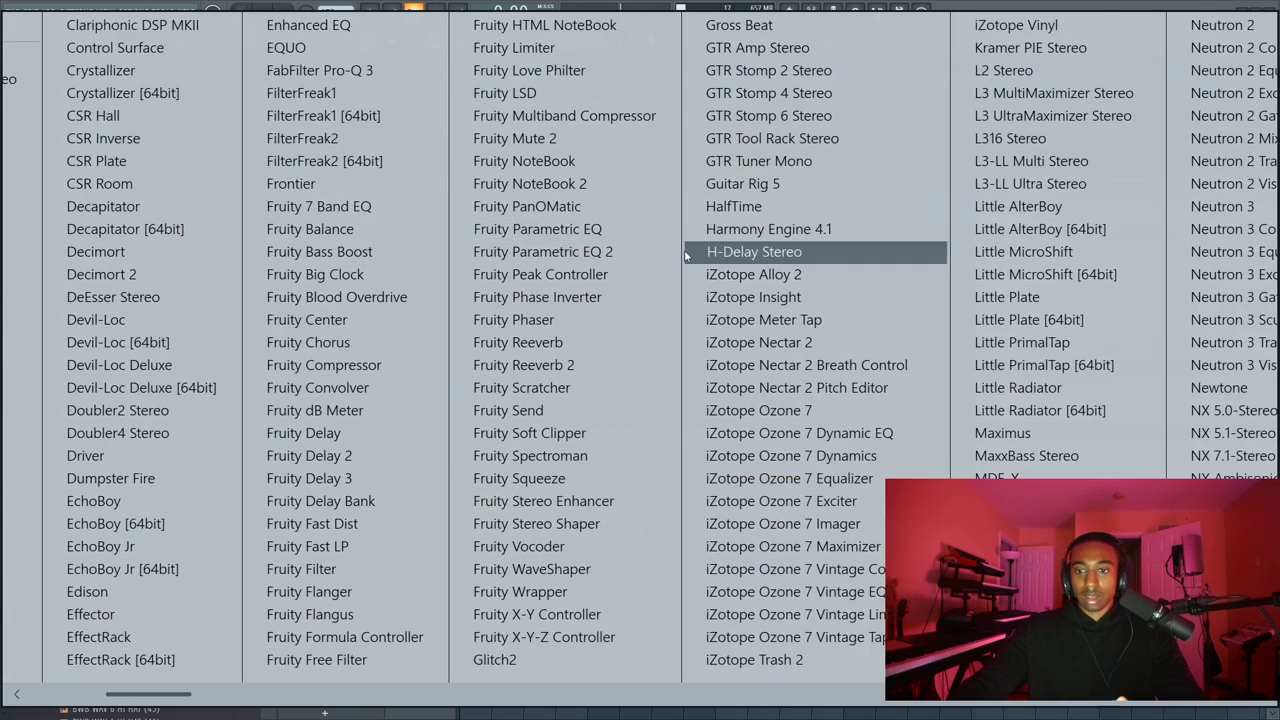
{"action": "scroll", "coordinate": [683, 255], "scroll_direction": "down", "scroll_amount": 5}
{"action": "scroll", "coordinate": [680, 265], "scroll_direction": "down", "scroll_amount": 5}
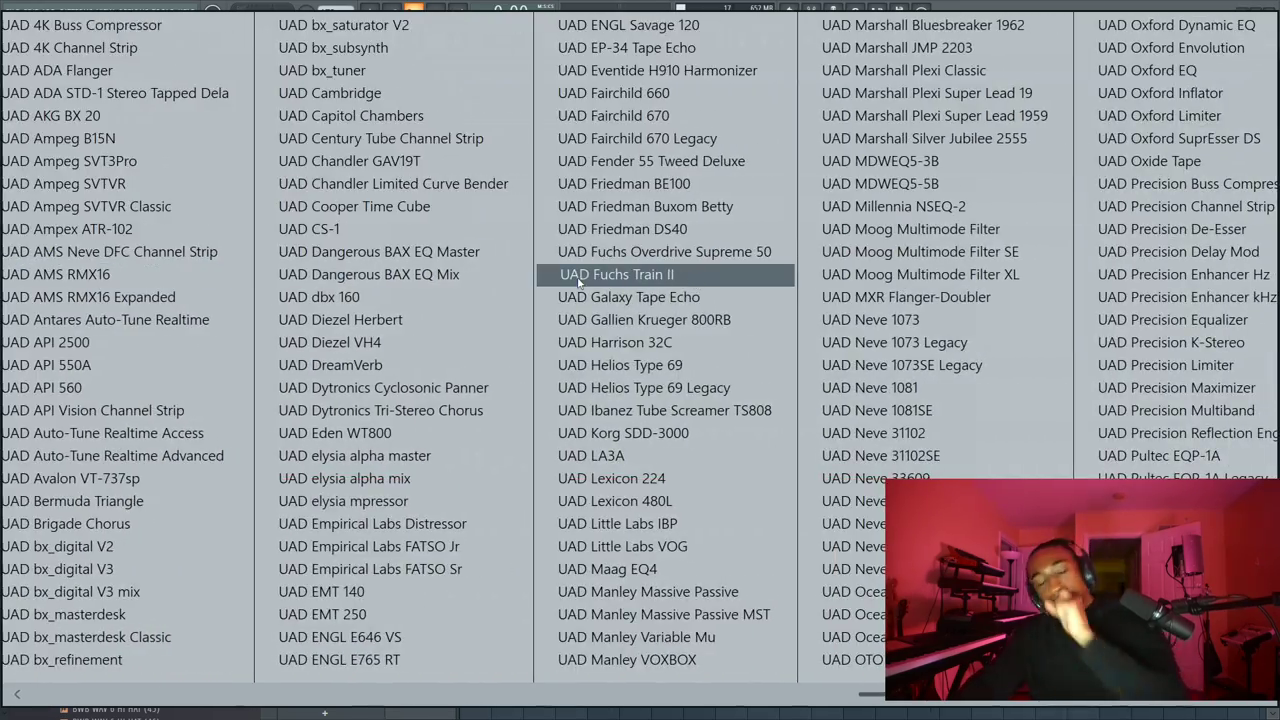
{"action": "scroll", "coordinate": [570, 288], "scroll_direction": "up", "scroll_amount": 3}
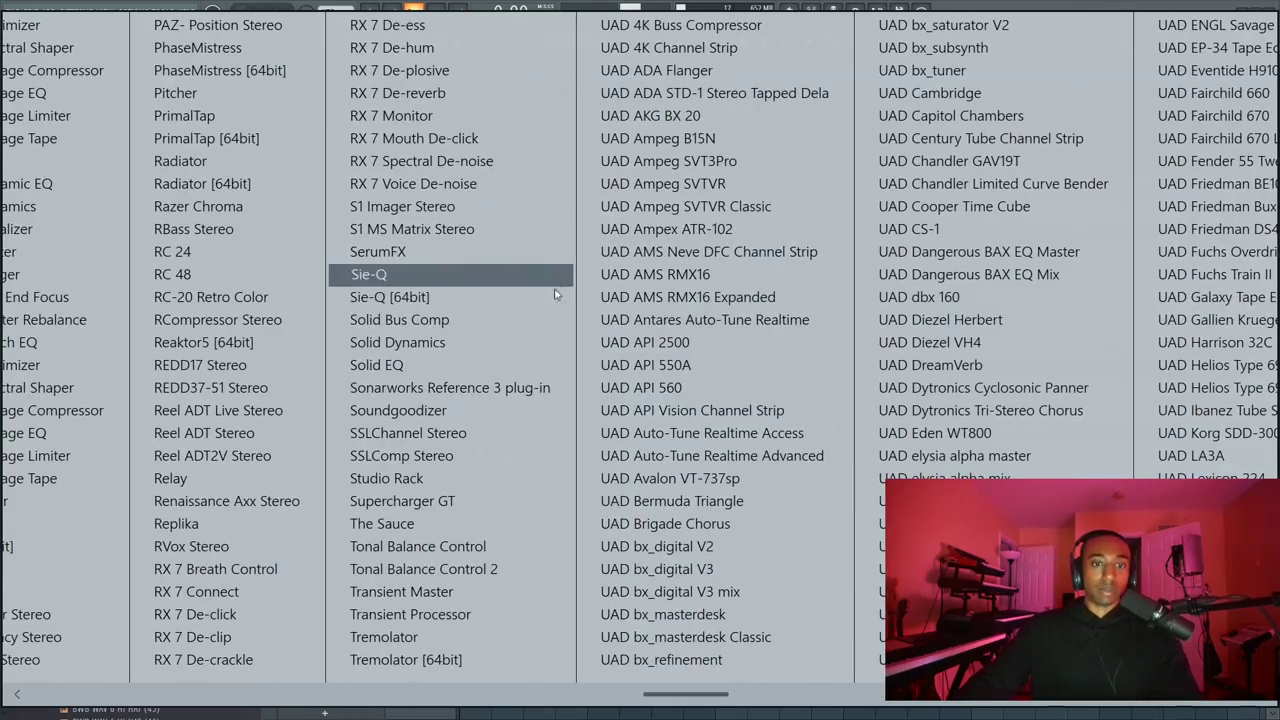
{"action": "scroll", "coordinate": [560, 322], "scroll_direction": "down", "scroll_amount": 1}
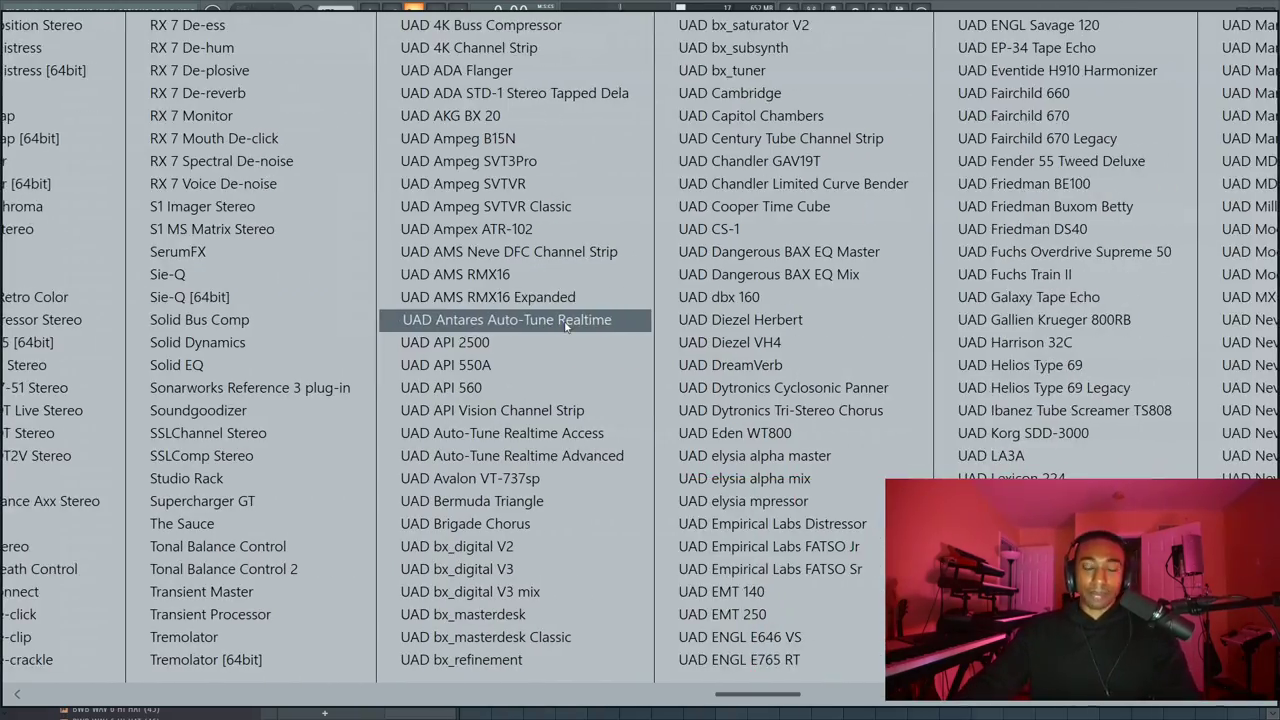
{"action": "scroll", "coordinate": [553, 336], "scroll_direction": "down", "scroll_amount": 2}
{"action": "scroll", "coordinate": [553, 342], "scroll_direction": "up", "scroll_amount": 8}
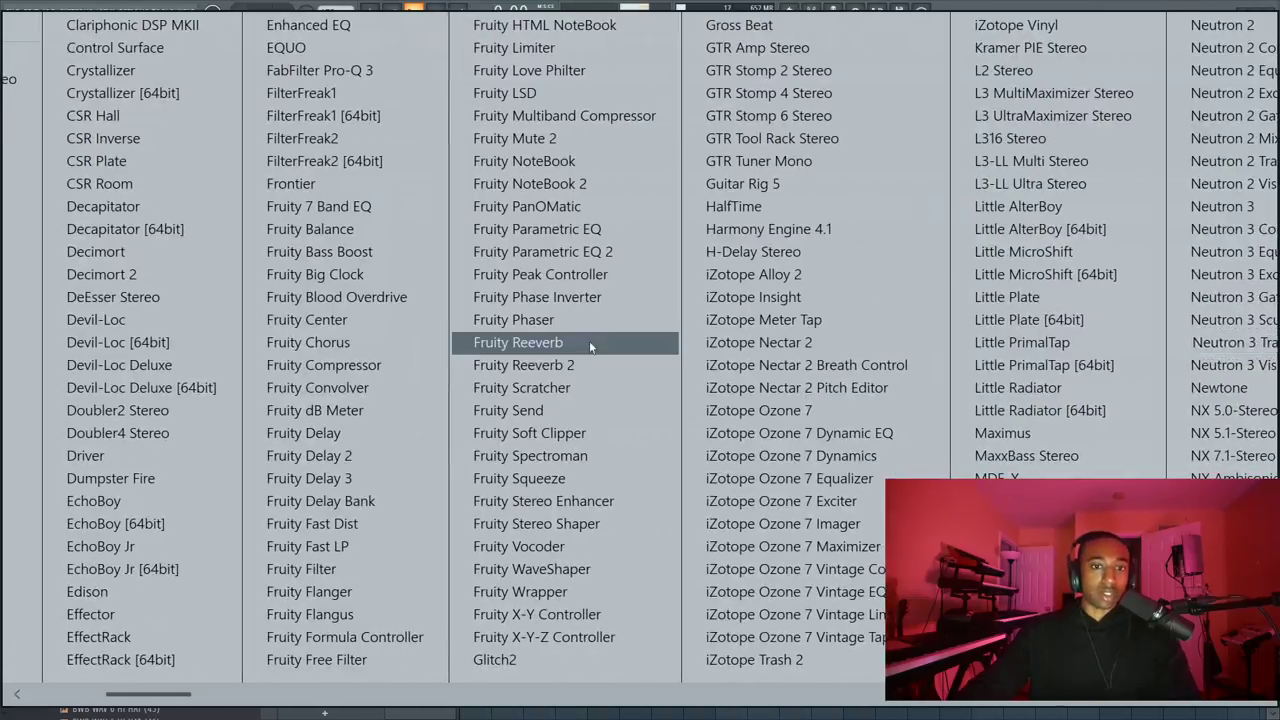
{"action": "left_click", "coordinate": [785, 185]}
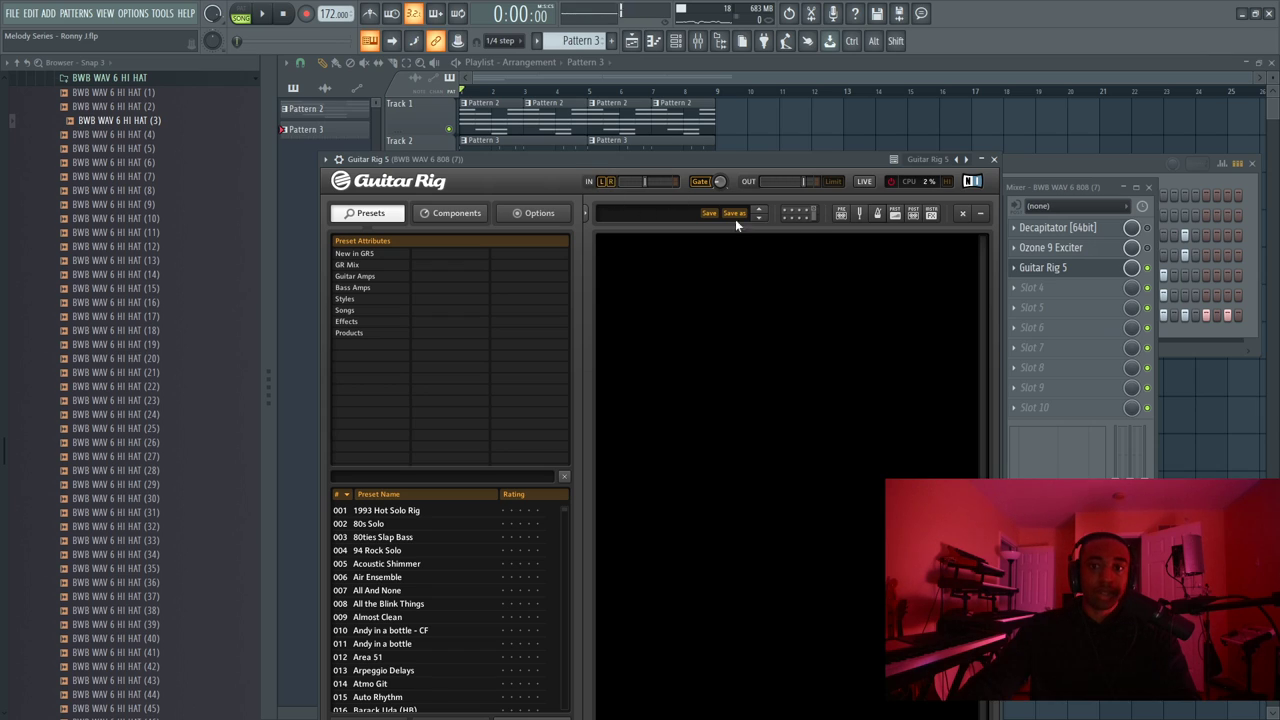
Drag a Skreamer from Guitar Rig's Distortion components into the rack and set its volume to 3.22
{"action": "left_click_drag", "start_coordinate": [735, 167], "coordinate": [736, 123]}
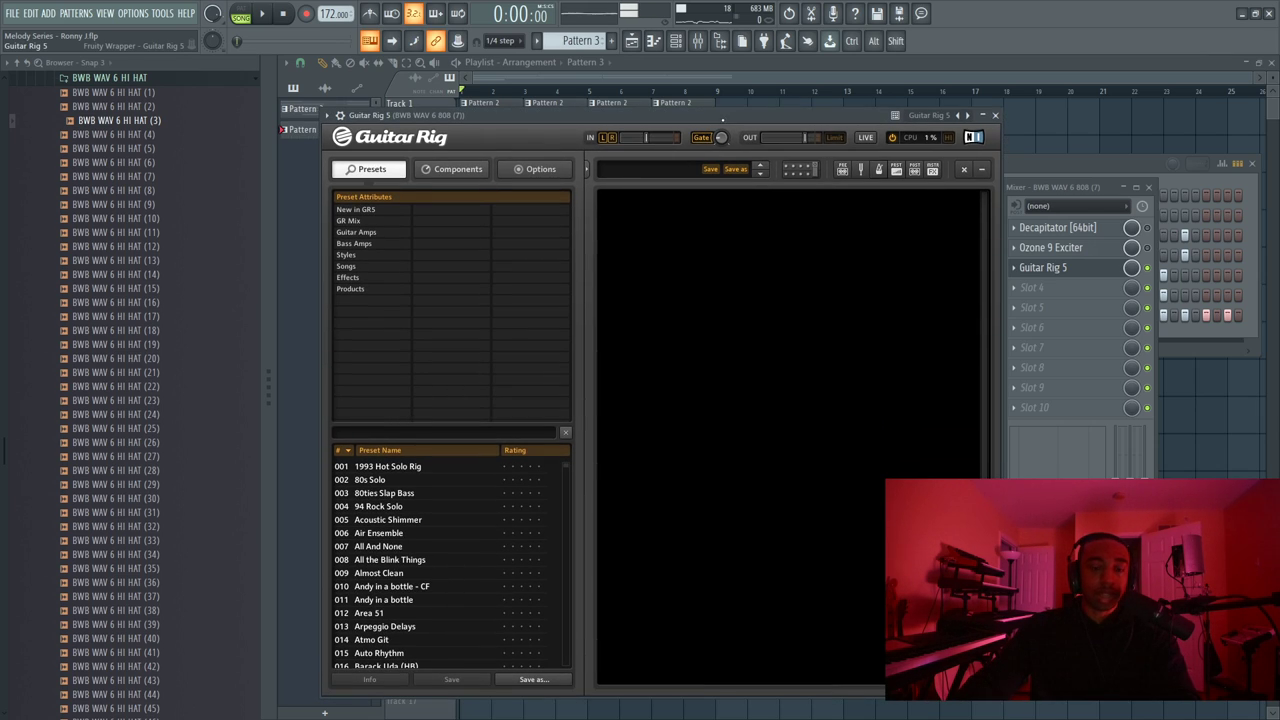
{"action": "left_click", "coordinate": [455, 170]}
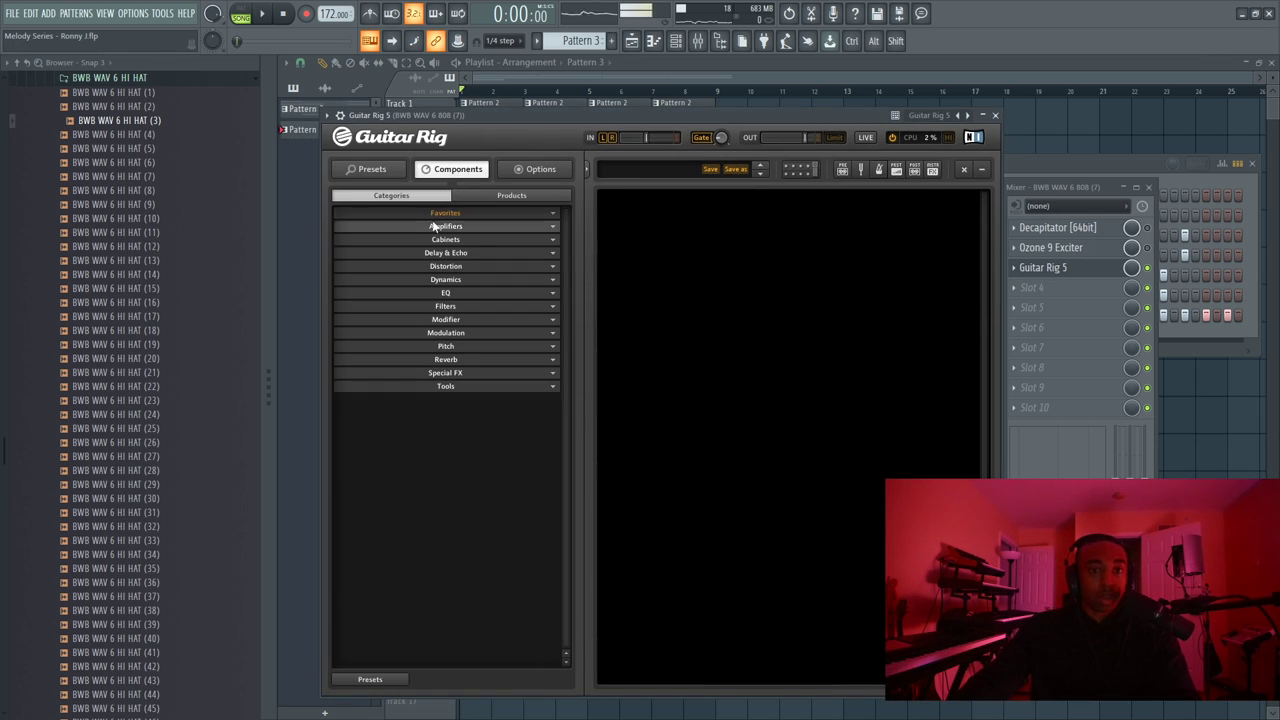
{"action": "left_click", "coordinate": [474, 264]}
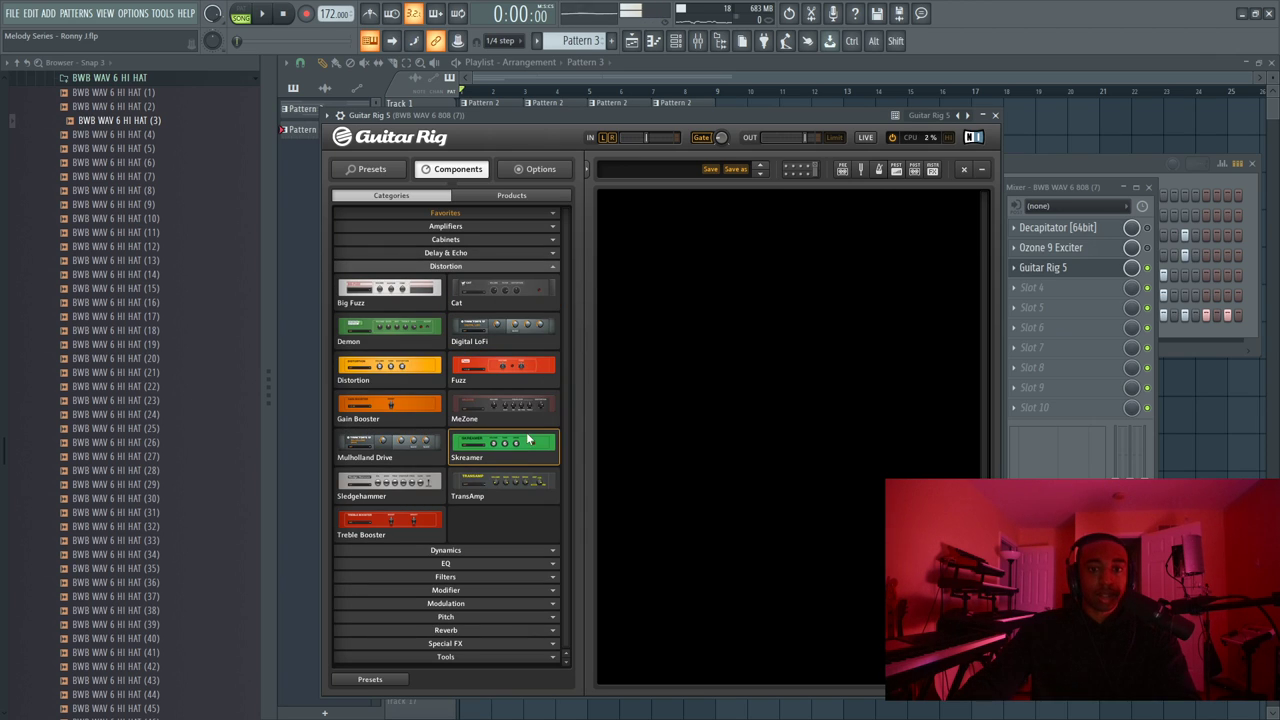
{"action": "left_click_drag", "start_coordinate": [530, 440], "coordinate": [691, 283]}
{"action": "mouse_move", "coordinate": [702, 117]}
{"action": "left_mouse_down"}
{"action": "mouse_move", "coordinate": [754, 186]}
{"action": "mouse_move", "coordinate": [710, 123]}
{"action": "left_mouse_up"}
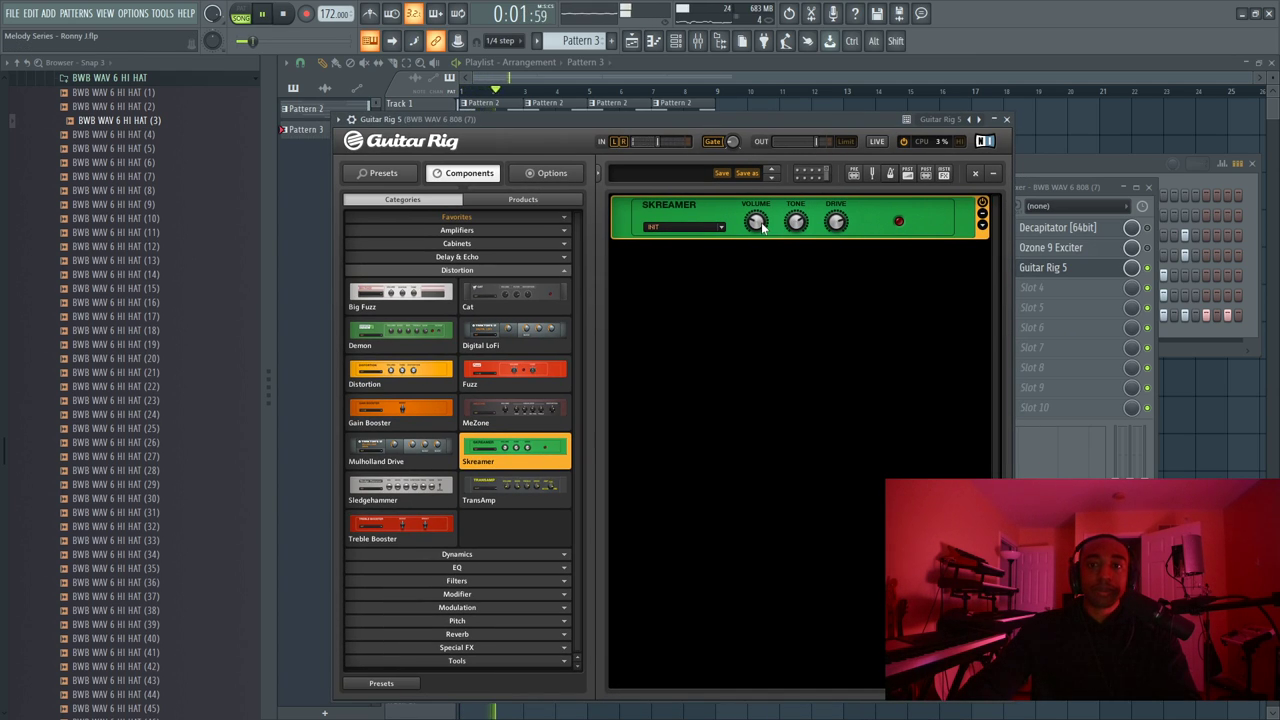
{"action": "left_click_drag", "start_coordinate": [762, 228], "coordinate": [757, 222]}
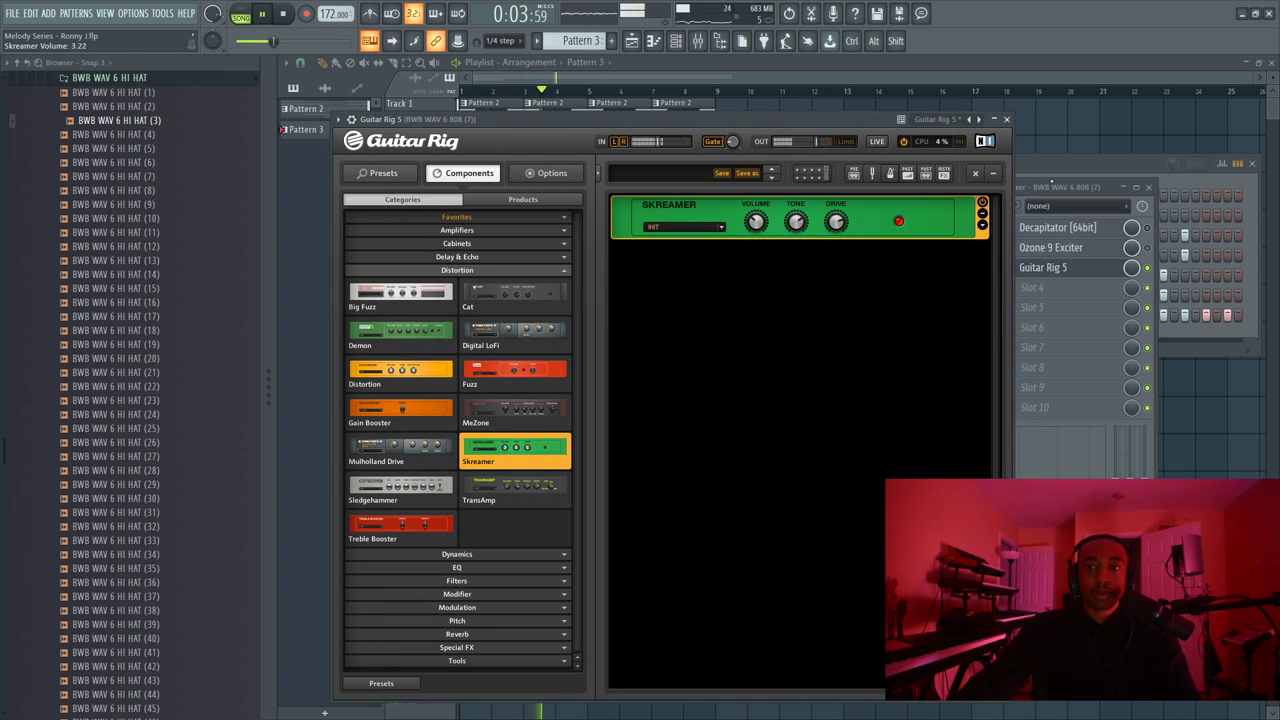
Return to the mixer, close the Guitar Rig window, and play the chain
{"action": "key", "text": "F9"}
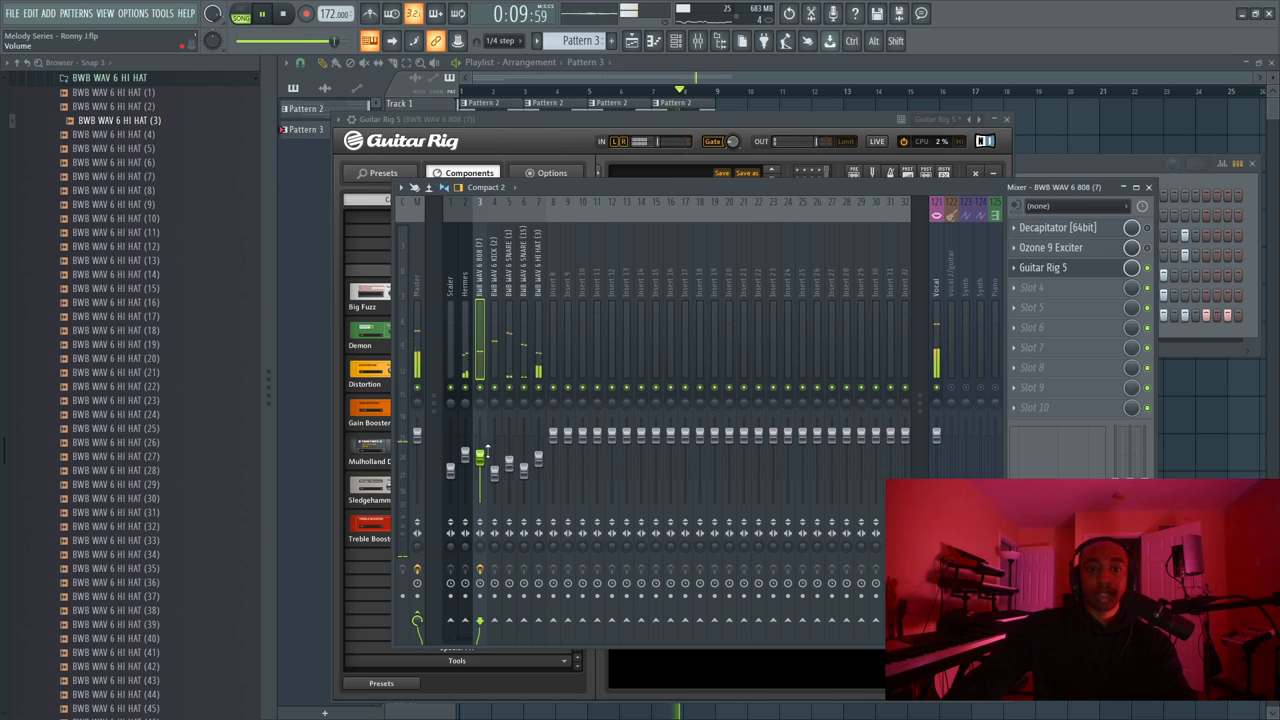
{"action": "key", "text": "space"}
{"action": "left_click", "coordinate": [1086, 271]}
{"action": "left_click", "coordinate": [1043, 268]}
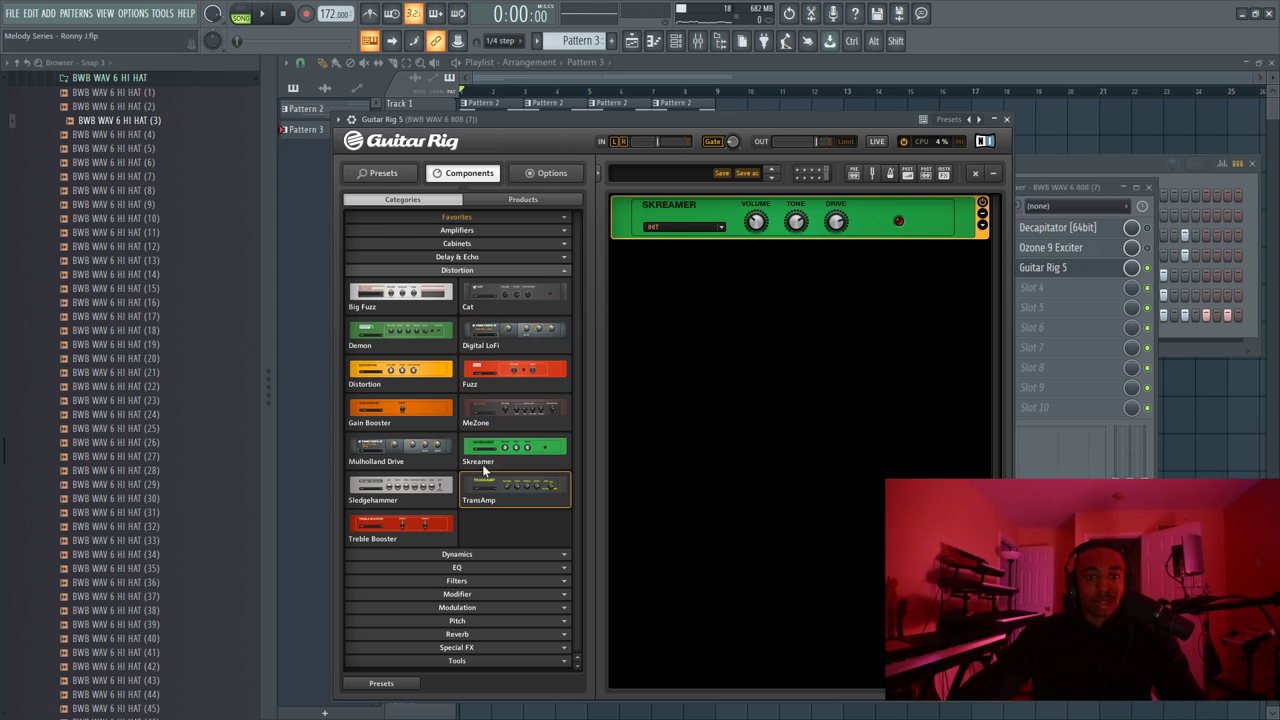
{"action": "left_click", "coordinate": [1007, 120]}
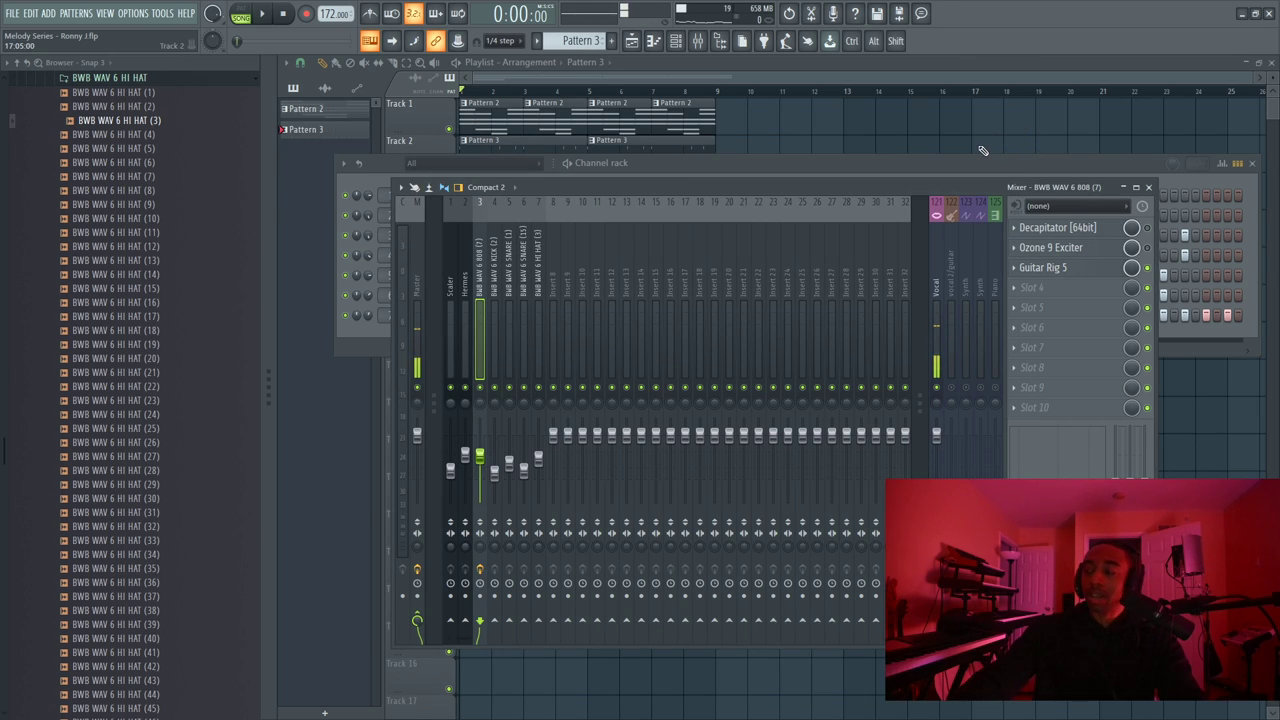
{"action": "key", "text": "space"}
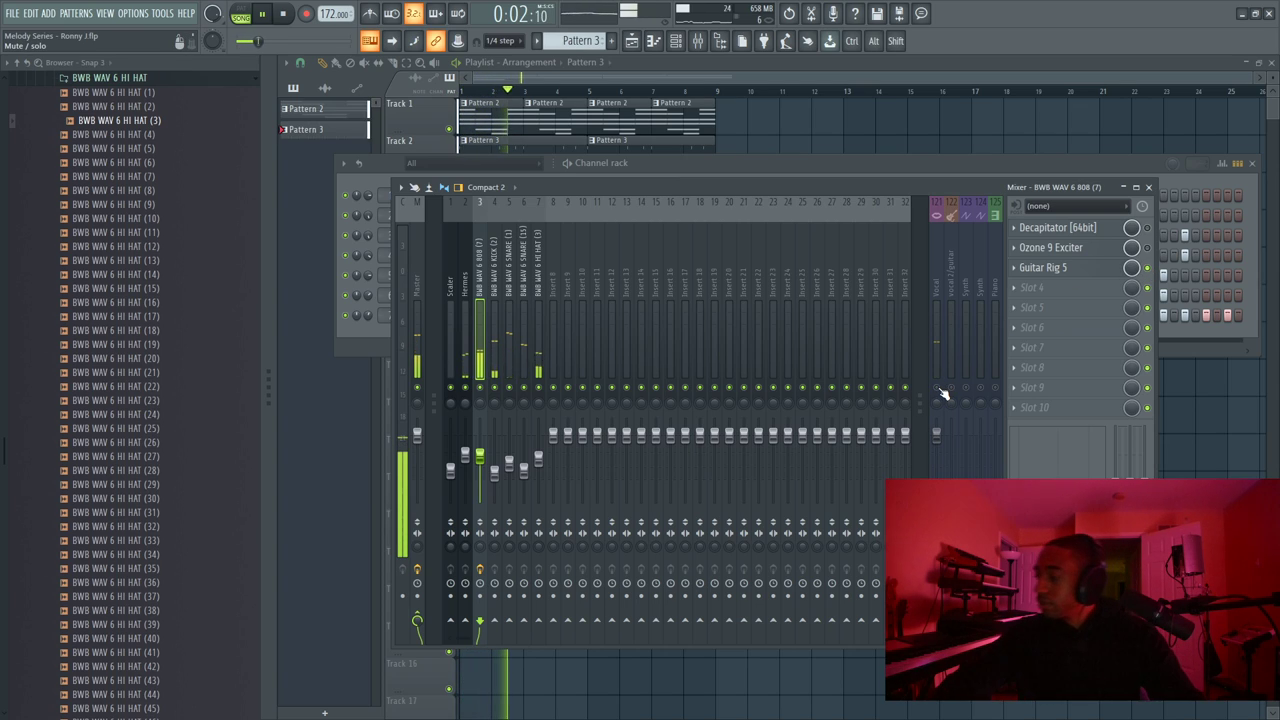
Reopen Guitar Rig from slot 3, set the Skreamer drive to 10.00, close it and stop playback
{"action": "left_click", "coordinate": [1062, 267]}
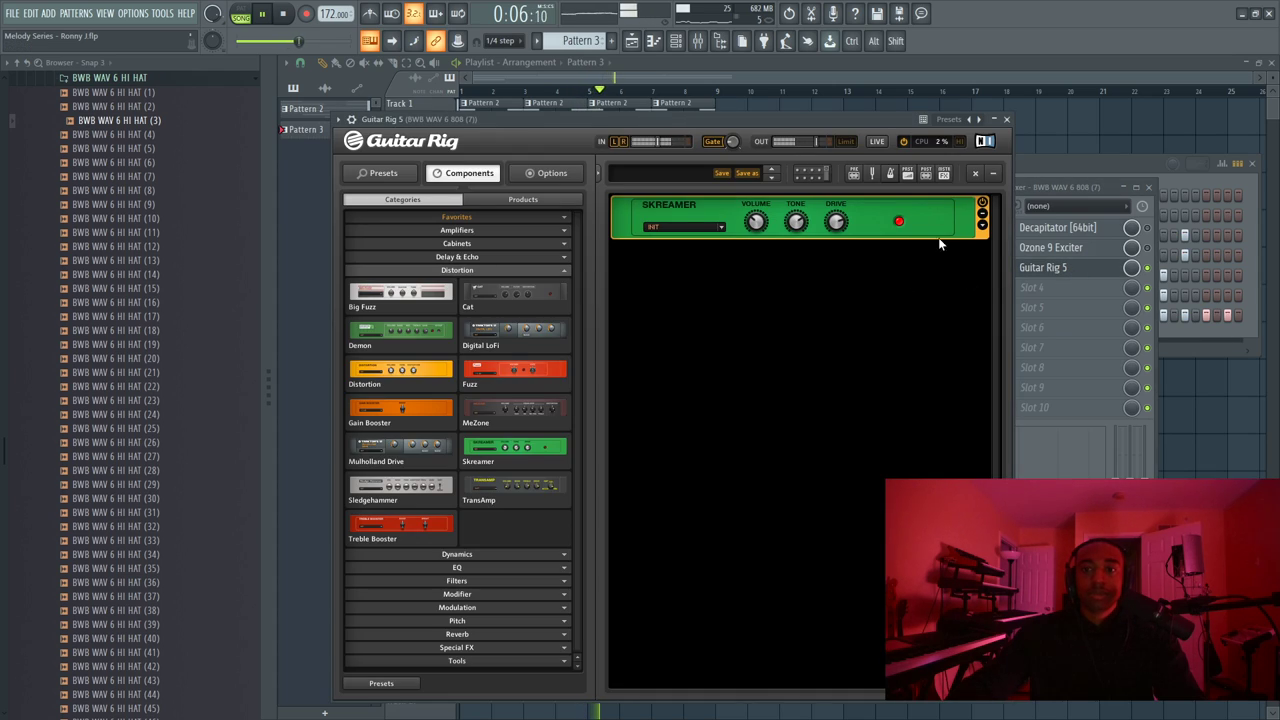
{"action": "left_click", "coordinate": [983, 225]}
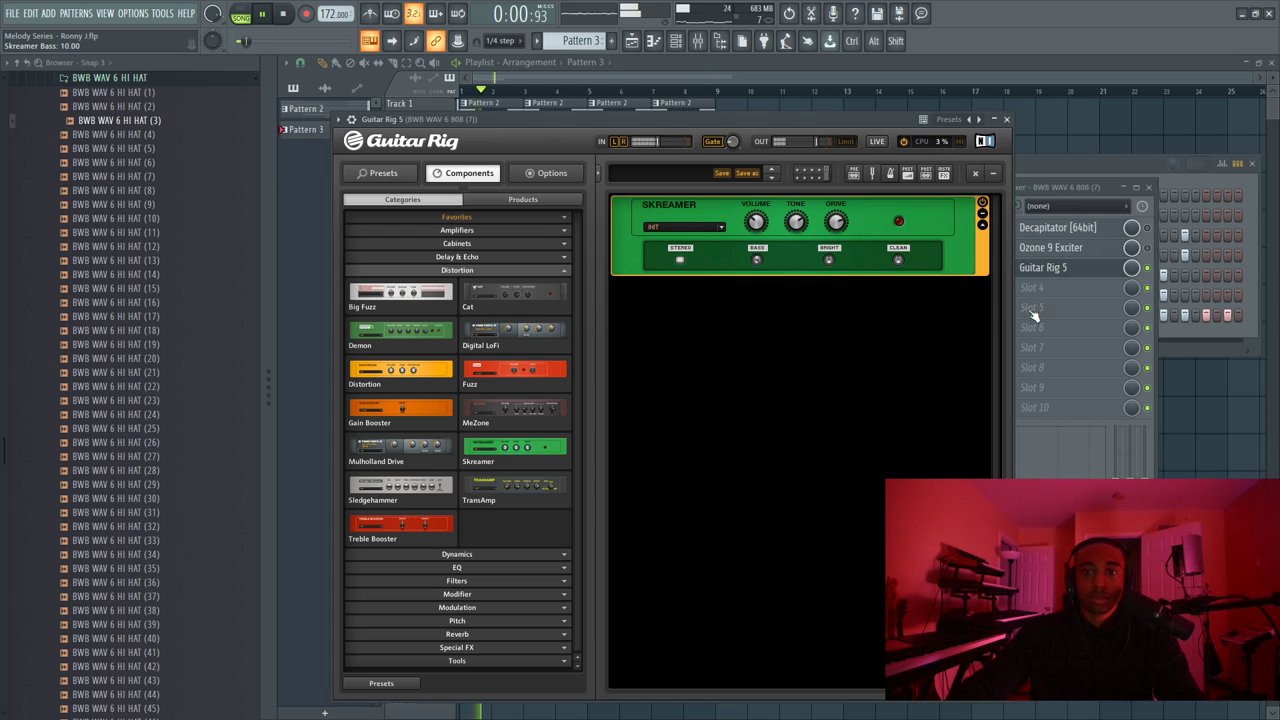
{"action": "key", "text": "F9"}
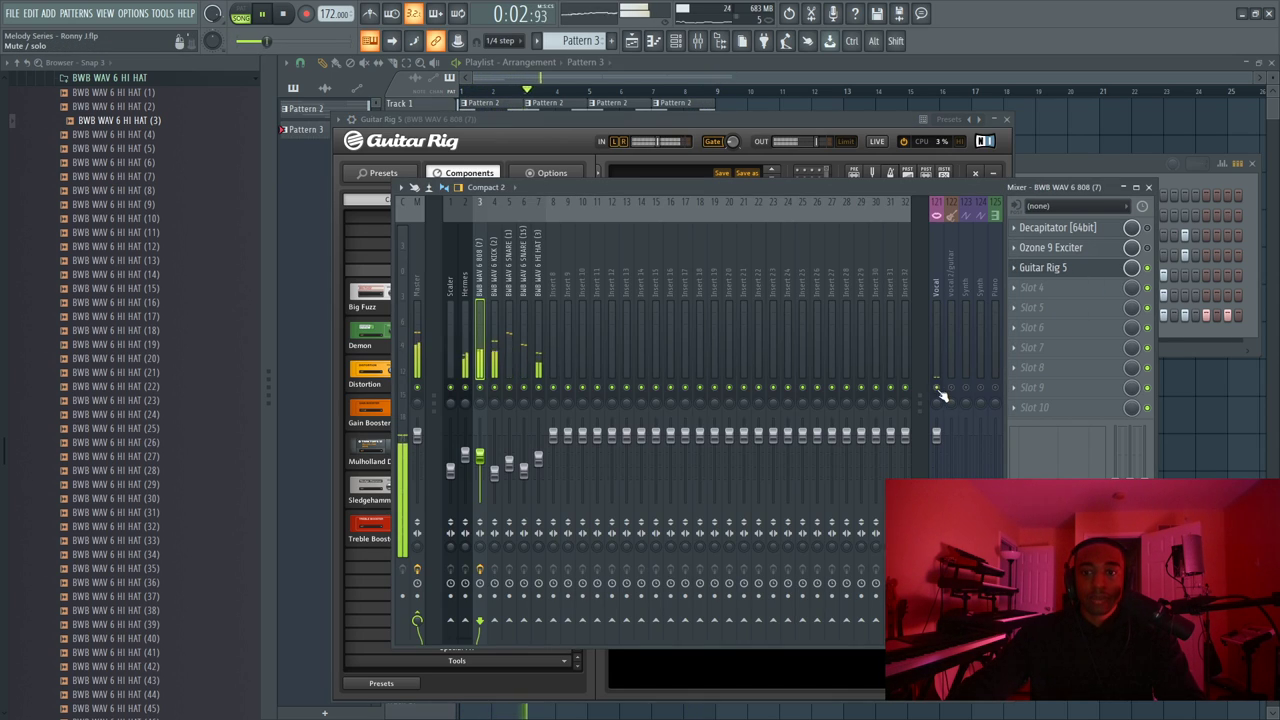
{"action": "left_click", "coordinate": [740, 125]}
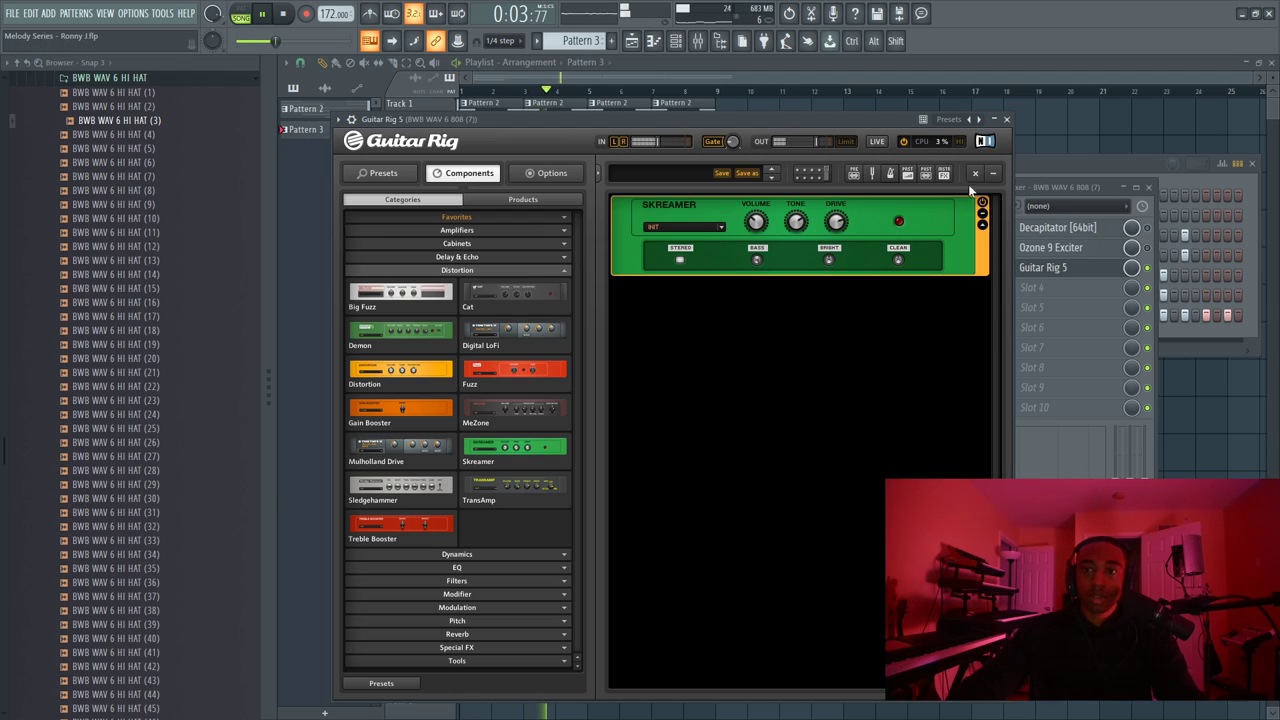
{"action": "left_click", "coordinate": [1160, 272]}
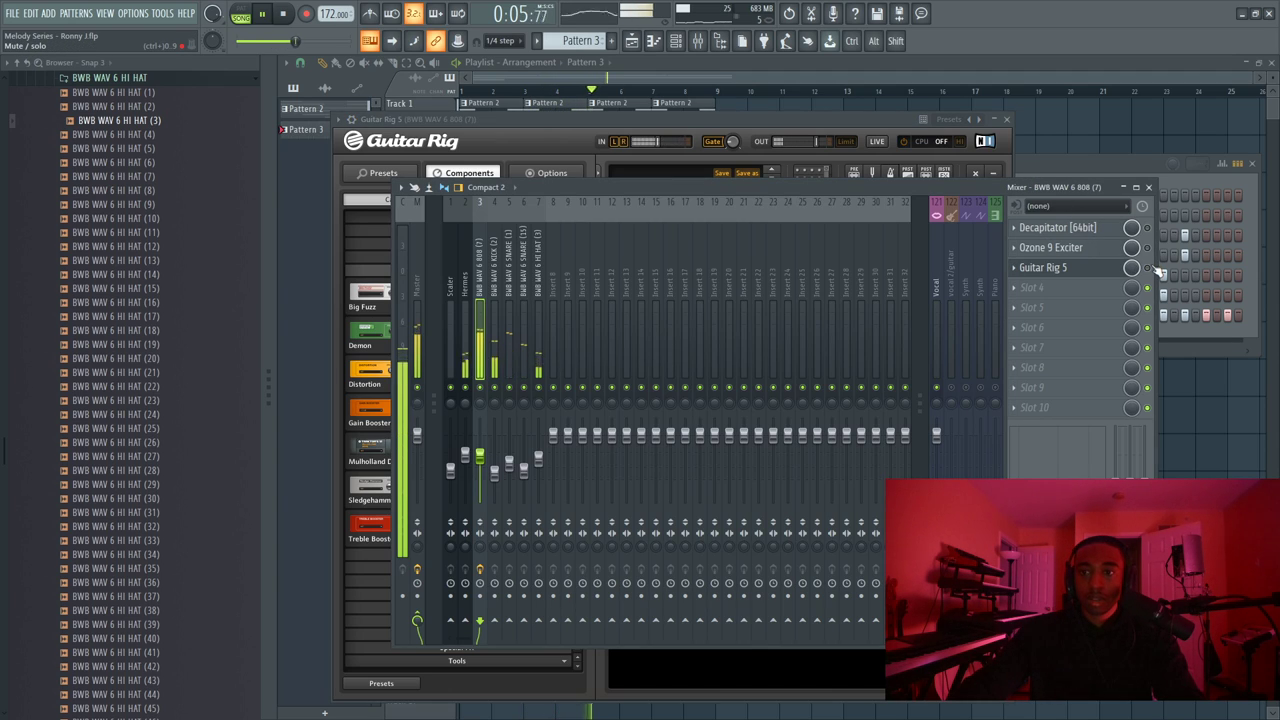
{"action": "left_click", "coordinate": [1045, 268]}
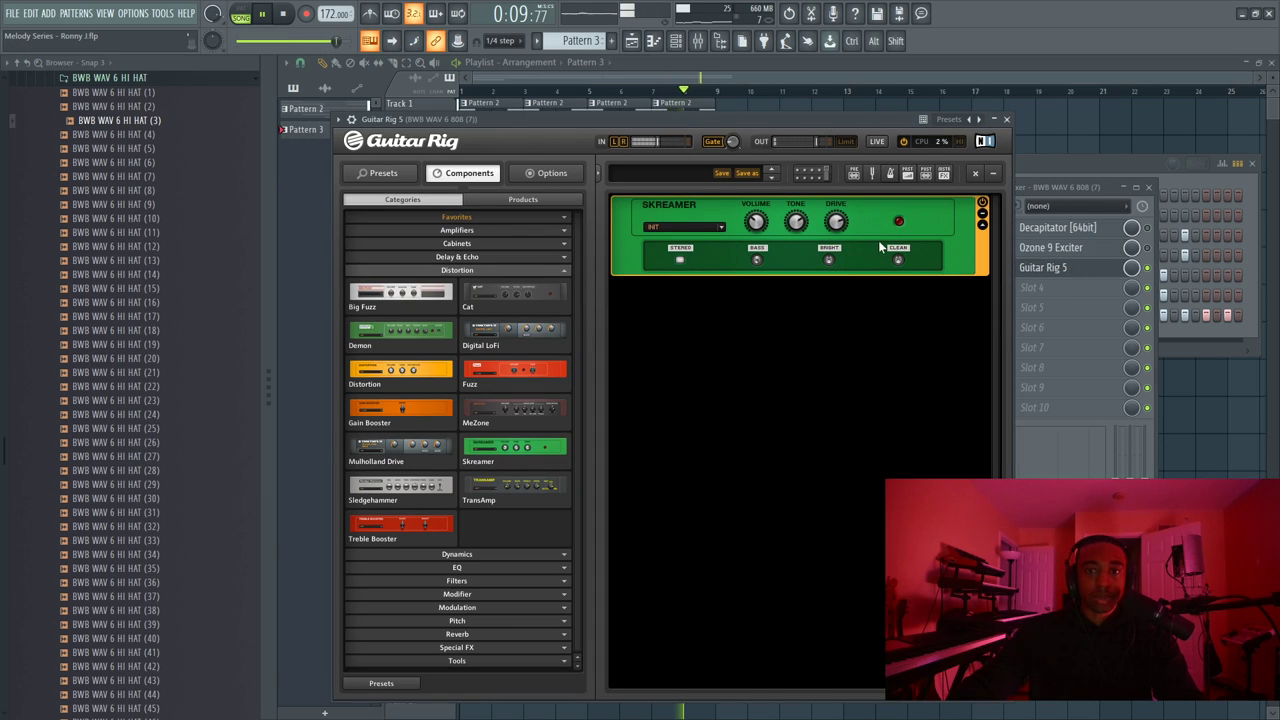
{"action": "left_click_drag", "start_coordinate": [835, 222], "coordinate": [831, 204]}
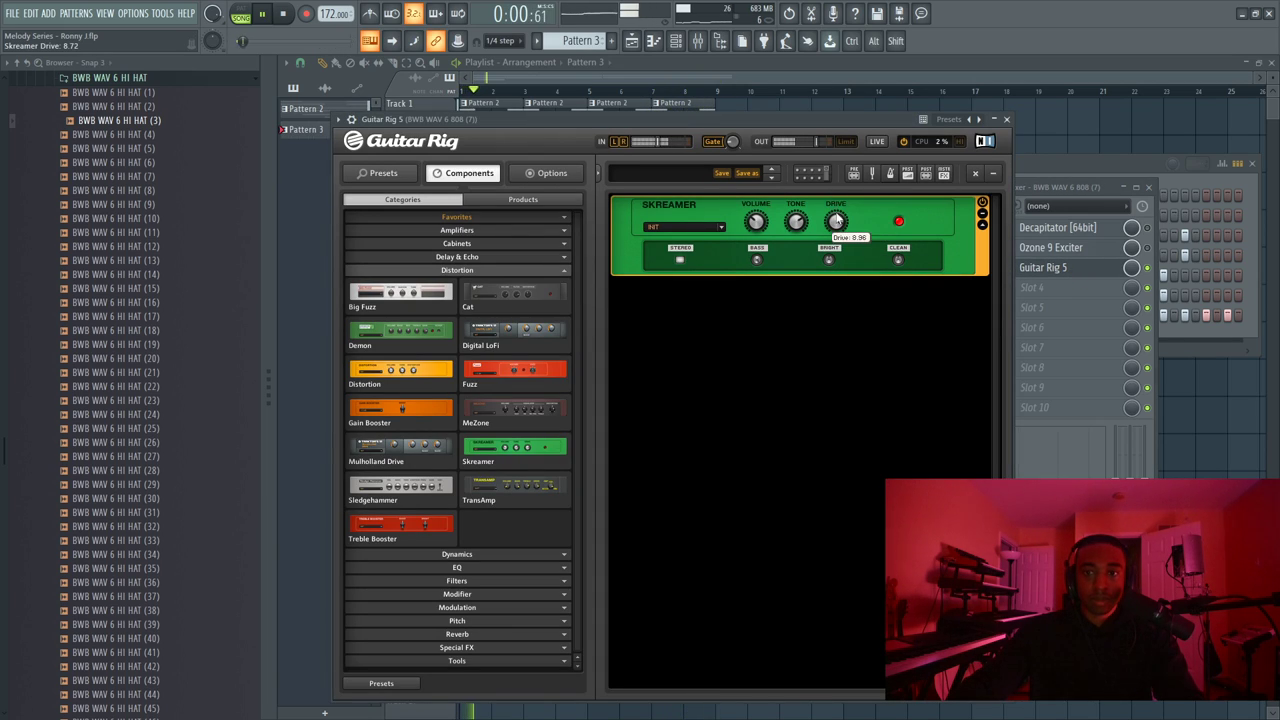
{"action": "left_click", "coordinate": [1007, 120]}
{"action": "key", "text": "space"}
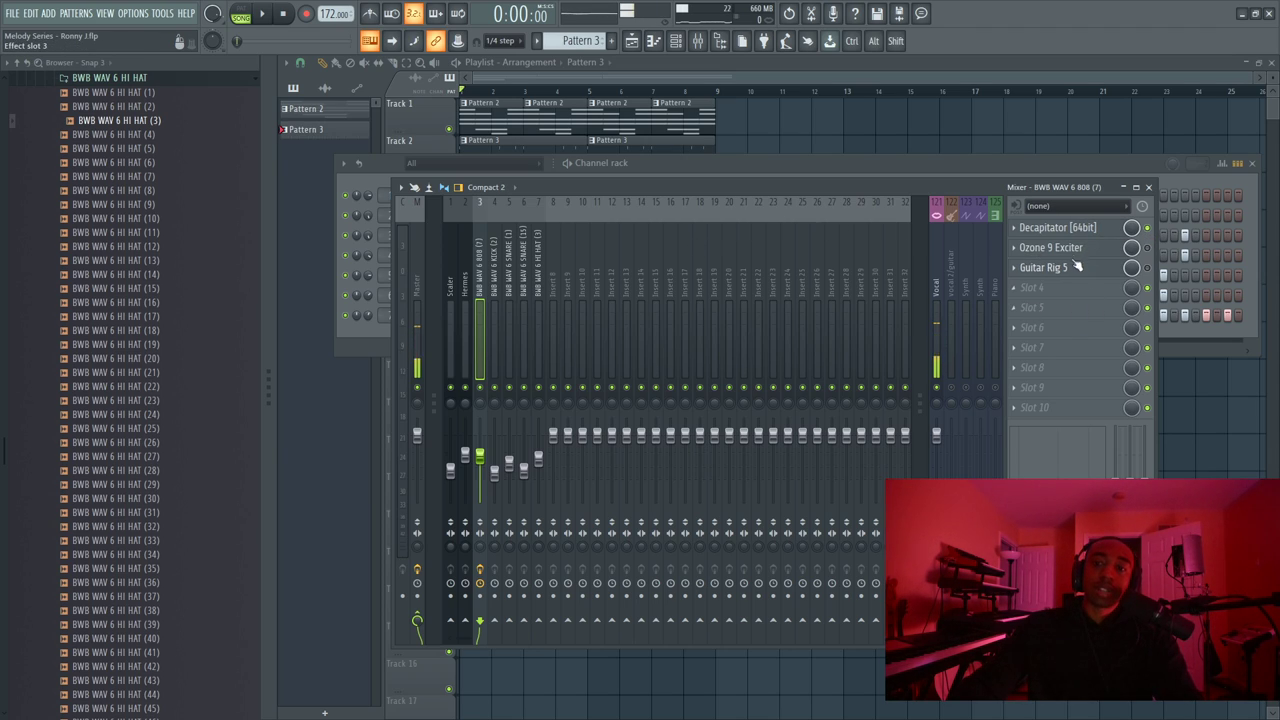
Choose UAD Thermionic Culture Vulture from the UAD column of slot 4's plugin list
{"action": "left_click", "coordinate": [1058, 291]}
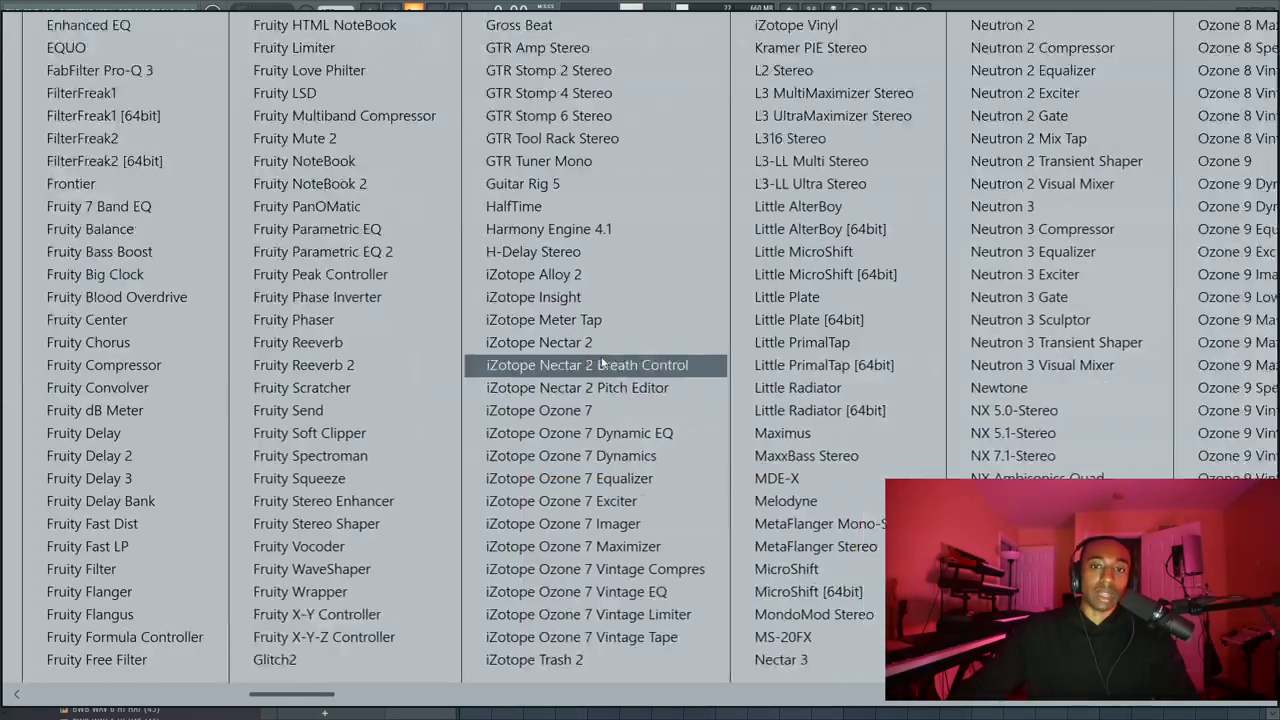
{"action": "scroll", "coordinate": [510, 460], "scroll_direction": "down", "scroll_amount": 3}
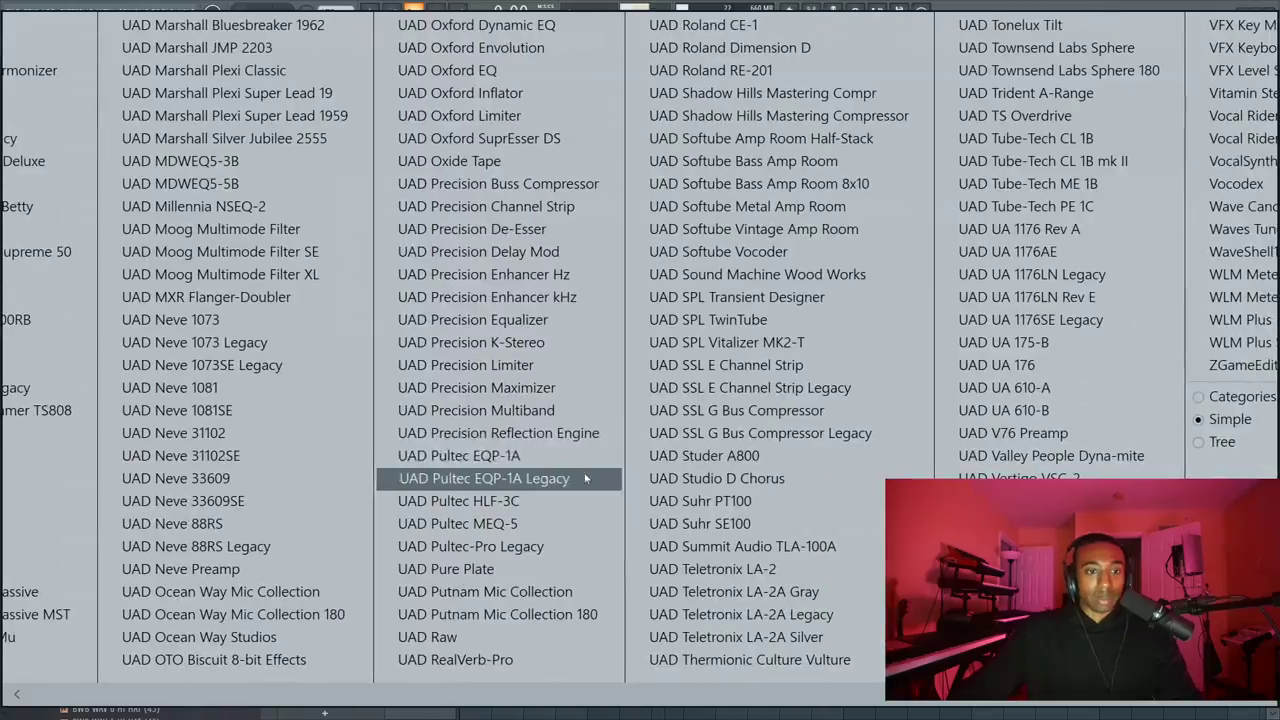
{"action": "scroll", "coordinate": [566, 446], "scroll_direction": "down", "scroll_amount": 1}
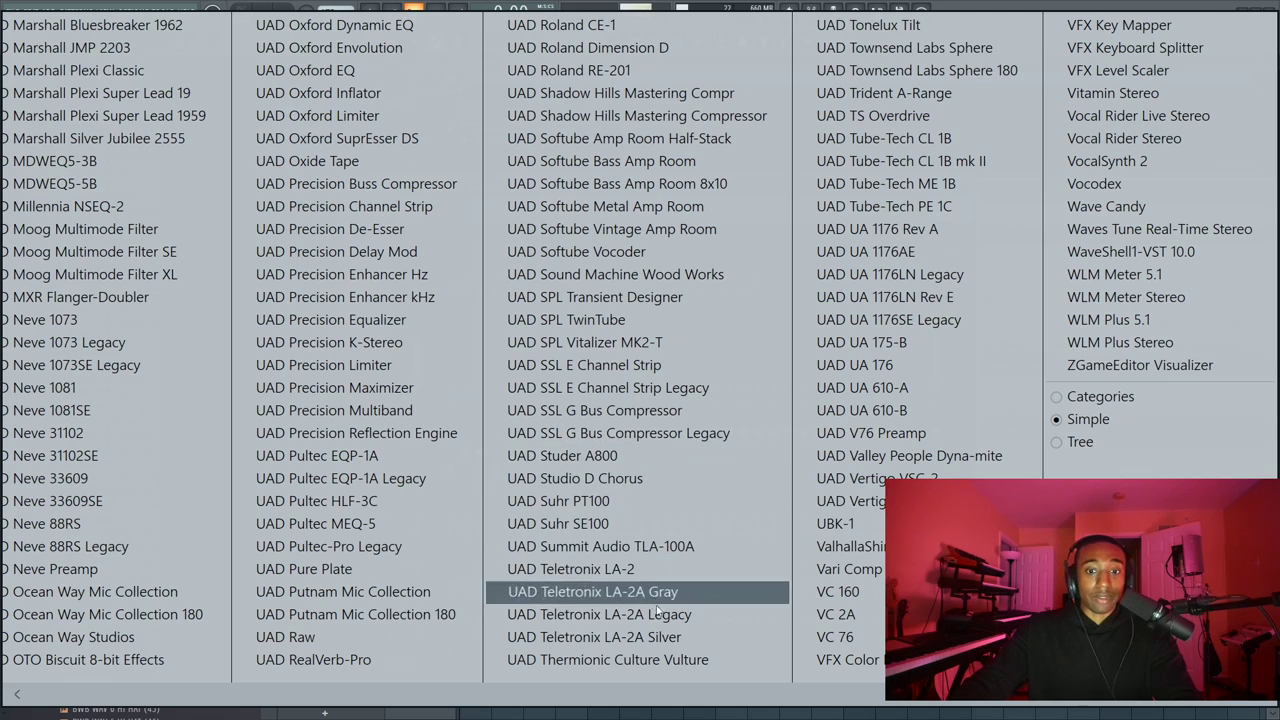
{"action": "left_click", "coordinate": [671, 662]}
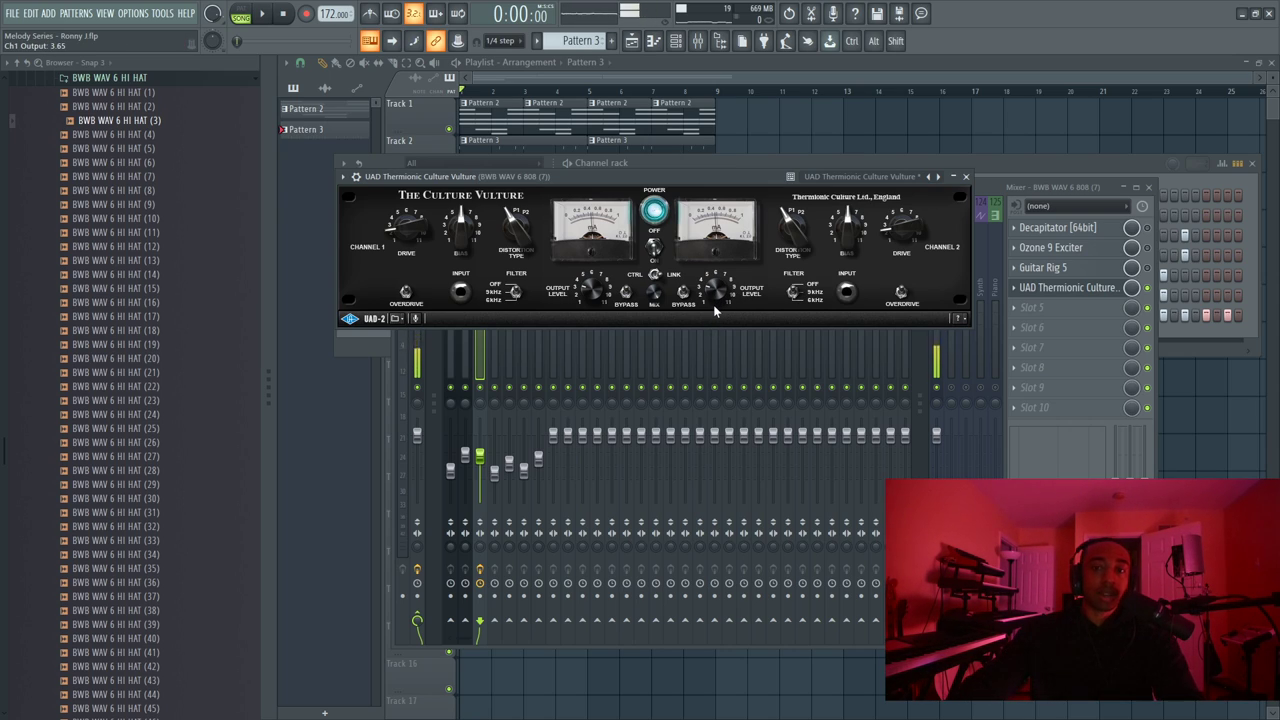
Play the beat, push the Culture Vulture drive up to 11.0 and switch on Overdrive
{"action": "key", "text": "space"}
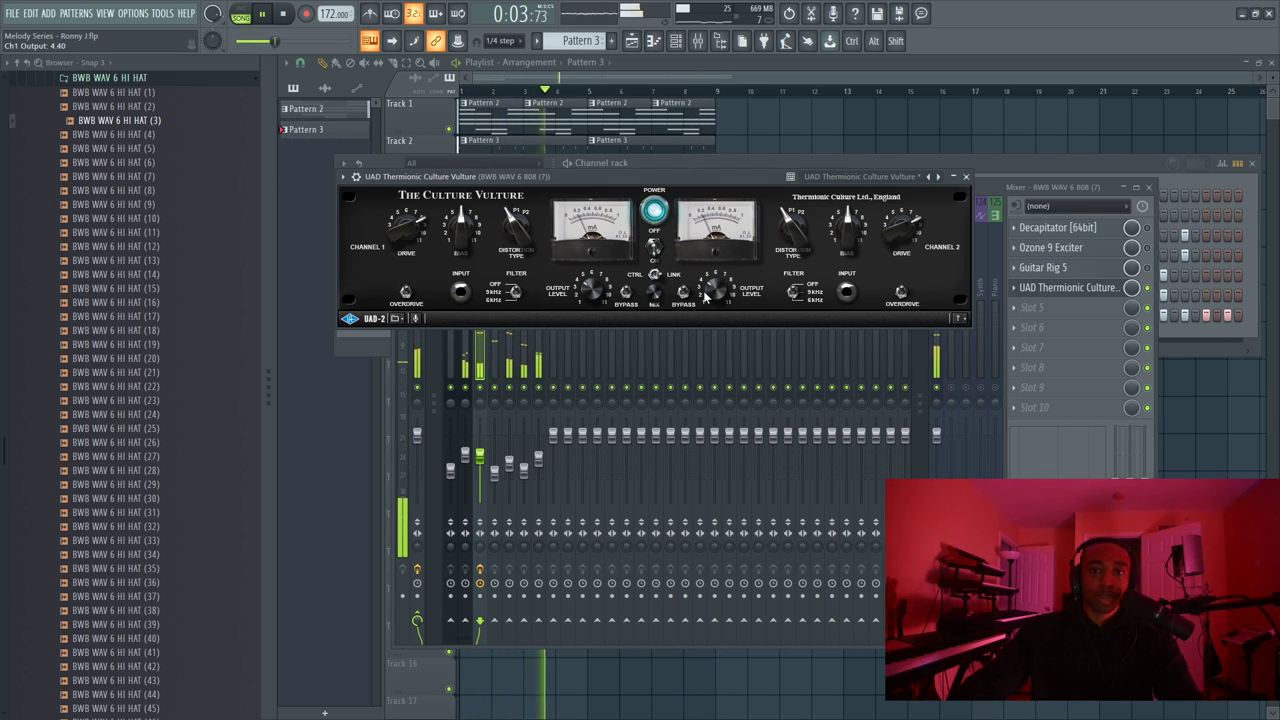
{"action": "left_click_drag", "start_coordinate": [899, 241], "coordinate": [898, 229]}
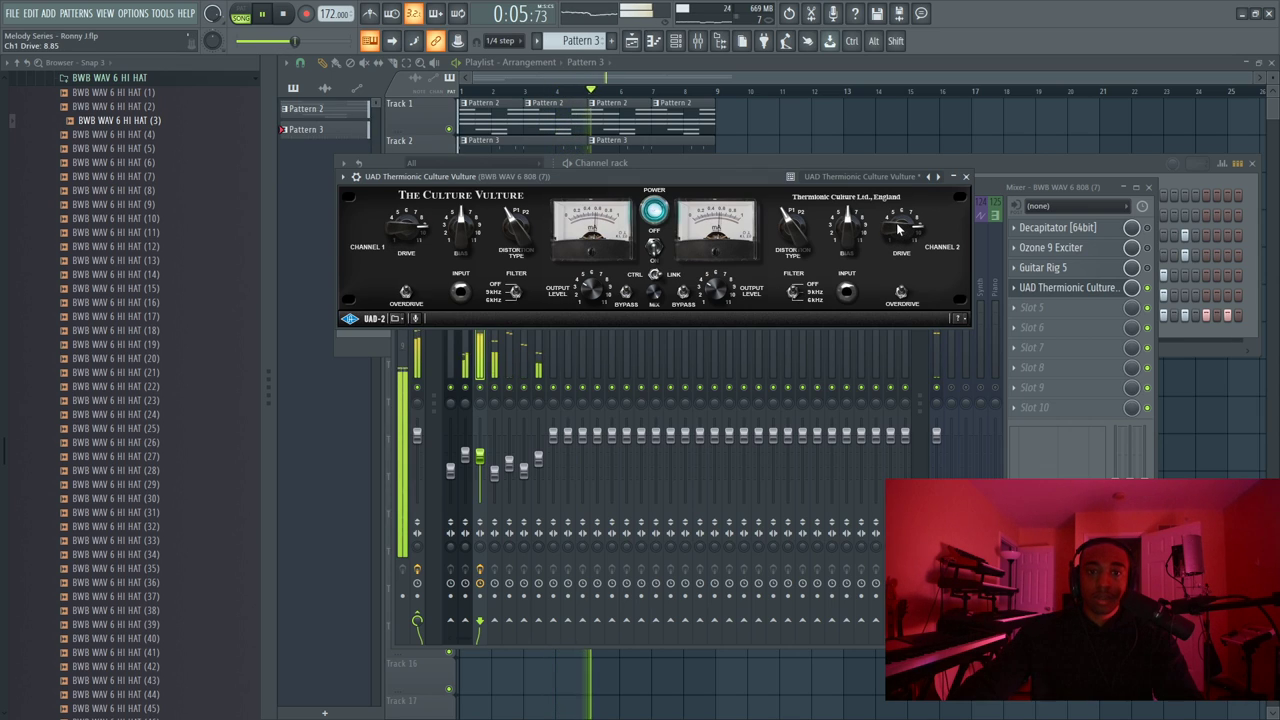
{"action": "left_click_drag", "start_coordinate": [898, 229], "coordinate": [898, 212]}
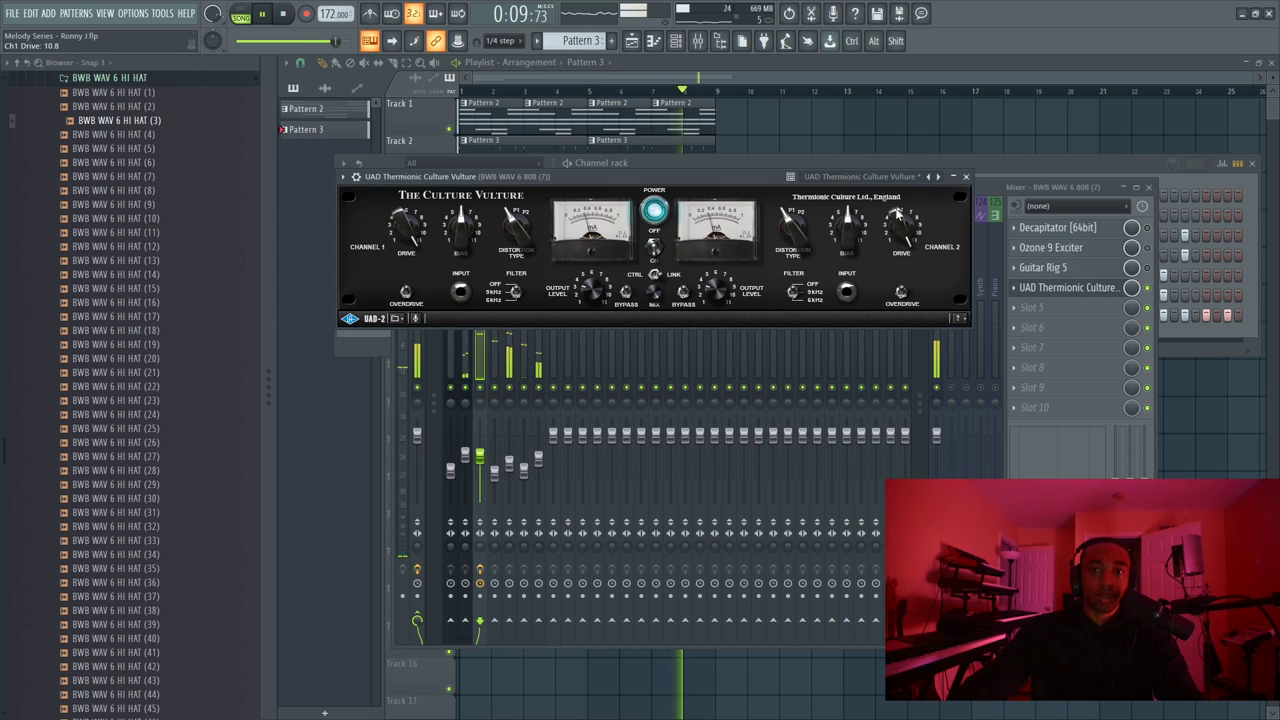
{"action": "left_click_drag", "start_coordinate": [898, 232], "coordinate": [903, 292]}
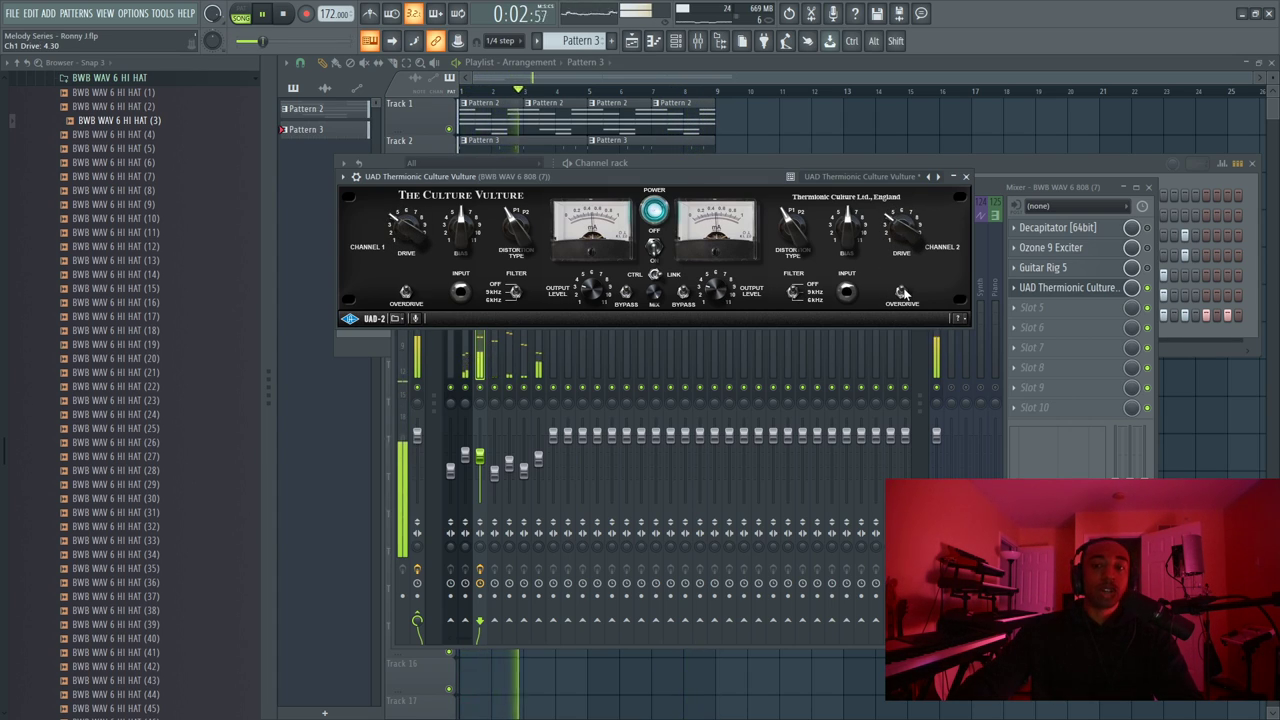
{"action": "left_click", "coordinate": [902, 292]}
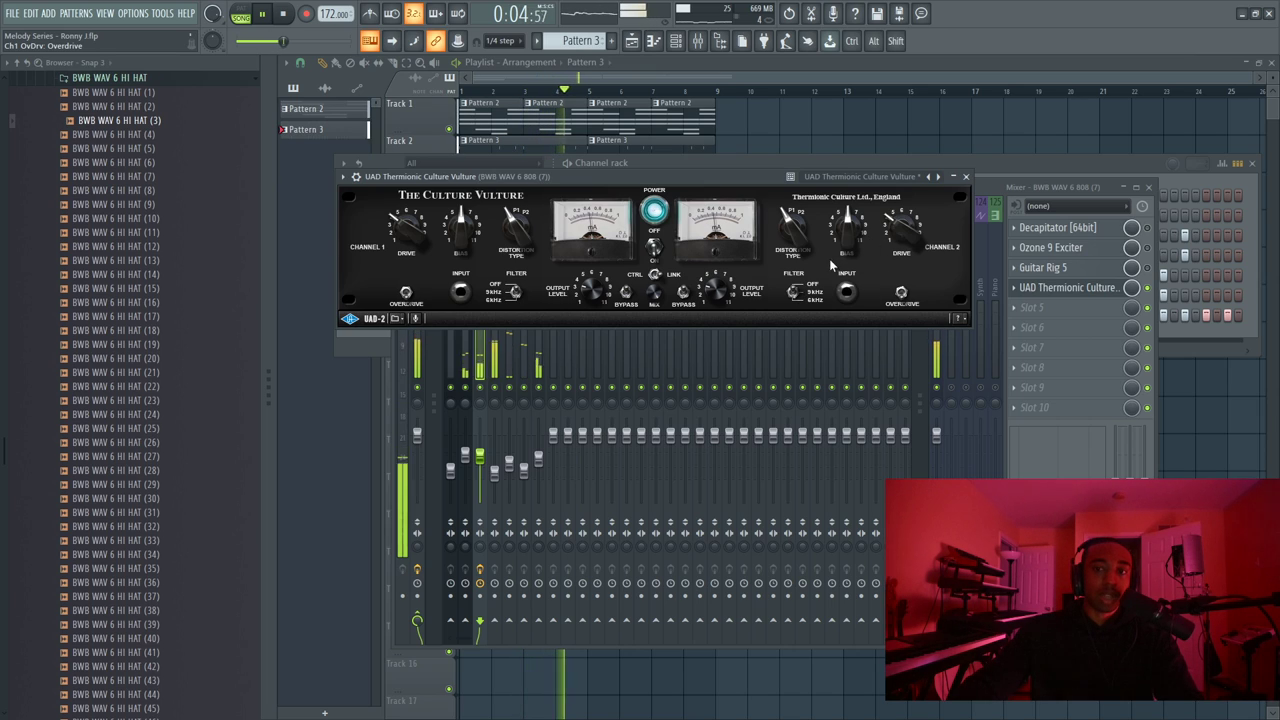
Try output levels from 7.60 down to 5.45, lowering the drive to 4.35
{"action": "scroll", "coordinate": [846, 291], "scroll_direction": "down", "scroll_amount": 2}
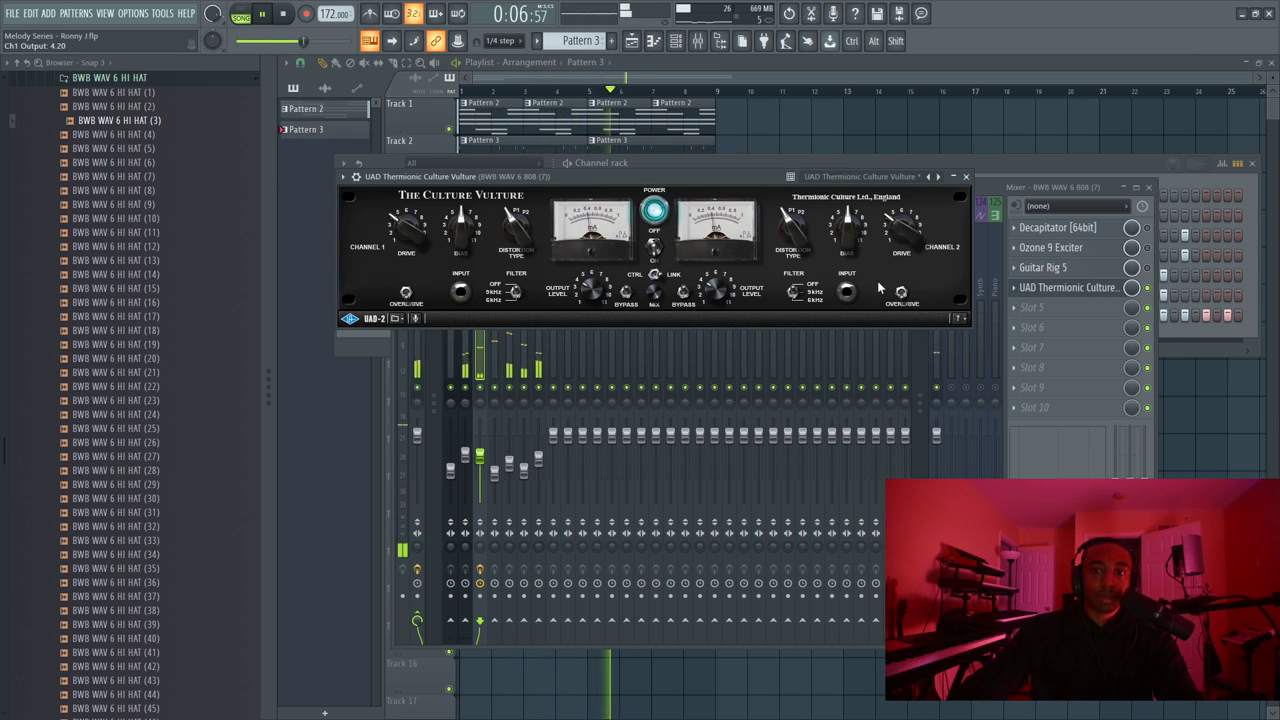
{"action": "mouse_move", "coordinate": [714, 290]}
{"action": "left_mouse_down"}
{"action": "mouse_move", "coordinate": [724, 258]}
{"action": "mouse_move", "coordinate": [719, 289]}
{"action": "left_mouse_up"}
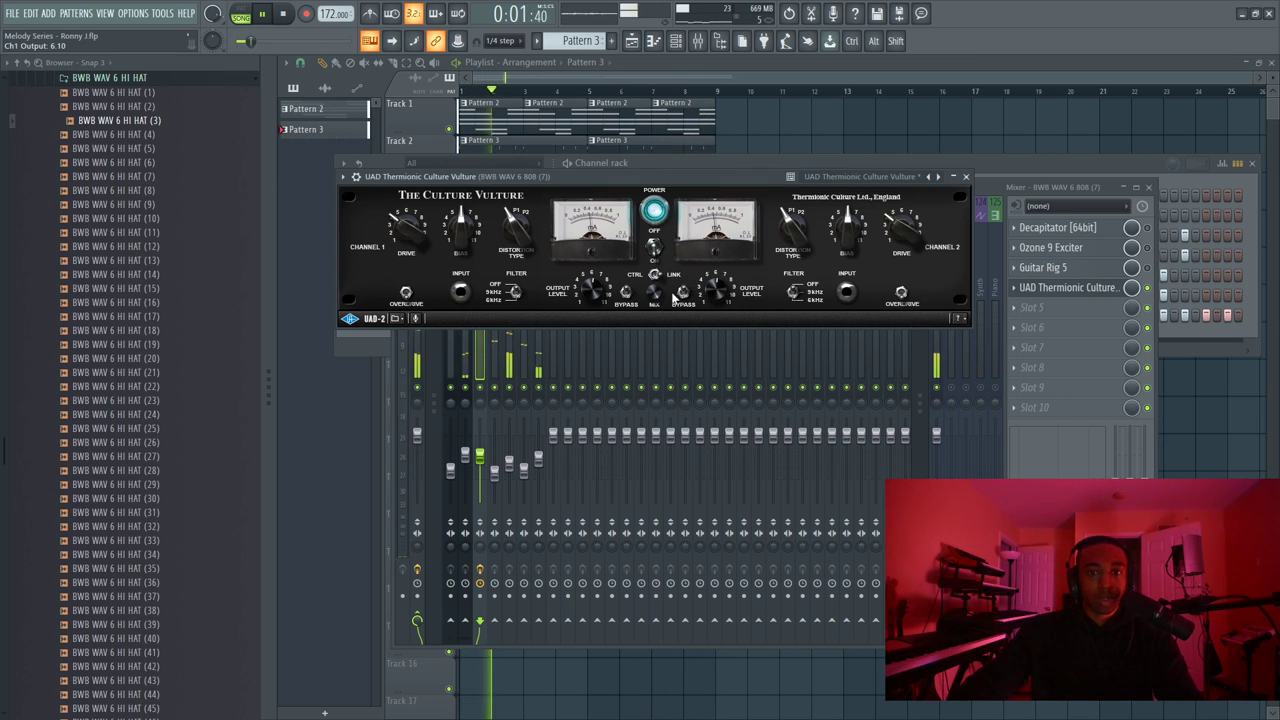
{"action": "left_click_drag", "start_coordinate": [716, 290], "coordinate": [727, 271]}
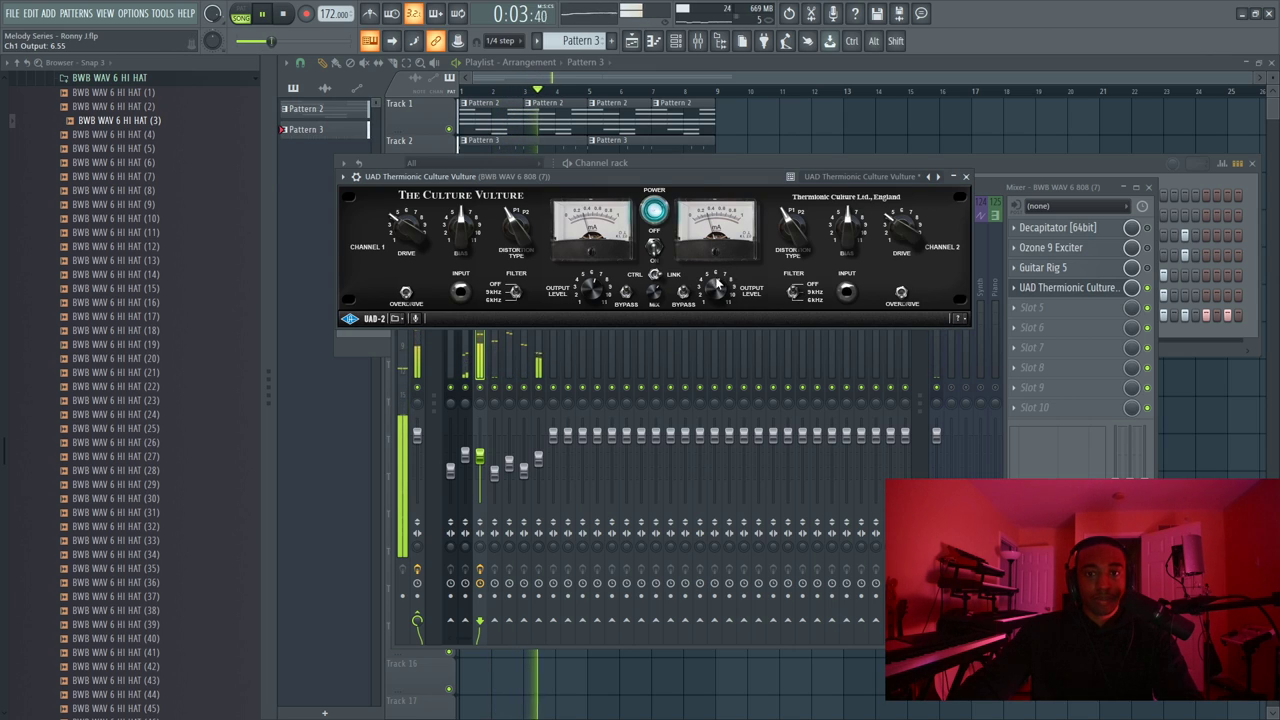
{"action": "scroll", "coordinate": [716, 284], "scroll_direction": "up", "scroll_amount": 3}
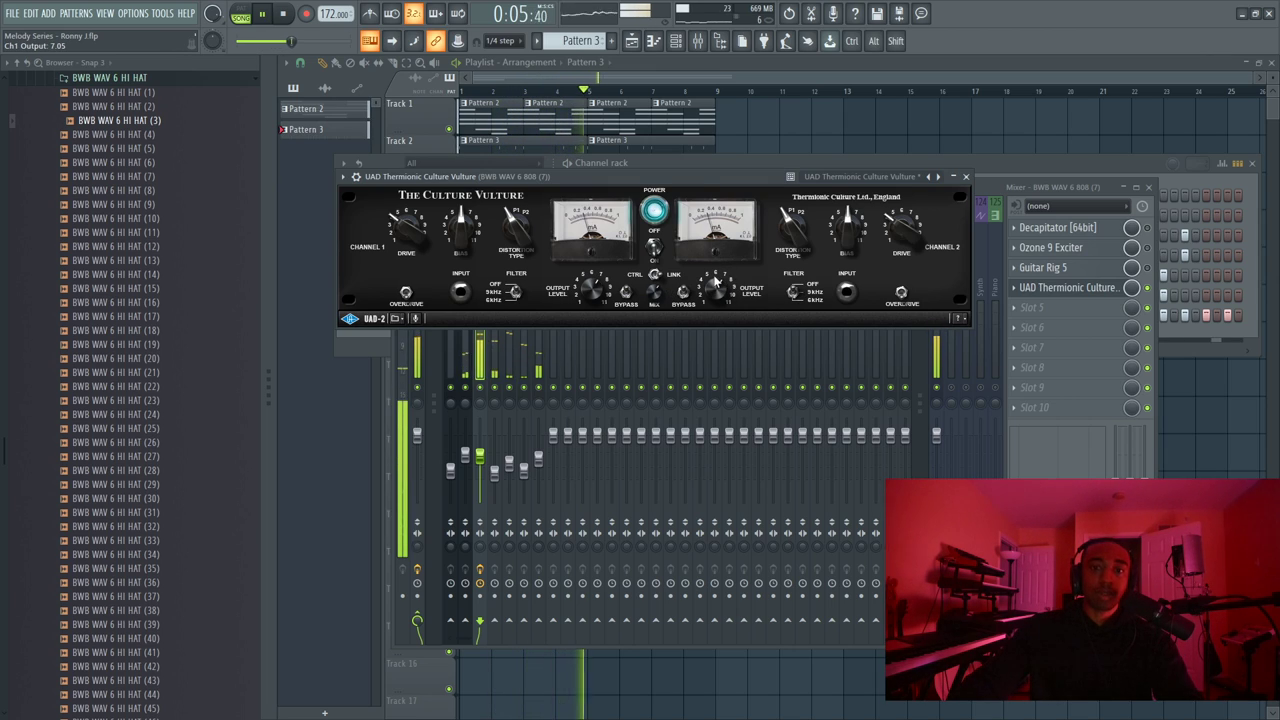
{"action": "scroll", "coordinate": [654, 272], "scroll_direction": "up", "scroll_amount": 3}
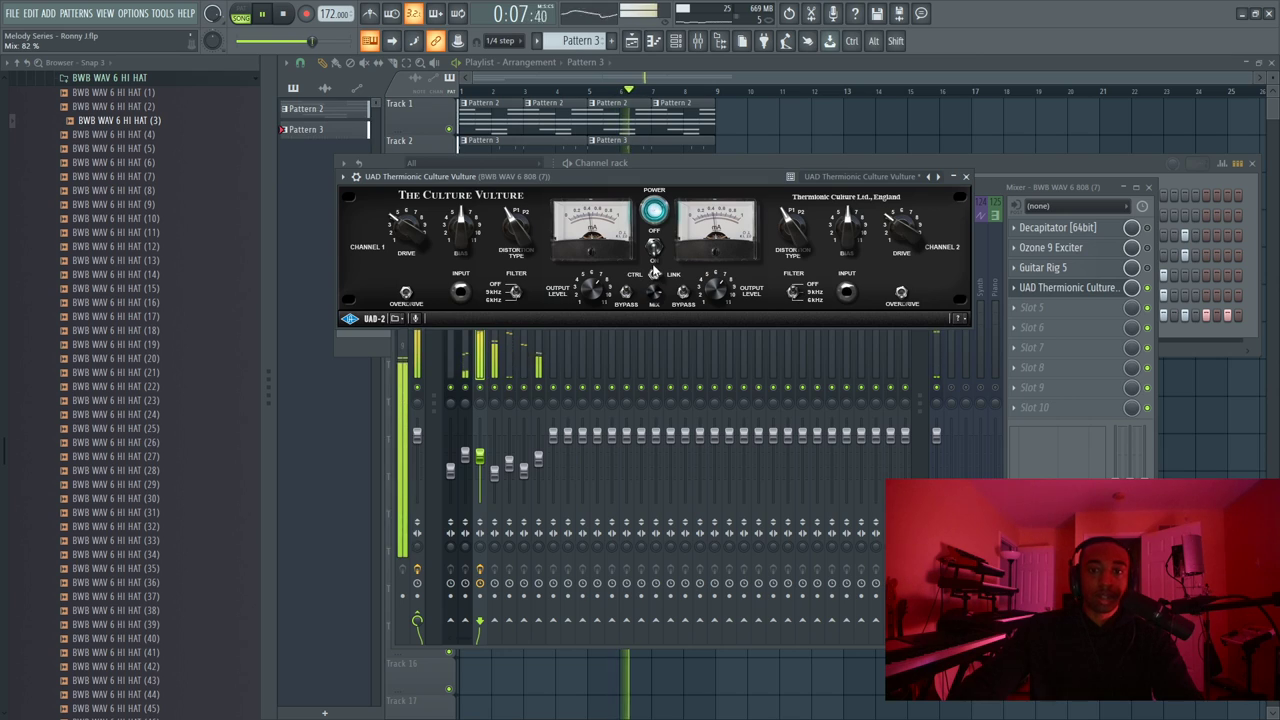
{"action": "left_click_drag", "start_coordinate": [720, 288], "coordinate": [720, 310]}
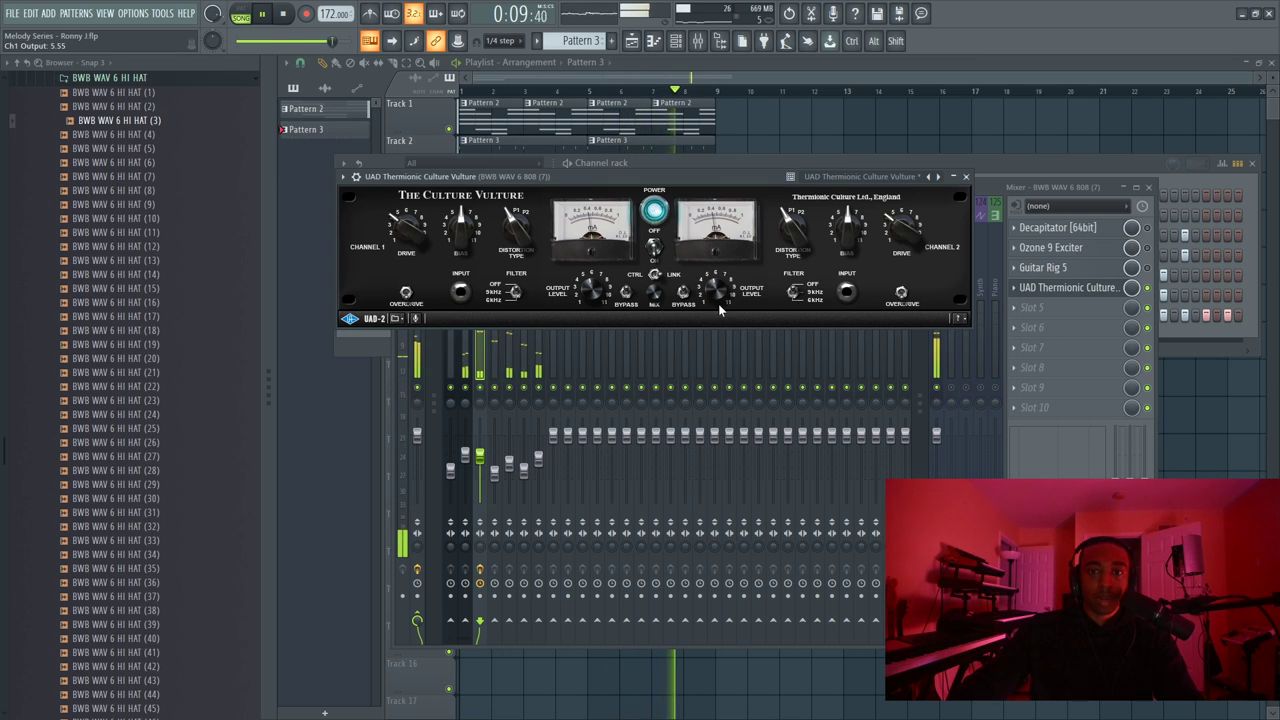
{"action": "mouse_move", "coordinate": [905, 224]}
{"action": "left_mouse_down"}
{"action": "mouse_move", "coordinate": [887, 250]}
{"action": "mouse_move", "coordinate": [897, 224]}
{"action": "left_mouse_up"}
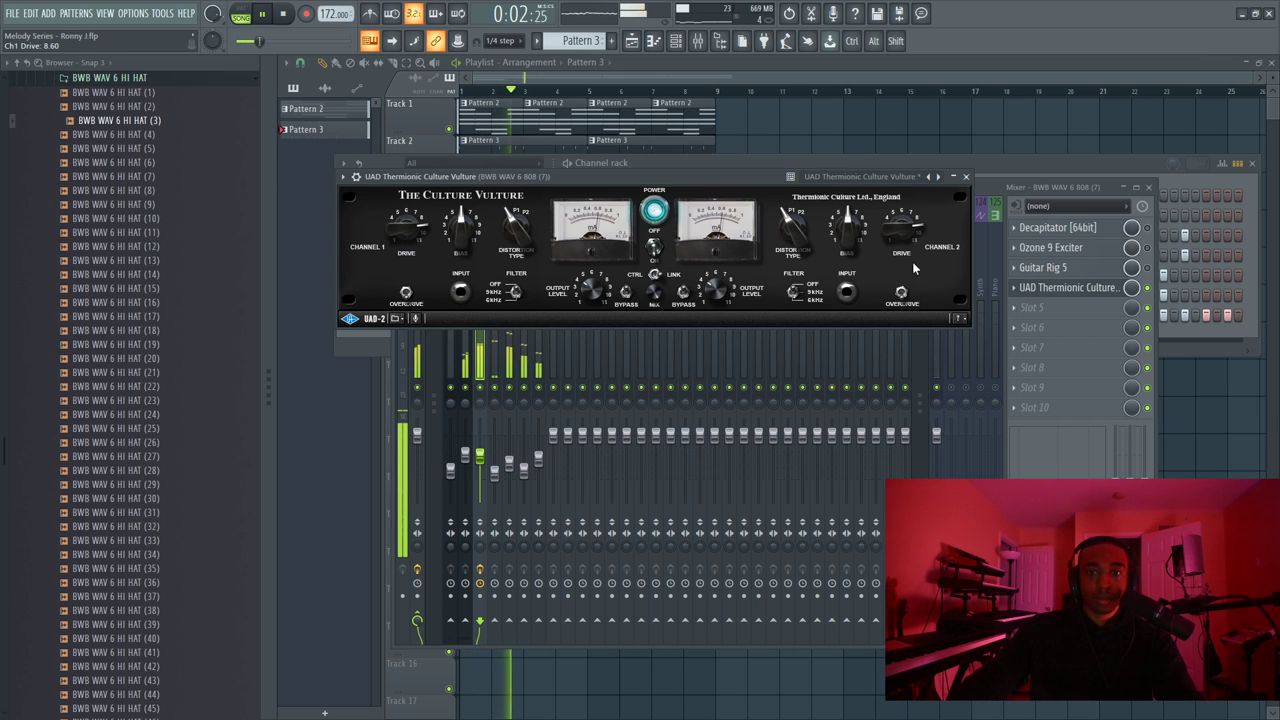
{"action": "left_click_drag", "start_coordinate": [714, 281], "coordinate": [715, 296]}
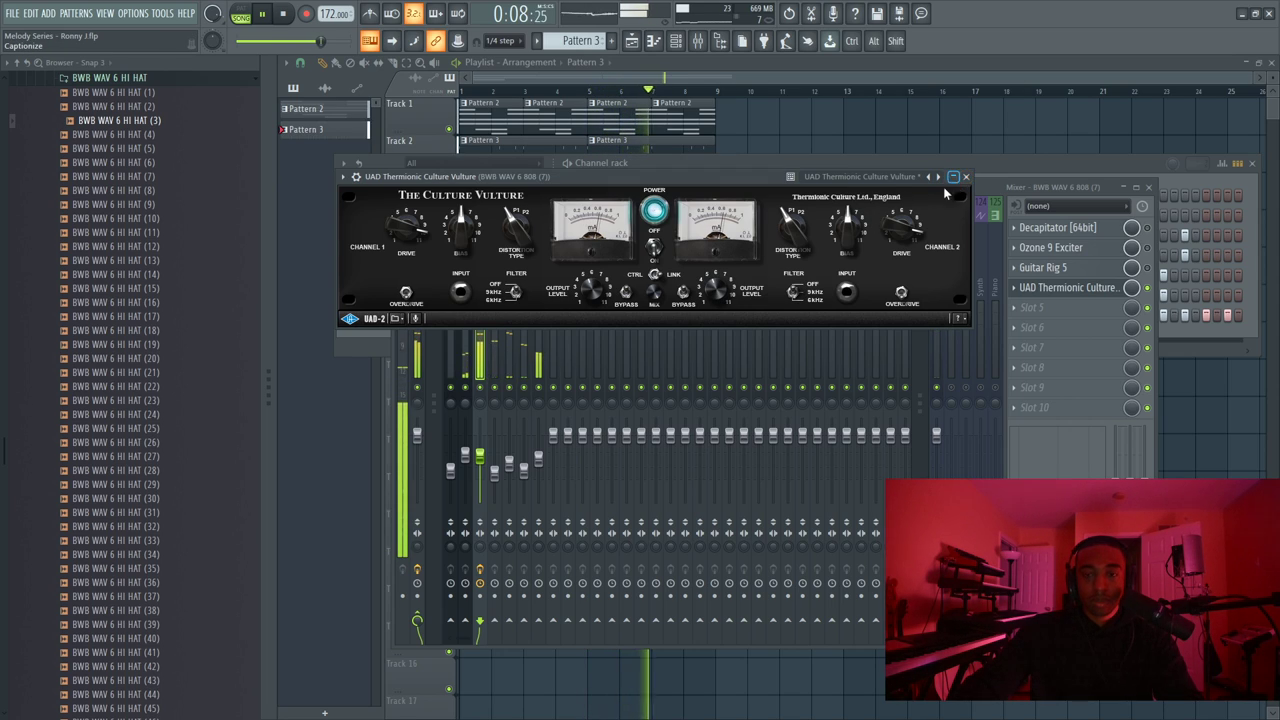
Replay the beat, set the drive to 7.05, and close the Culture Vulture window
{"action": "key", "text": "space"}
{"action": "key", "text": "space"}
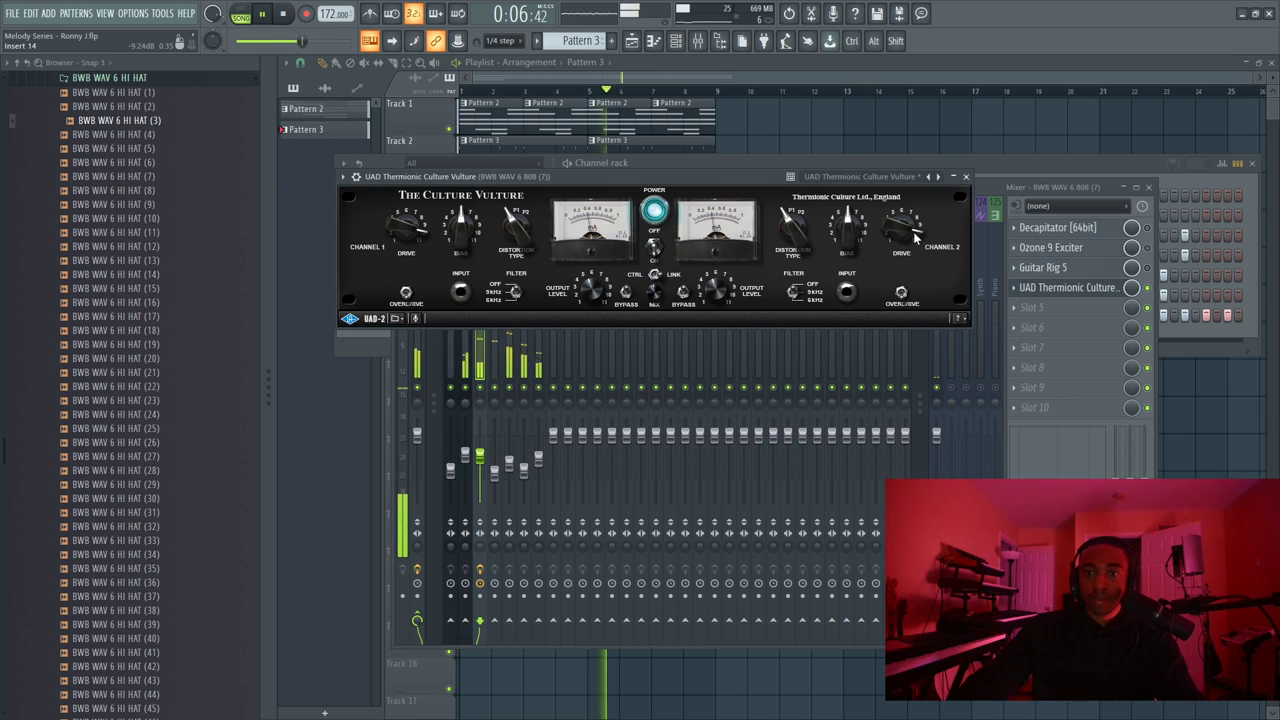
{"action": "key", "text": "space"}
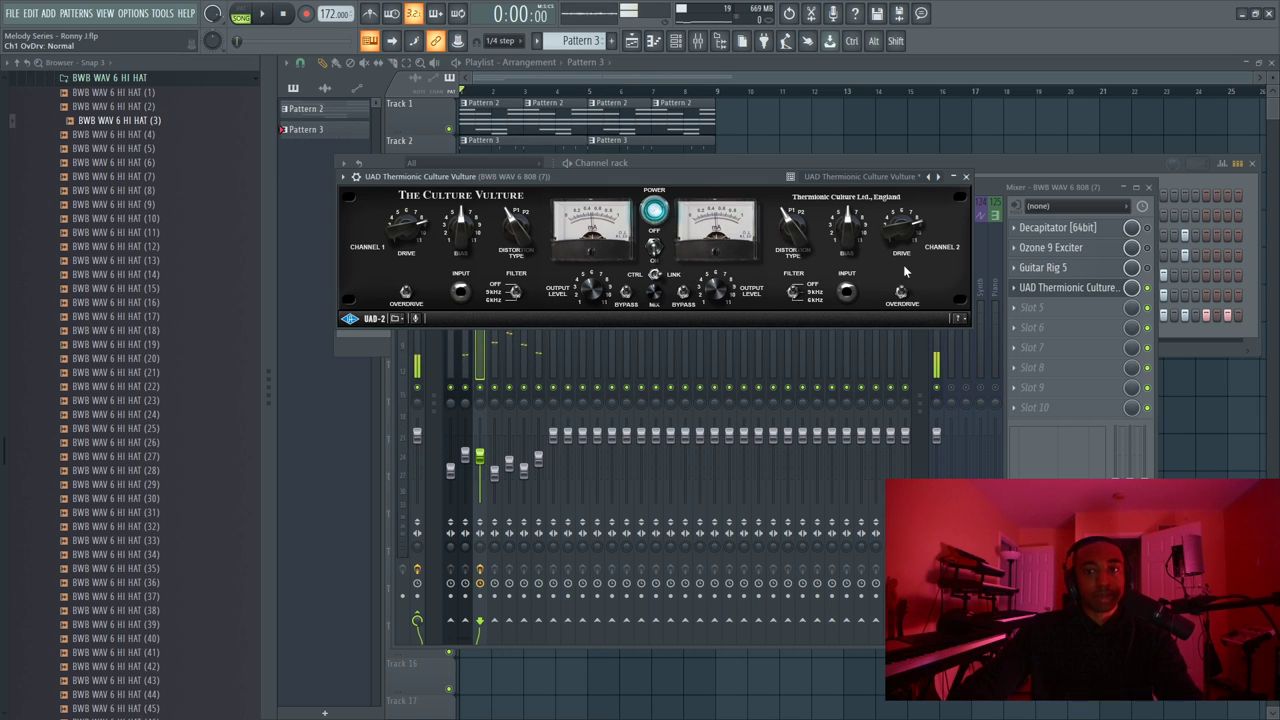
{"action": "key", "text": "space"}
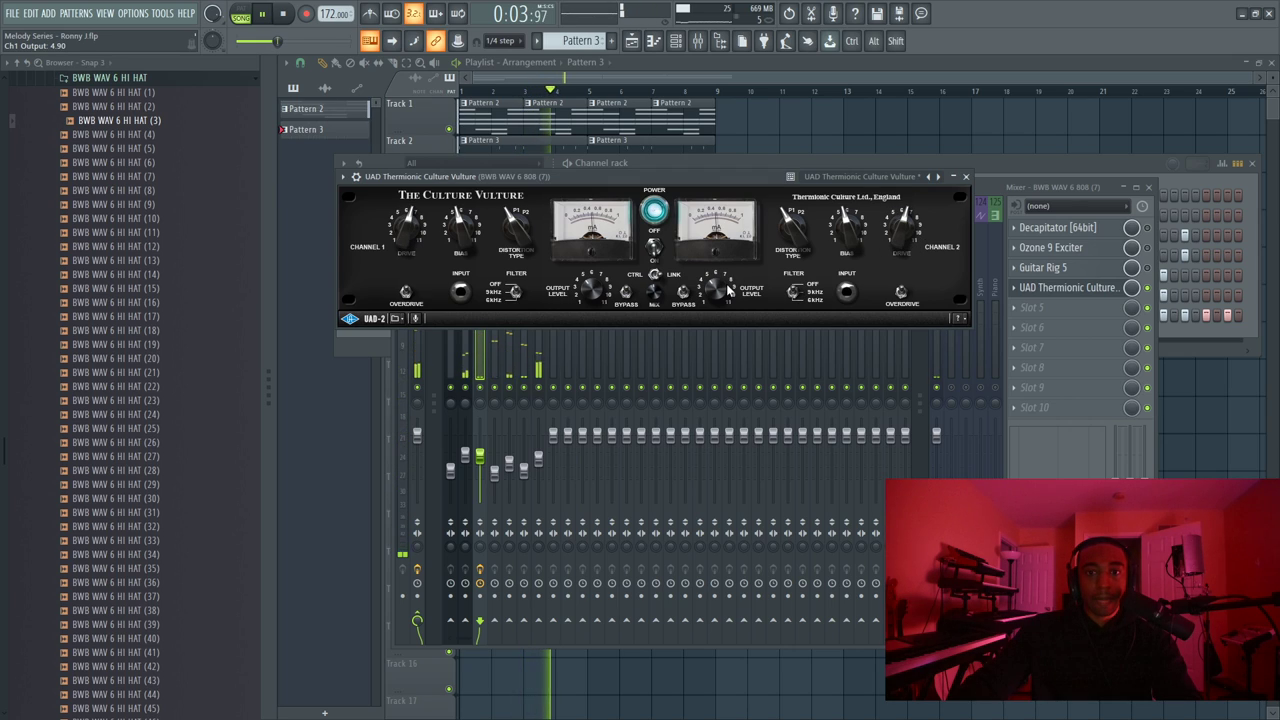
{"action": "mouse_move", "coordinate": [902, 234]}
{"action": "left_mouse_down"}
{"action": "mouse_move", "coordinate": [901, 220]}
{"action": "mouse_move", "coordinate": [892, 242]}
{"action": "left_mouse_up"}
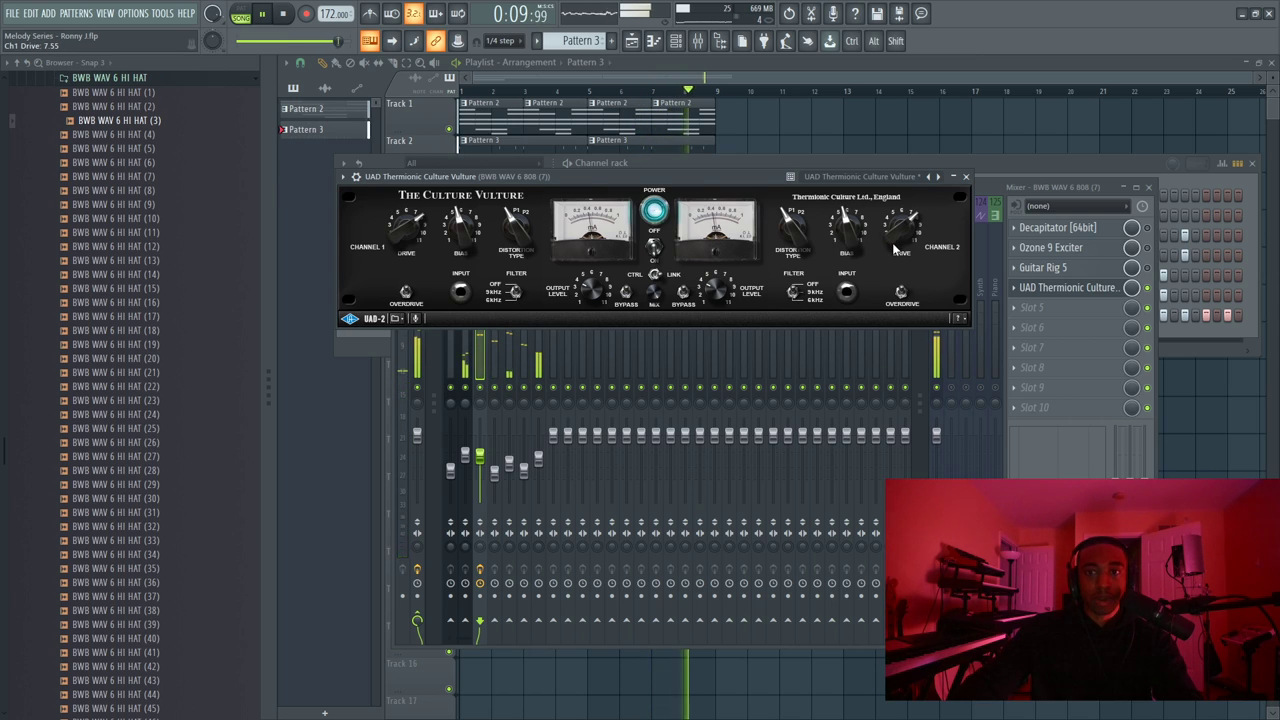
{"action": "left_click", "coordinate": [965, 176]}
Stop playback and load Fruity Fast Dist into the 808 insert's fifth slot
{"action": "key", "text": "space"}
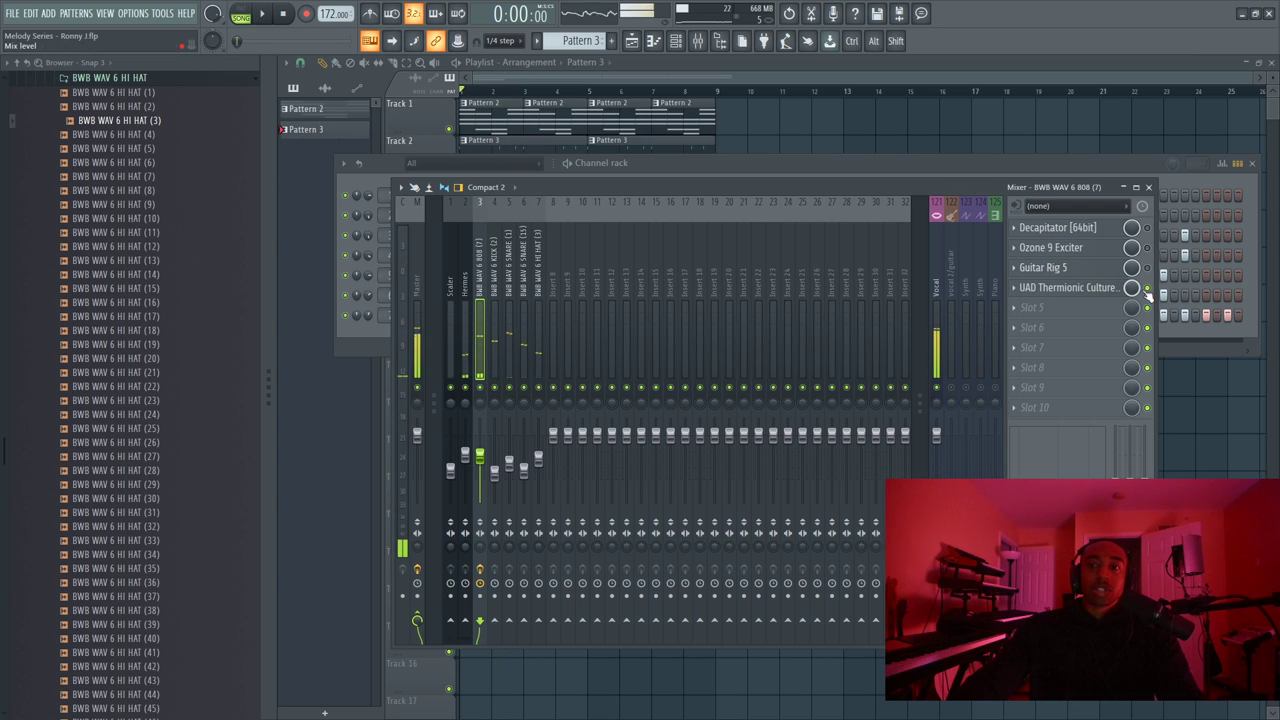
{"action": "left_click", "coordinate": [1050, 314]}
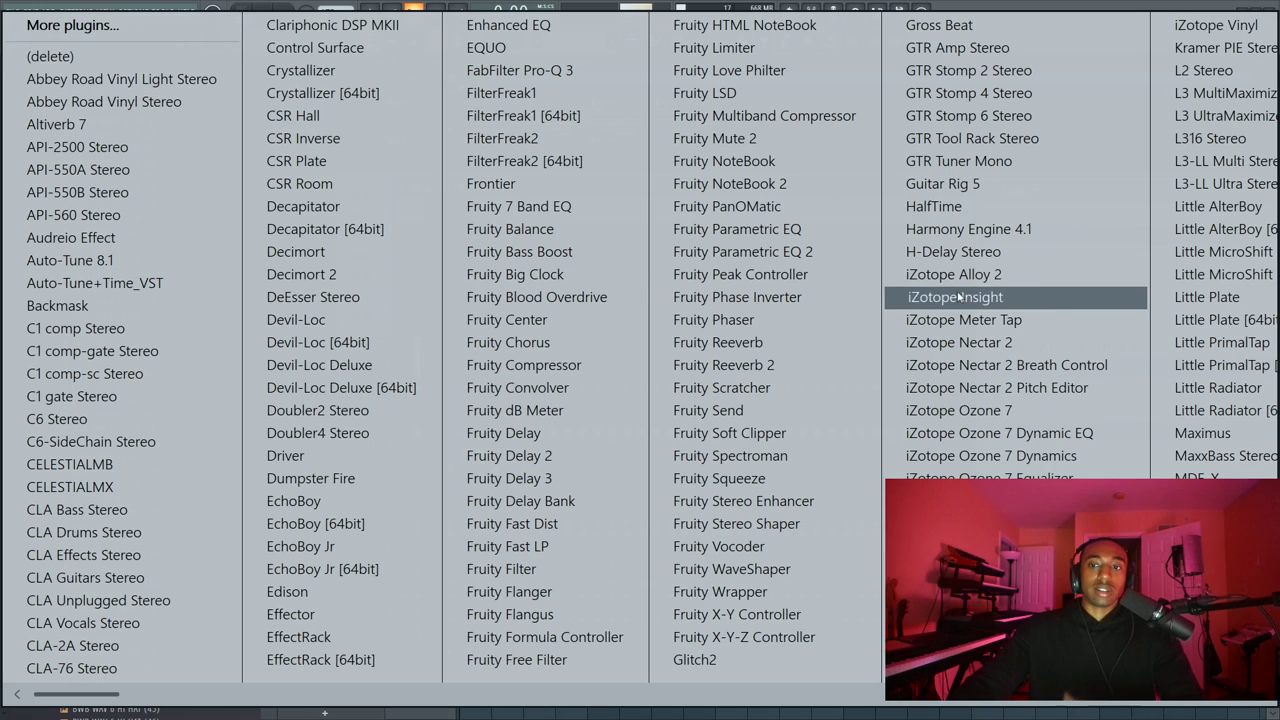
{"action": "scroll", "coordinate": [787, 243], "scroll_direction": "right", "scroll_amount": 4}
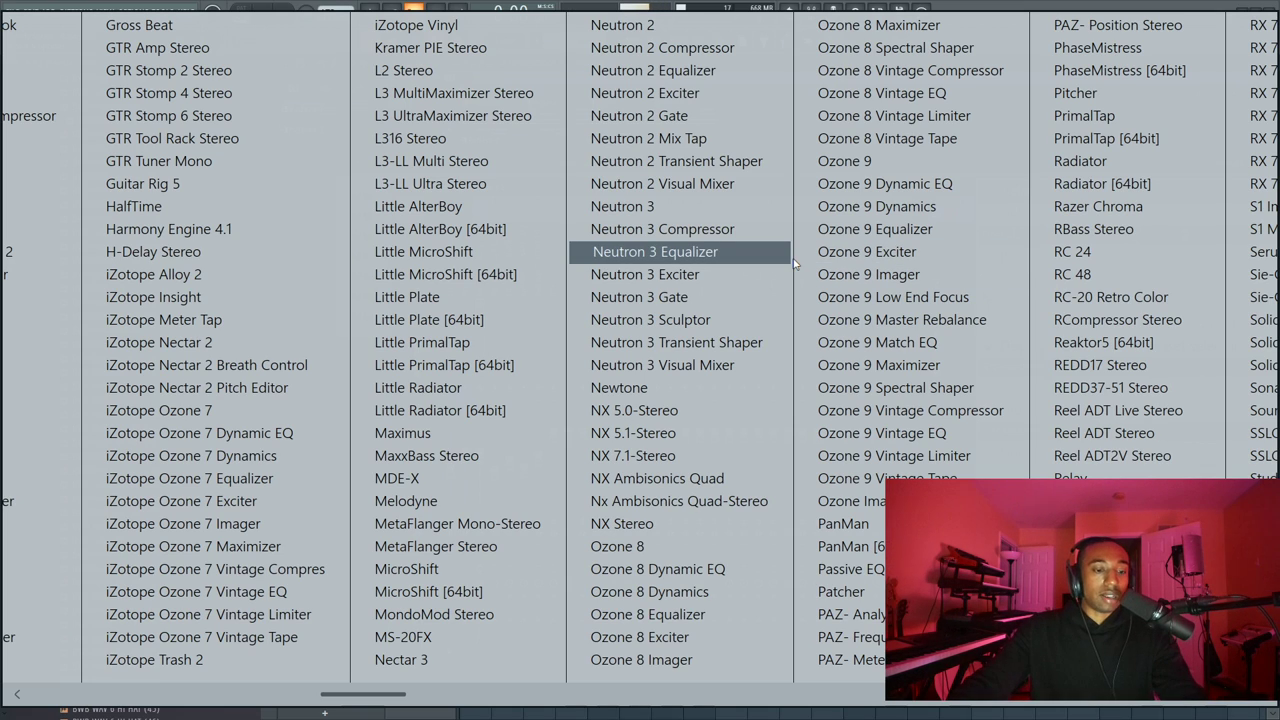
{"action": "key", "text": "Escape"}
{"action": "key", "text": "Escape"}
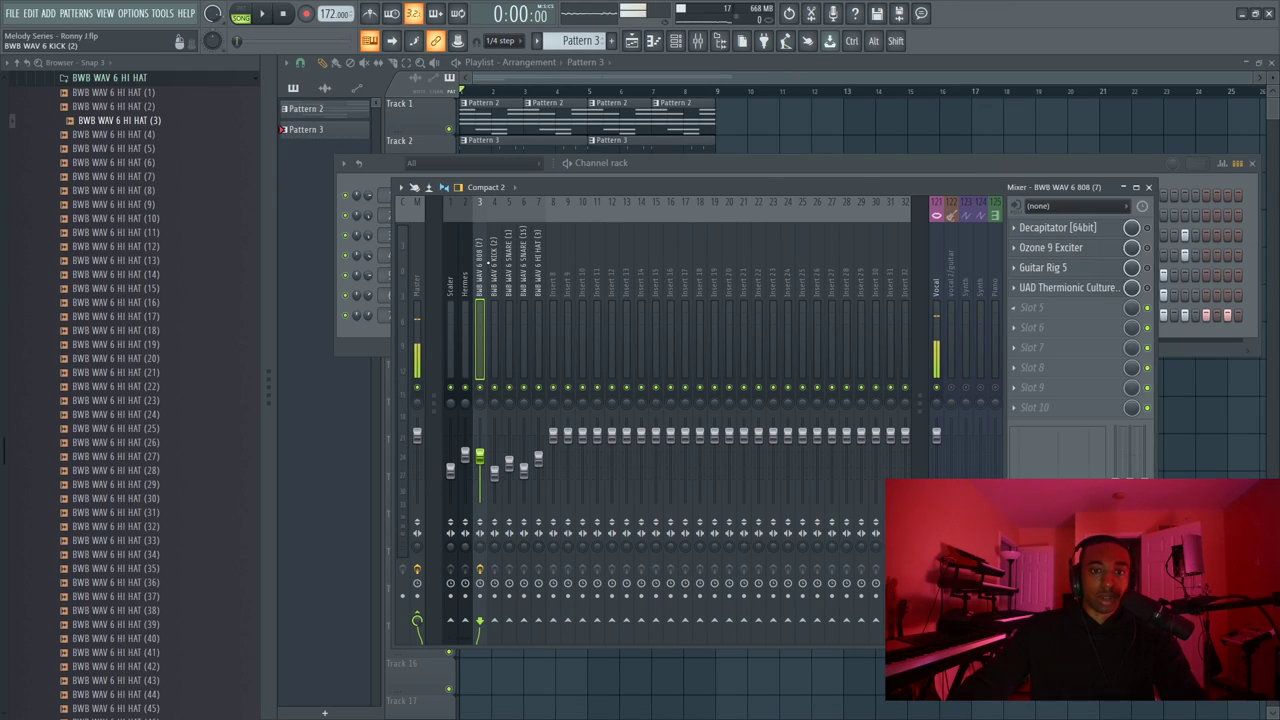
{"action": "left_click", "coordinate": [1060, 315]}
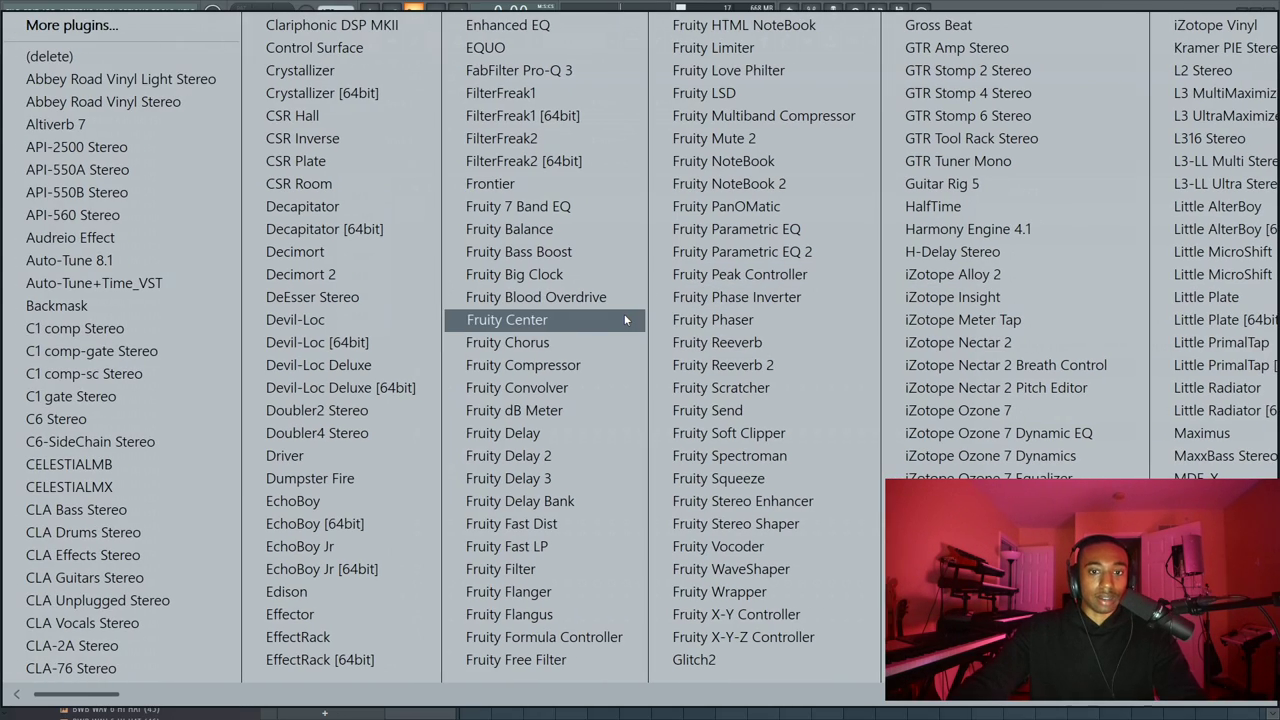
{"action": "left_click", "coordinate": [580, 527]}
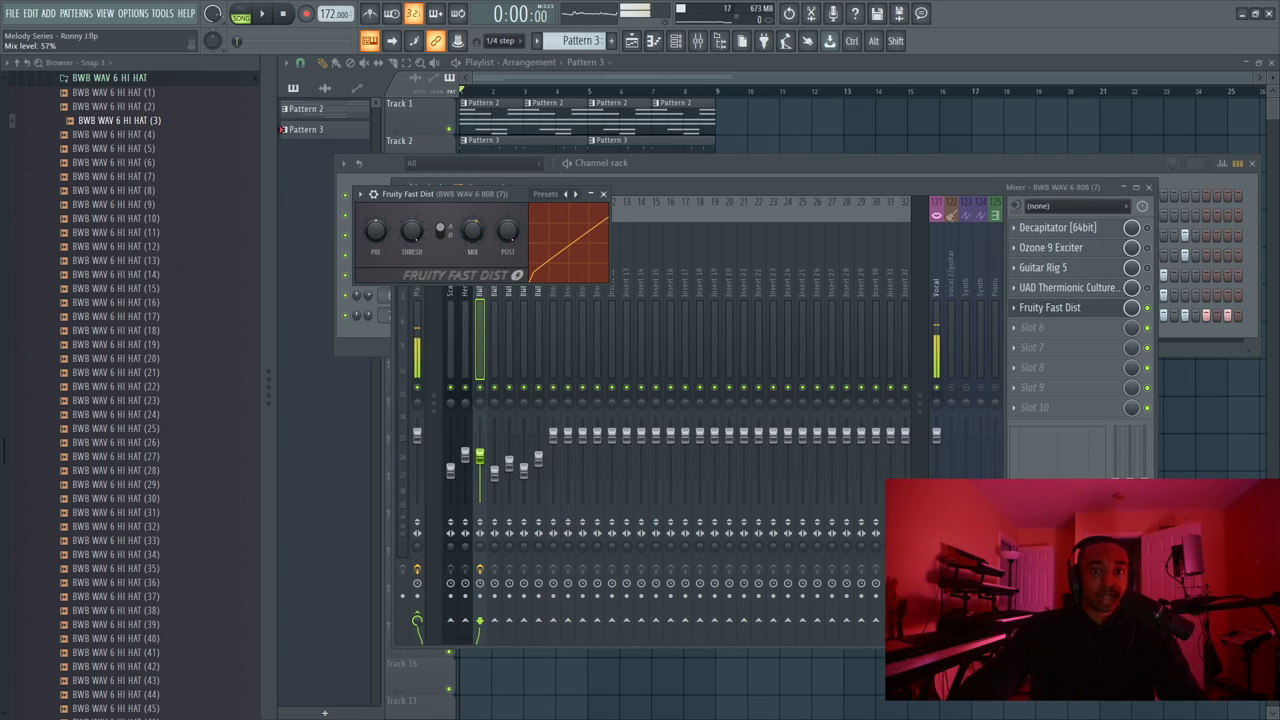
Play the beat and lower the Fast Dist mix to 79%
{"action": "key", "text": "space"}
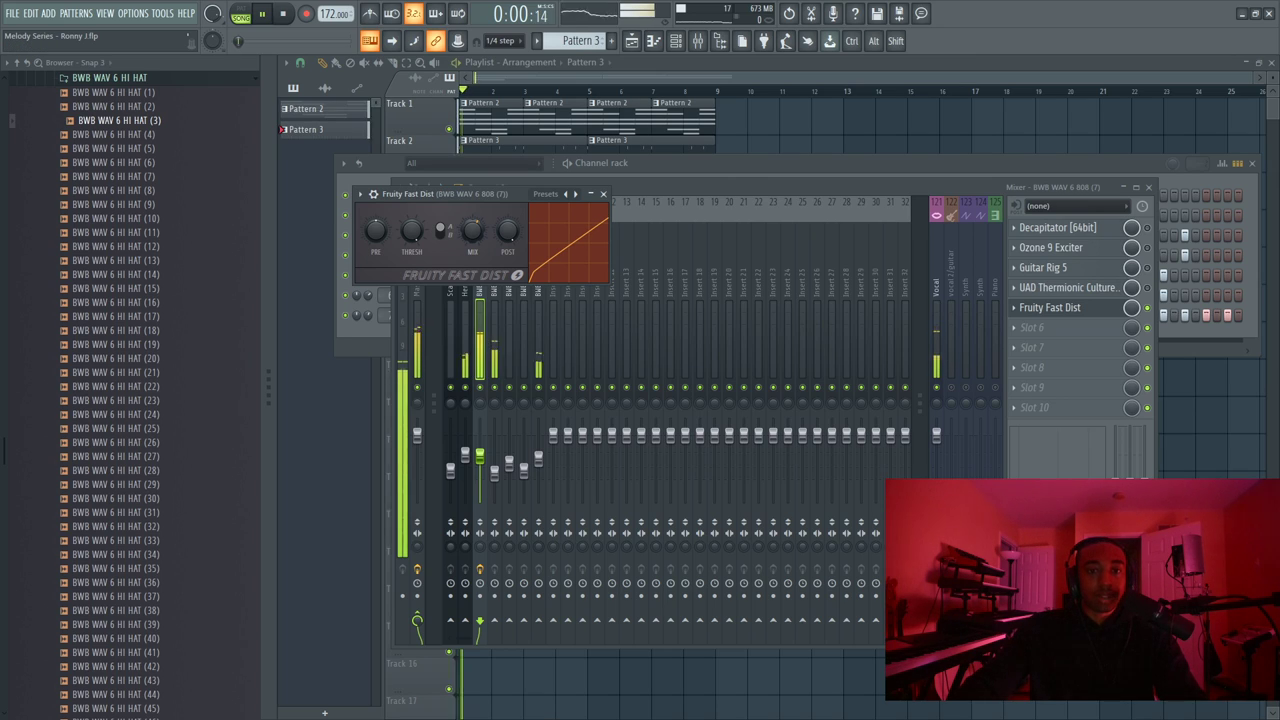
{"action": "left_click_drag", "start_coordinate": [473, 231], "coordinate": [455, 232]}
{"action": "key", "text": "space"}
{"action": "key", "text": "space"}
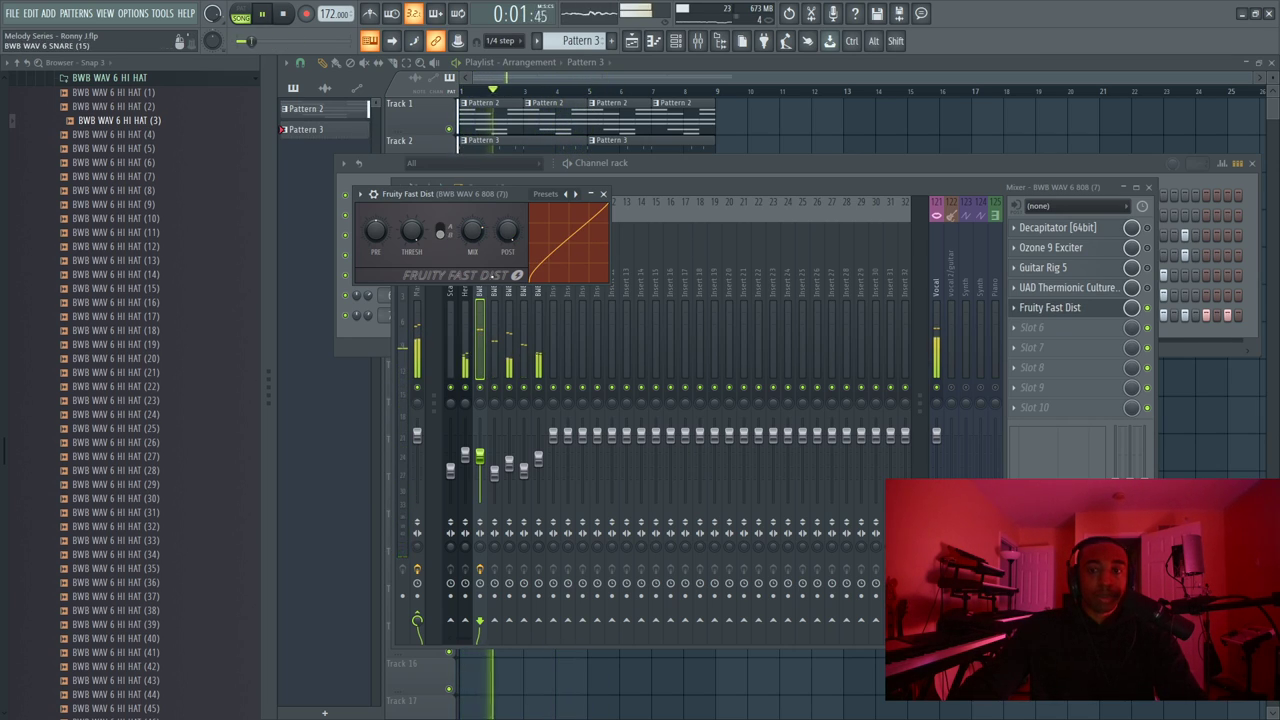
Load Fruity WaveShaper into slot 6 of the 808 insert
{"action": "left_click", "coordinate": [1100, 328]}
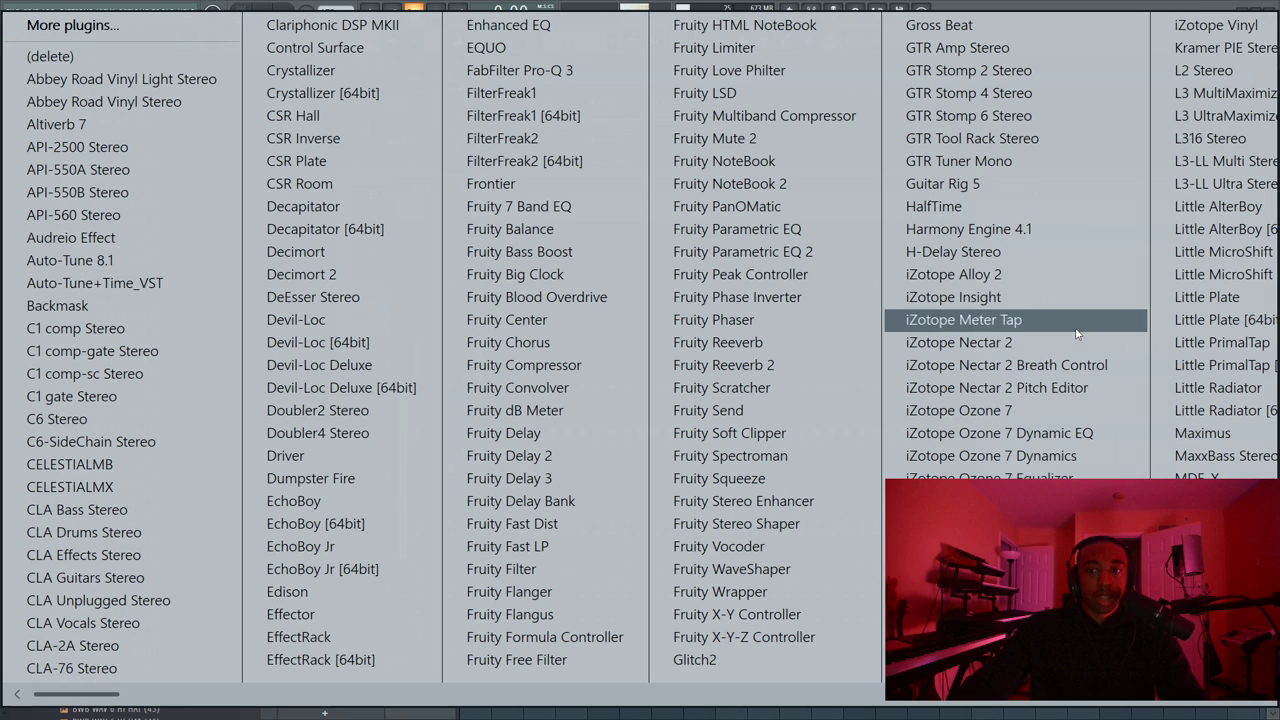
{"action": "scroll", "coordinate": [839, 313], "scroll_direction": "down", "scroll_amount": 3}
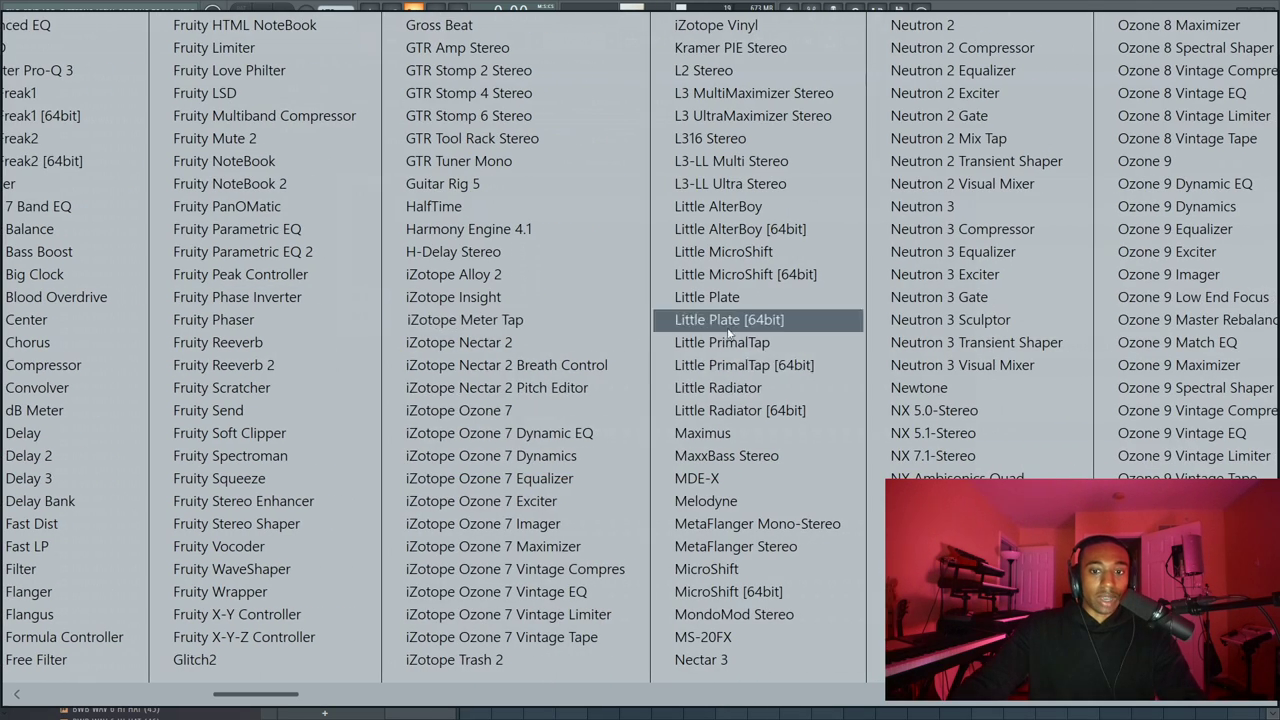
{"action": "left_click", "coordinate": [300, 569]}
Bend the WaveShaper curve's second point steeply up and left while auditioning playback
{"action": "left_click", "coordinate": [1095, 328]}
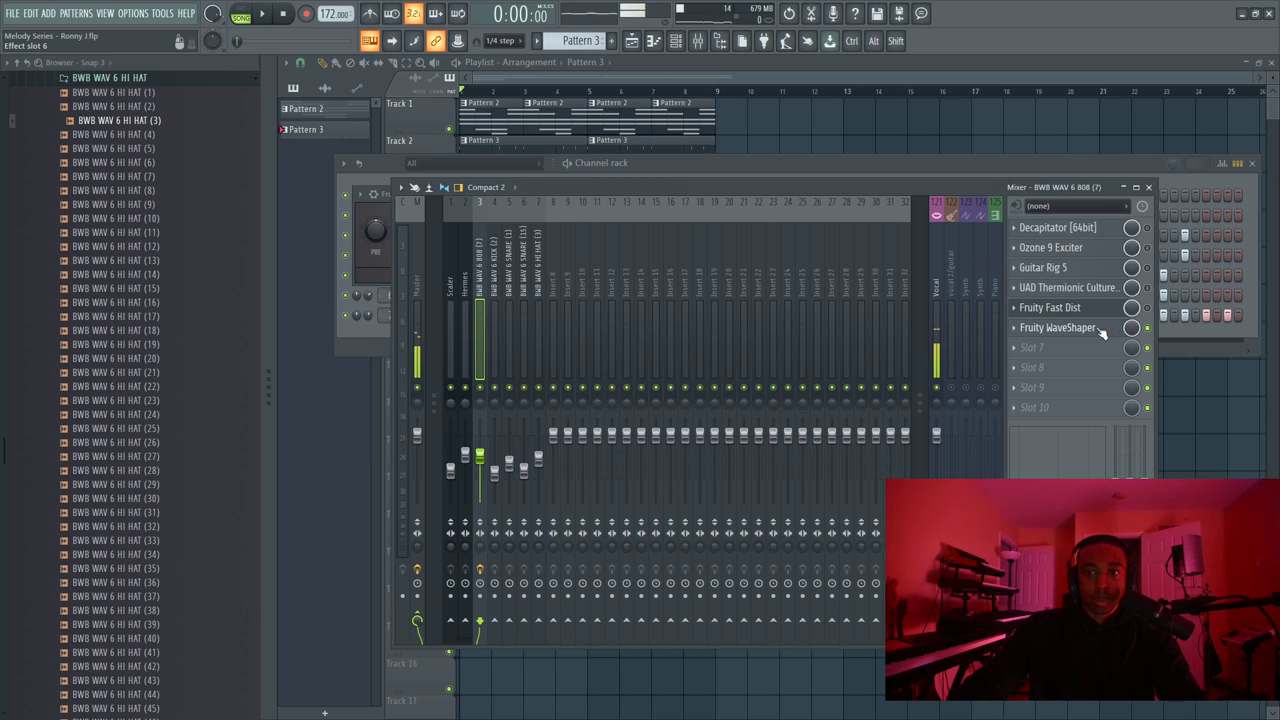
{"action": "left_click", "coordinate": [1095, 328]}
{"action": "left_click_drag", "start_coordinate": [431, 295], "coordinate": [420, 266]}
{"action": "key", "text": "space"}
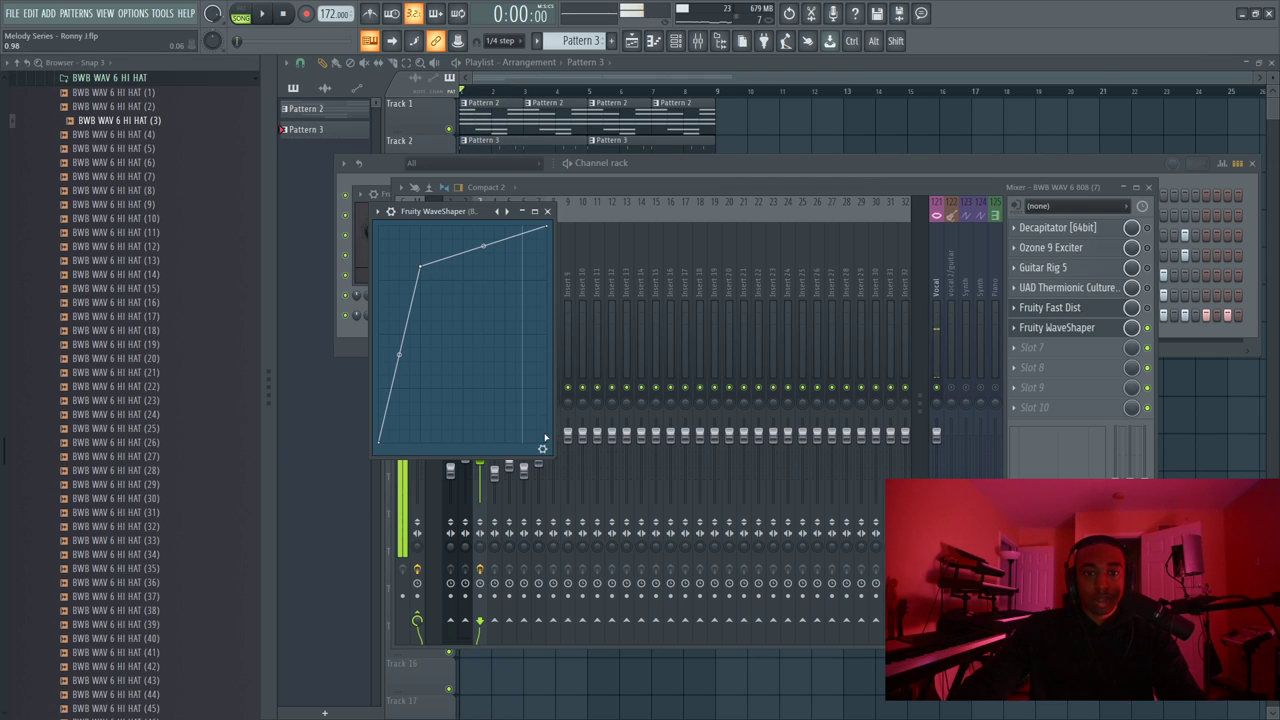
{"action": "left_click", "coordinate": [542, 446]}
{"action": "key", "text": "space"}
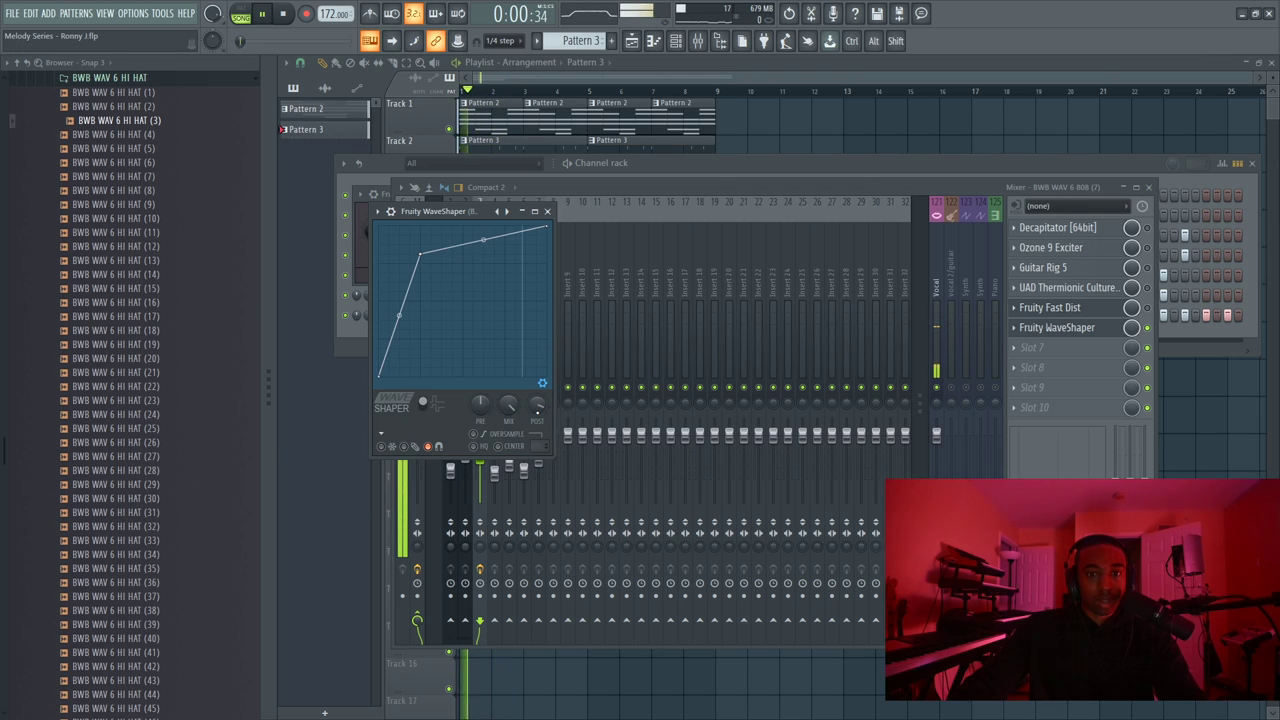
{"action": "left_click_drag", "start_coordinate": [420, 253], "coordinate": [411, 245]}
{"action": "key", "text": "space"}
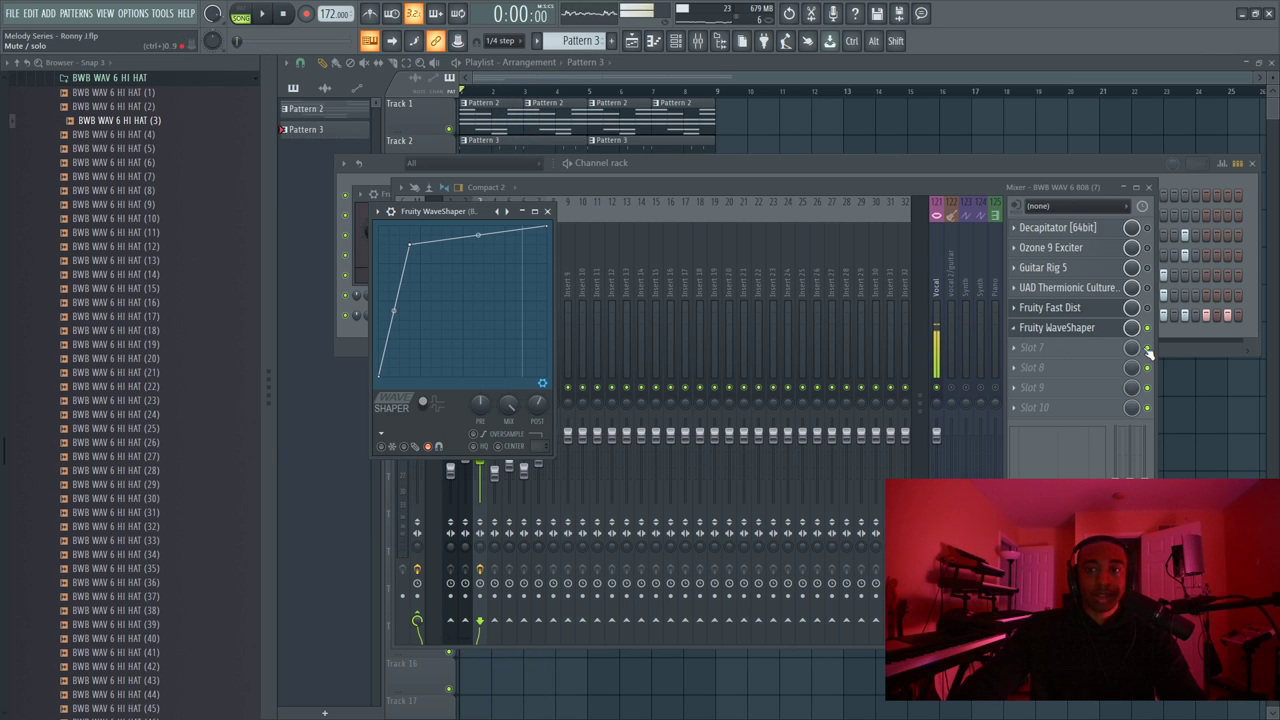
{"action": "left_click", "coordinate": [1150, 329]}
Load Fruity Blood Overdrive into slot 7 of the 808 insert and open its window
{"action": "left_click", "coordinate": [1075, 350]}
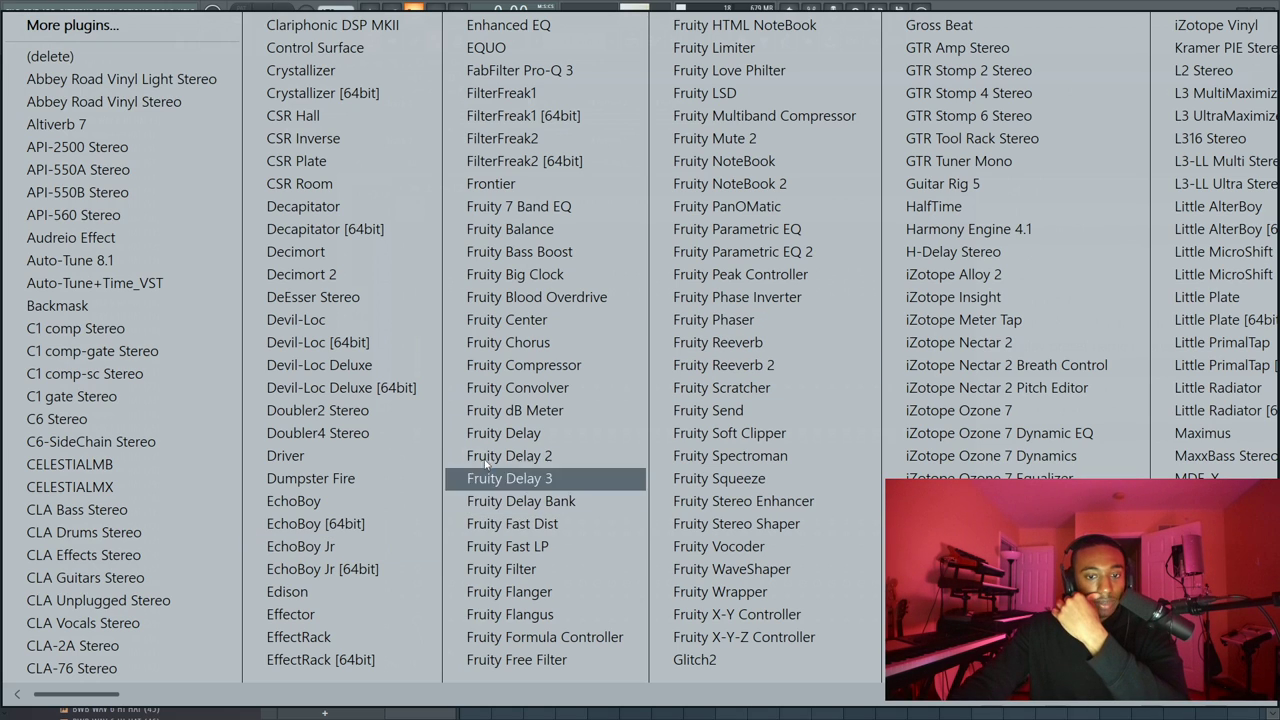
{"action": "left_click", "coordinate": [537, 297]}
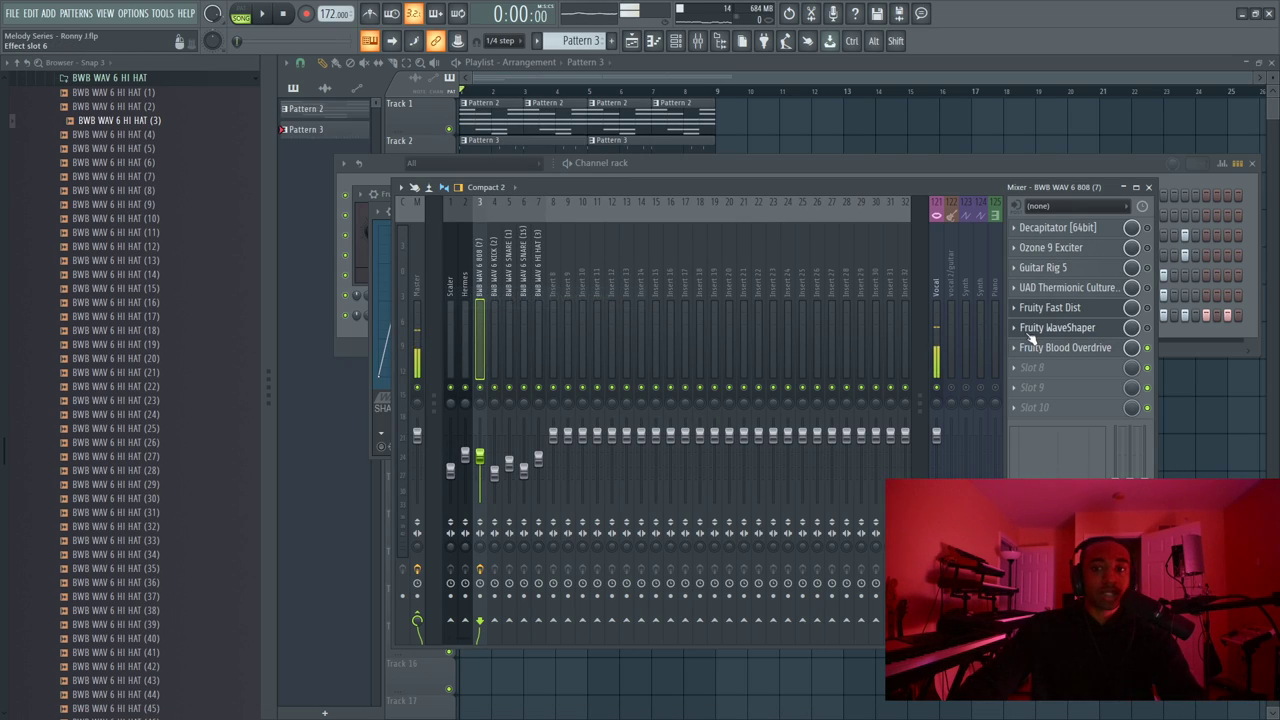
{"action": "left_click", "coordinate": [1054, 347]}
While playing, raise the Blood Overdrive pre-amp drive to about 0.47 and slightly lower the post gain
{"action": "key", "text": "space"}
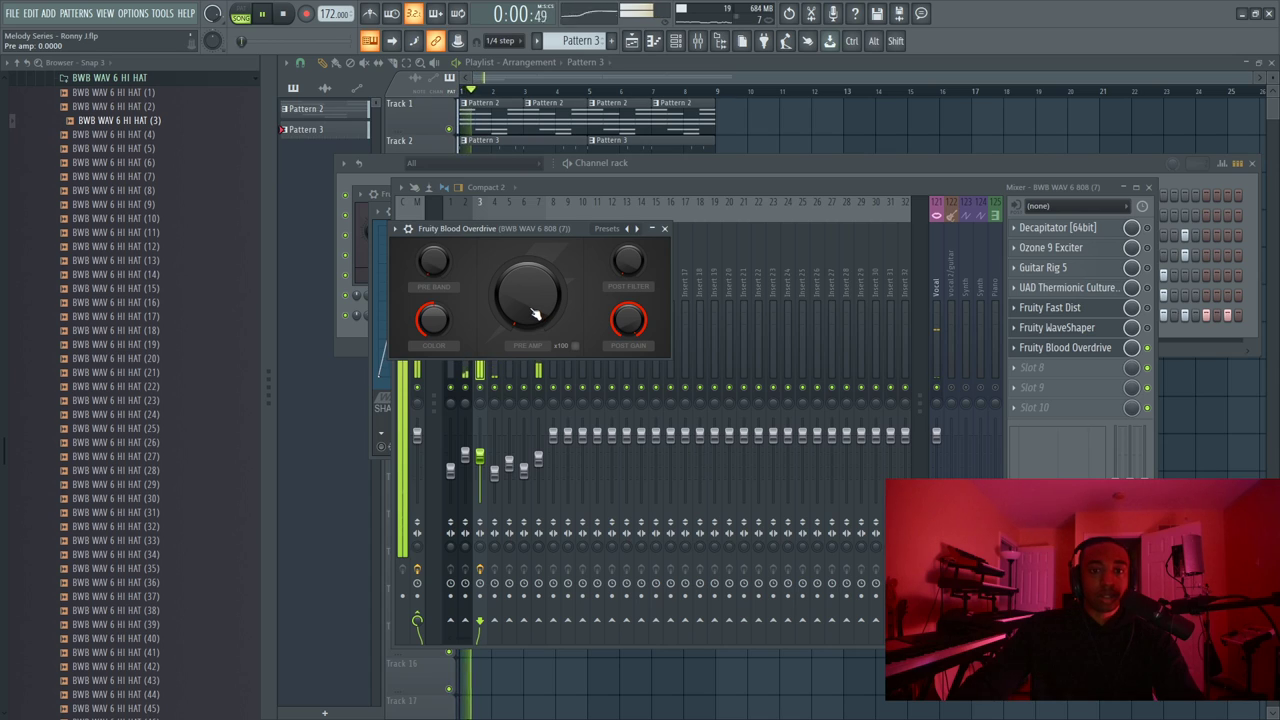
{"action": "key", "text": "space"}
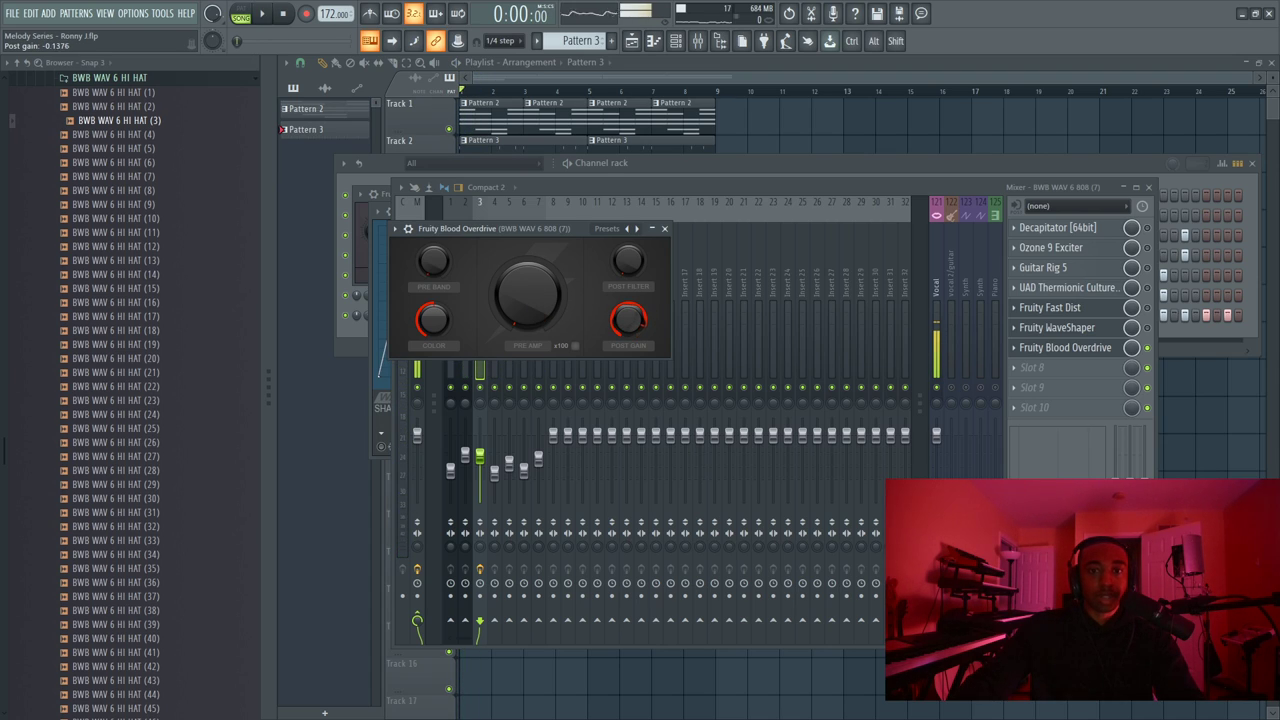
{"action": "key", "text": "space"}
{"action": "left_click_drag", "start_coordinate": [527, 293], "coordinate": [527, 250]}
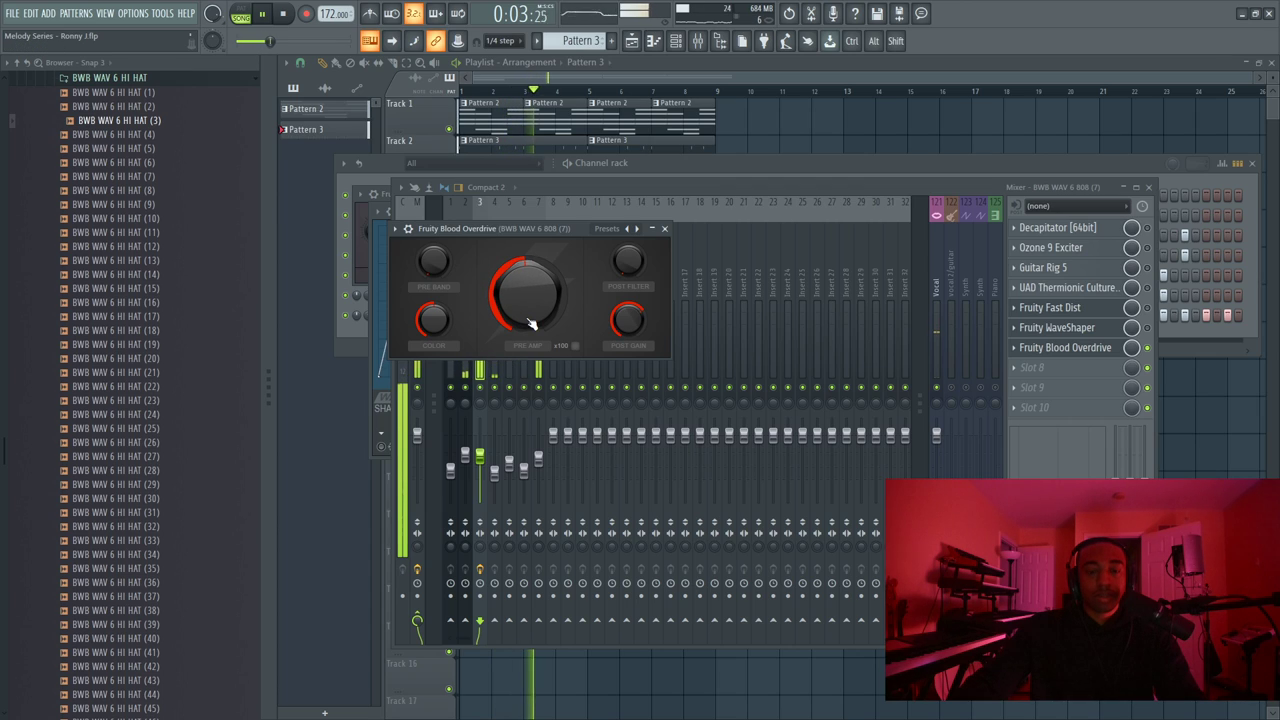
{"action": "left_click_drag", "start_coordinate": [541, 332], "coordinate": [548, 302]}
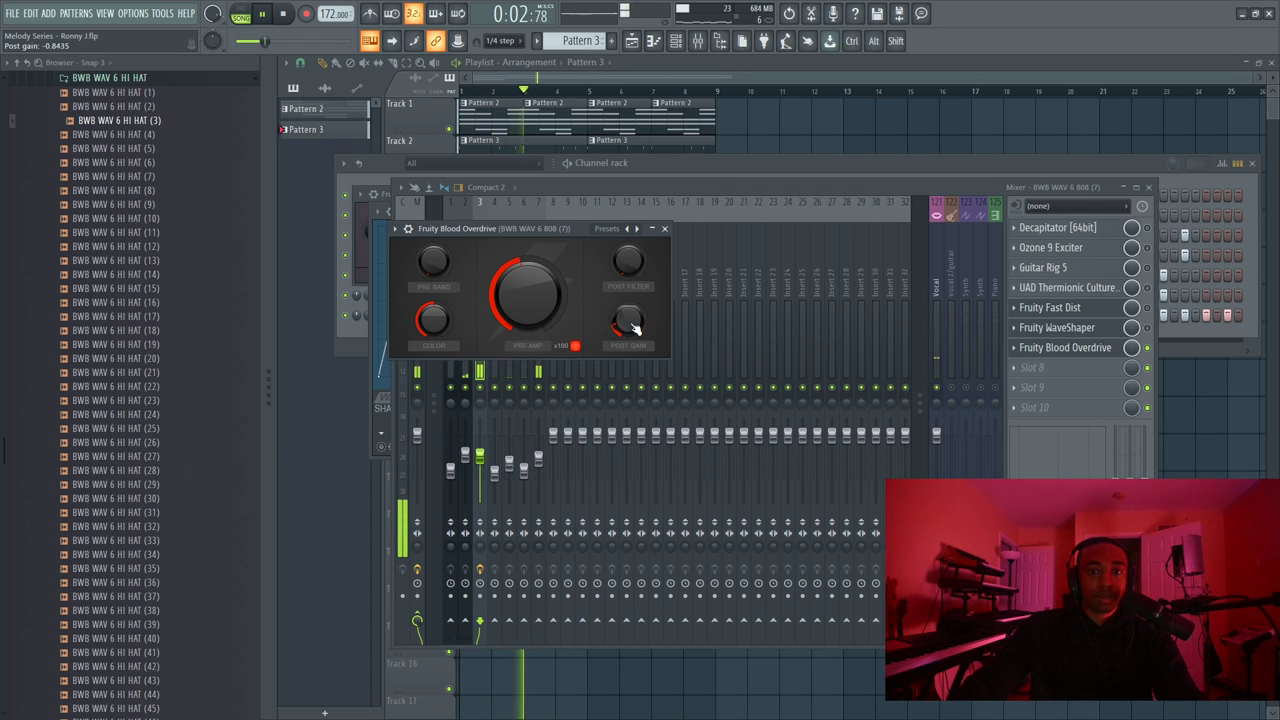
{"action": "mouse_move", "coordinate": [630, 322]}
{"action": "left_mouse_down"}
{"action": "mouse_move", "coordinate": [634, 336]}
{"action": "mouse_move", "coordinate": [628, 317]}
{"action": "left_mouse_up"}
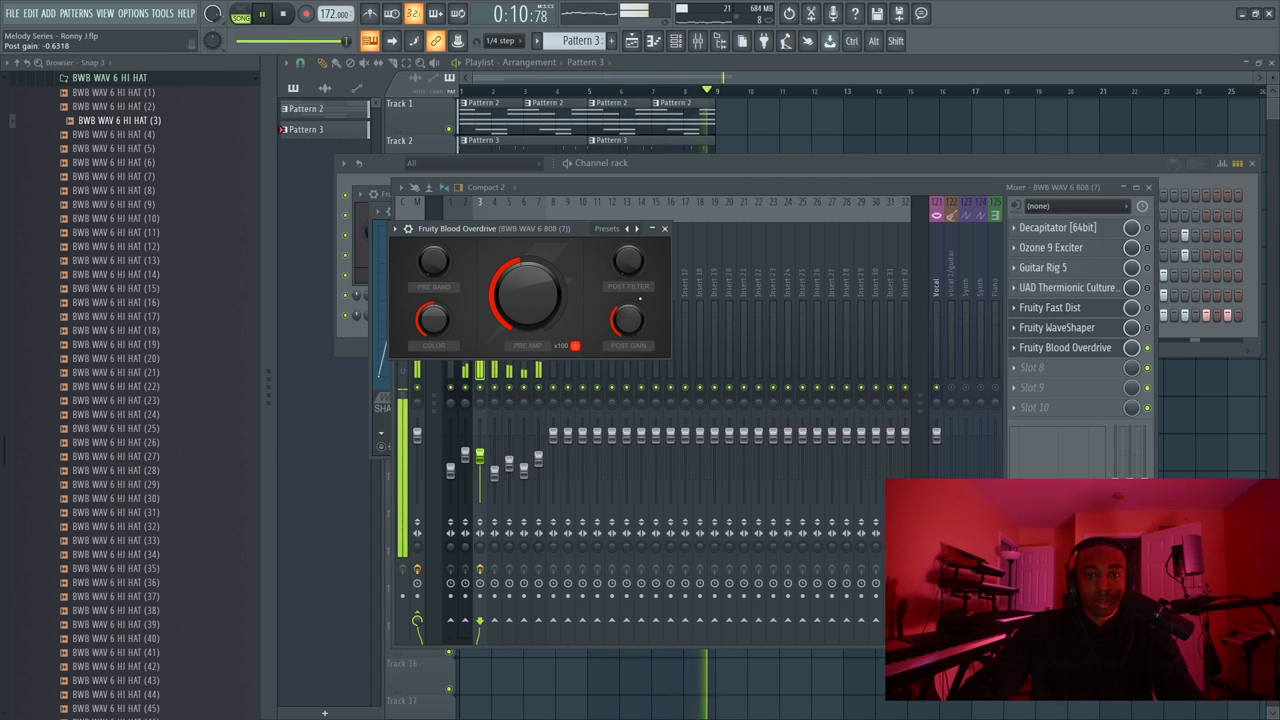
Set the kick insert's fader to about 57% (-10.7 dB)
{"action": "key", "text": "F6"}
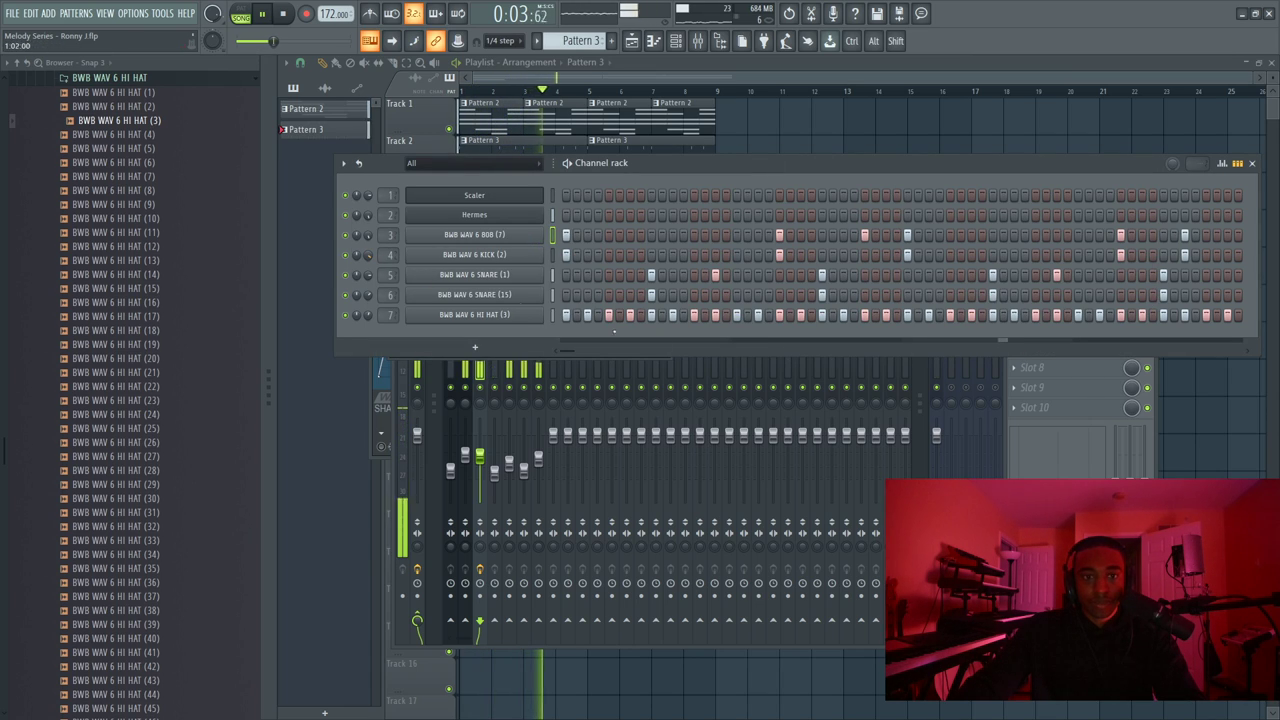
{"action": "left_click", "coordinate": [474, 414]}
{"action": "left_click_drag", "start_coordinate": [493, 472], "coordinate": [494, 441]}
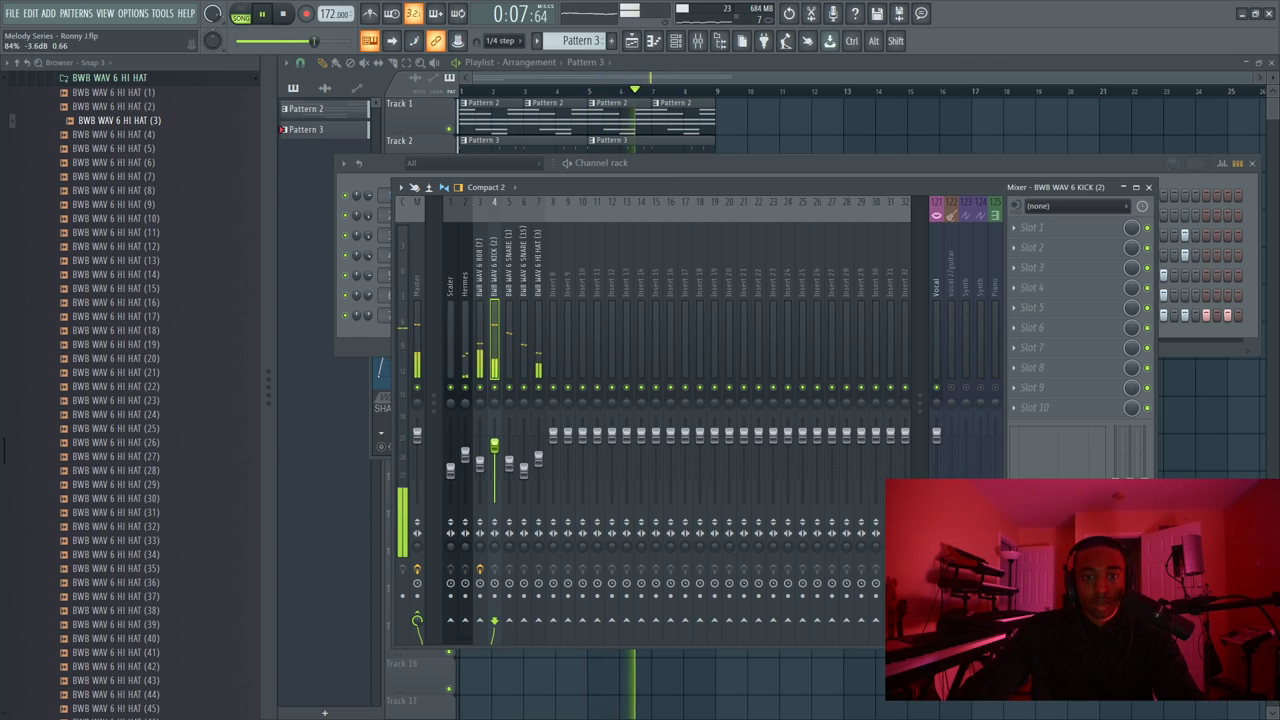
Stop playback and open the BWB WAV 6 808 channel settings
{"action": "left_click", "coordinate": [837, 160]}
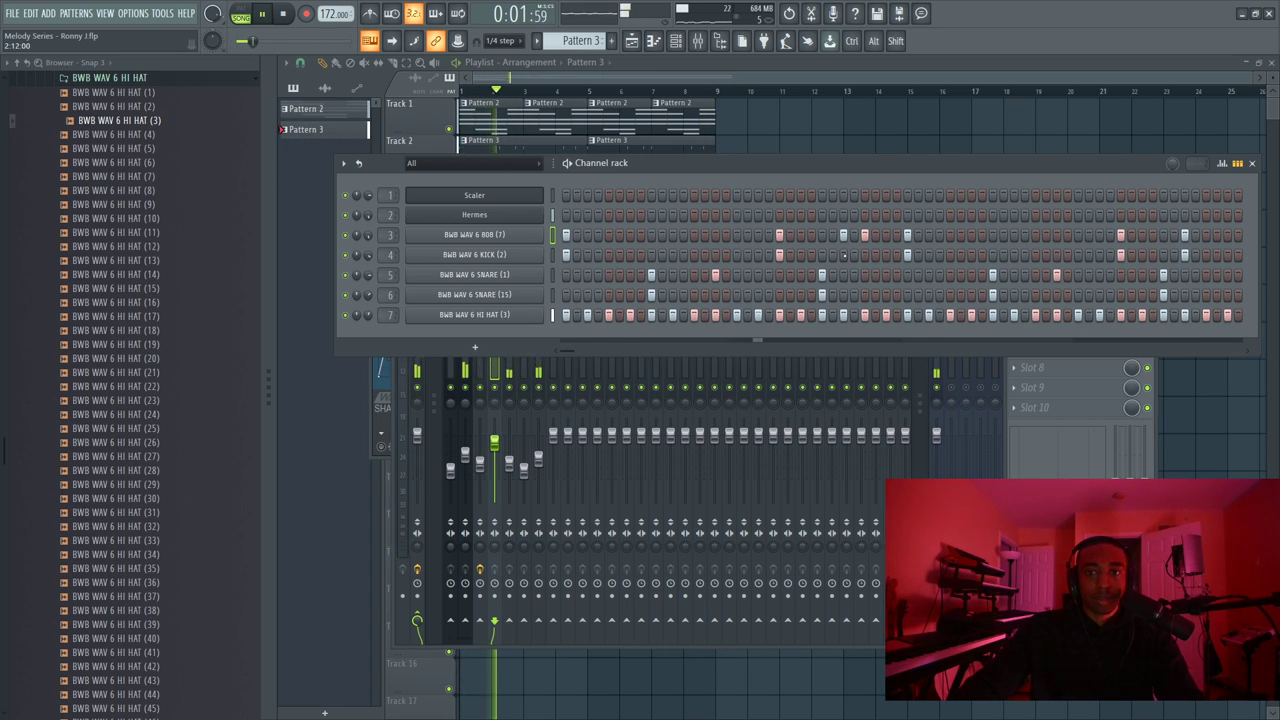
{"action": "key", "text": "space"}
{"action": "key", "text": "space"}
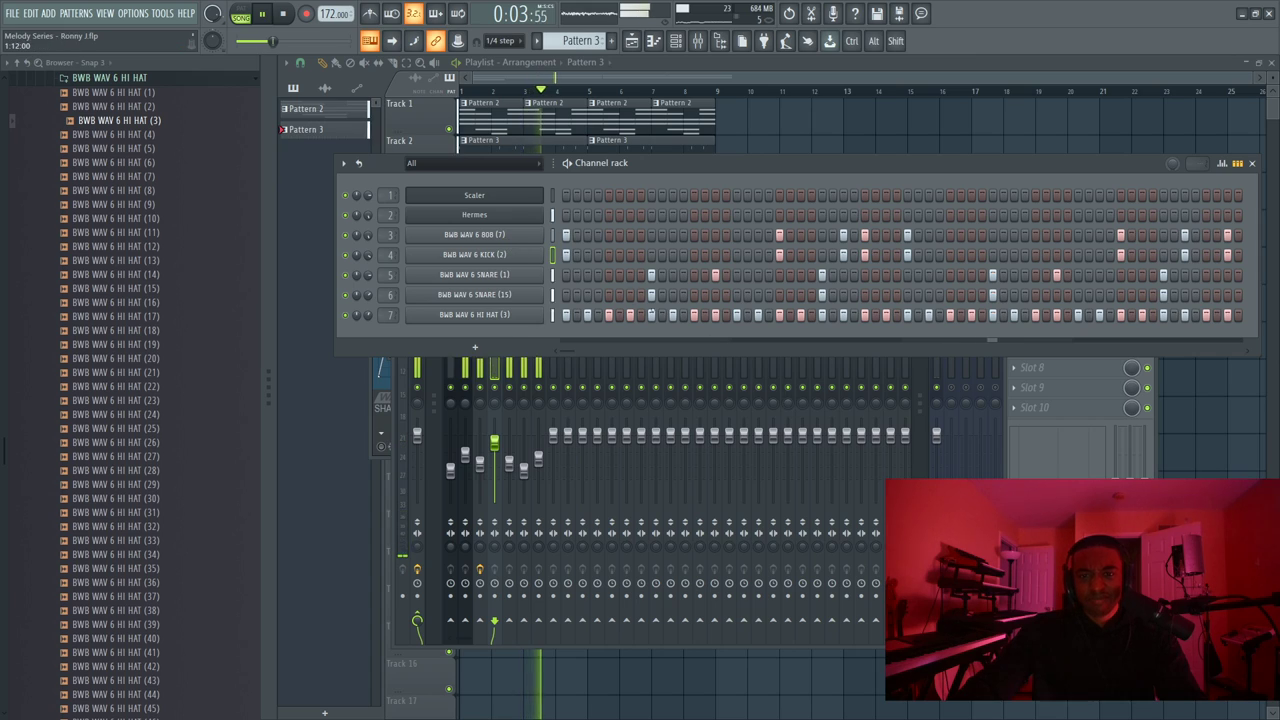
{"action": "left_click", "coordinate": [480, 235]}
Show the 808 channel's miscellaneous functions during playback, then bring the channel rack forward
{"action": "key", "text": "space"}
{"action": "left_click", "coordinate": [362, 149]}
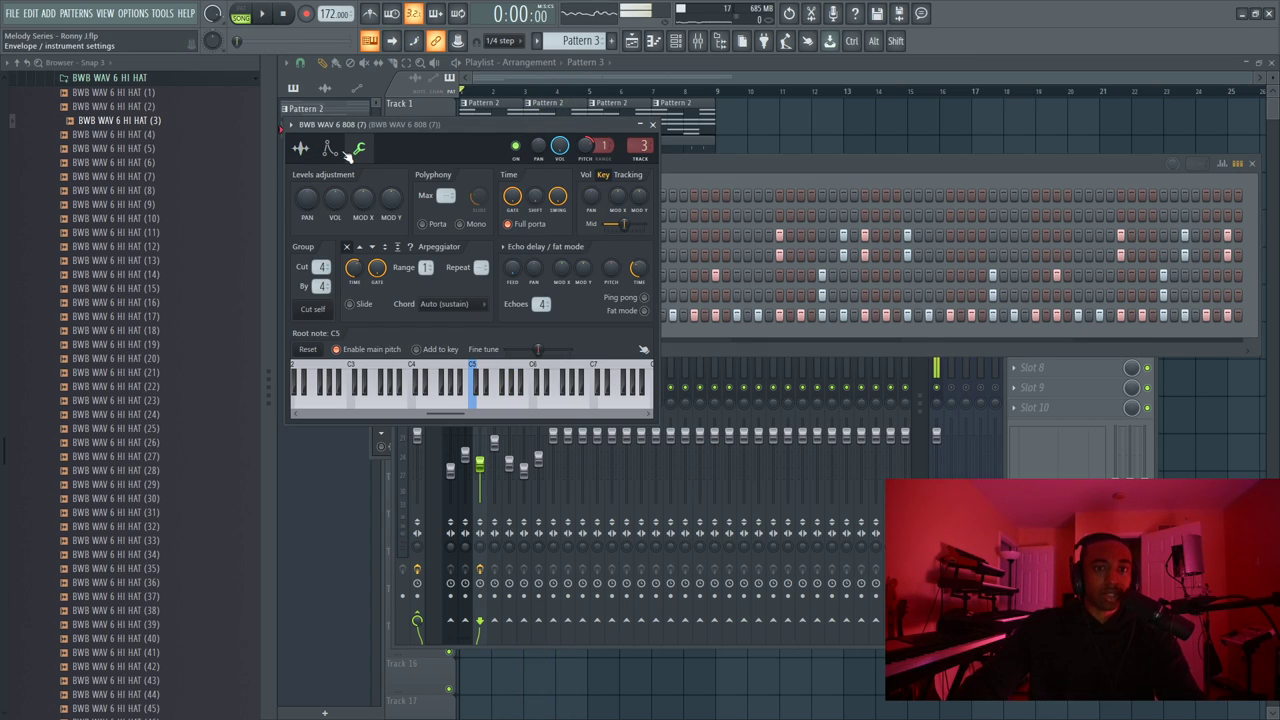
{"action": "key", "text": "space"}
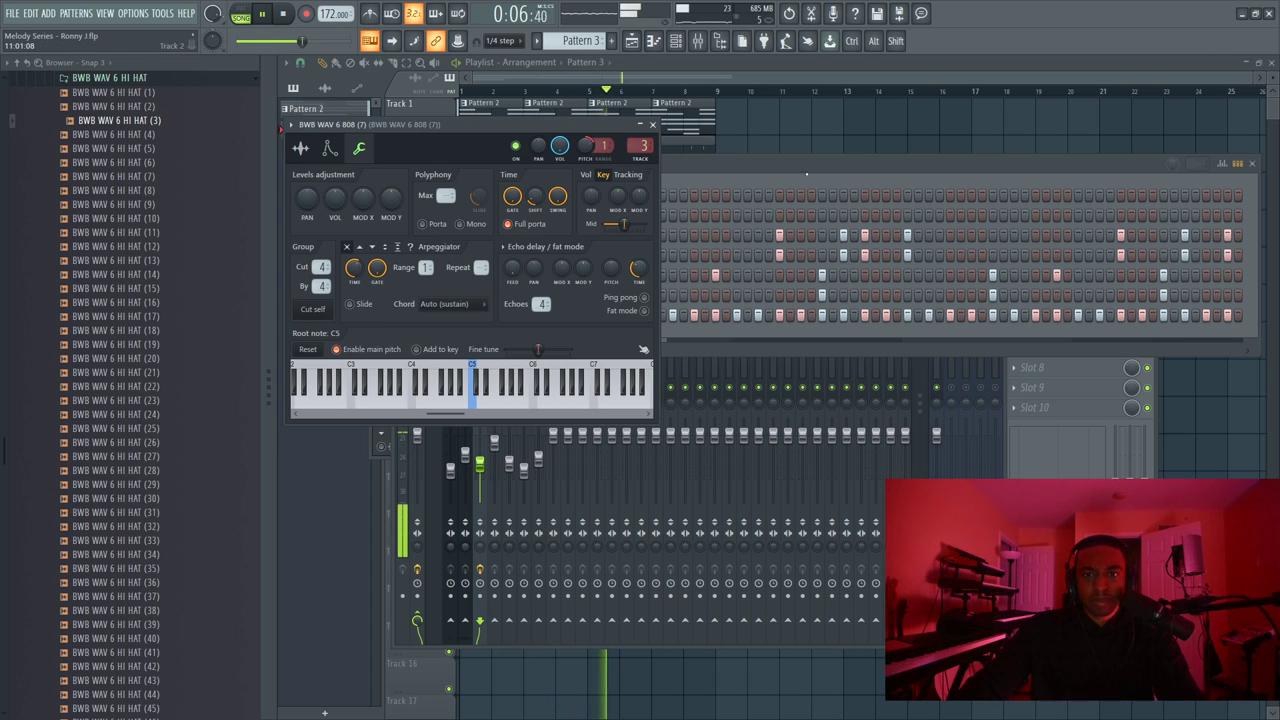
{"action": "left_click", "coordinate": [808, 176]}
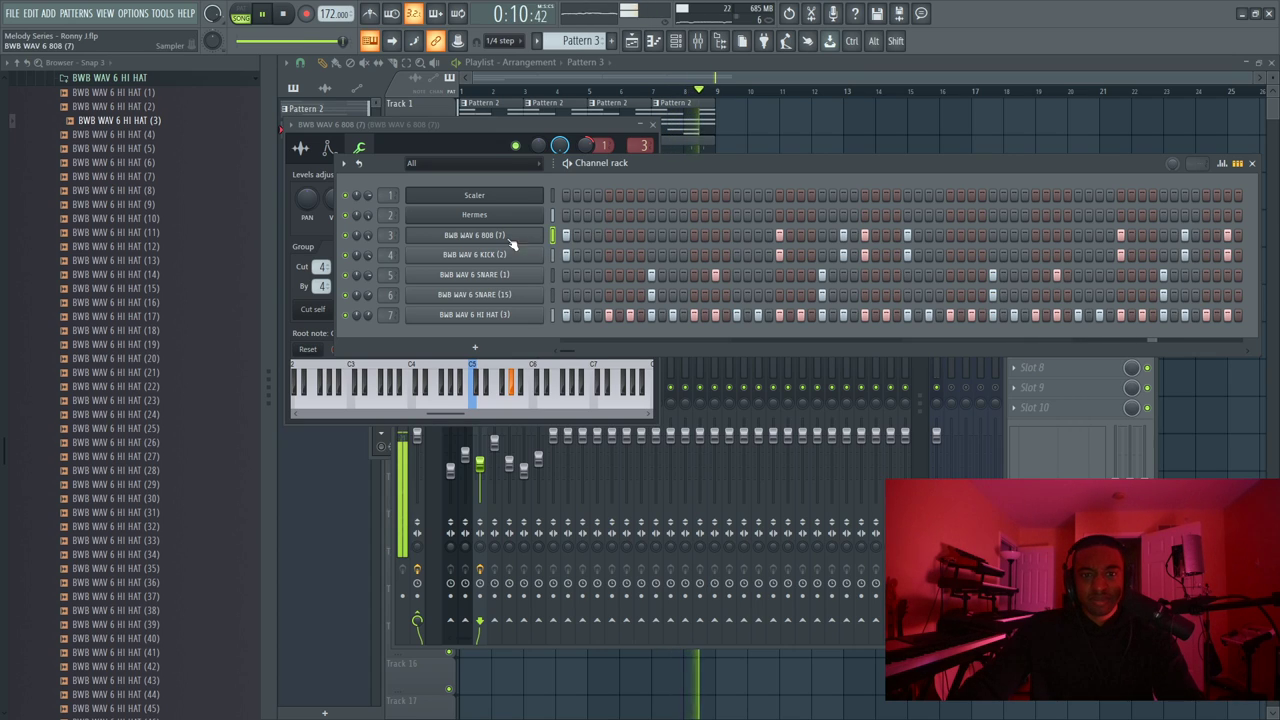
Show the 808 insert's effect chain, then bring Pattern 3's channel rack back in front
{"action": "key", "text": "F9"}
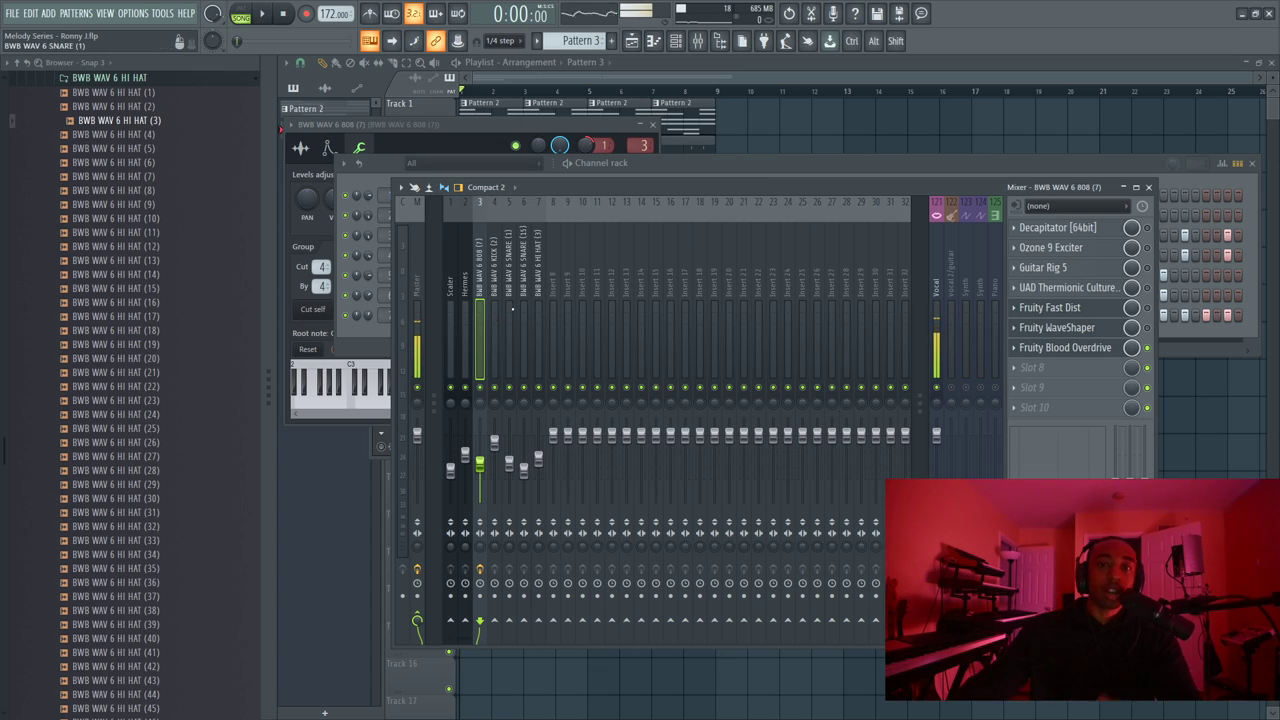
{"action": "left_click", "coordinate": [653, 175]}
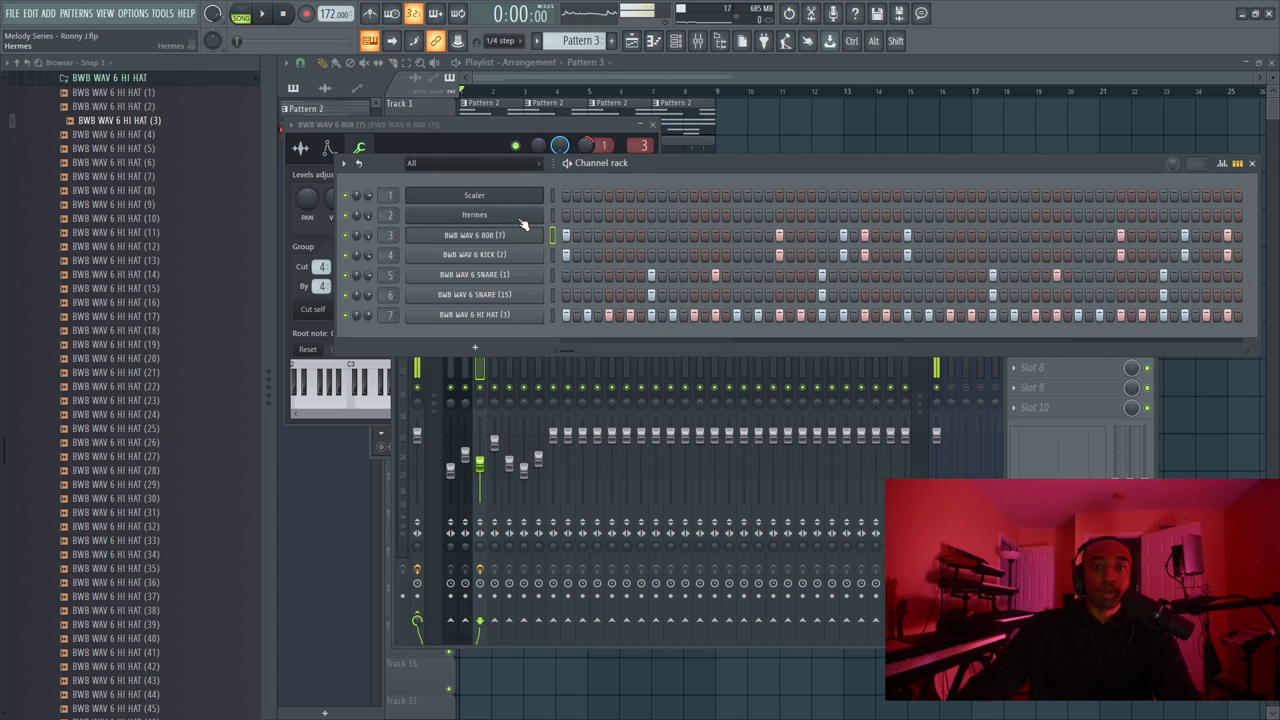